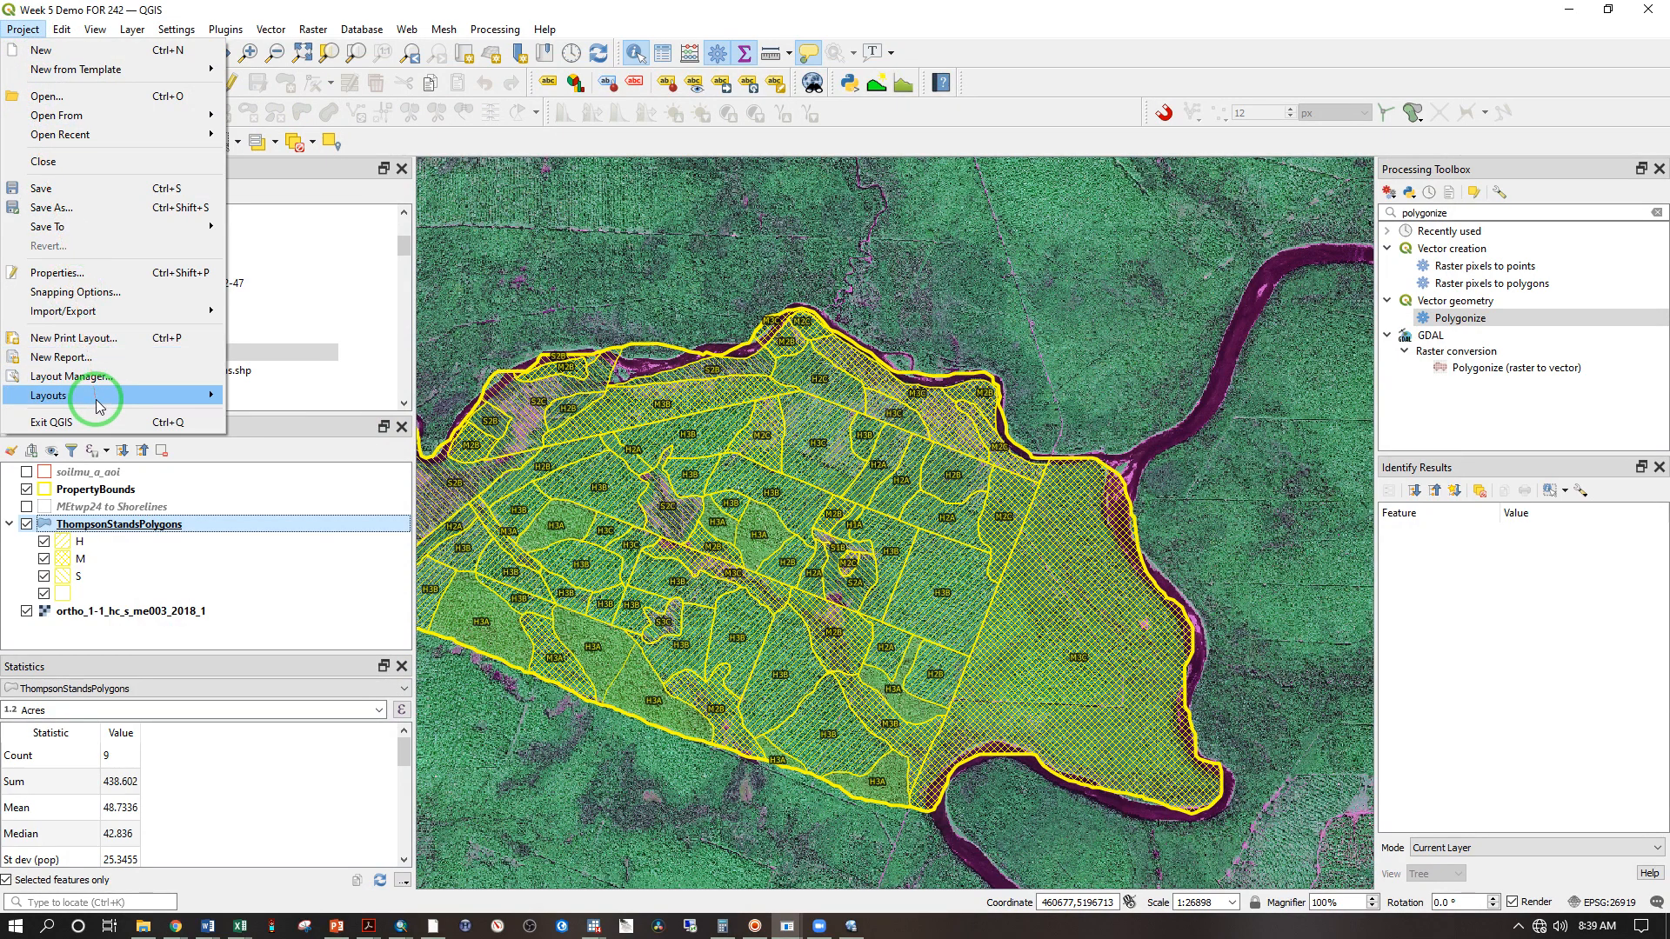
pyautogui.moveTo(109, 405)
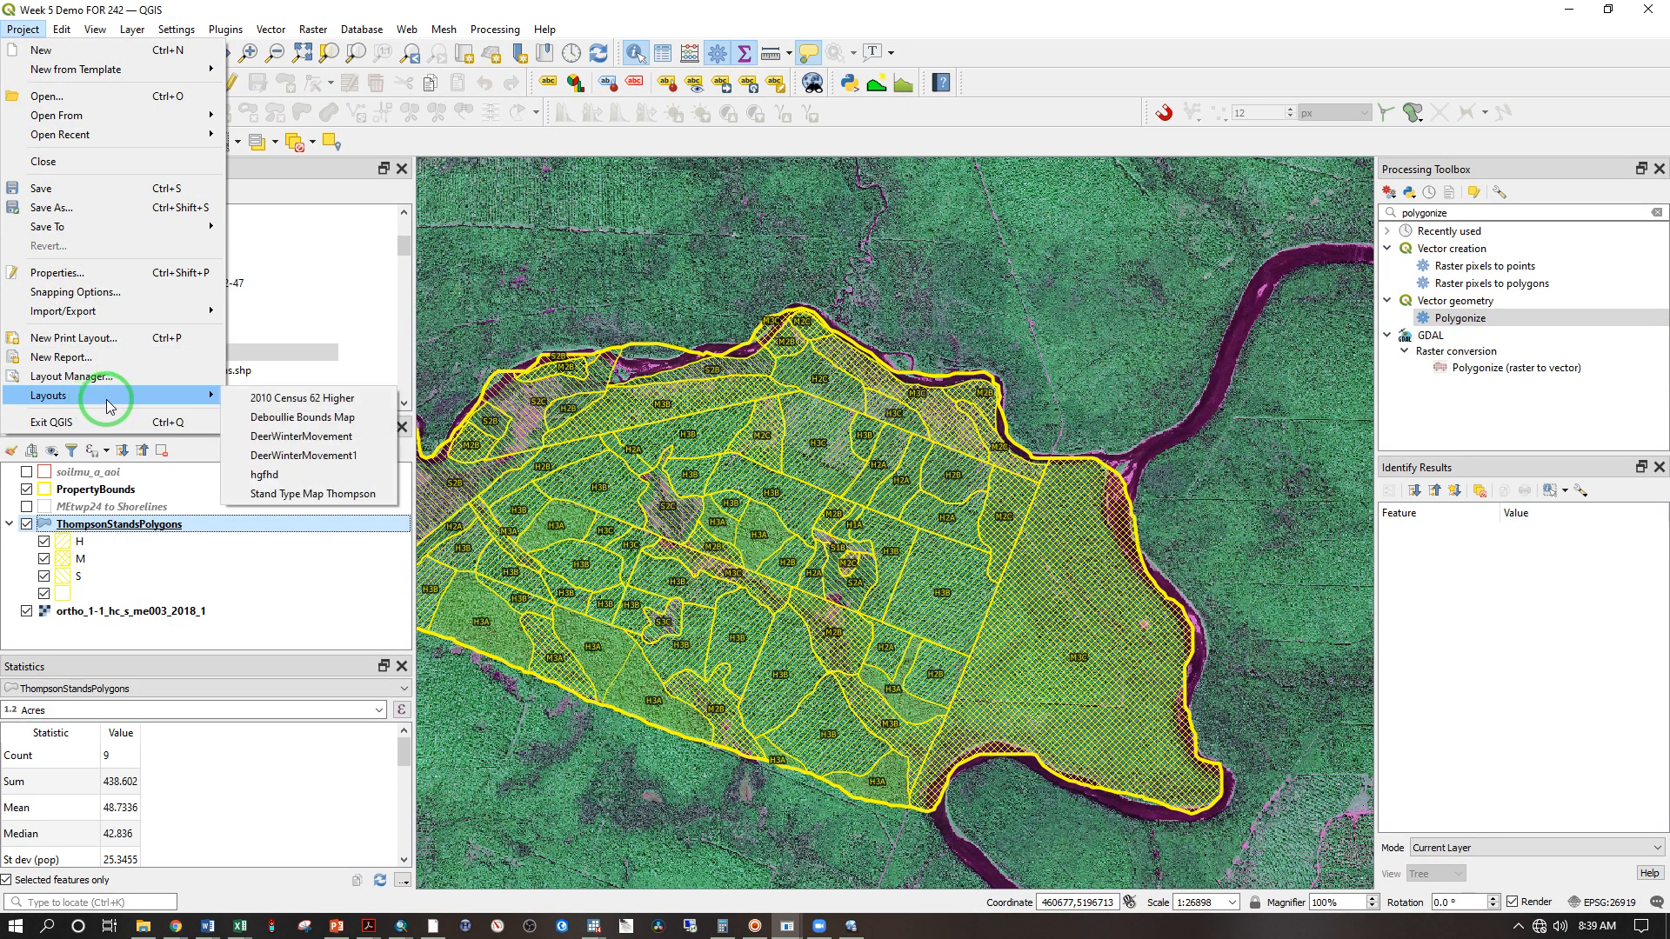
pyautogui.click(329, 494)
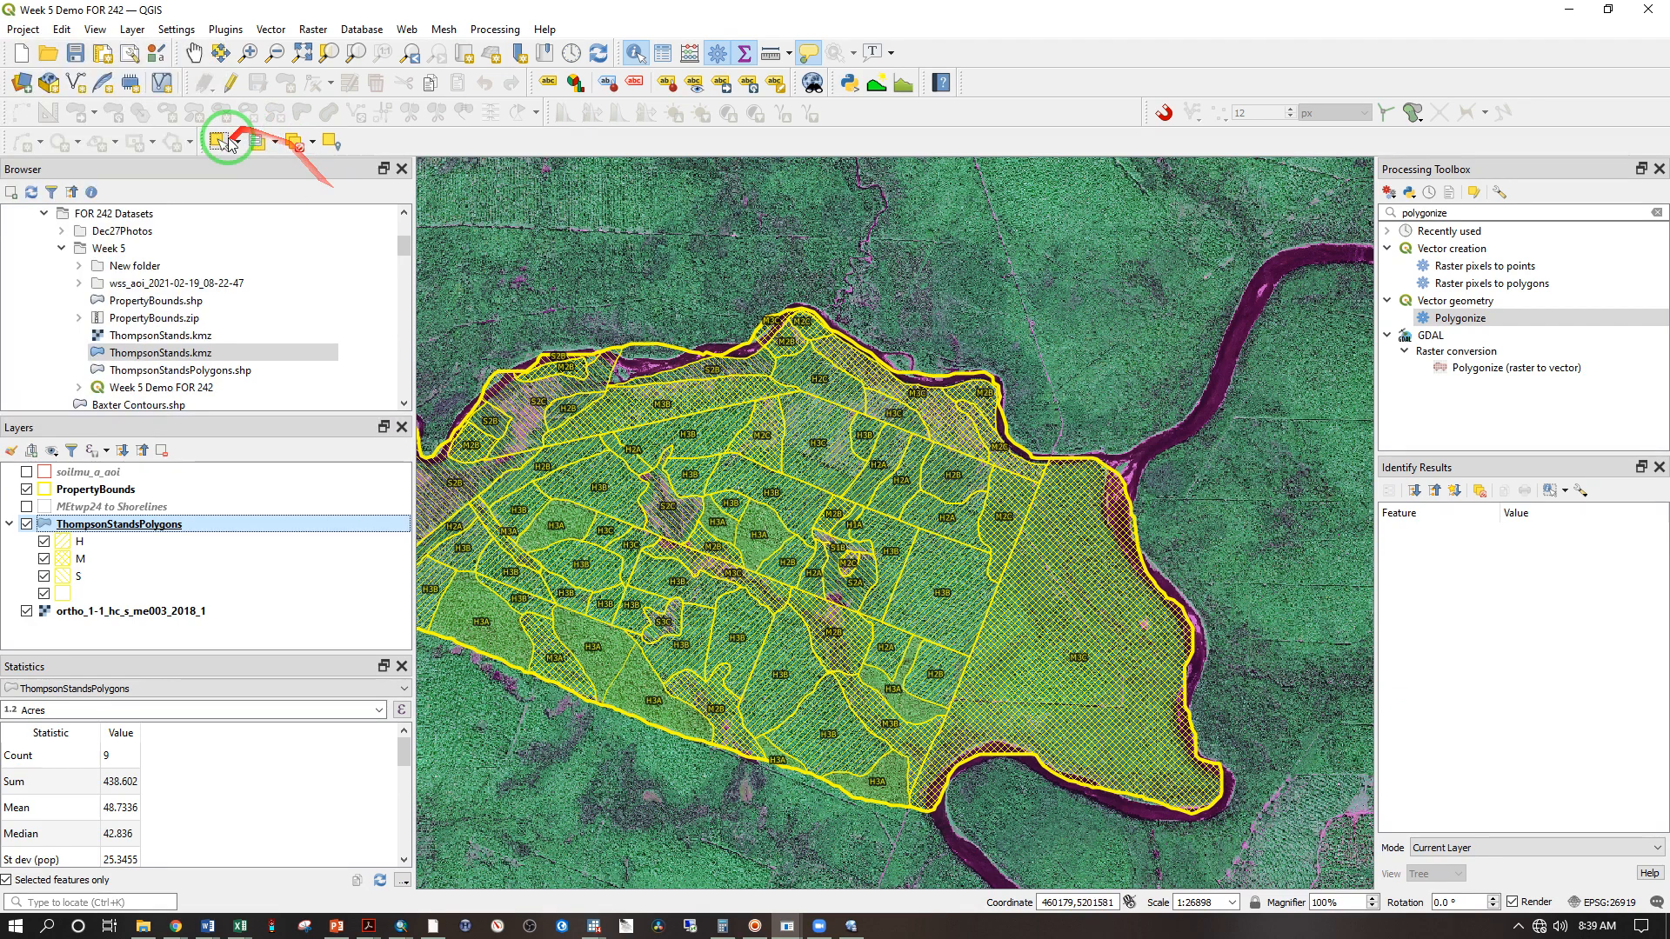
# Save a copy of the project as "Week 6 Demo FOR 242" in the FOR 242 Datasets folder
pyautogui.click(26, 30)
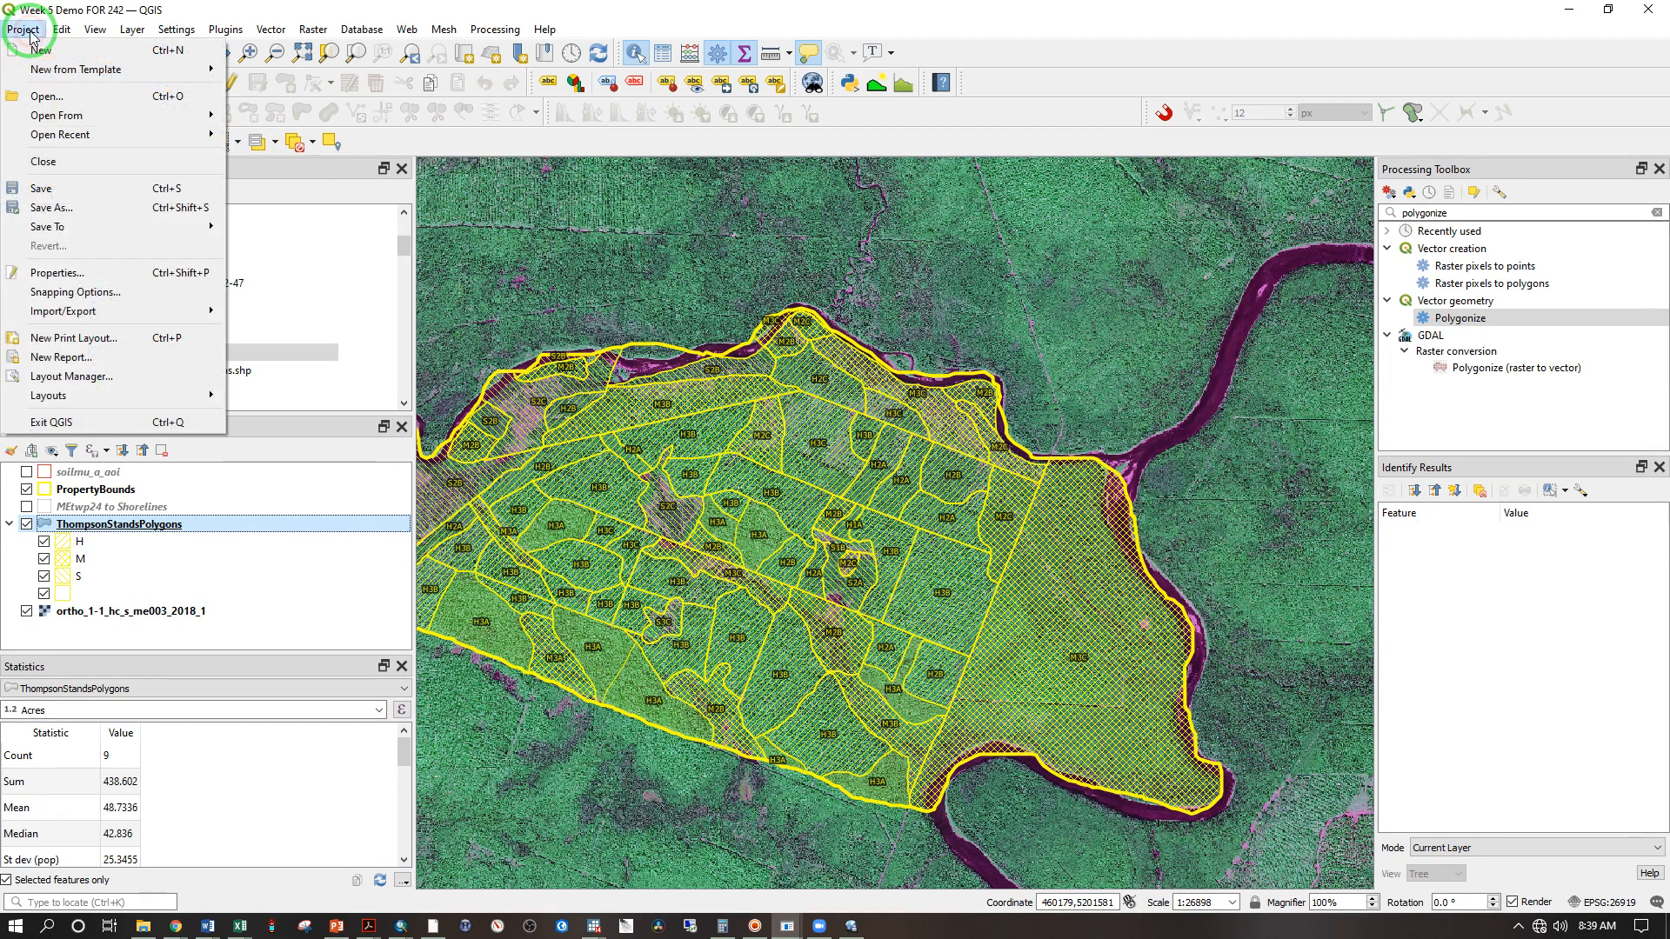
pyautogui.click(63, 198)
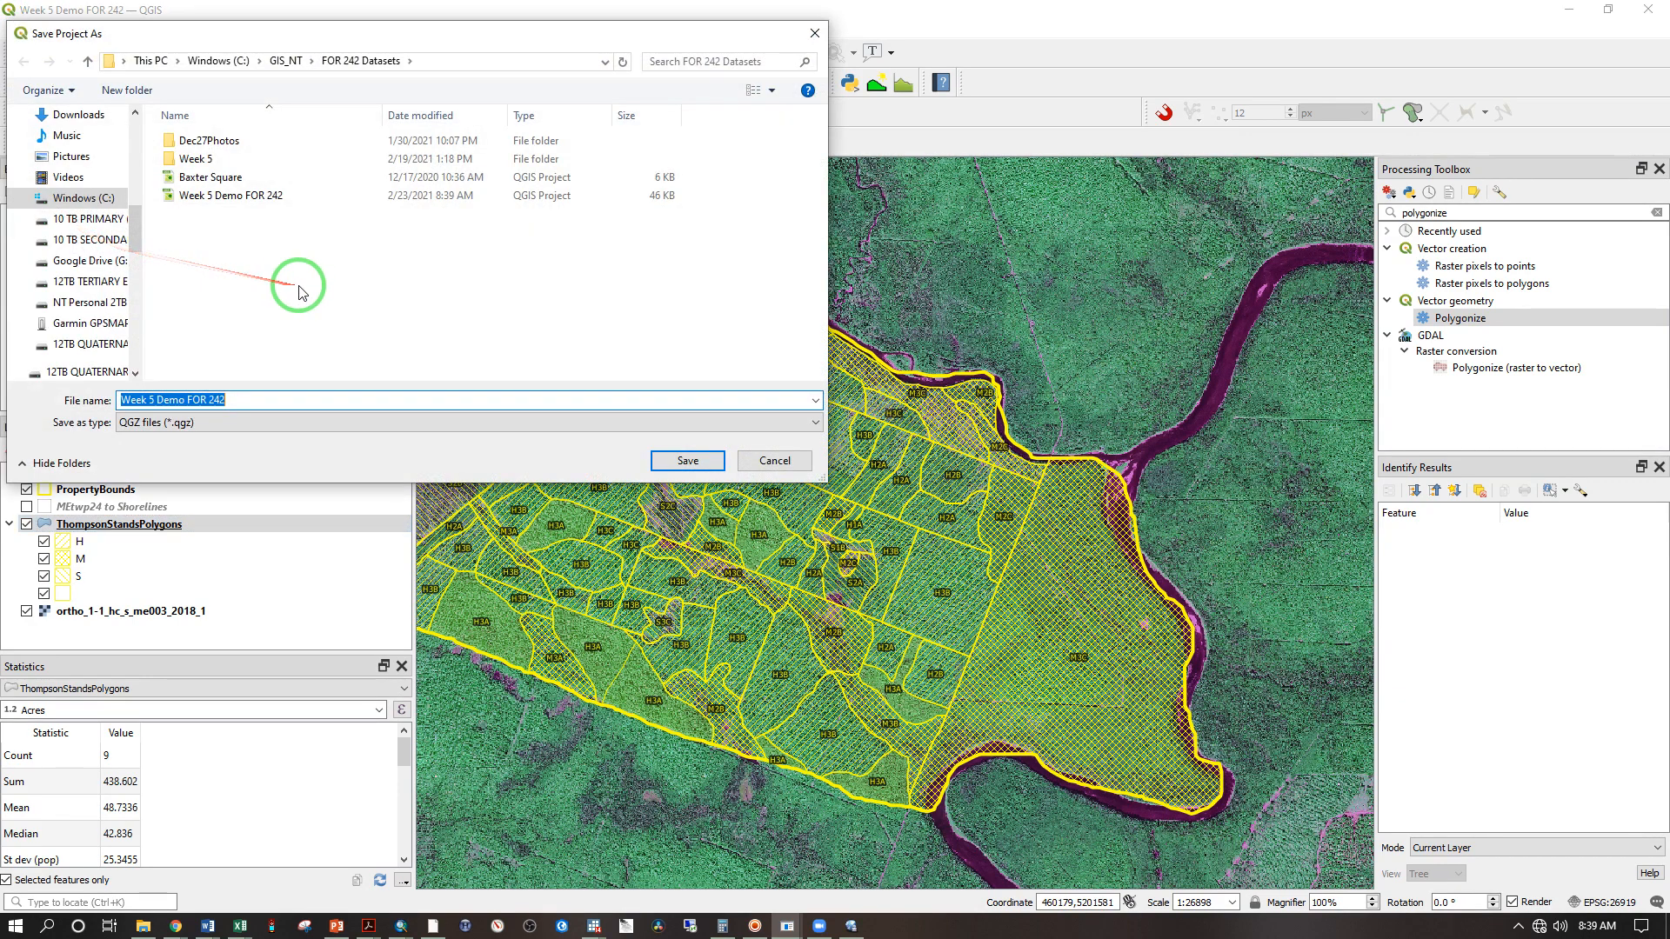
pyautogui.click(152, 399)
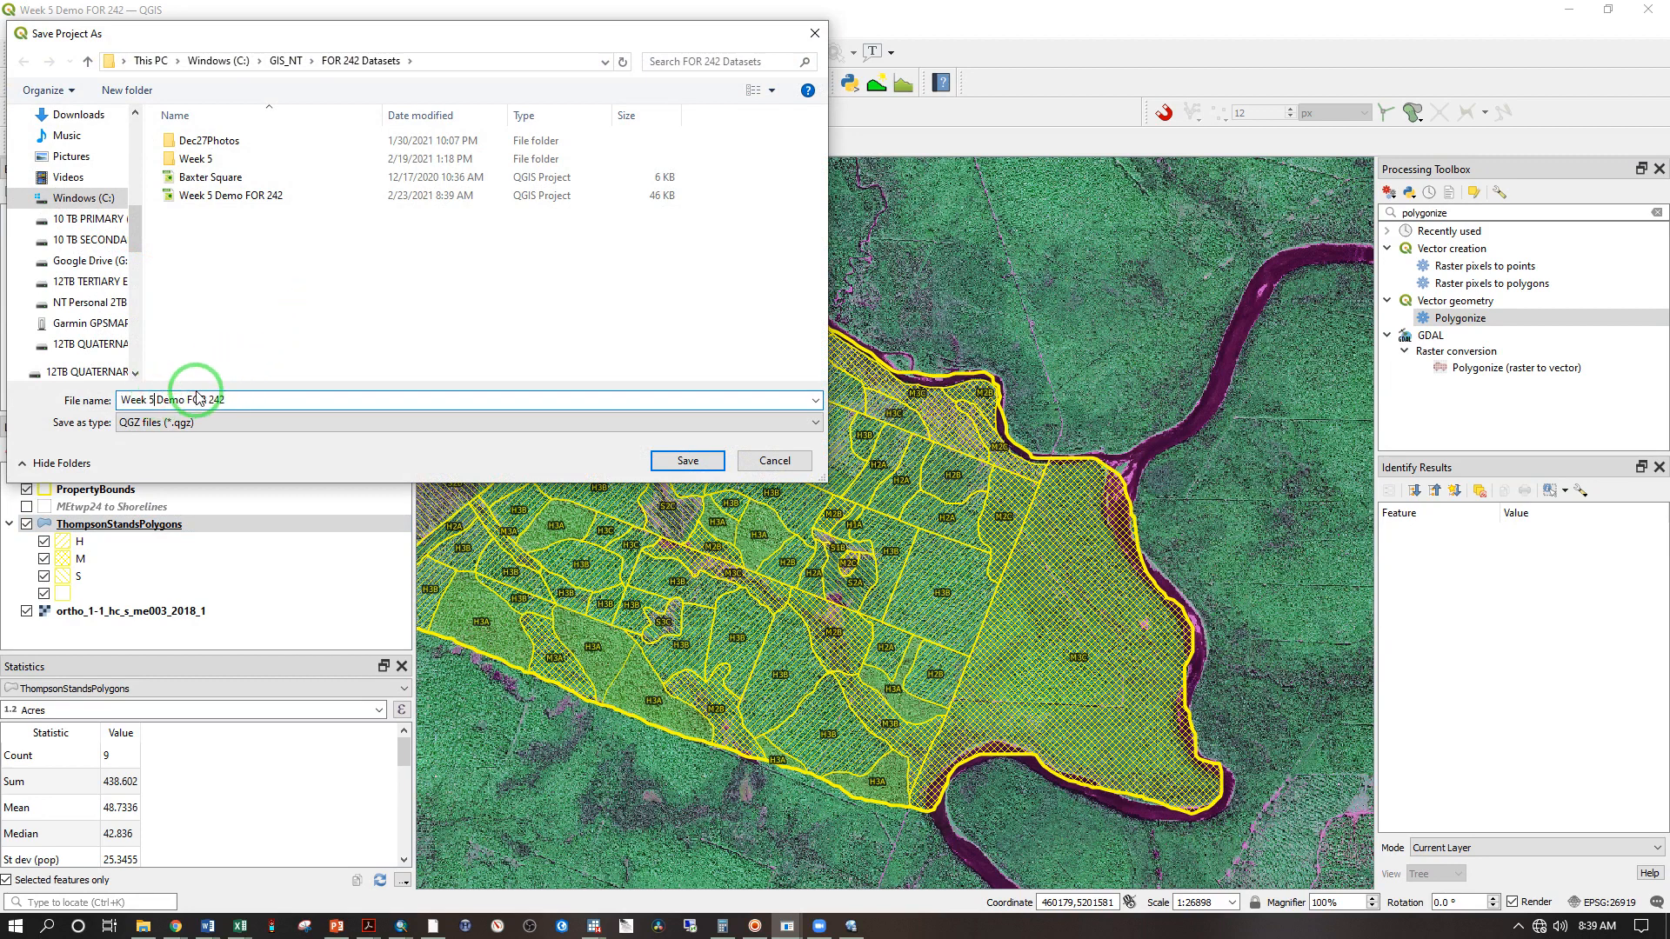
pyautogui.write('6')
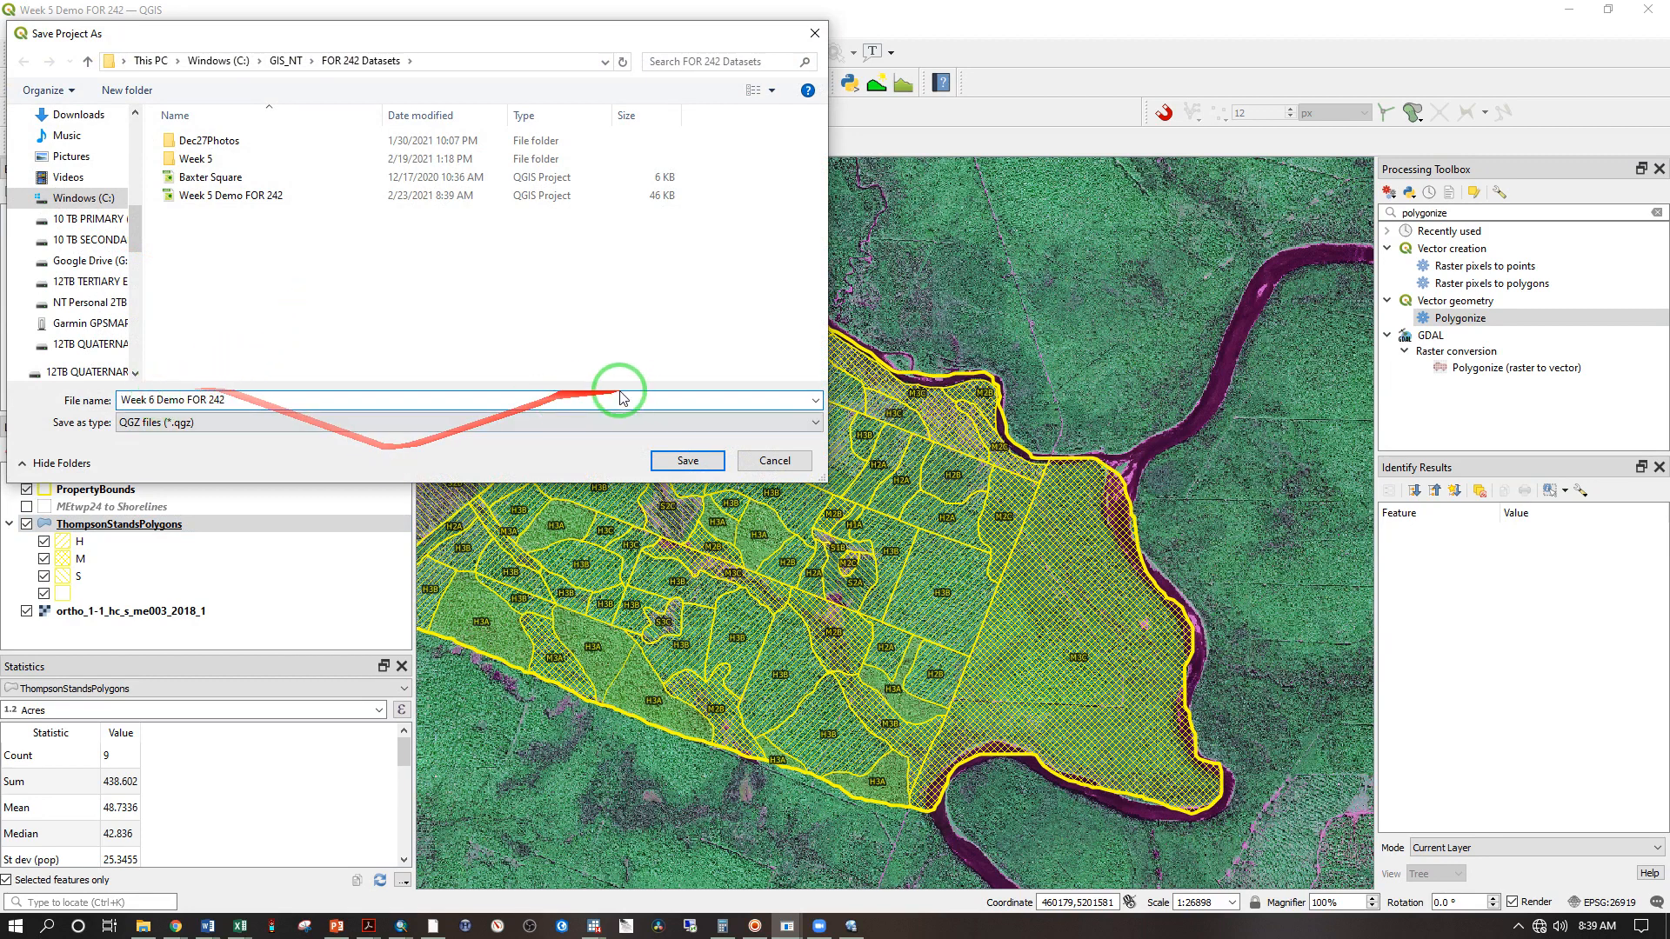
pyautogui.click(687, 461)
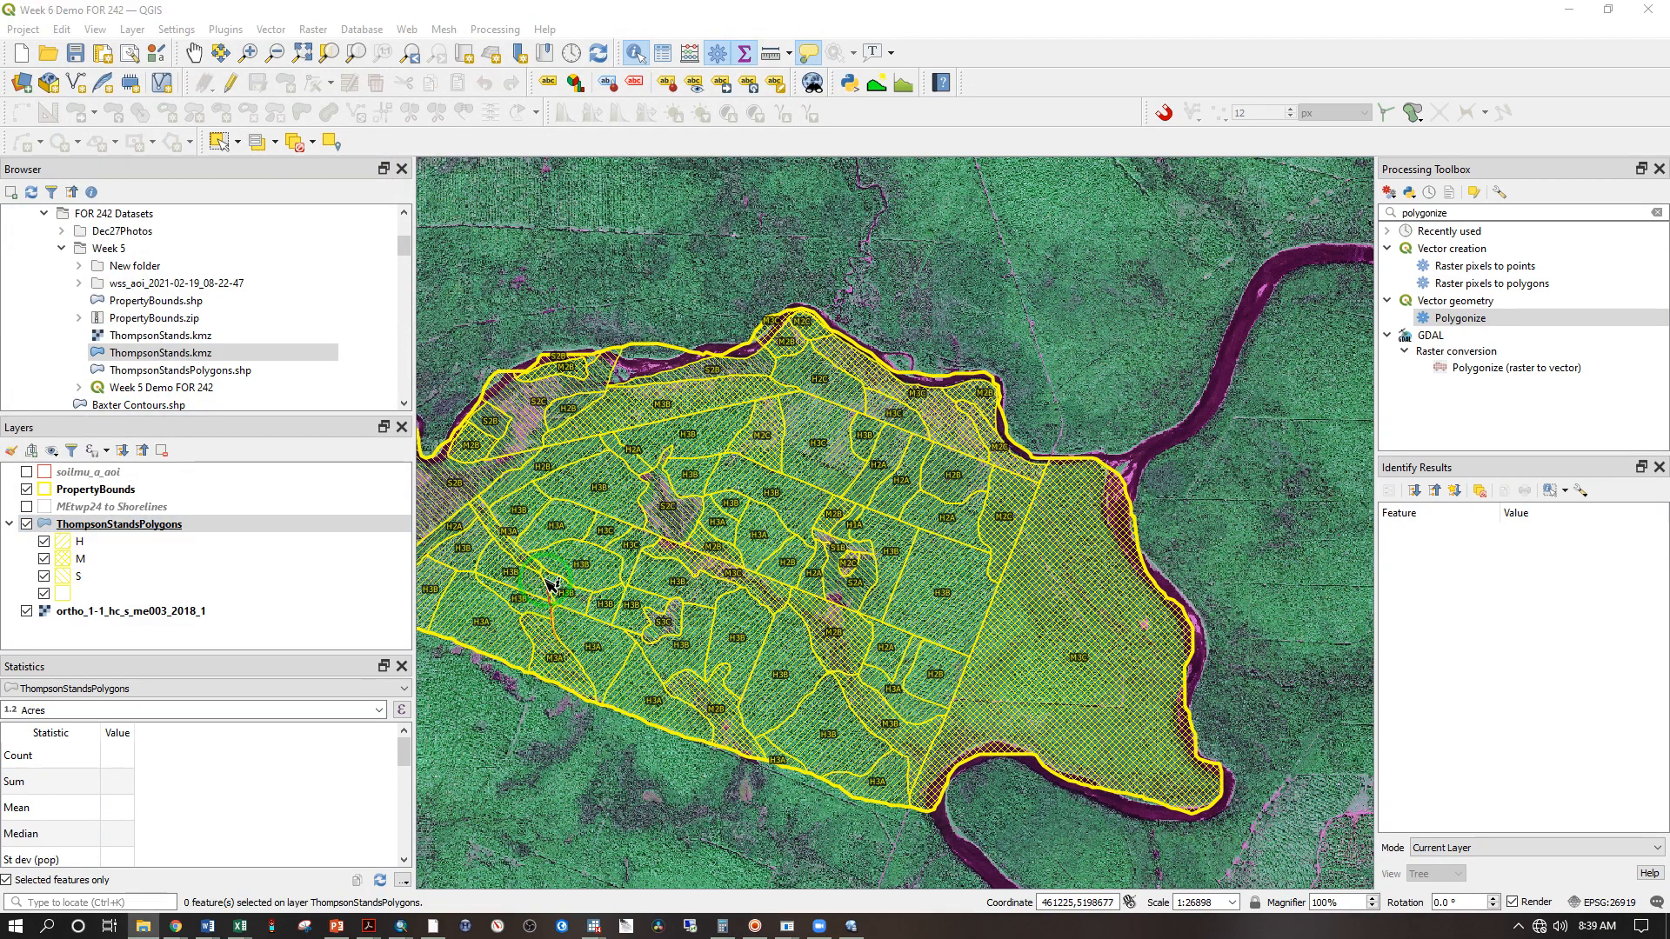
pyautogui.click(574, 505)
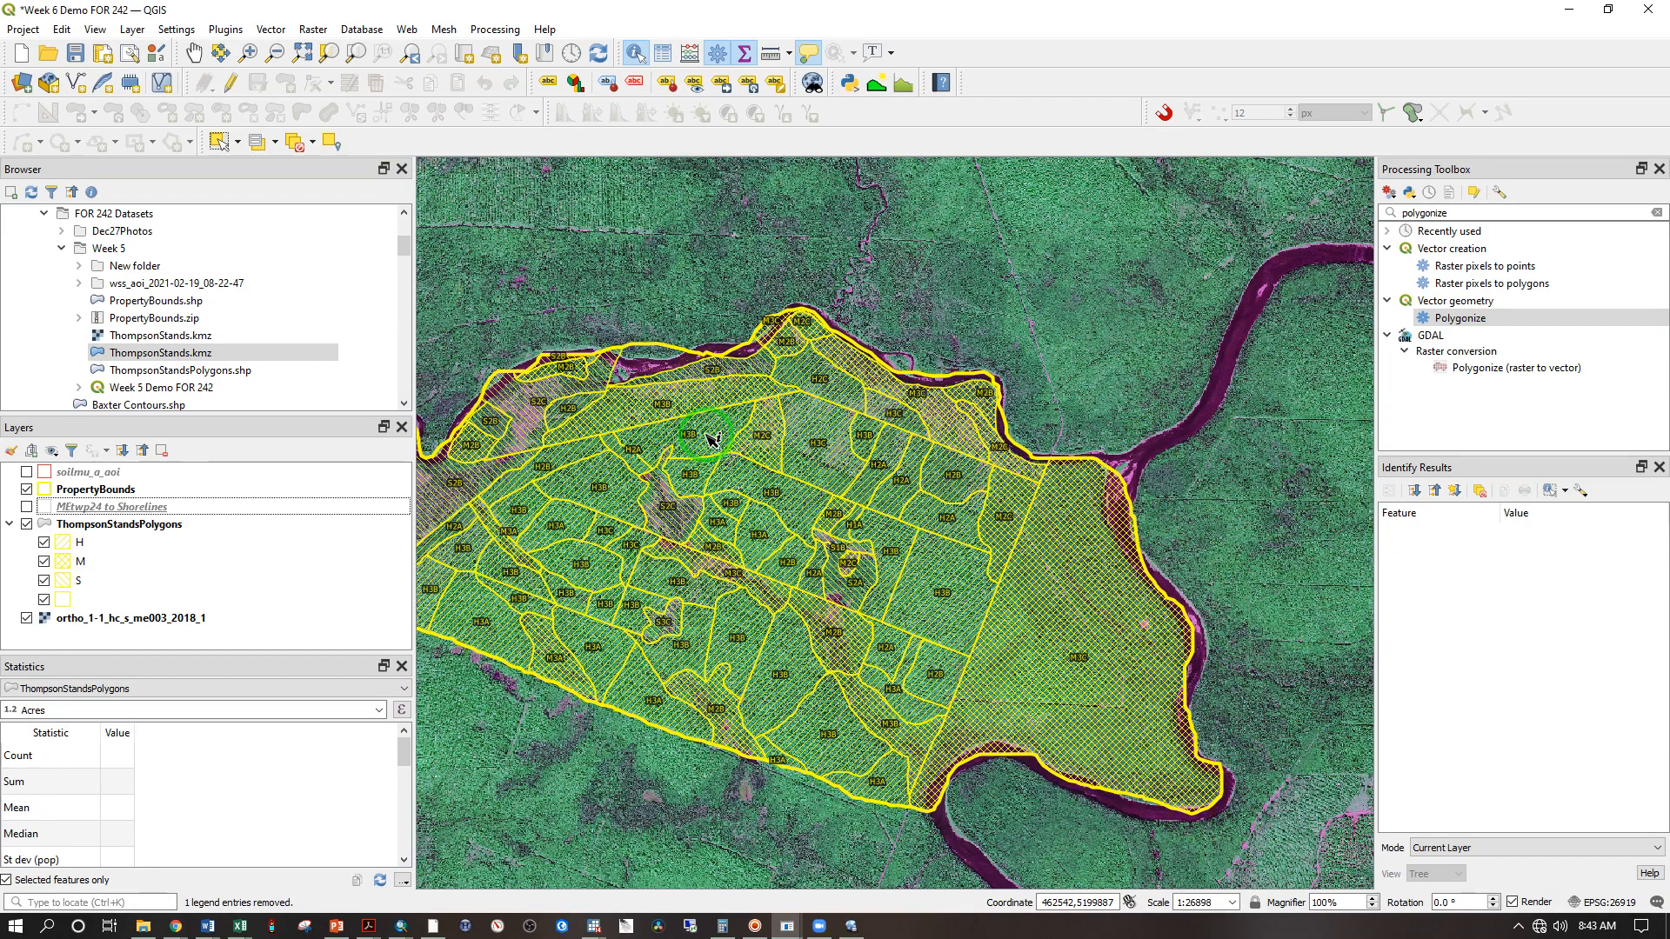
# Start the Random Points in Polygons tool with ThompsonStandsPolygons as the input polygon layer
pyautogui.click(271, 30)
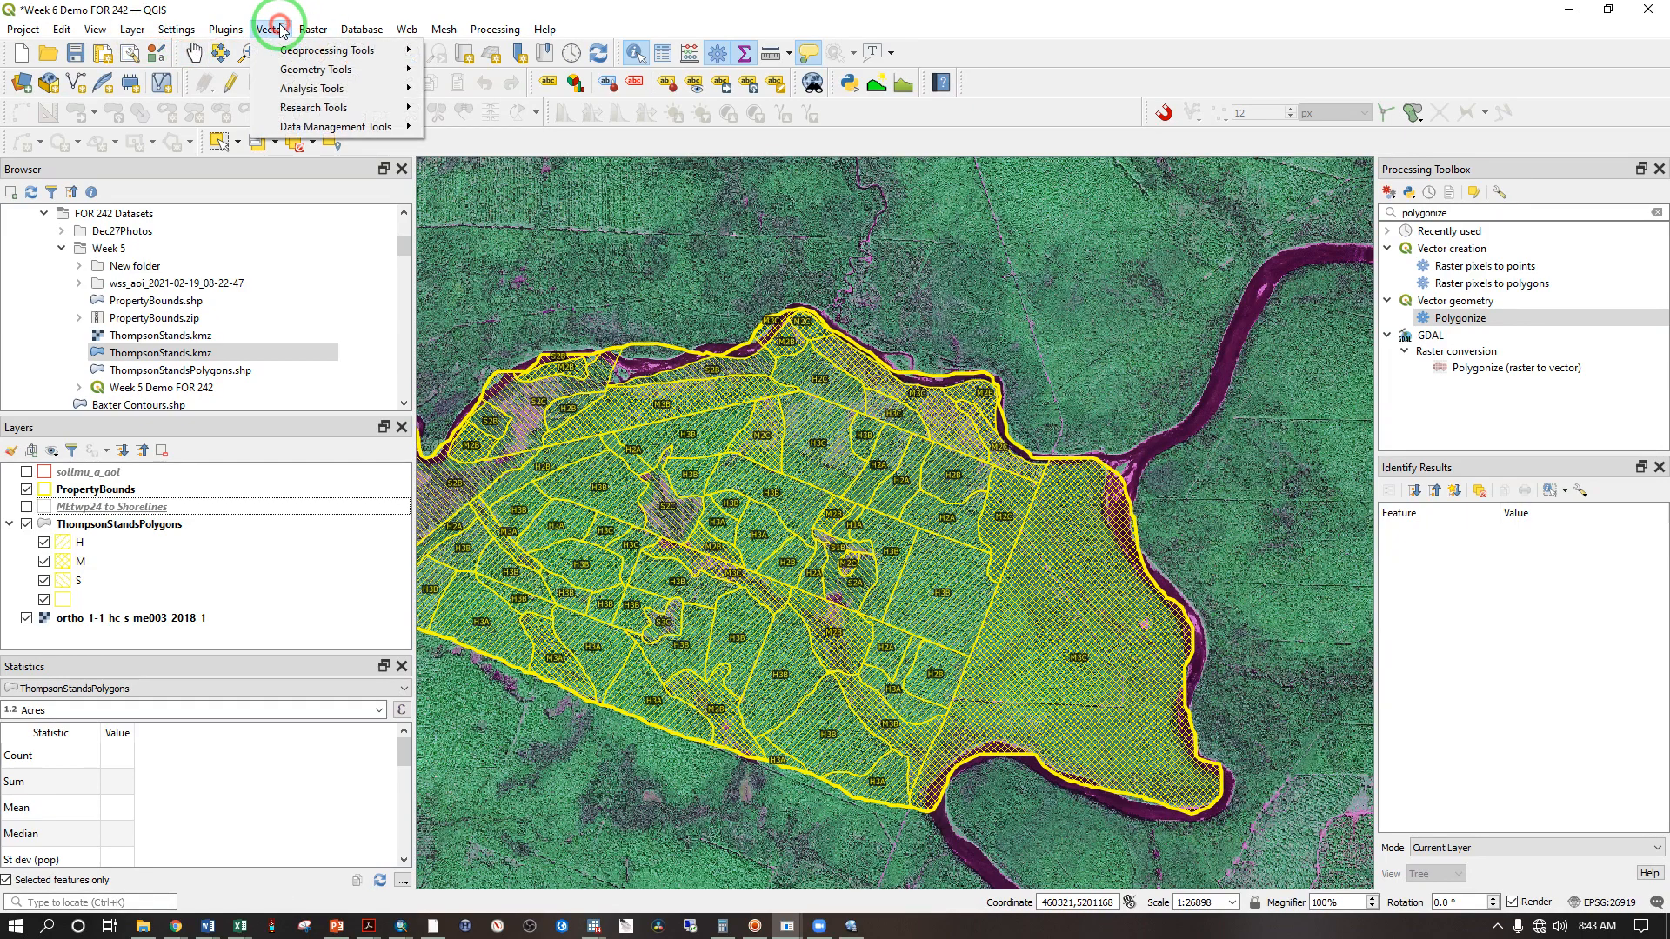
pyautogui.moveTo(352, 107)
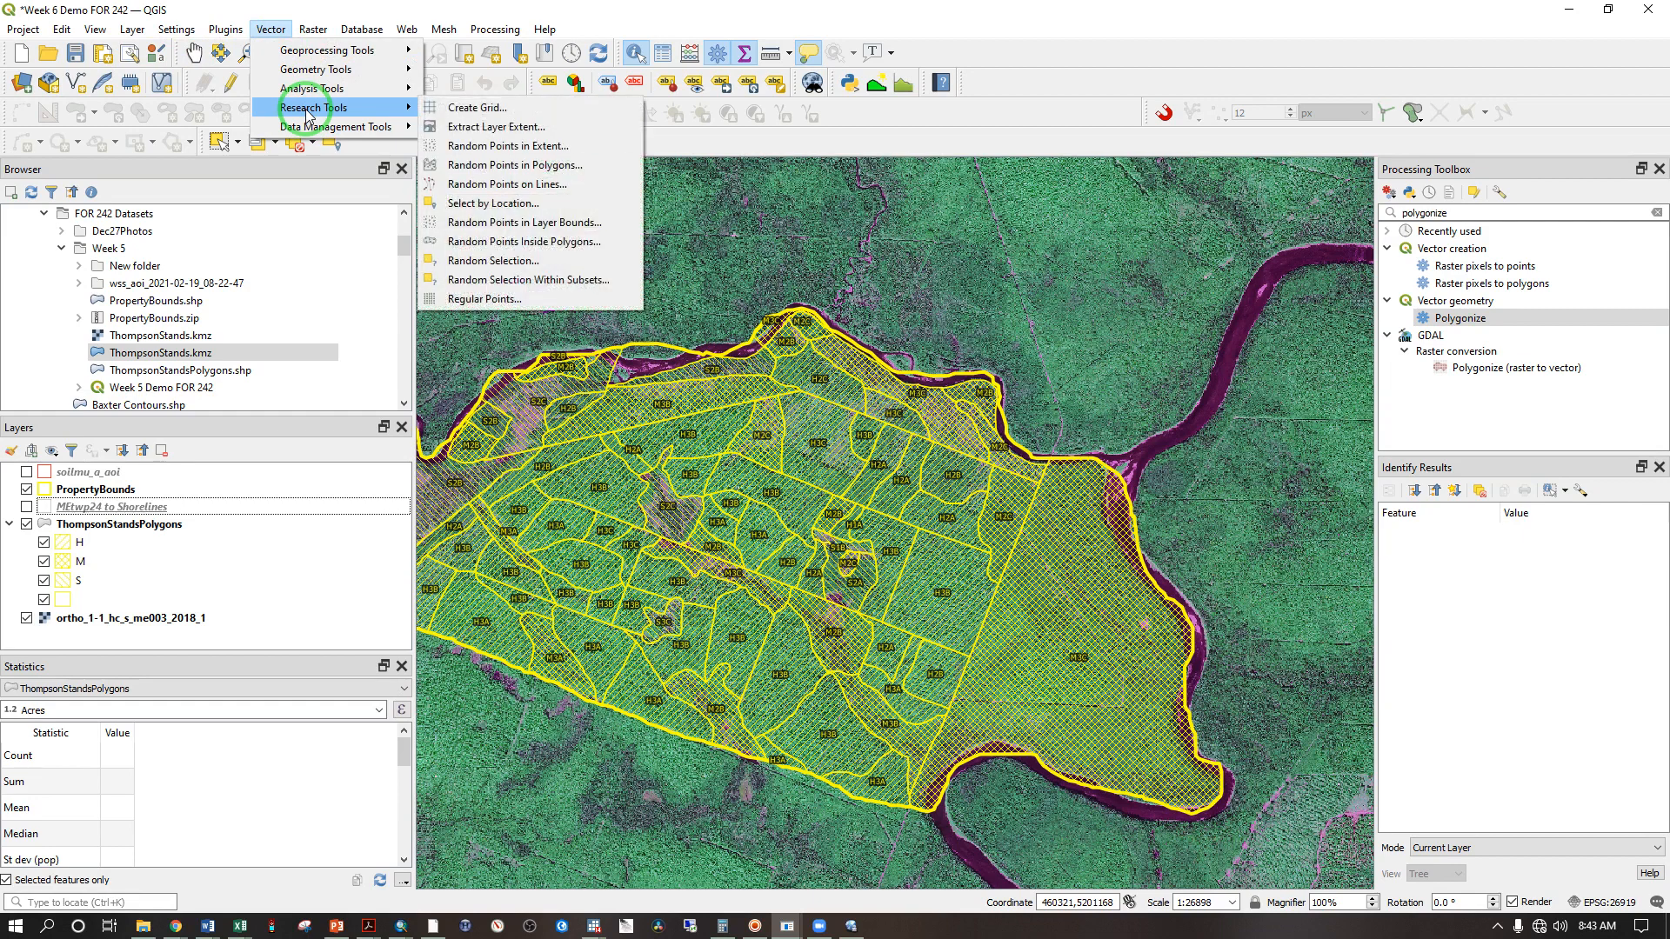
pyautogui.click(519, 165)
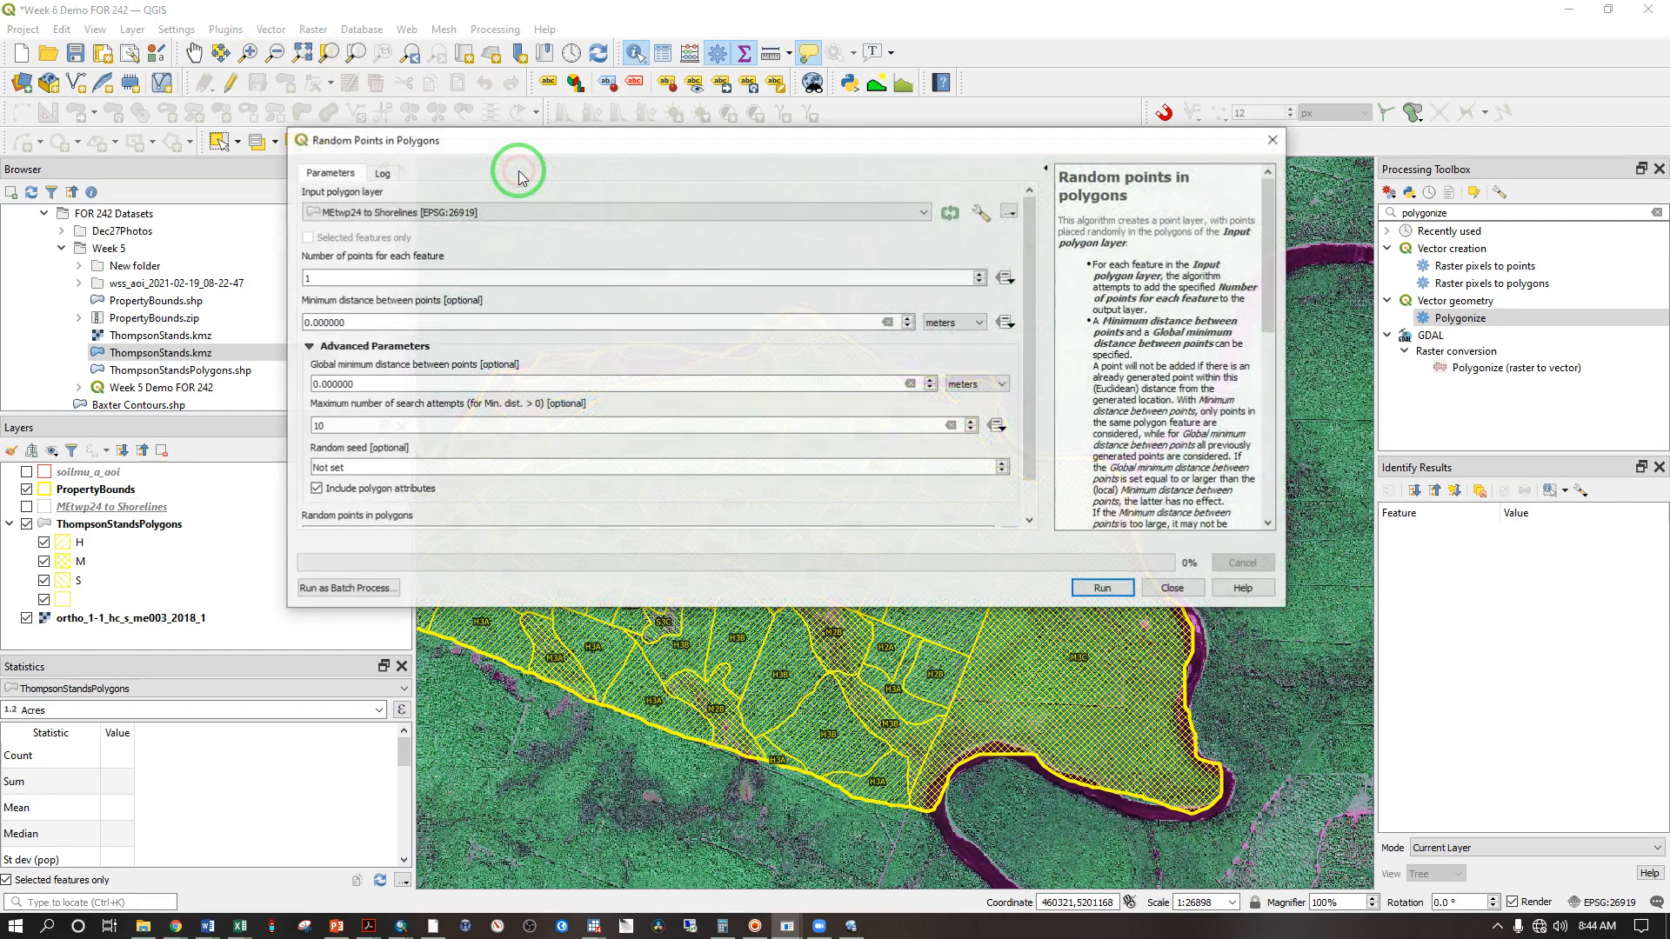
pyautogui.click(924, 213)
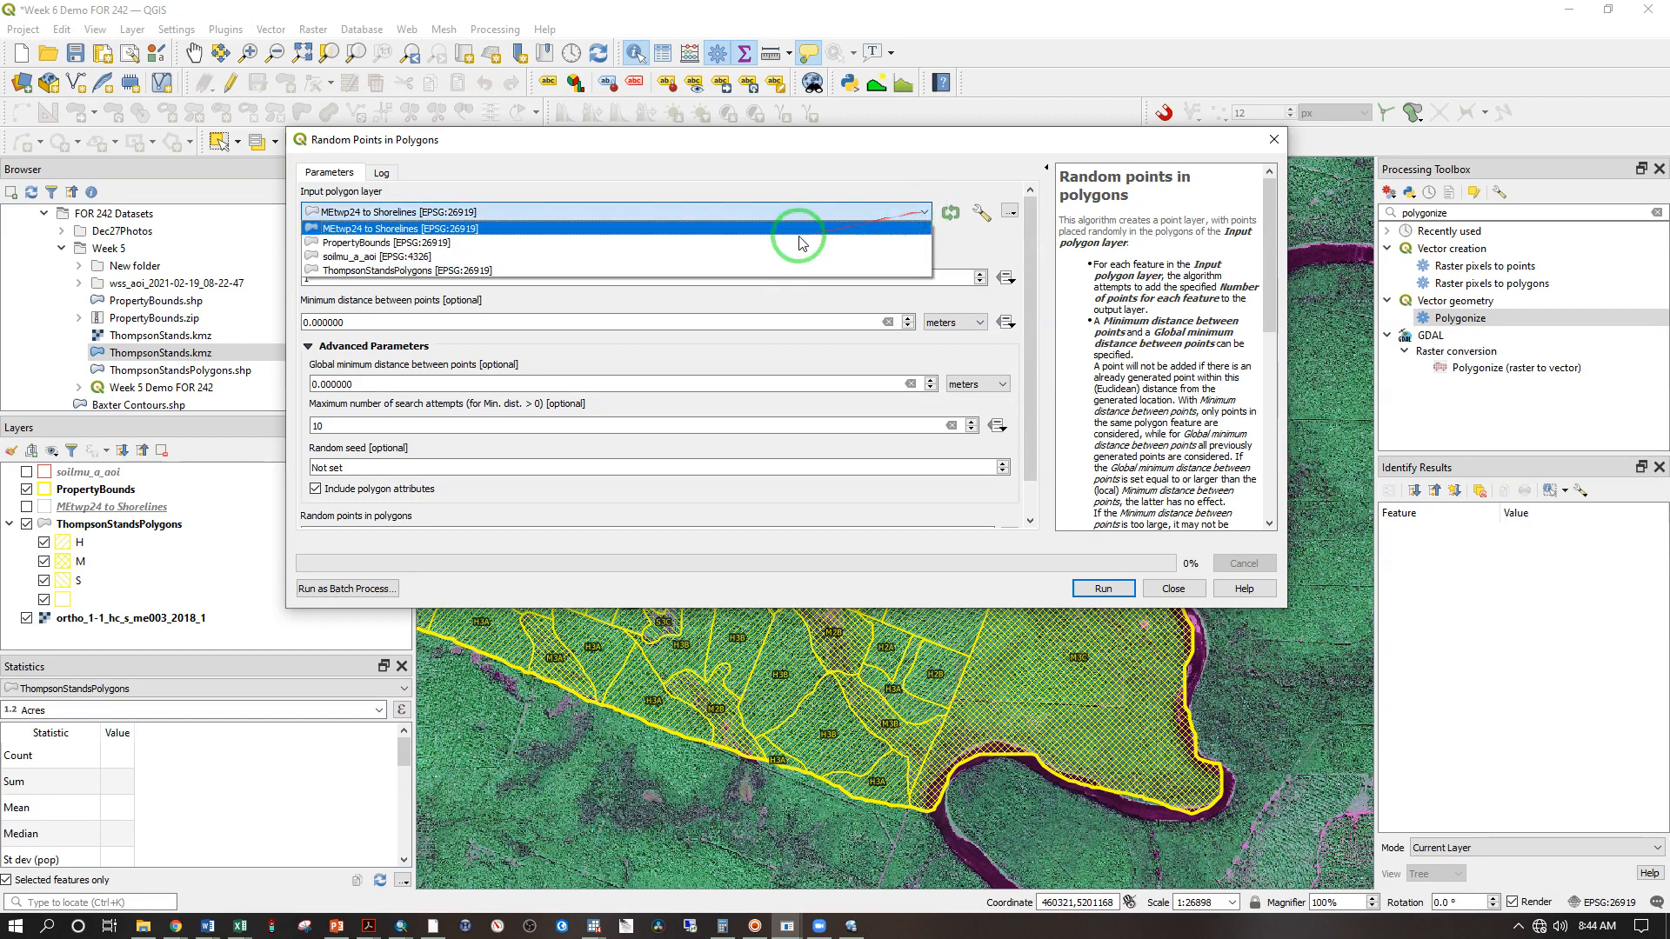
pyautogui.click(665, 270)
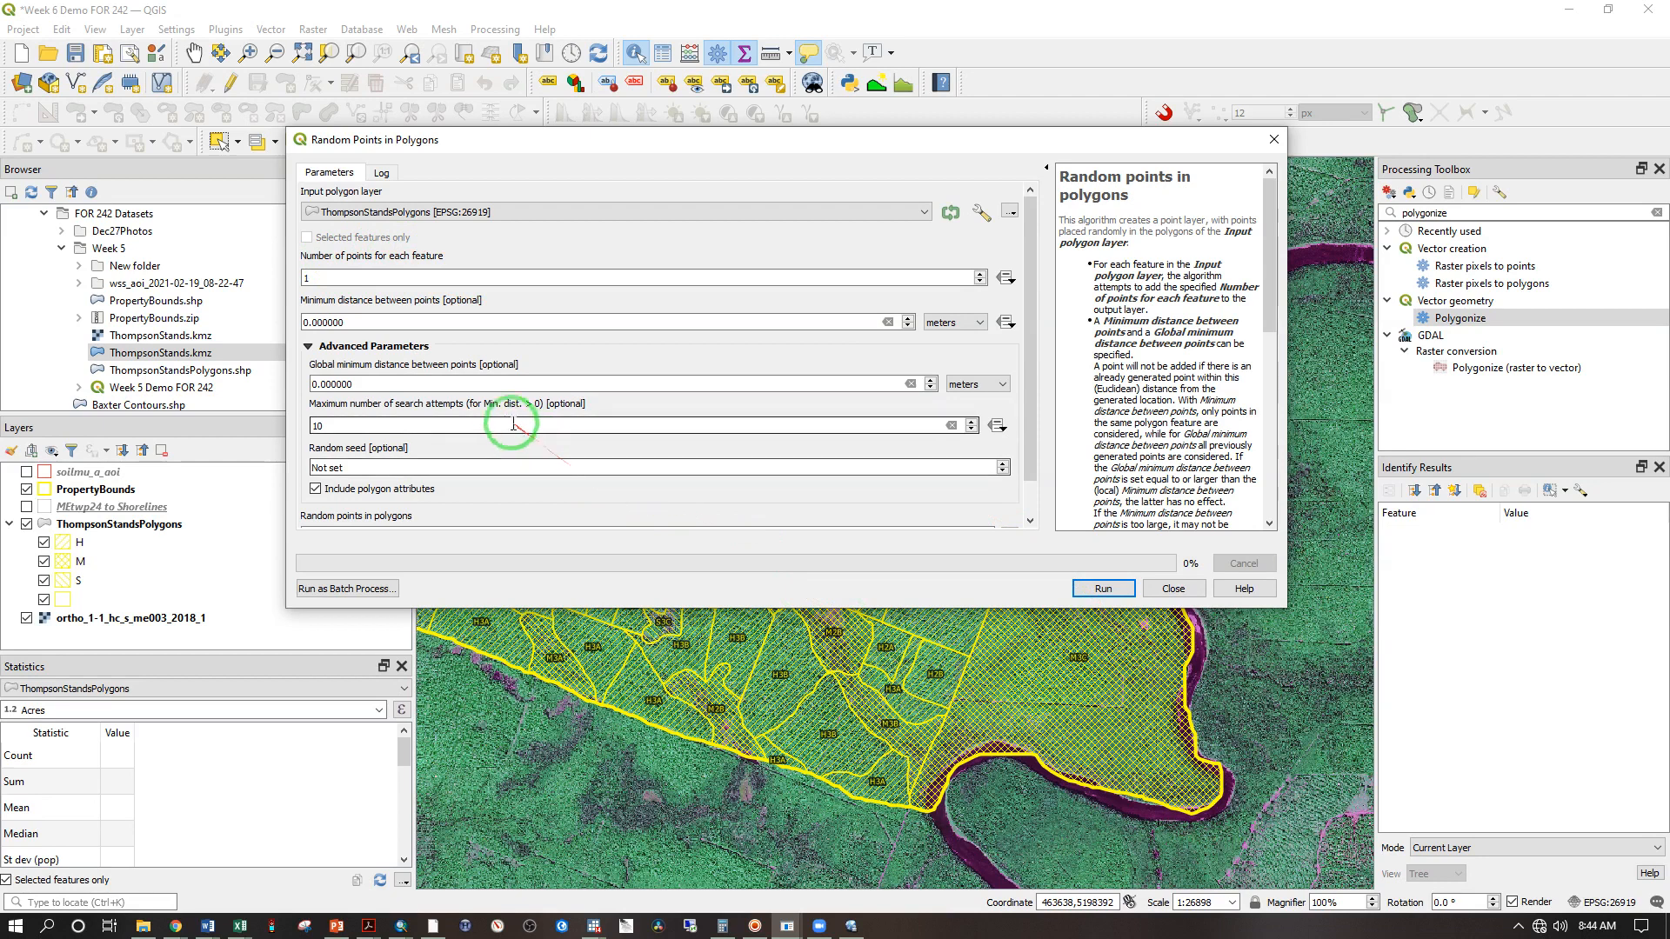
# Define the number of points for each feature with the data-defined expression "Acres"/10
pyautogui.click(1006, 279)
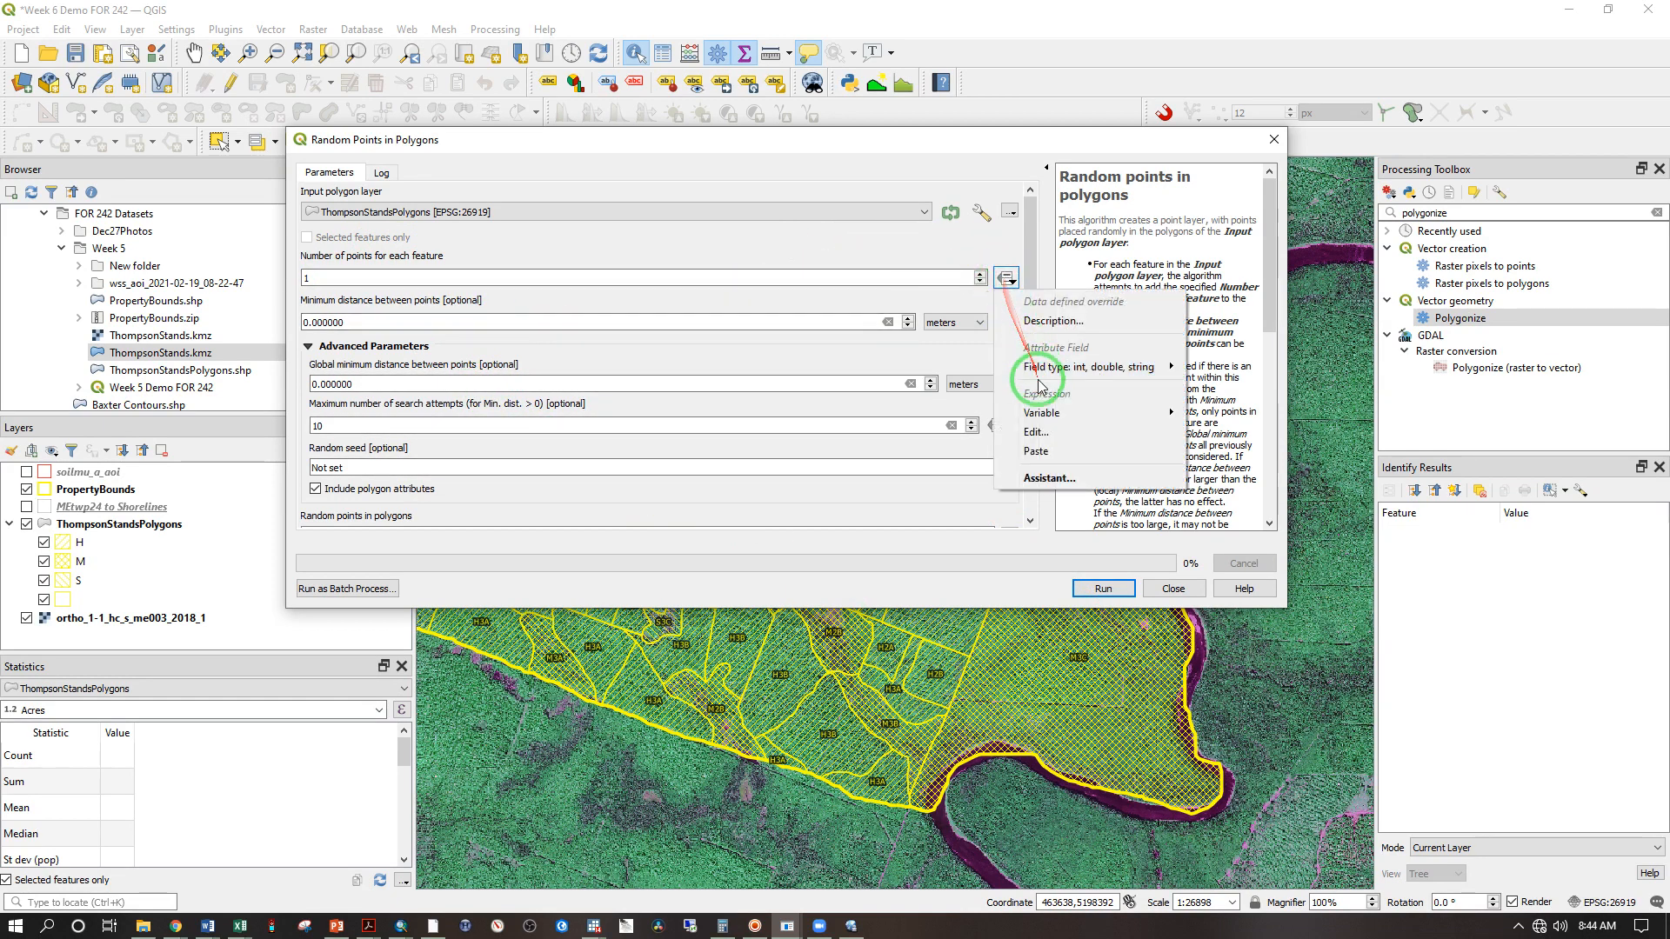
pyautogui.click(1033, 434)
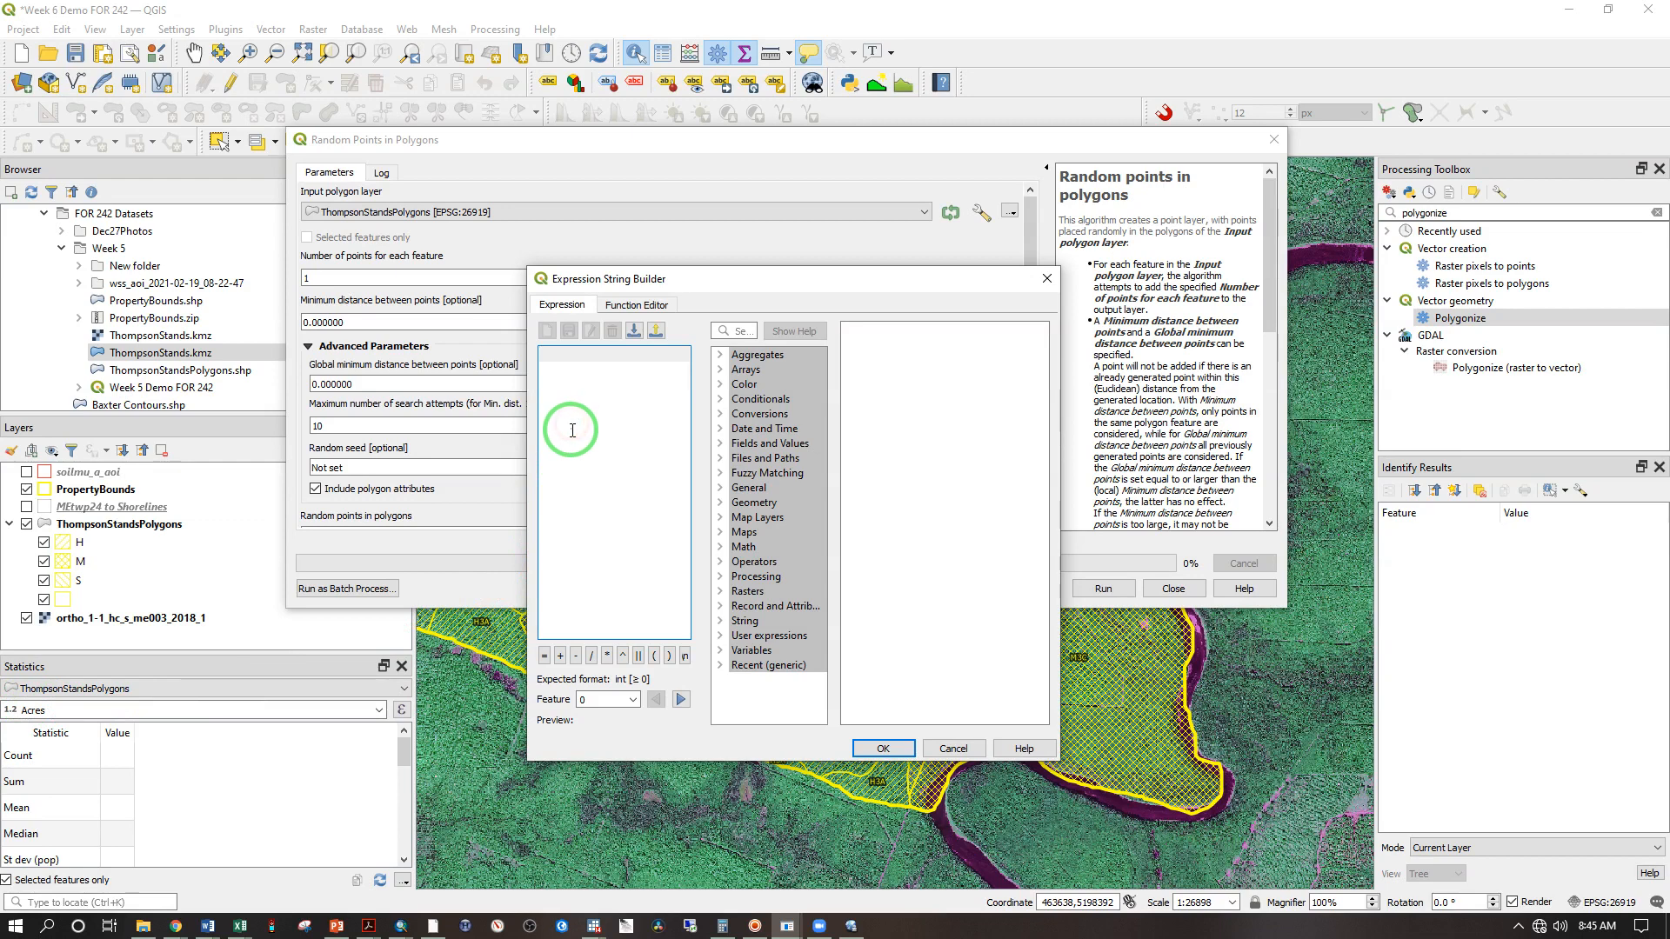
pyautogui.write('"')
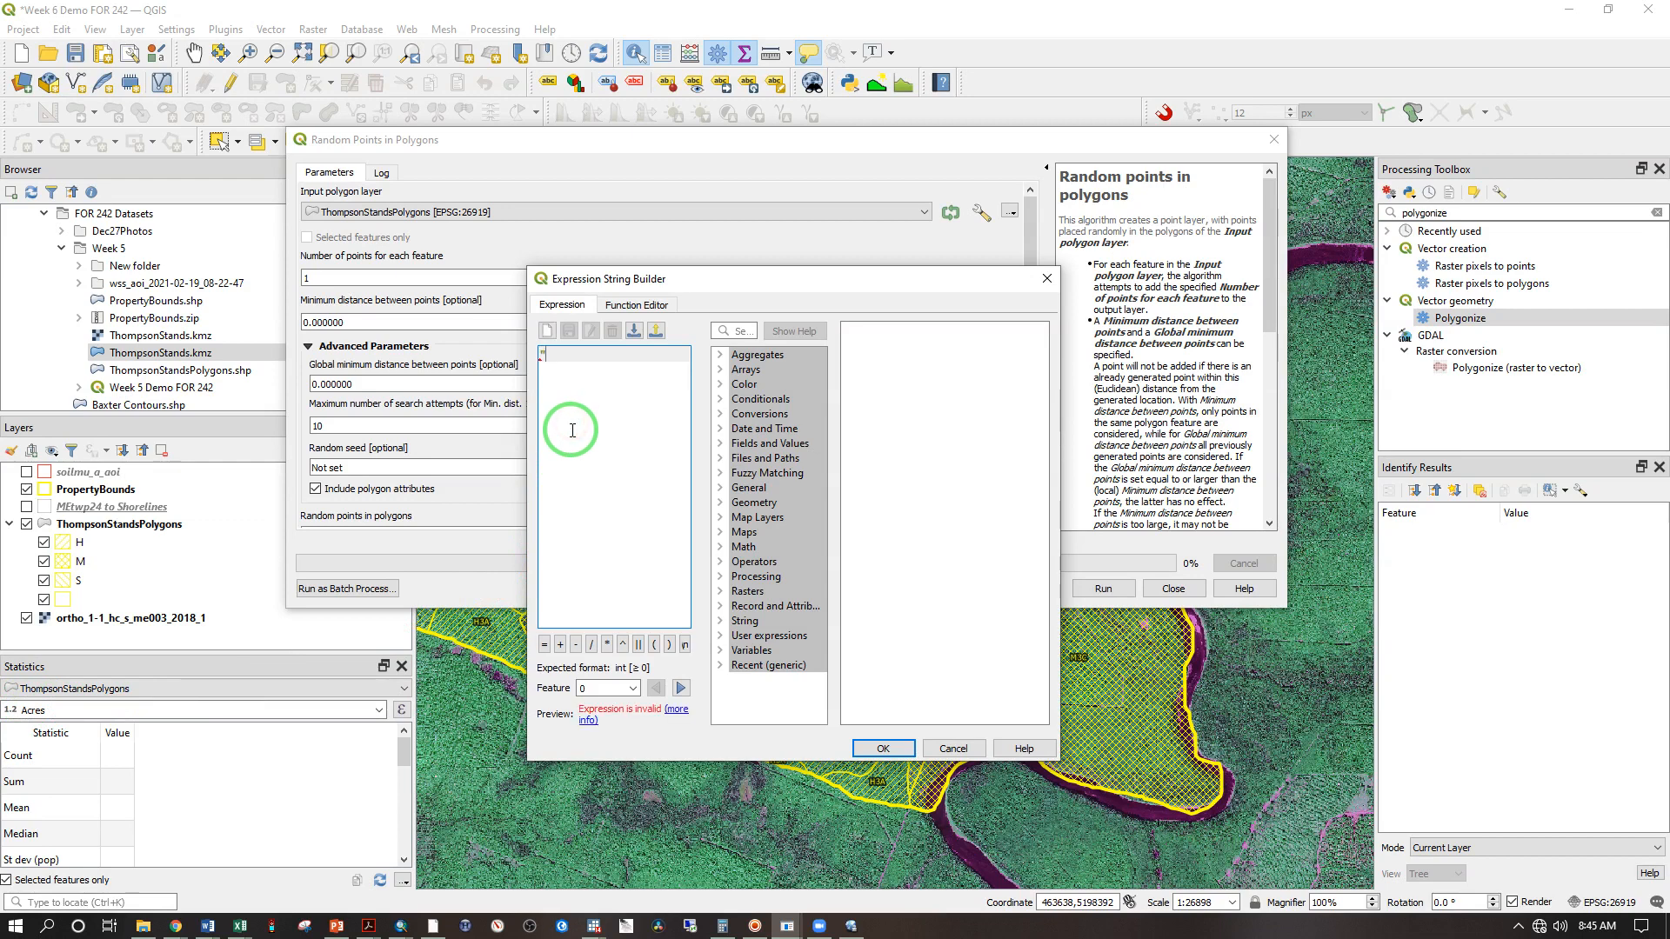
pyautogui.write('Ac')
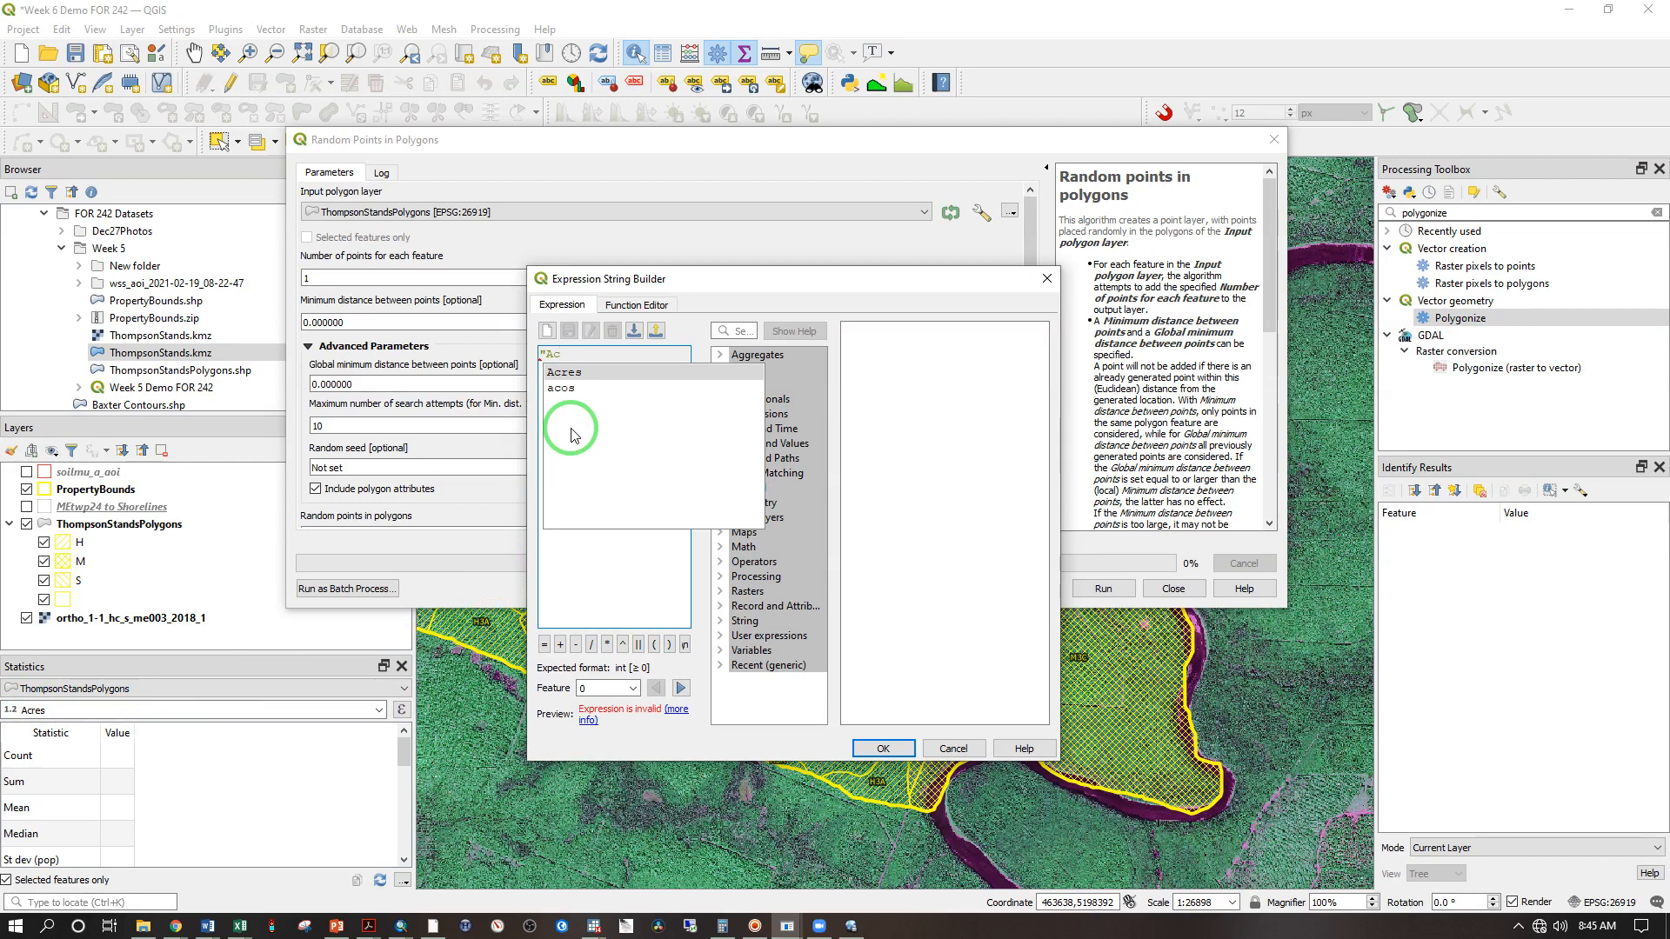
pyautogui.doubleClick(567, 374)
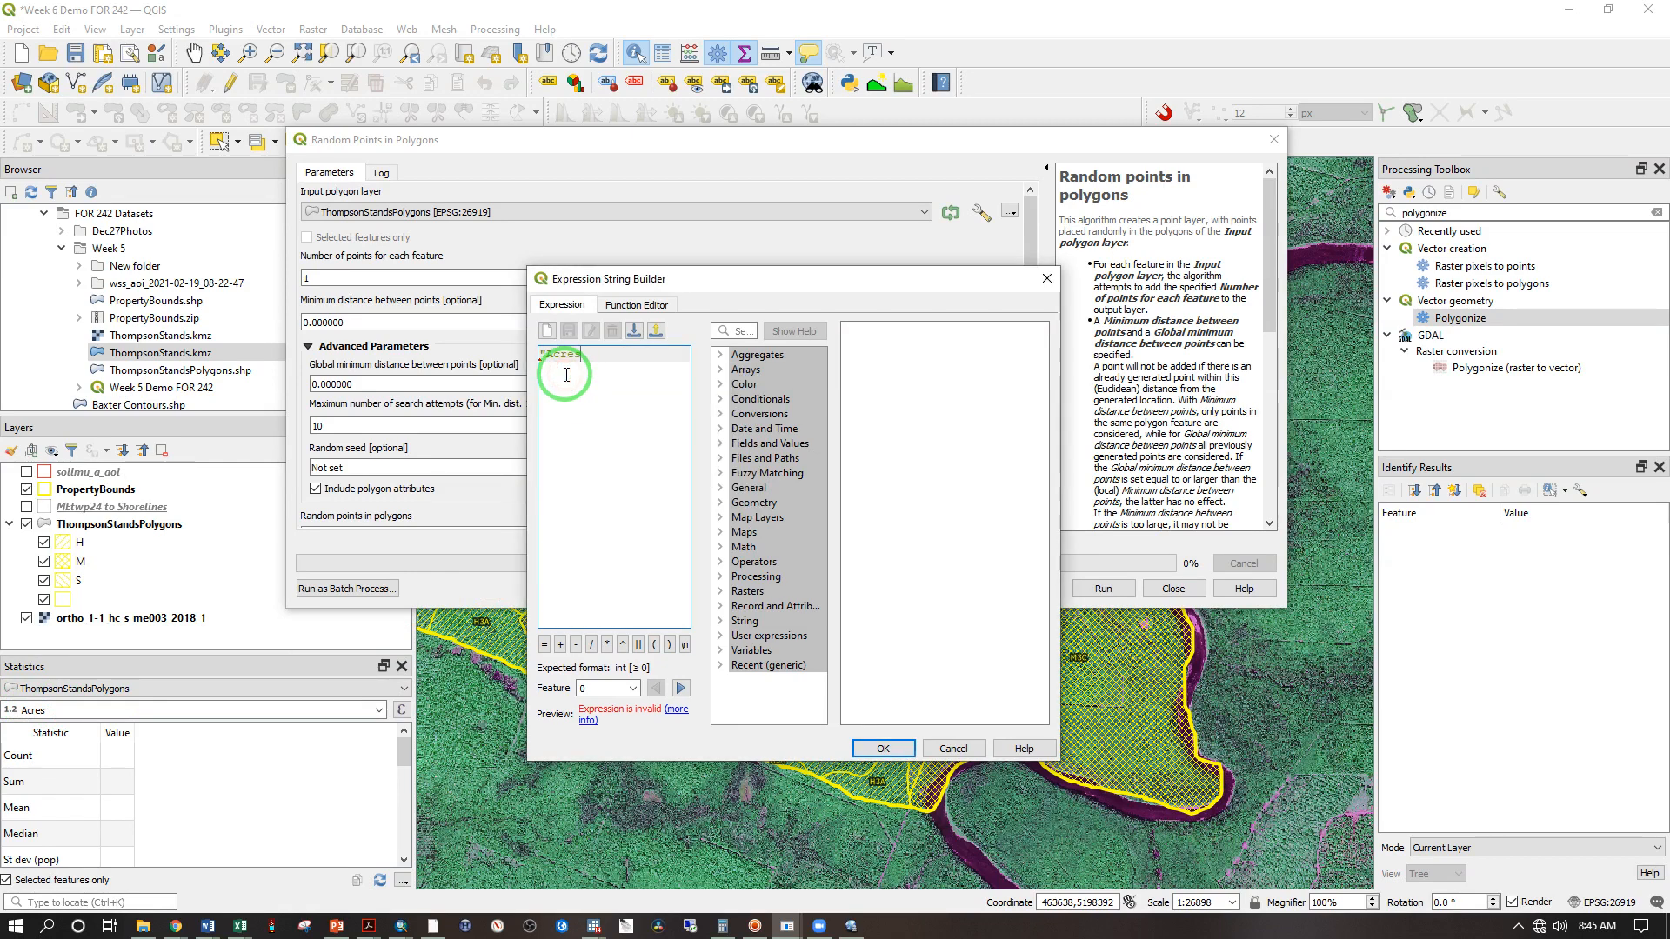
pyautogui.write('"')
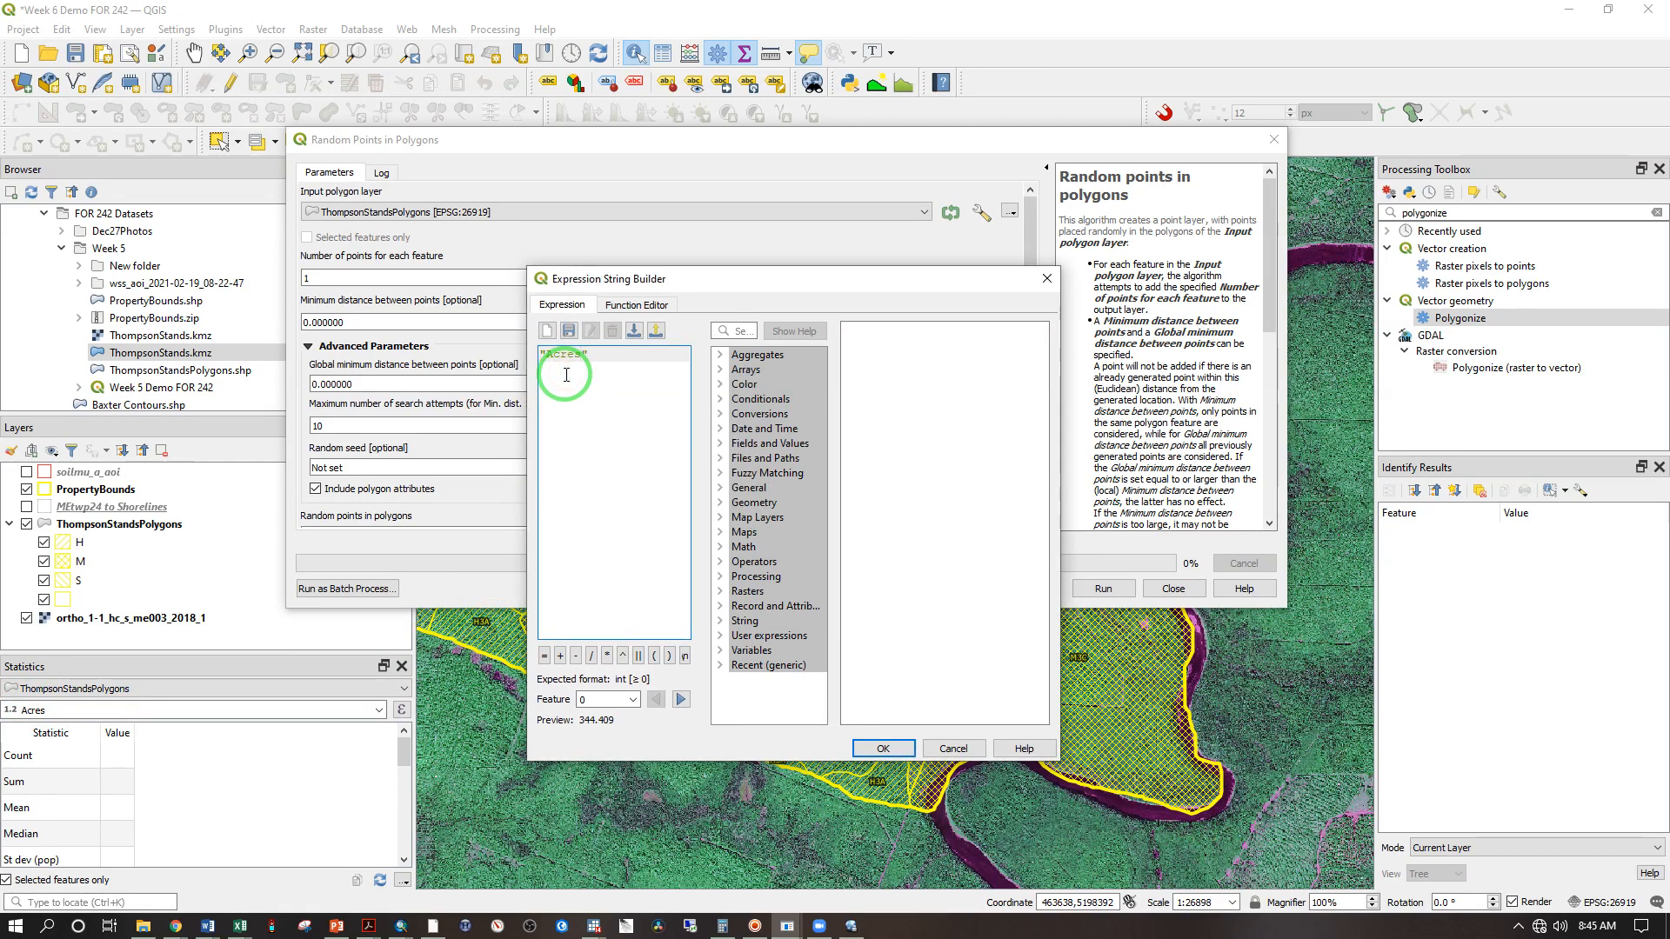
pyautogui.write('/10')
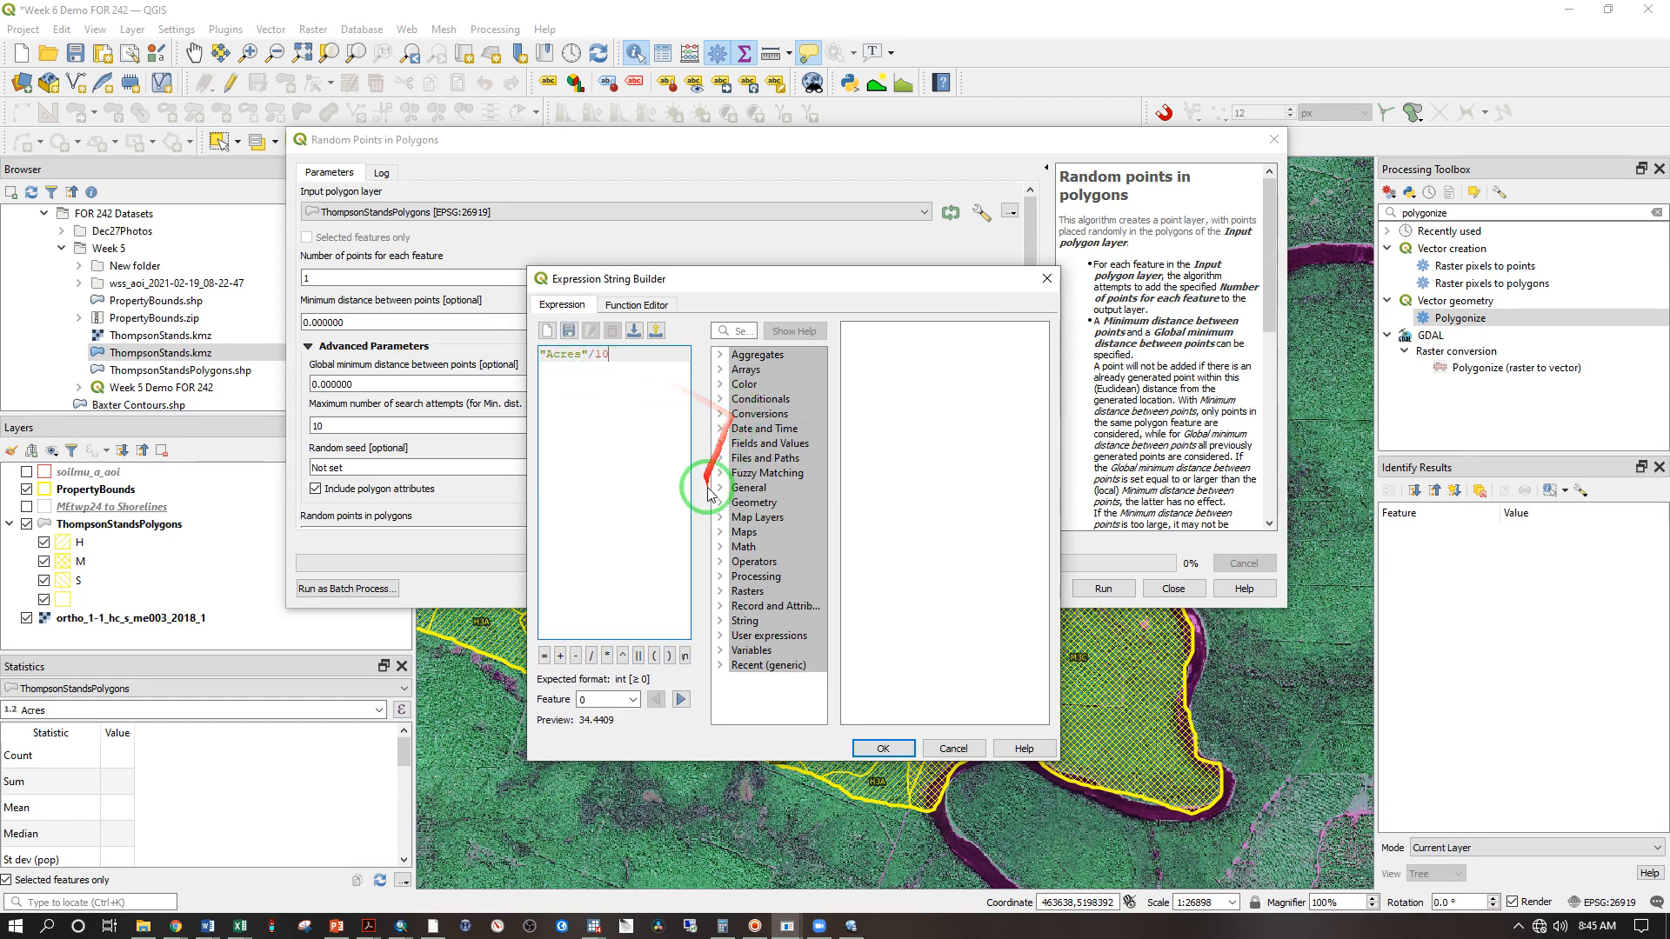
pyautogui.press('BackSpace')
pyautogui.press('BackSpace')
pyautogui.press('BackSpace')
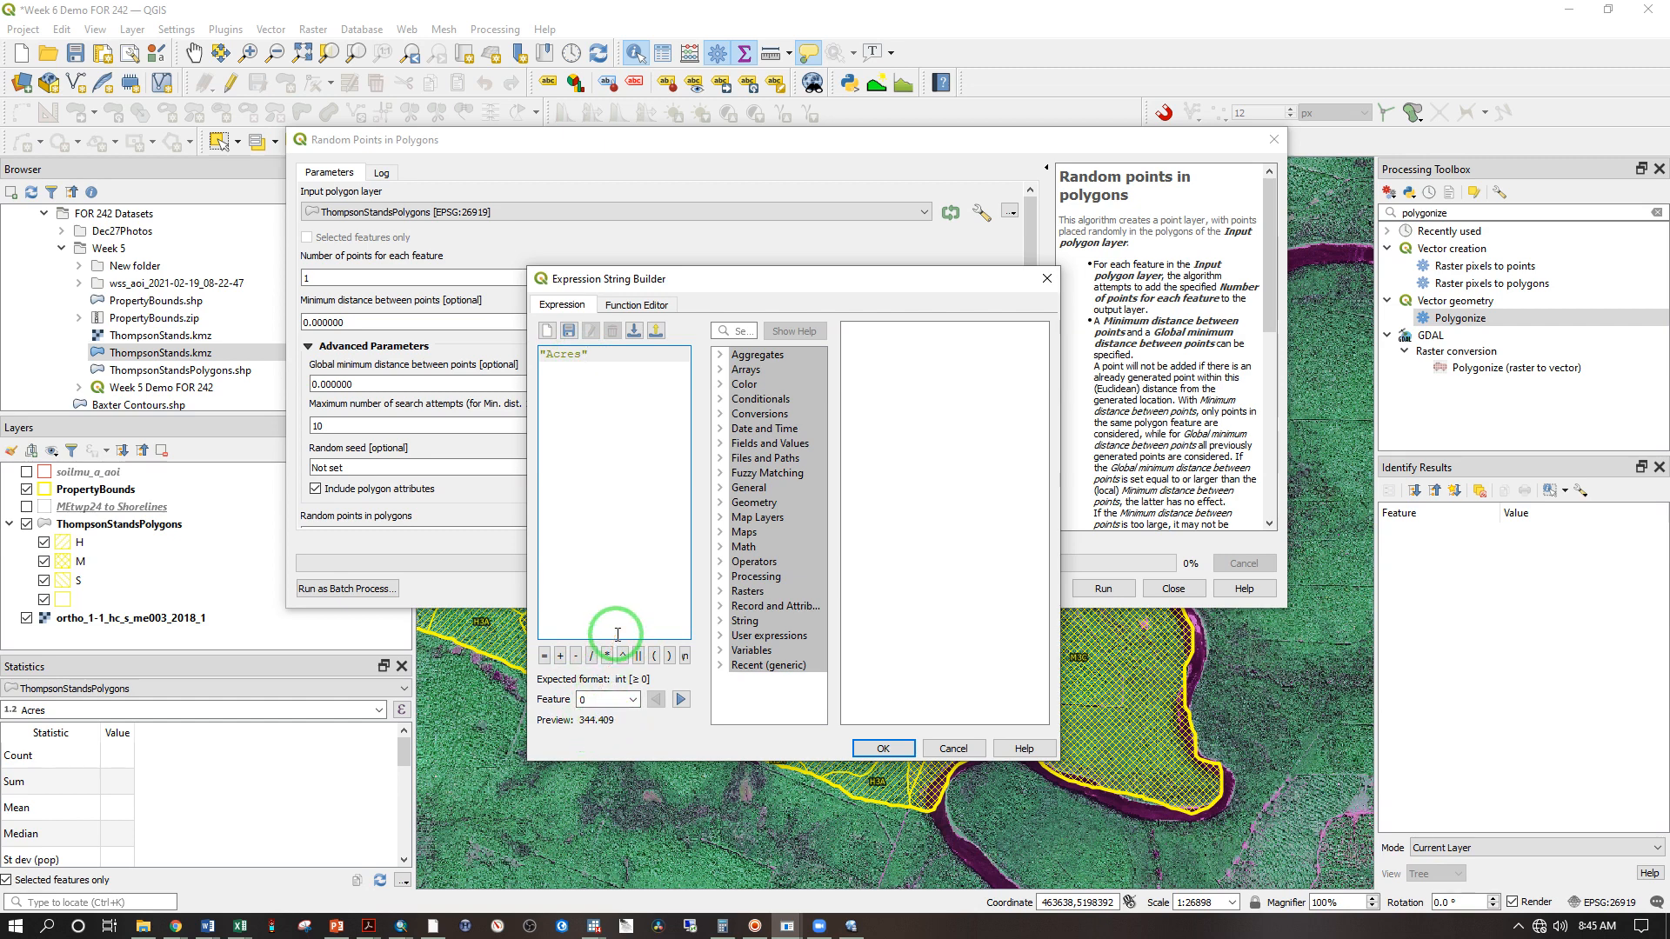
pyautogui.write('/10')
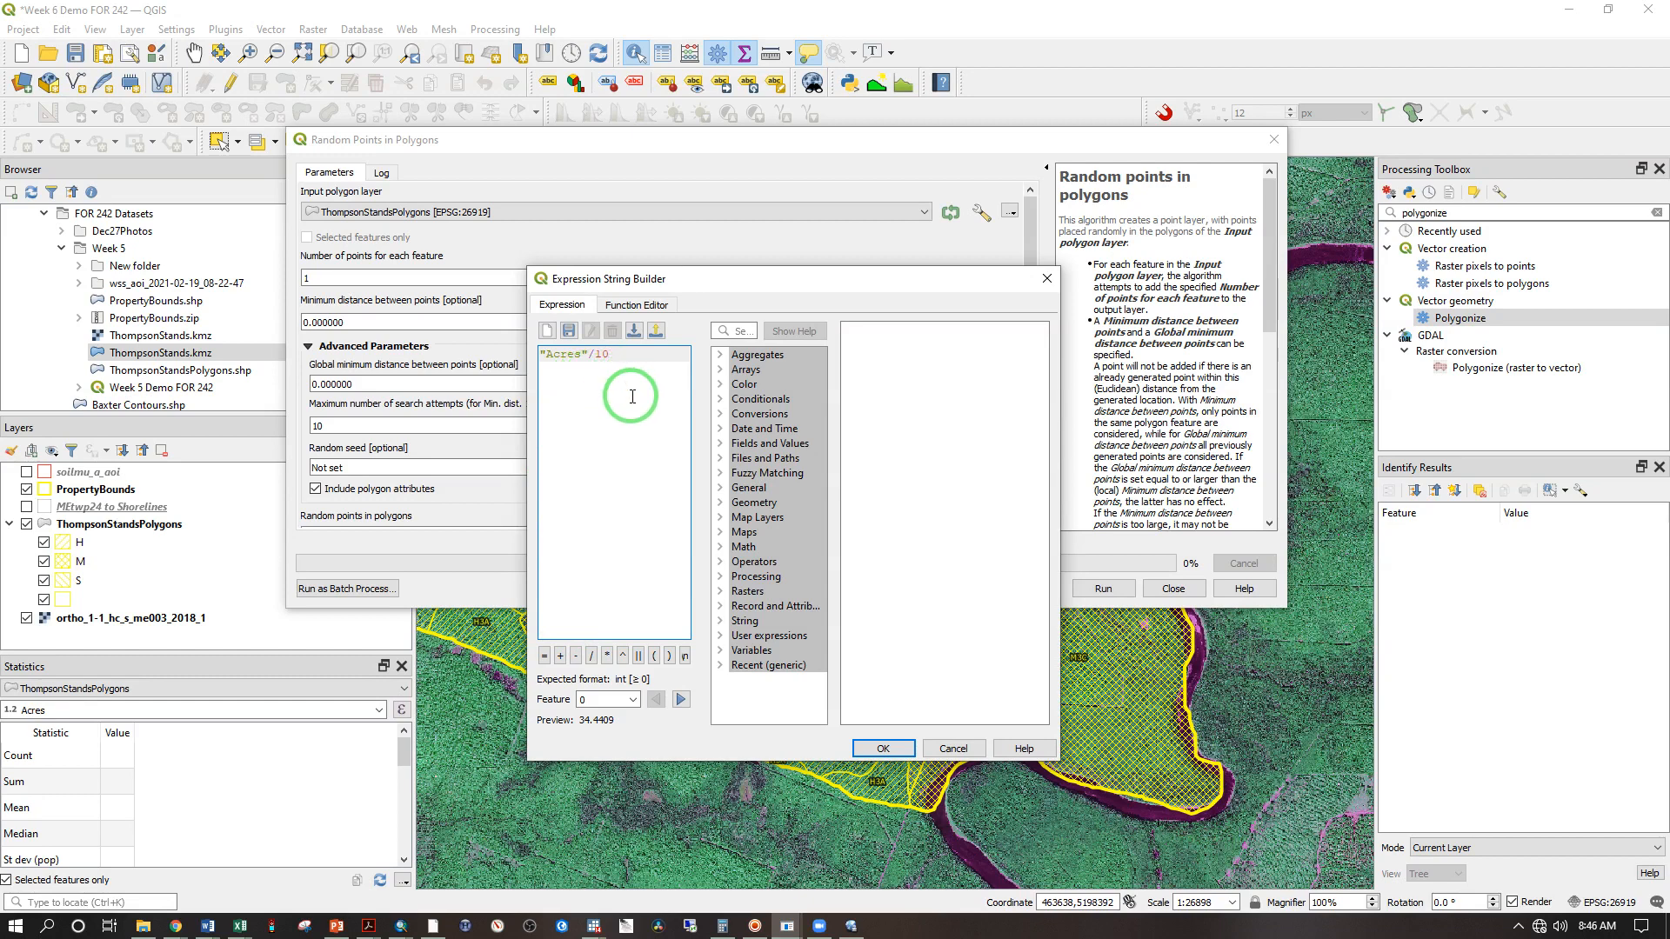
# Accept the points-per-feature expression, generate the random points as a temporary layer, and close the tool
pyautogui.click(883, 749)
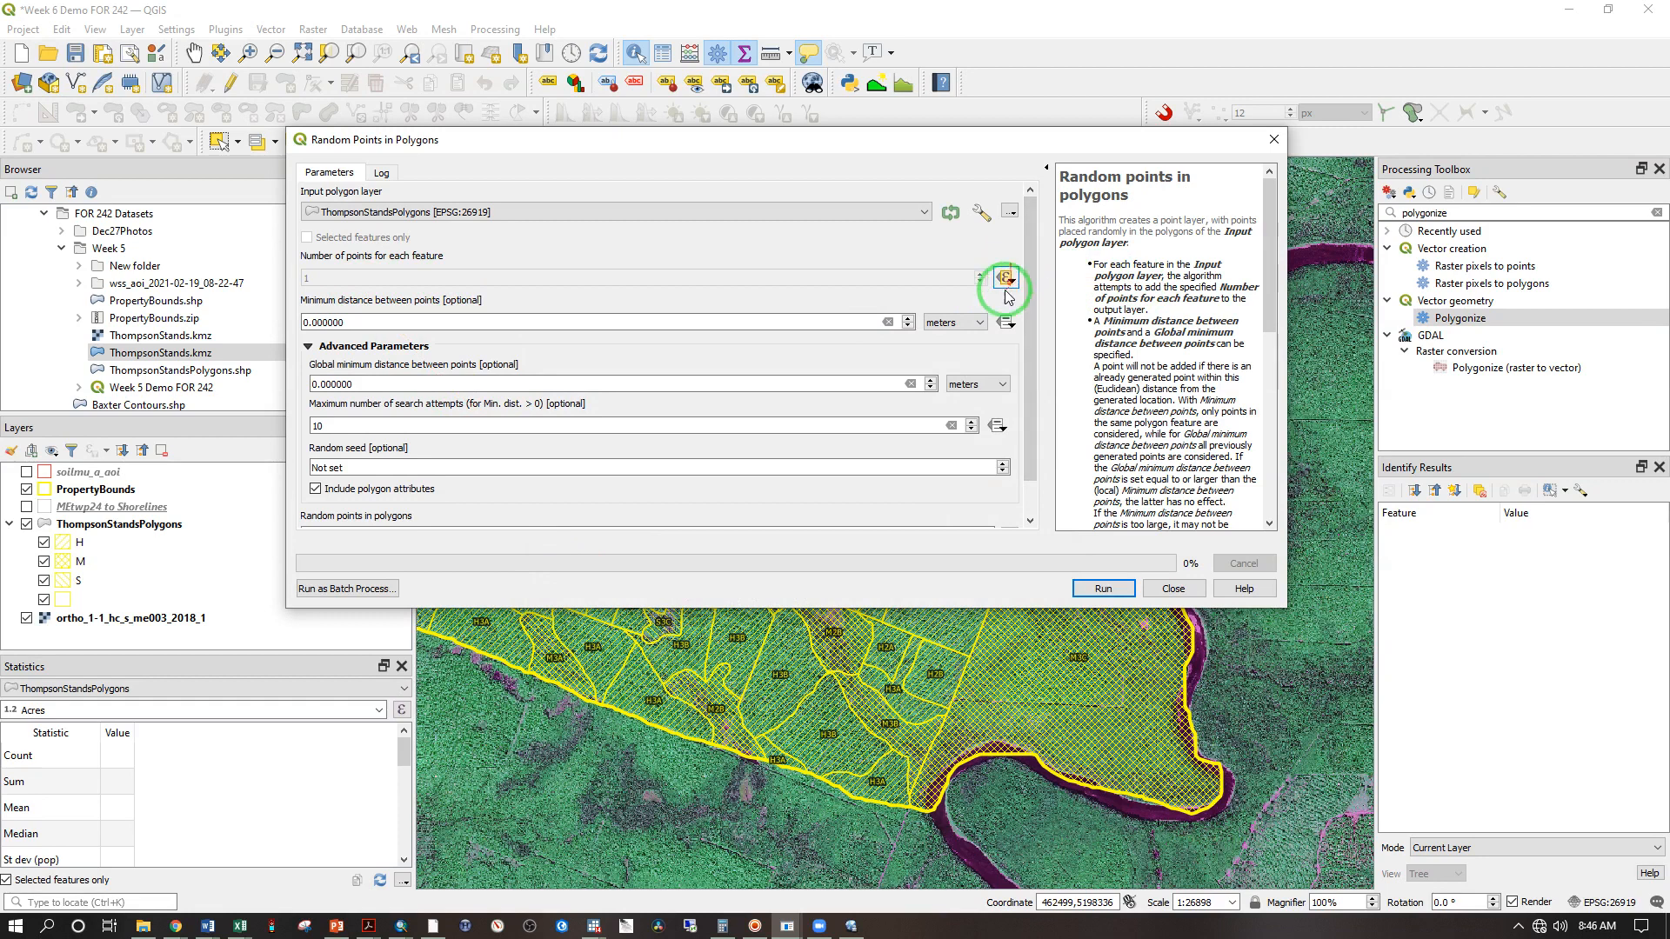
pyautogui.moveTo(1032, 304); pyautogui.dragTo(1032, 340)
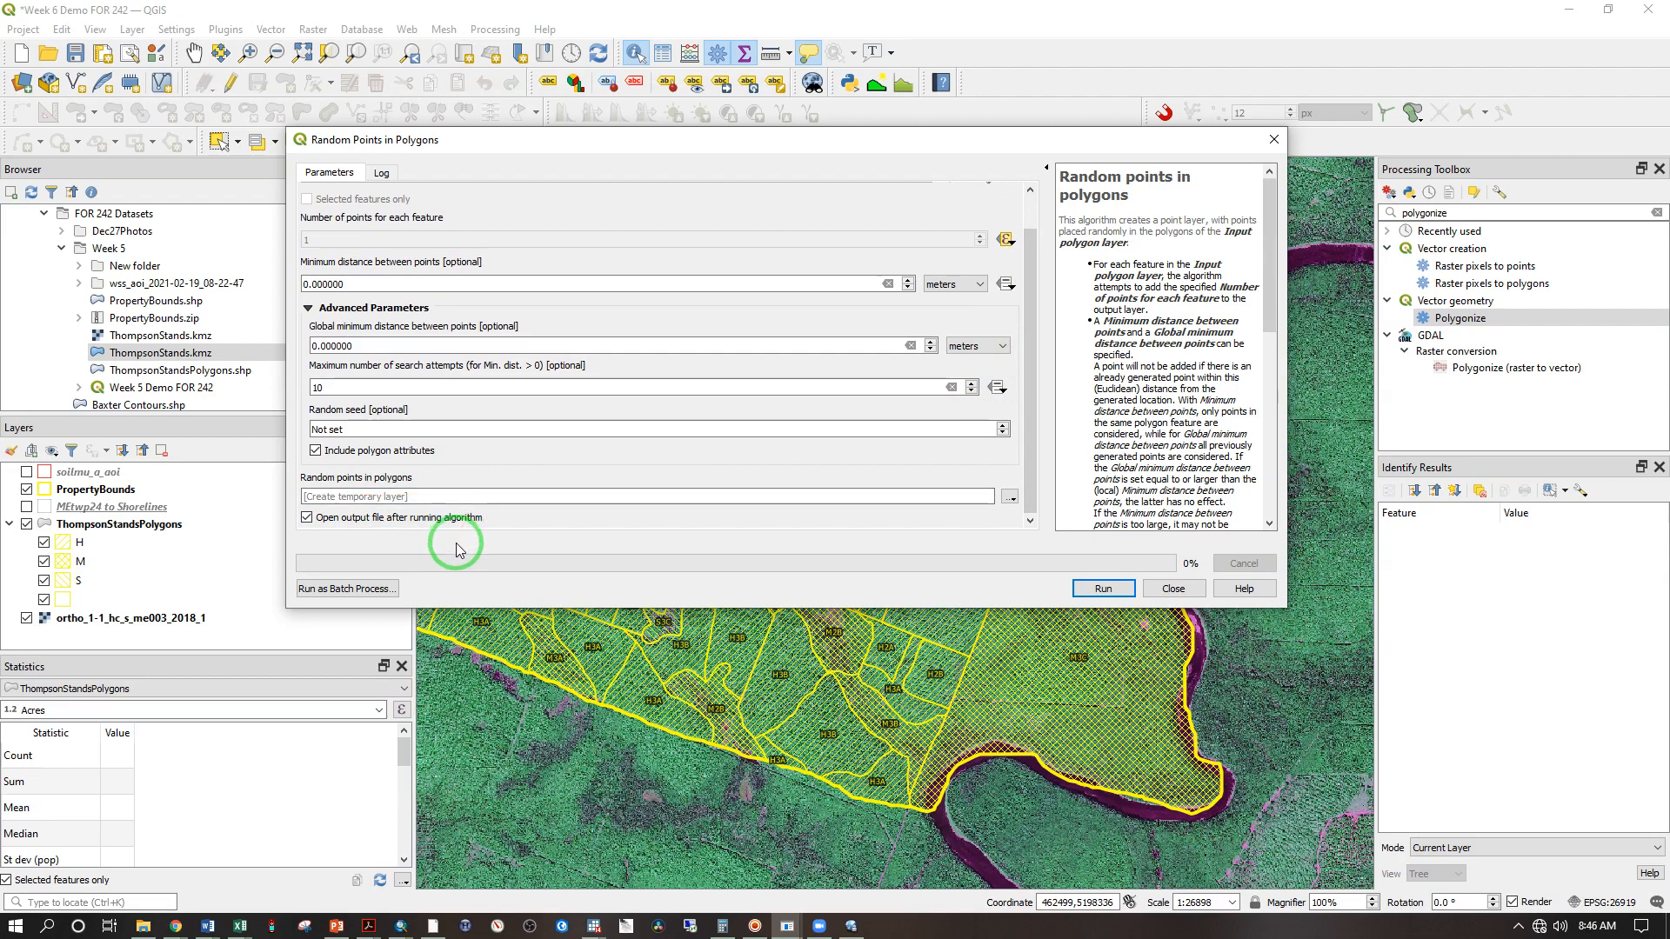
pyautogui.click(1101, 592)
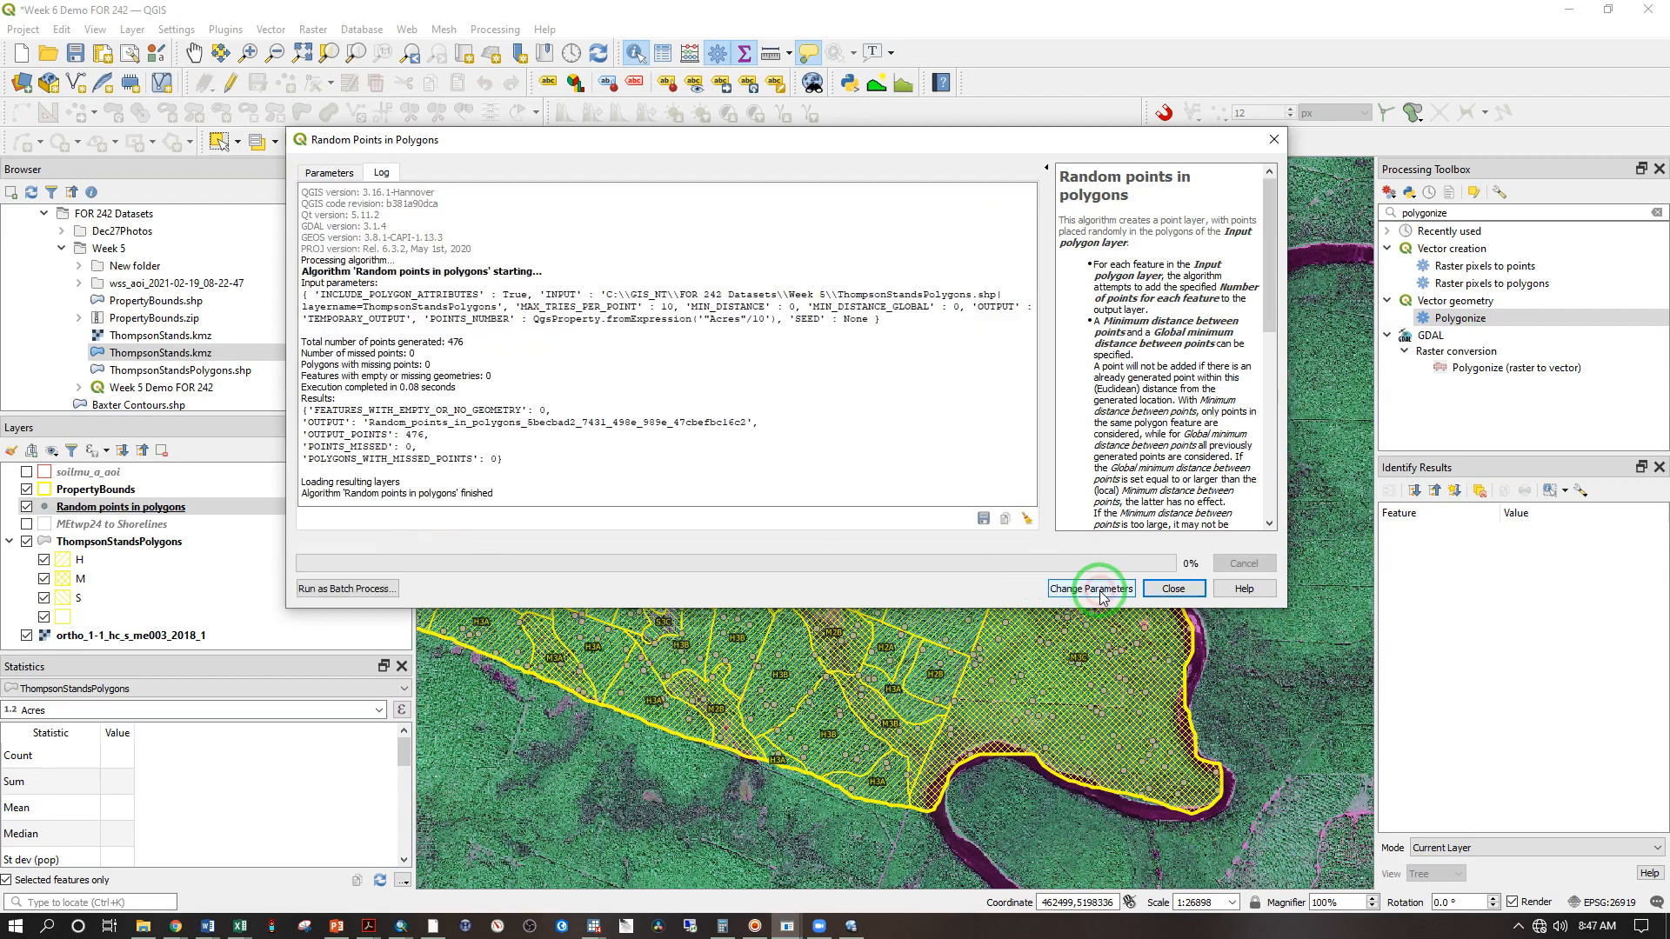
pyautogui.click(1172, 589)
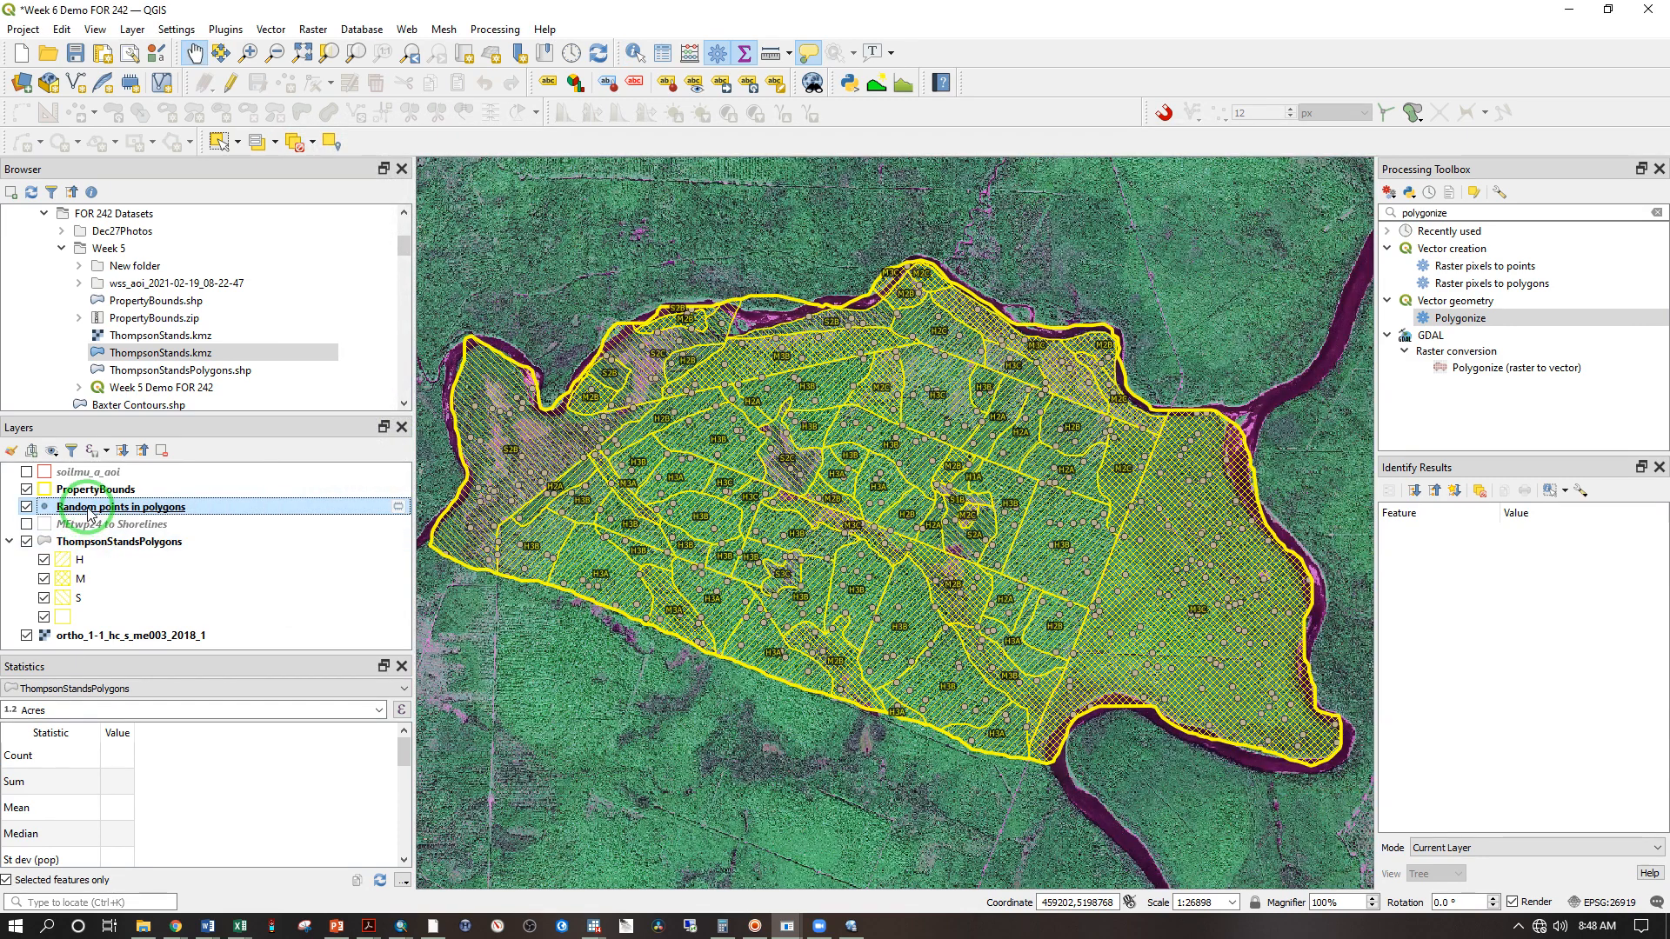
# Open the attribute table of the Random points in polygons layer and select its first four rows, the points with FID 9
pyautogui.rightClick(90, 512)
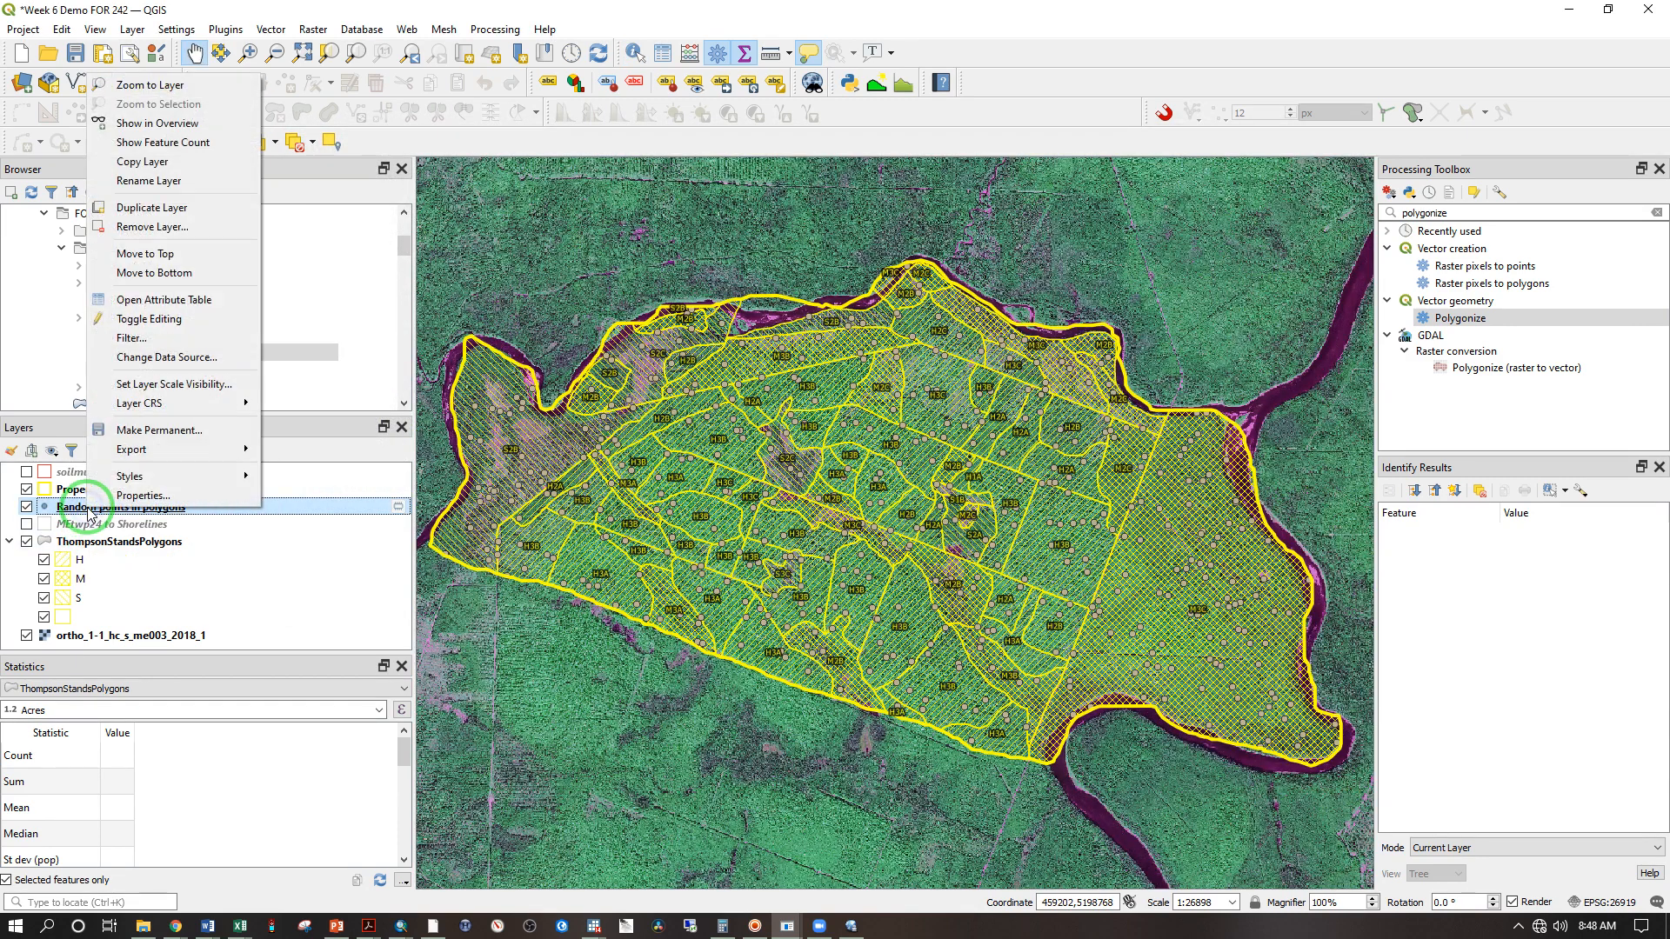
pyautogui.click(127, 301)
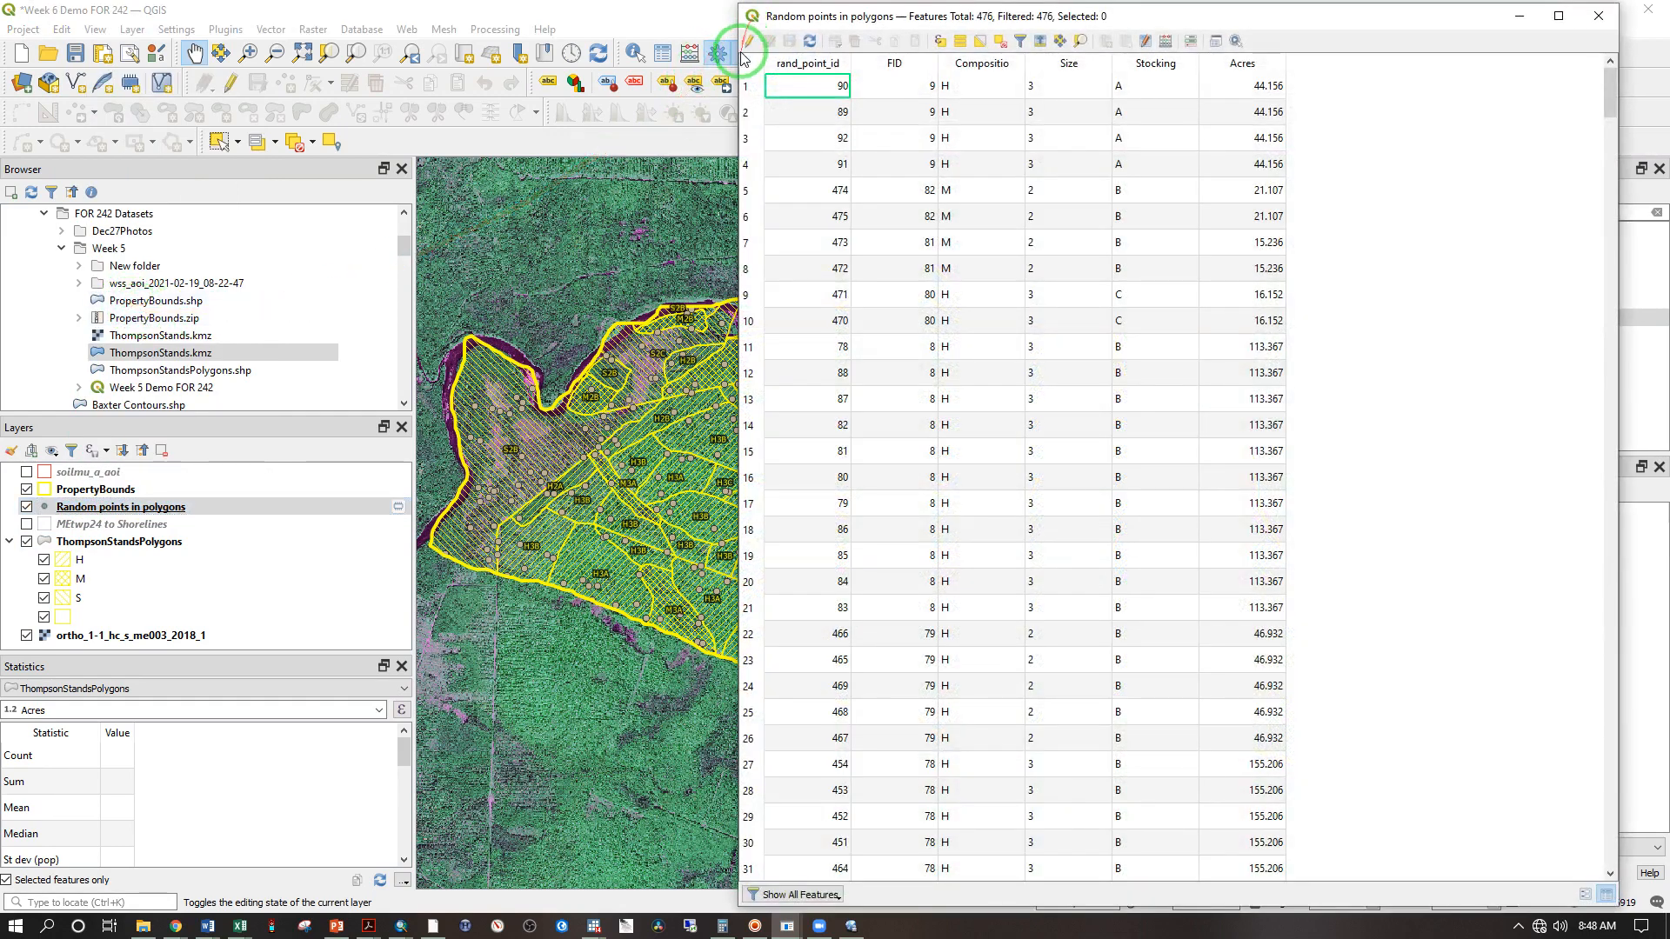
pyautogui.moveTo(736, 53); pyautogui.dragTo(889, 54)
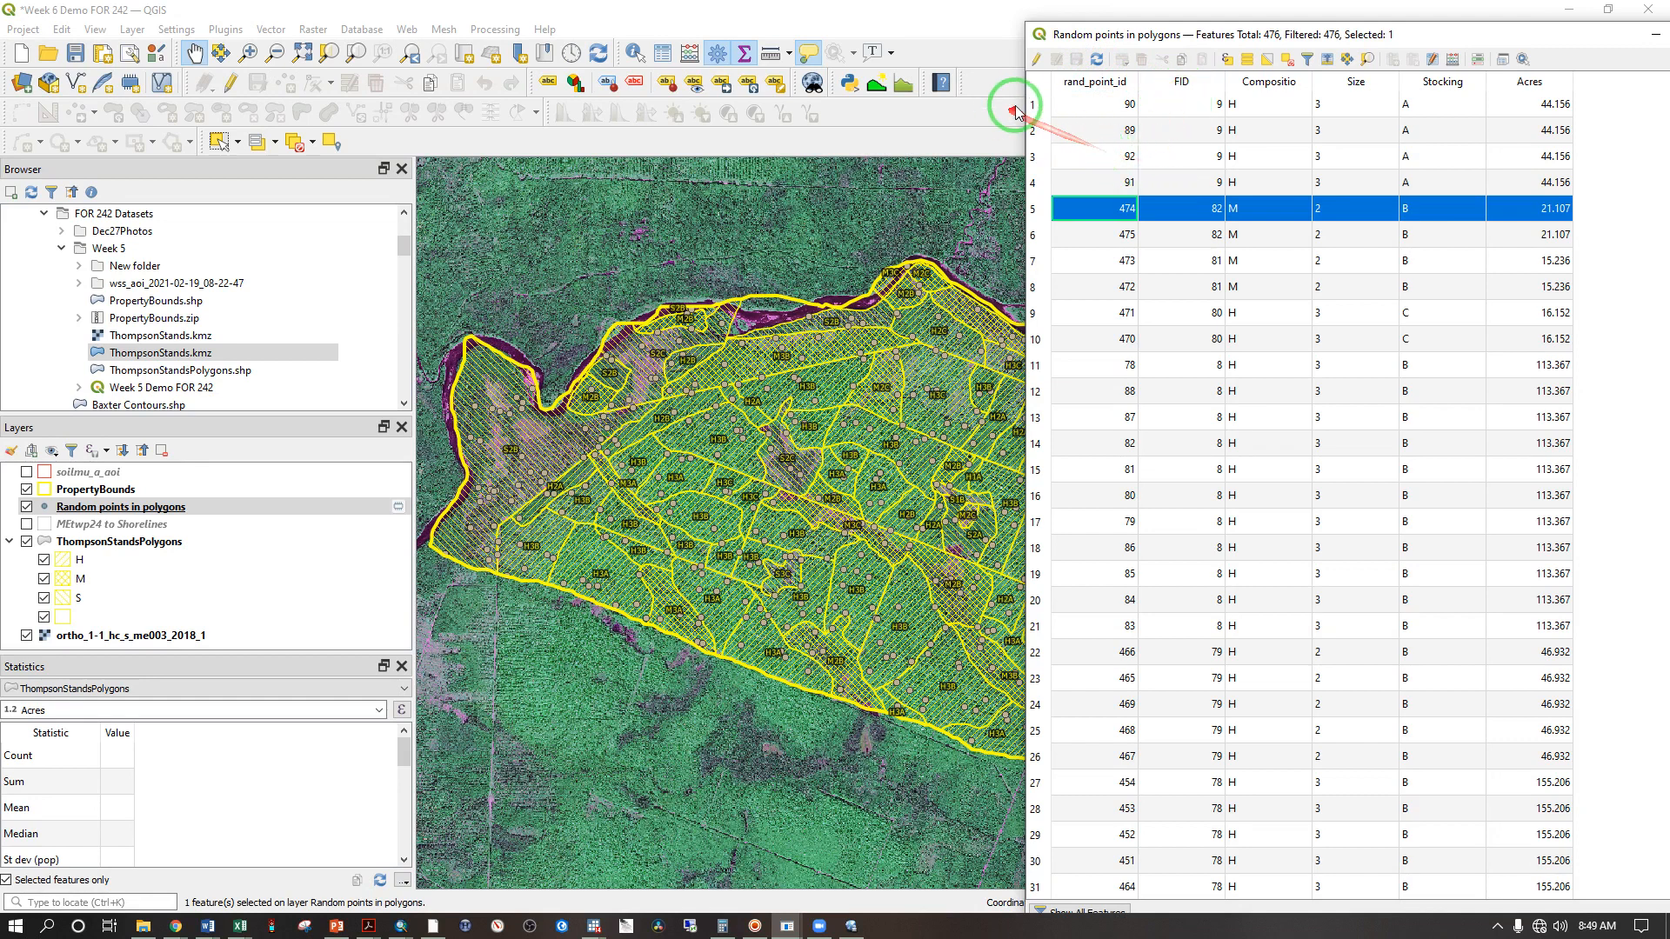
pyautogui.moveTo(1032, 104); pyautogui.dragTo(1032, 184)
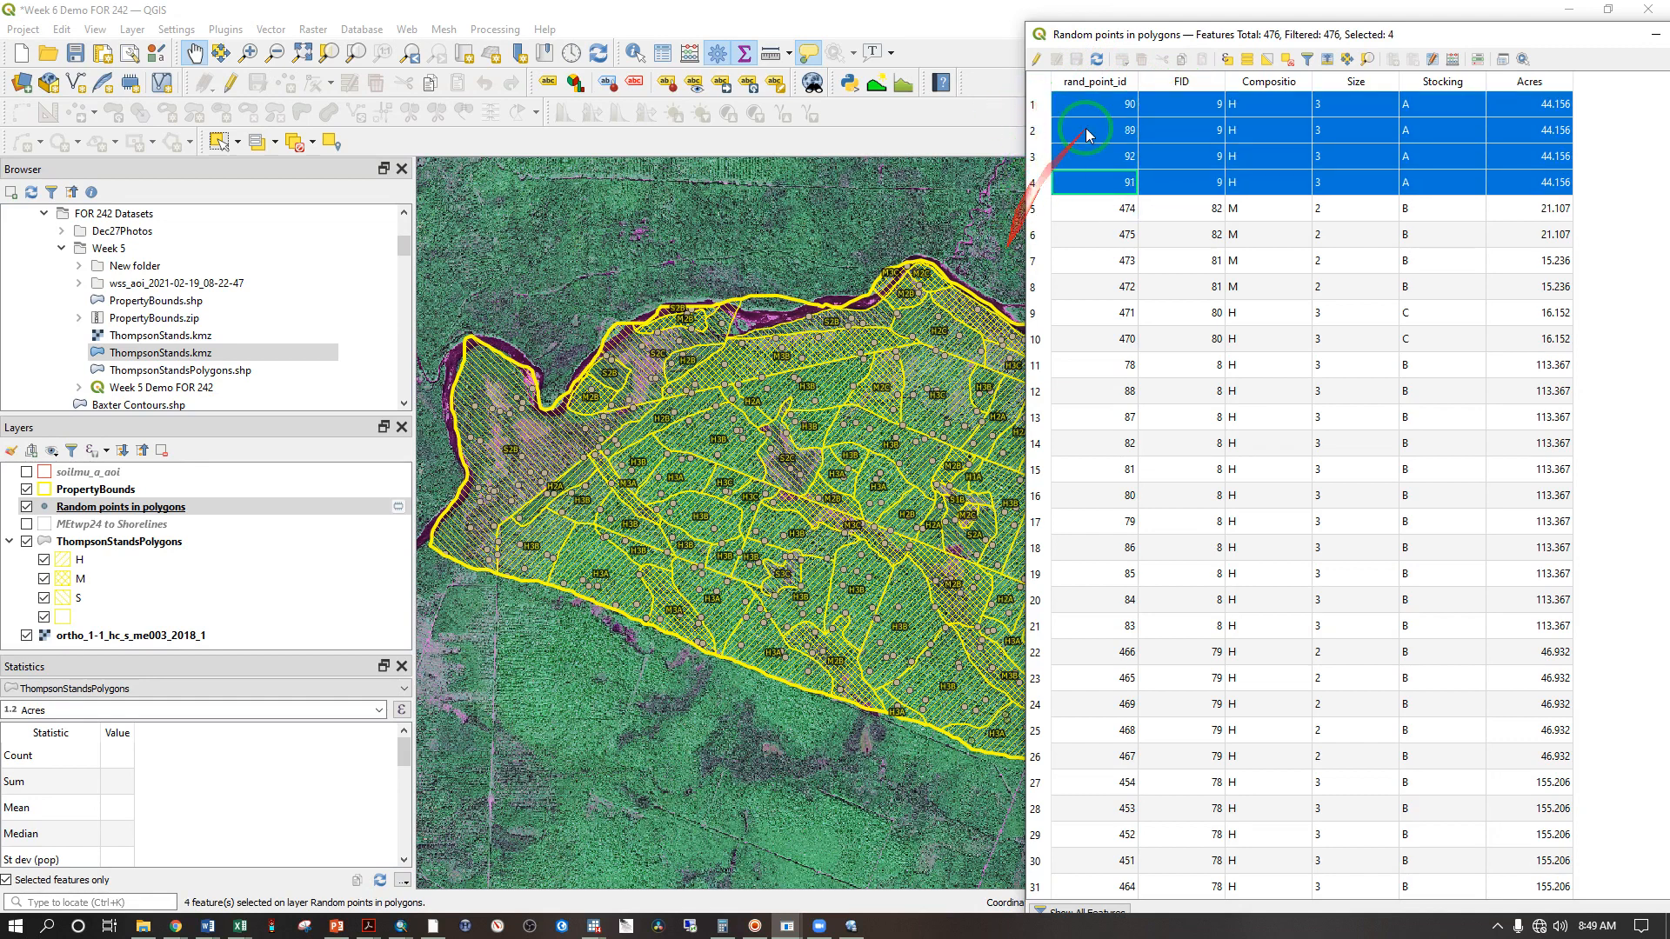
pyautogui.moveTo(1141, 34); pyautogui.dragTo(1234, 42)
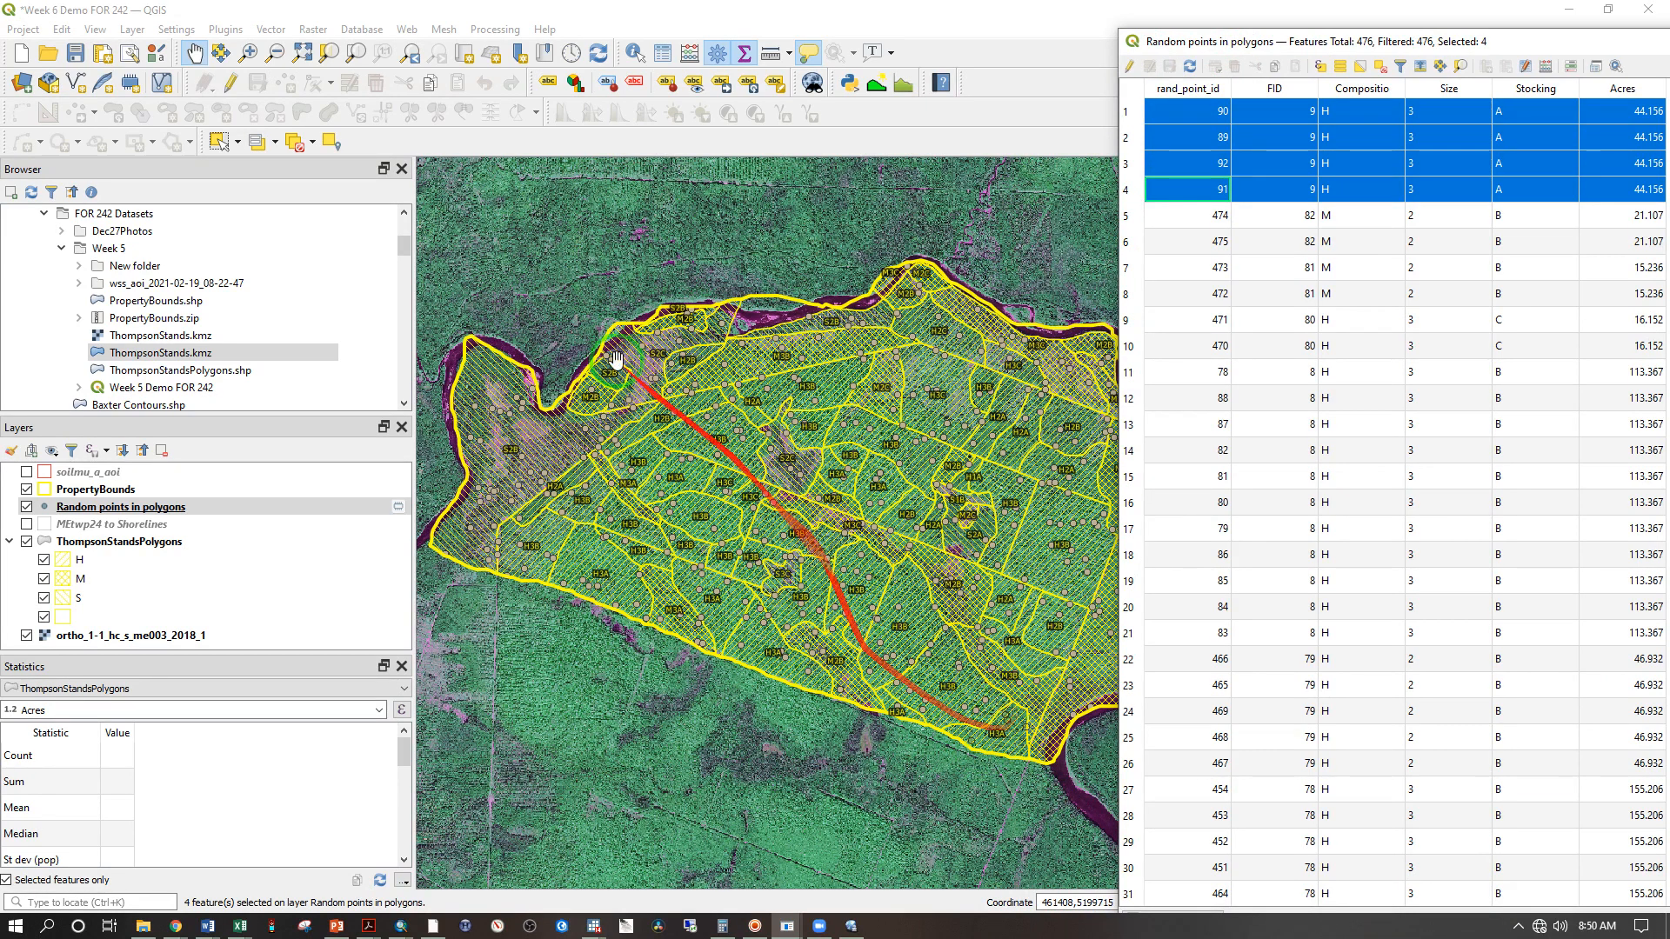
# Change the project's selection color to fully opaque yellow in the project properties
pyautogui.click(23, 30)
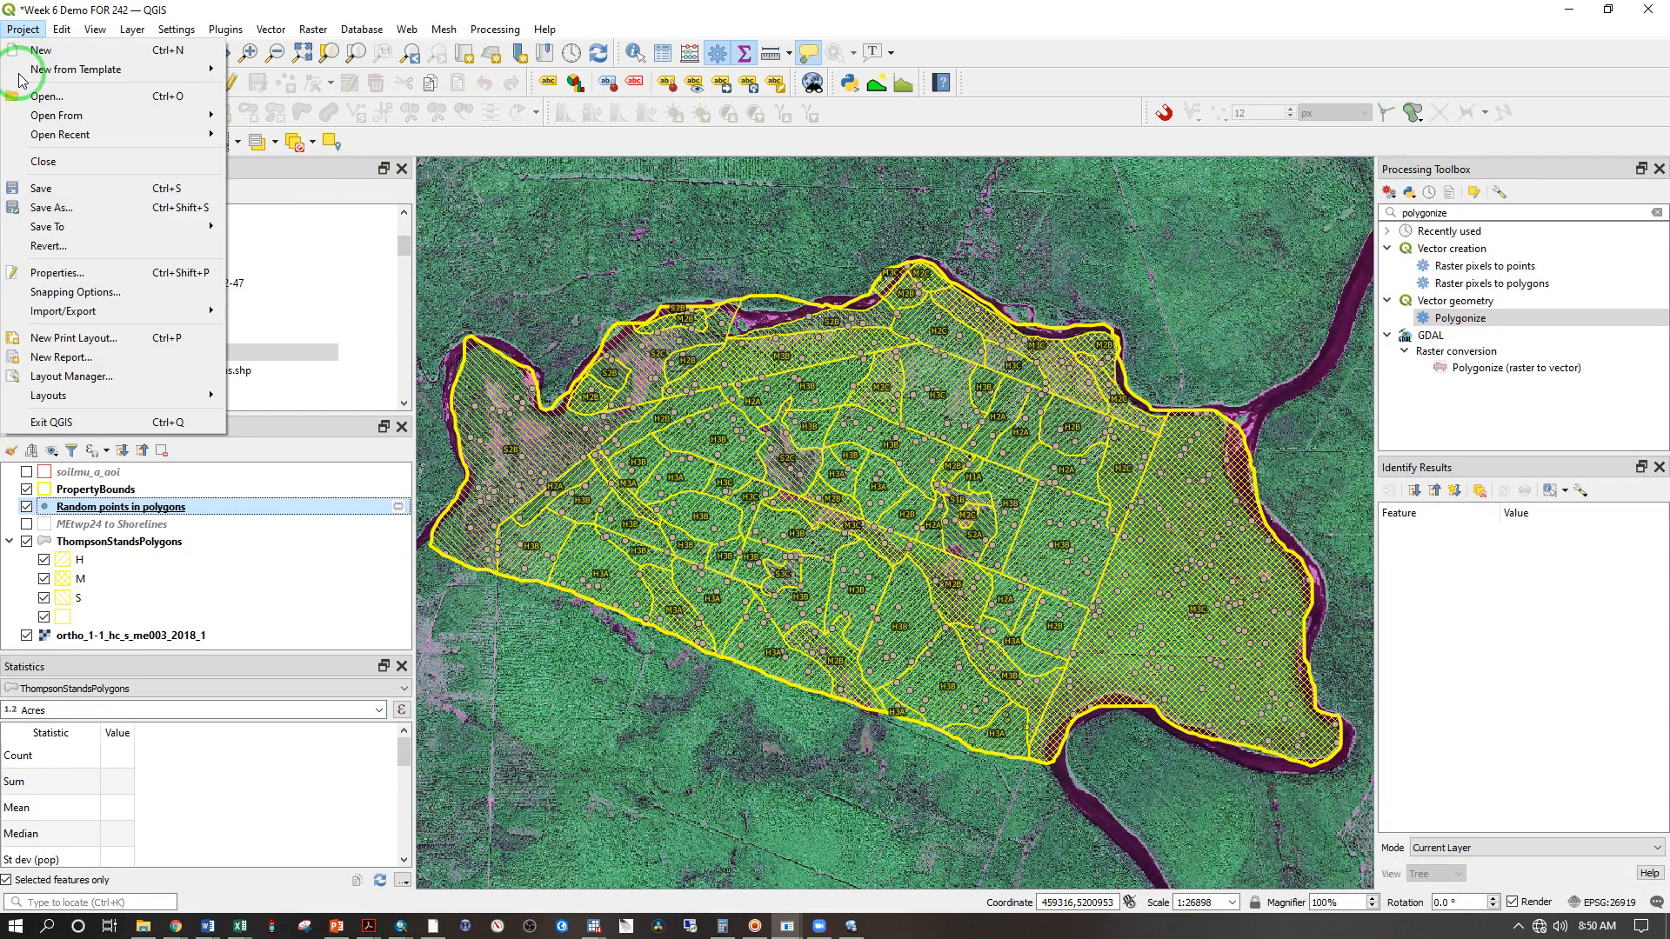
pyautogui.click(58, 272)
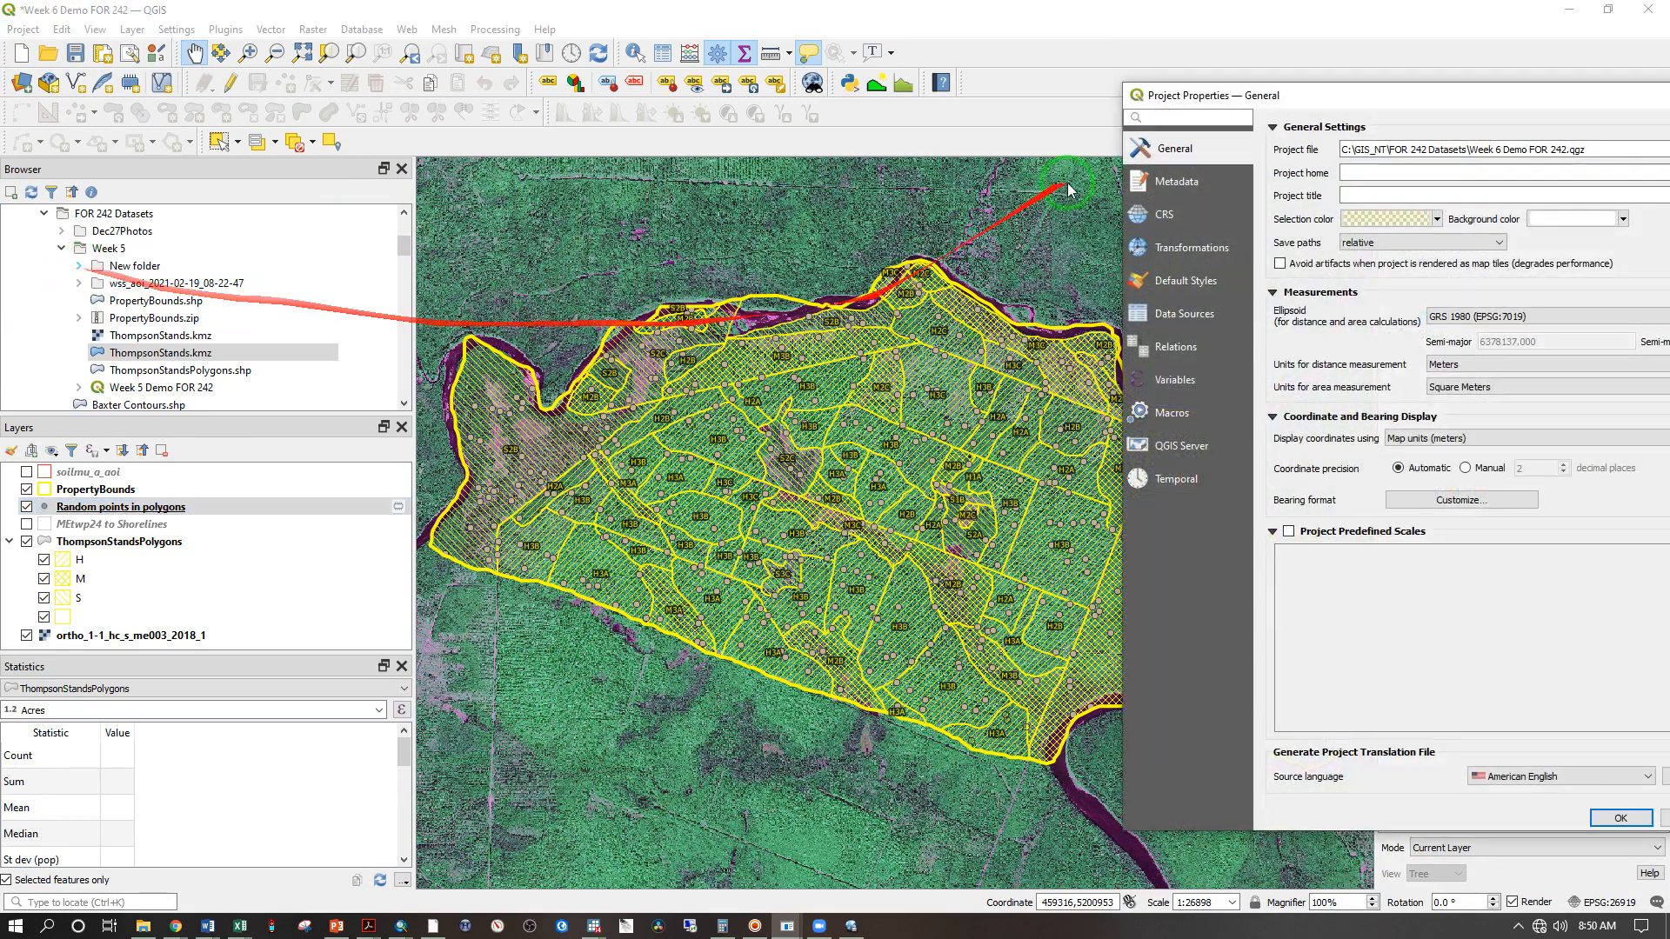
pyautogui.moveTo(1370, 96); pyautogui.dragTo(1172, 88)
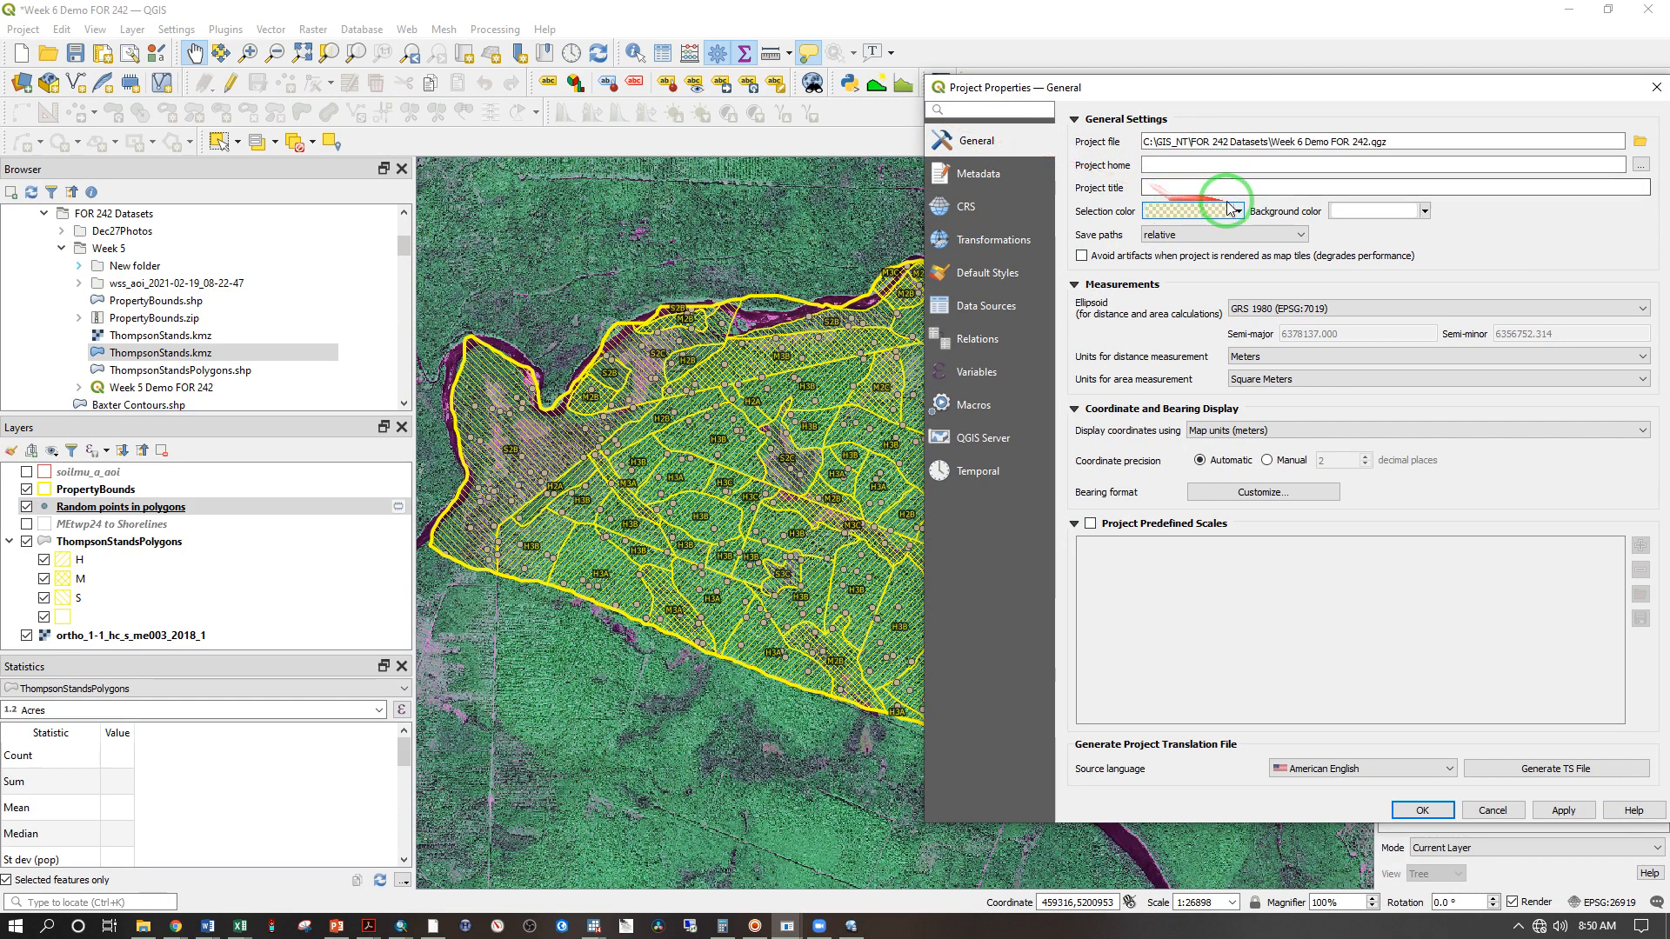
pyautogui.click(1239, 212)
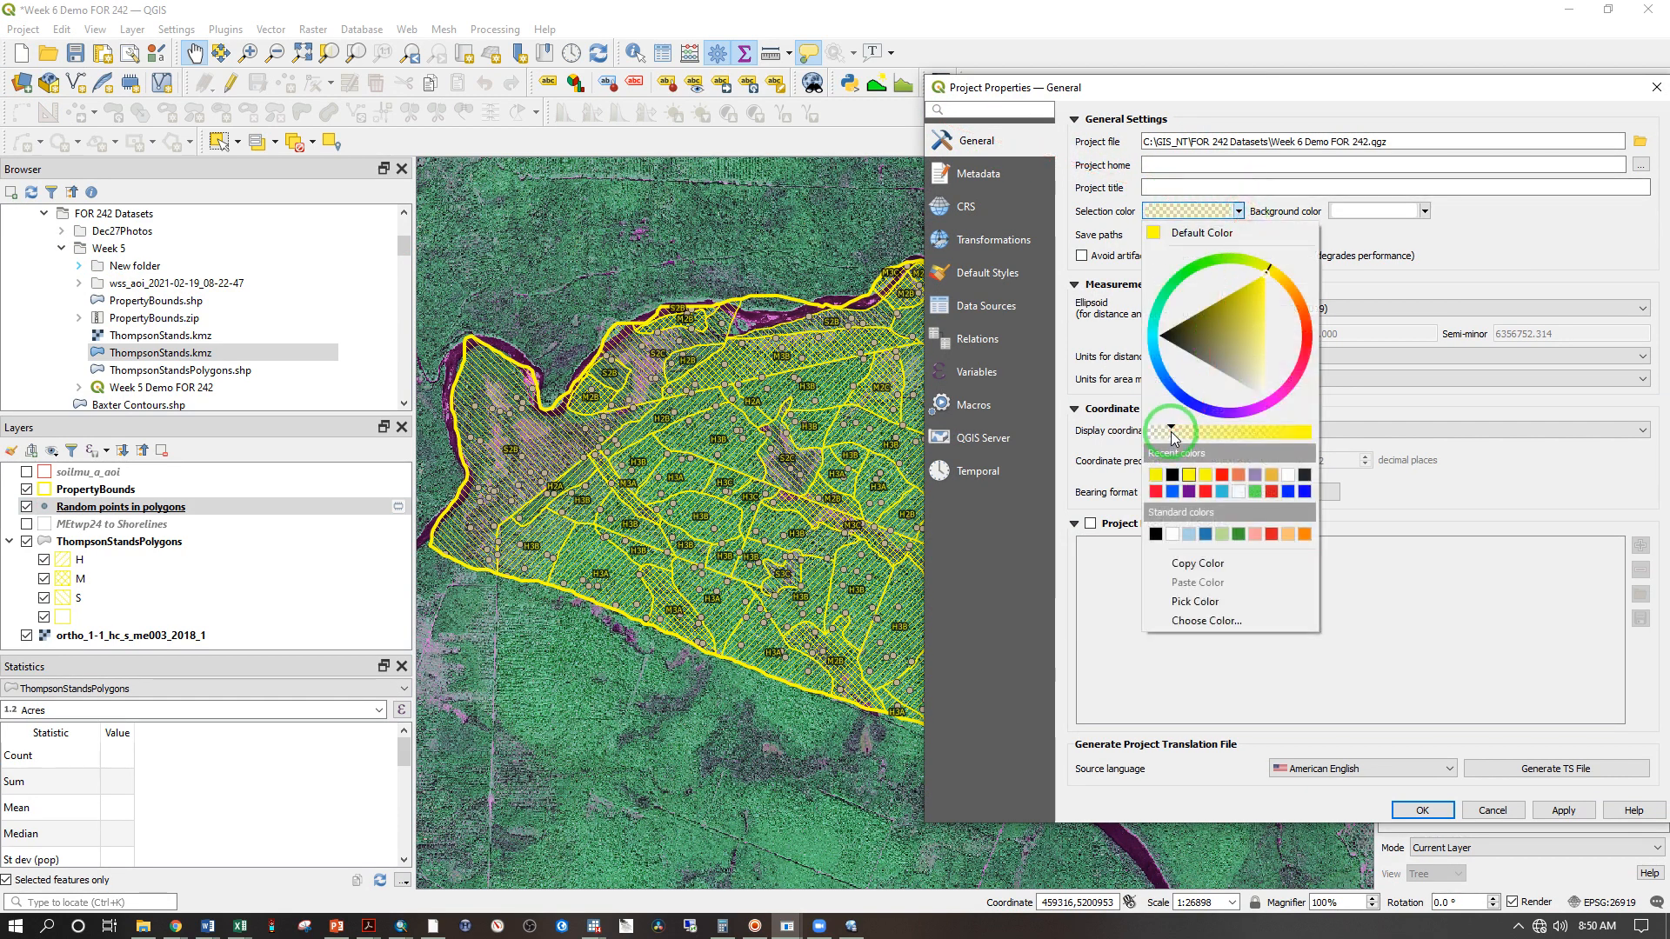
pyautogui.moveTo(1172, 432); pyautogui.dragTo(1383, 468)
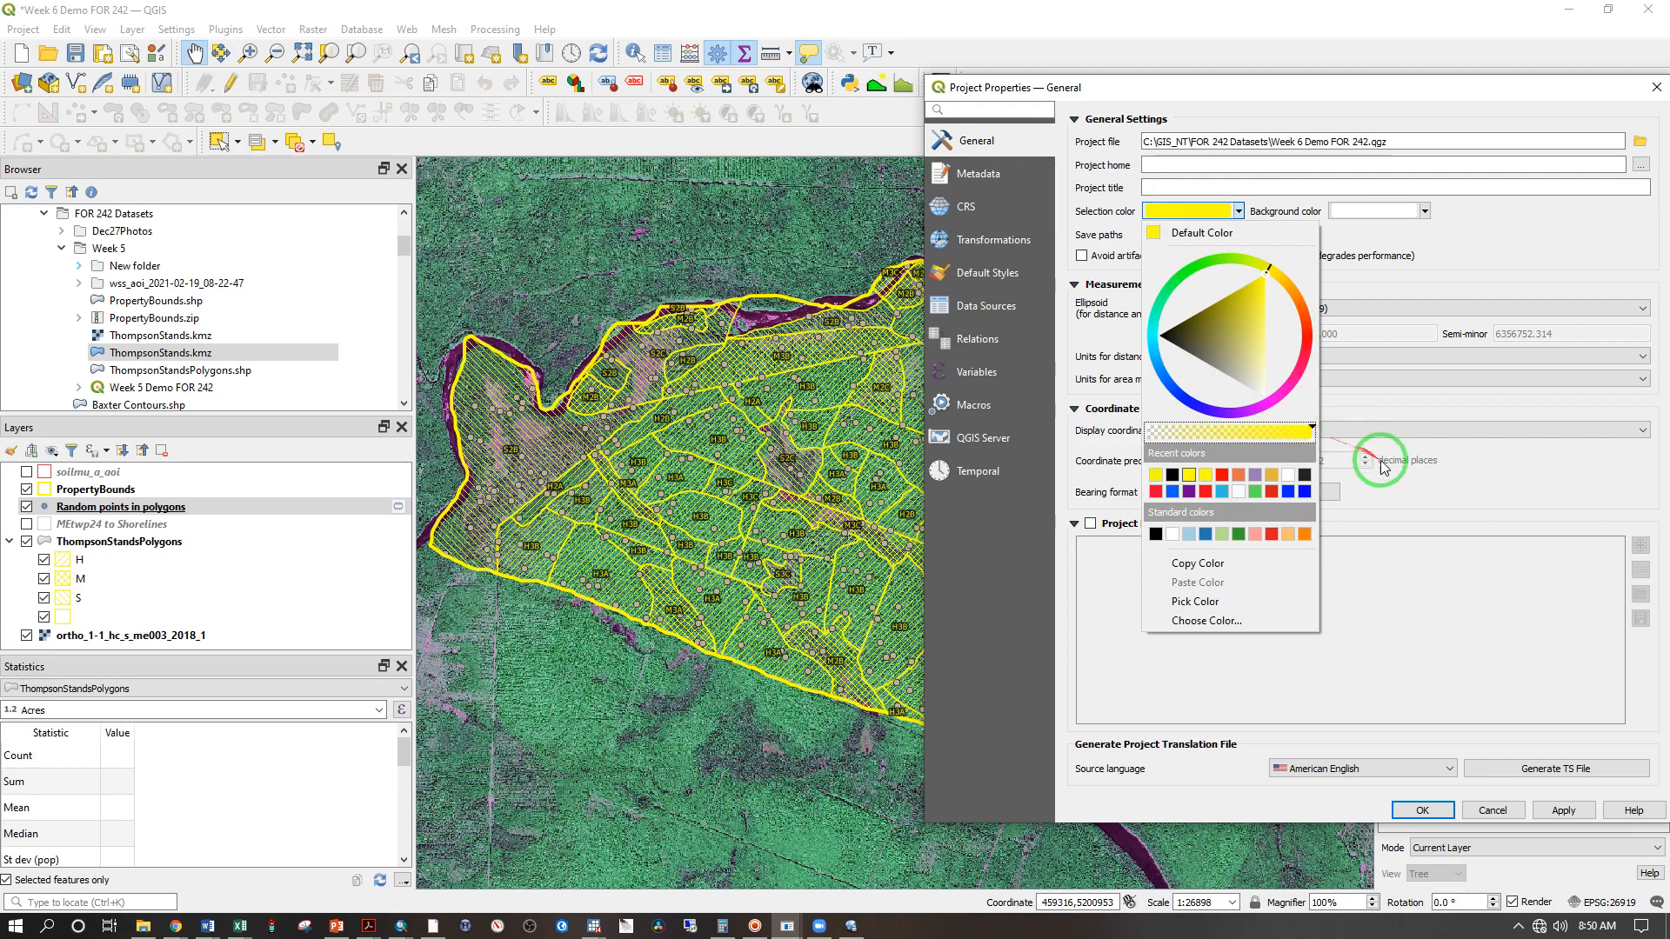
pyautogui.click(1448, 511)
pyautogui.click(1422, 810)
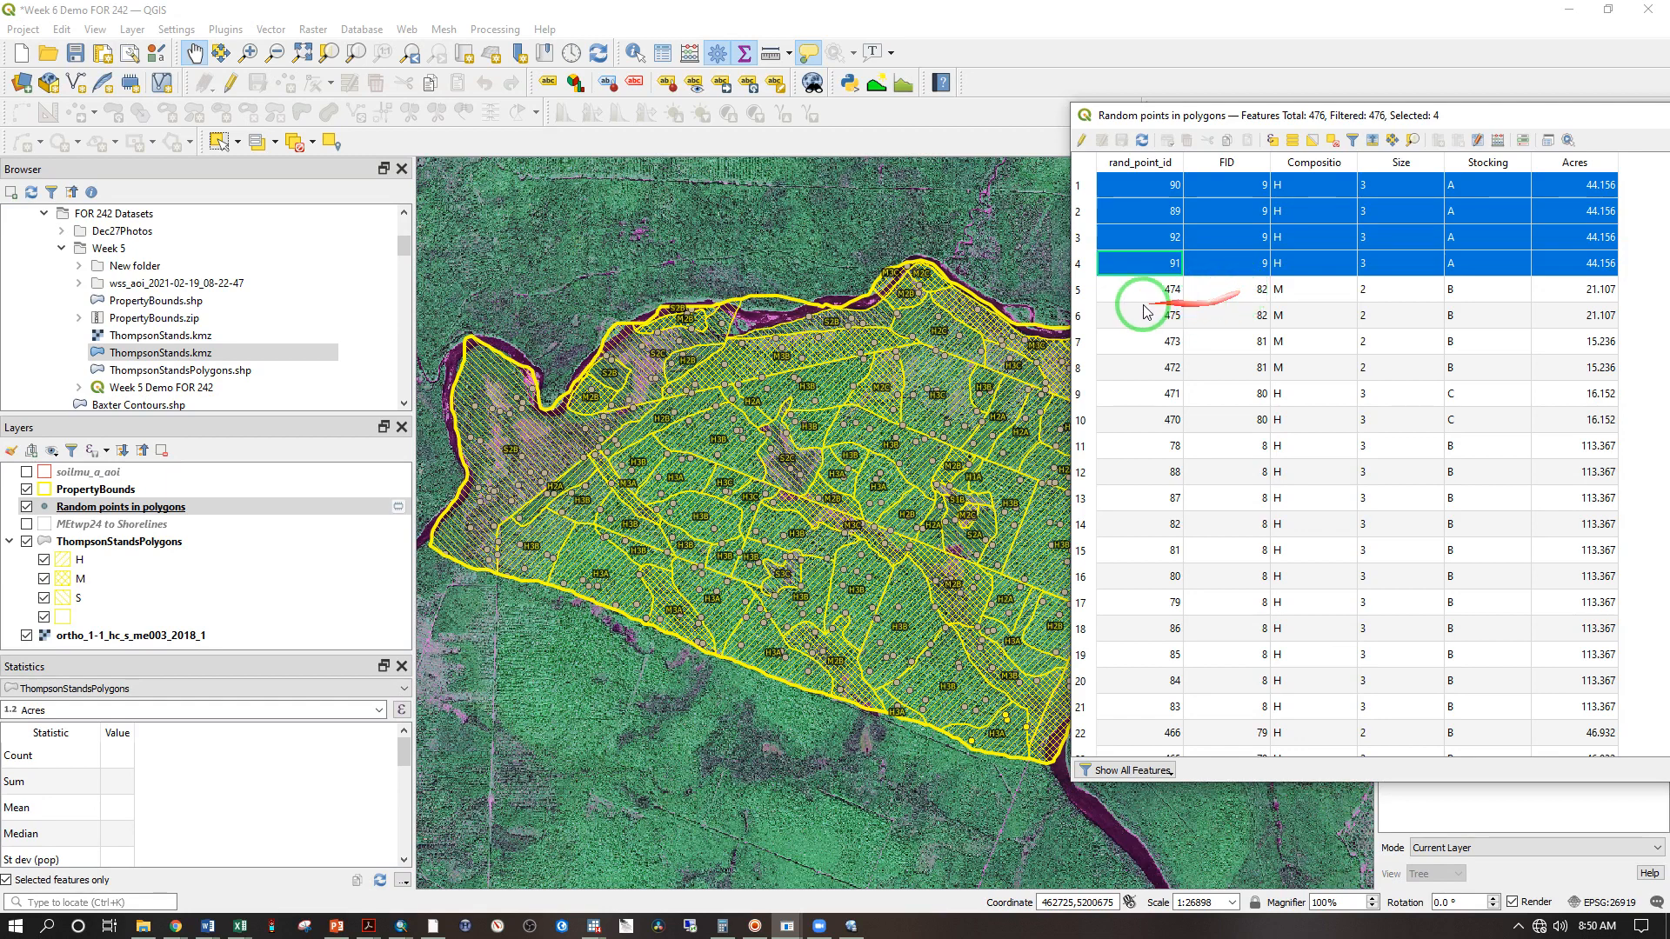
# Select the two points with FID 82 in the attribute table to check them on the map, and clear the selection
pyautogui.moveTo(1087, 298); pyautogui.dragTo(1087, 316)
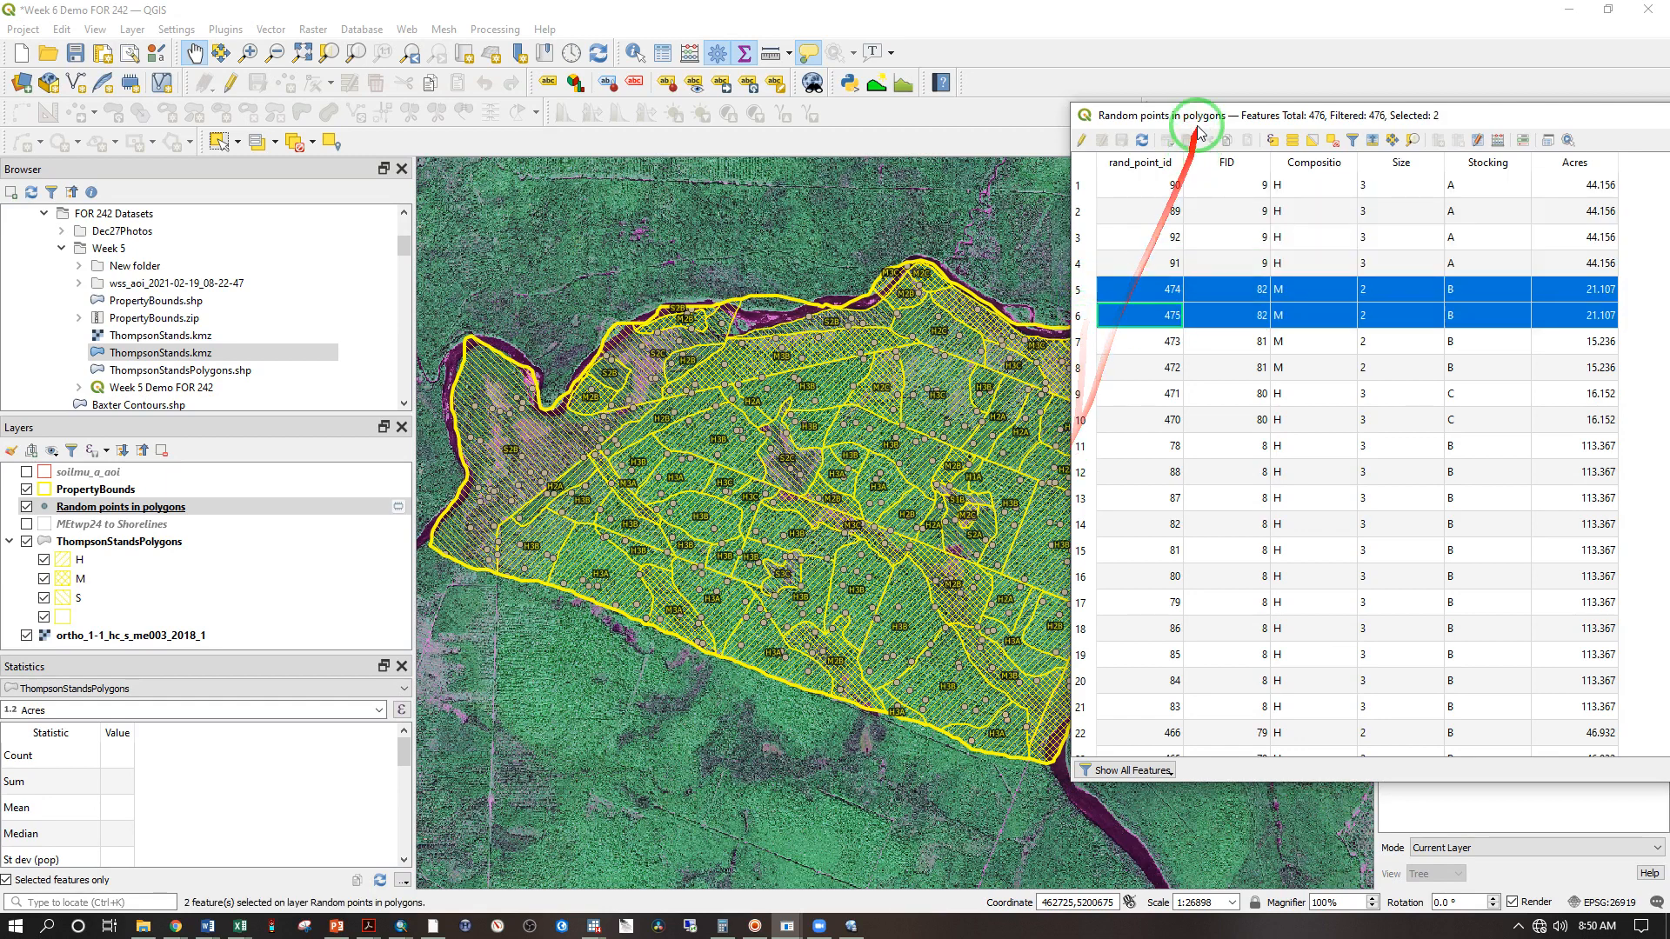
pyautogui.moveTo(1223, 120); pyautogui.dragTo(1053, 130)
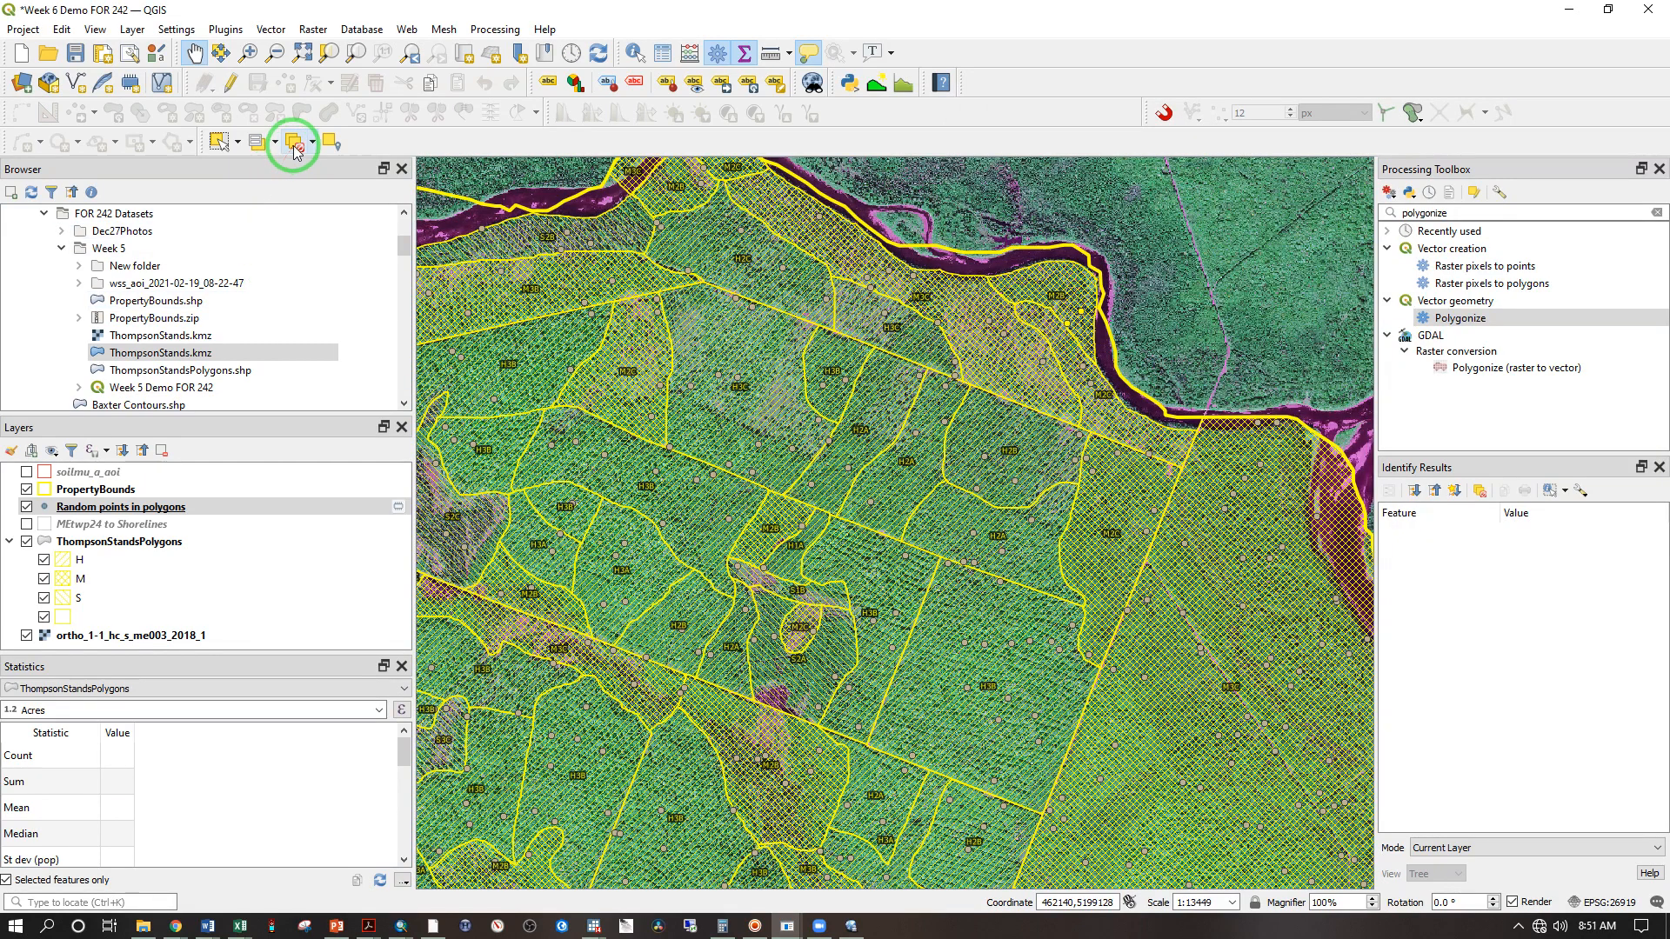
pyautogui.click(295, 144)
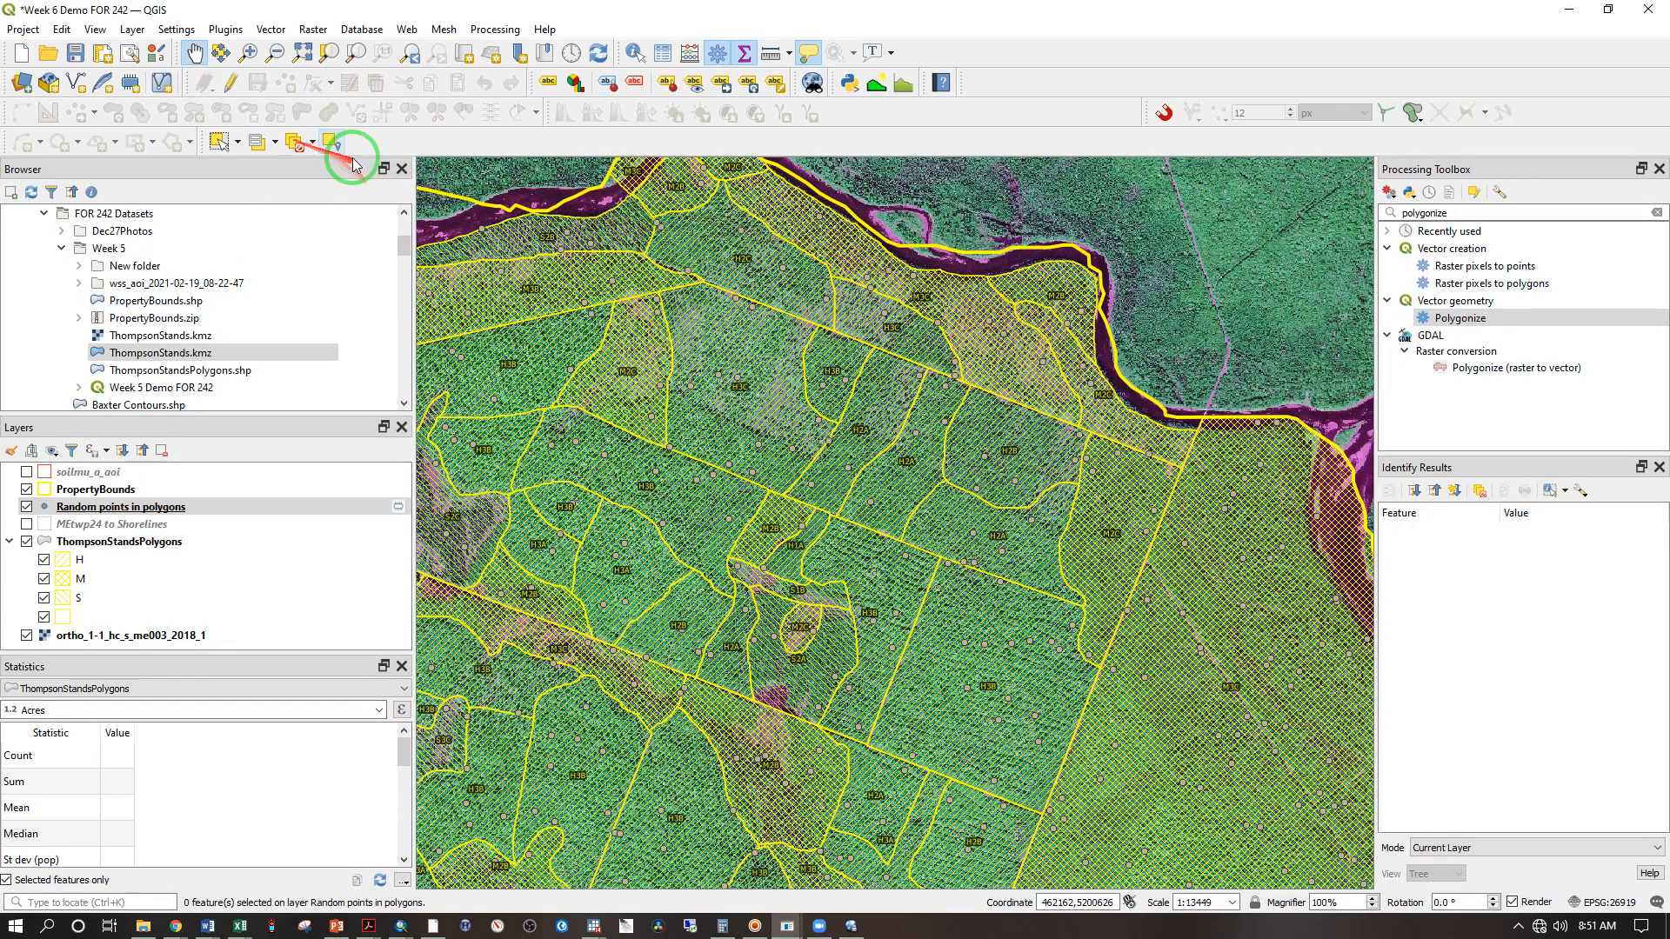
# Style the Random points in polygons layer with a red fill and a marker size of 2.4 mm
pyautogui.click(46, 508)
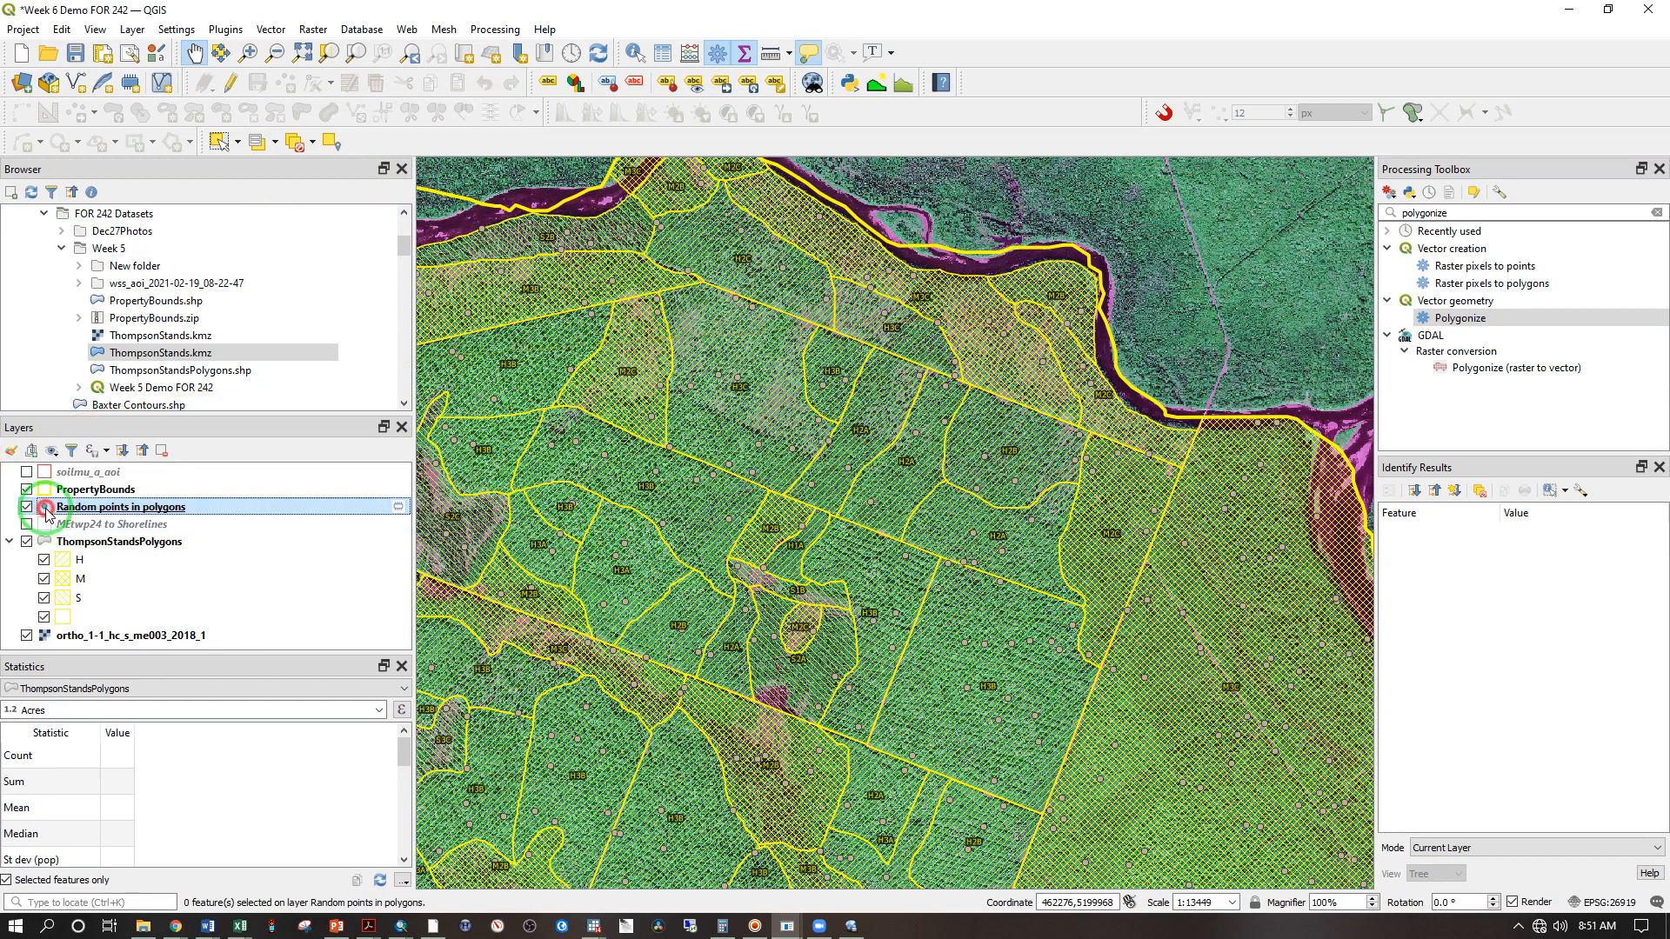
pyautogui.doubleClick(46, 508)
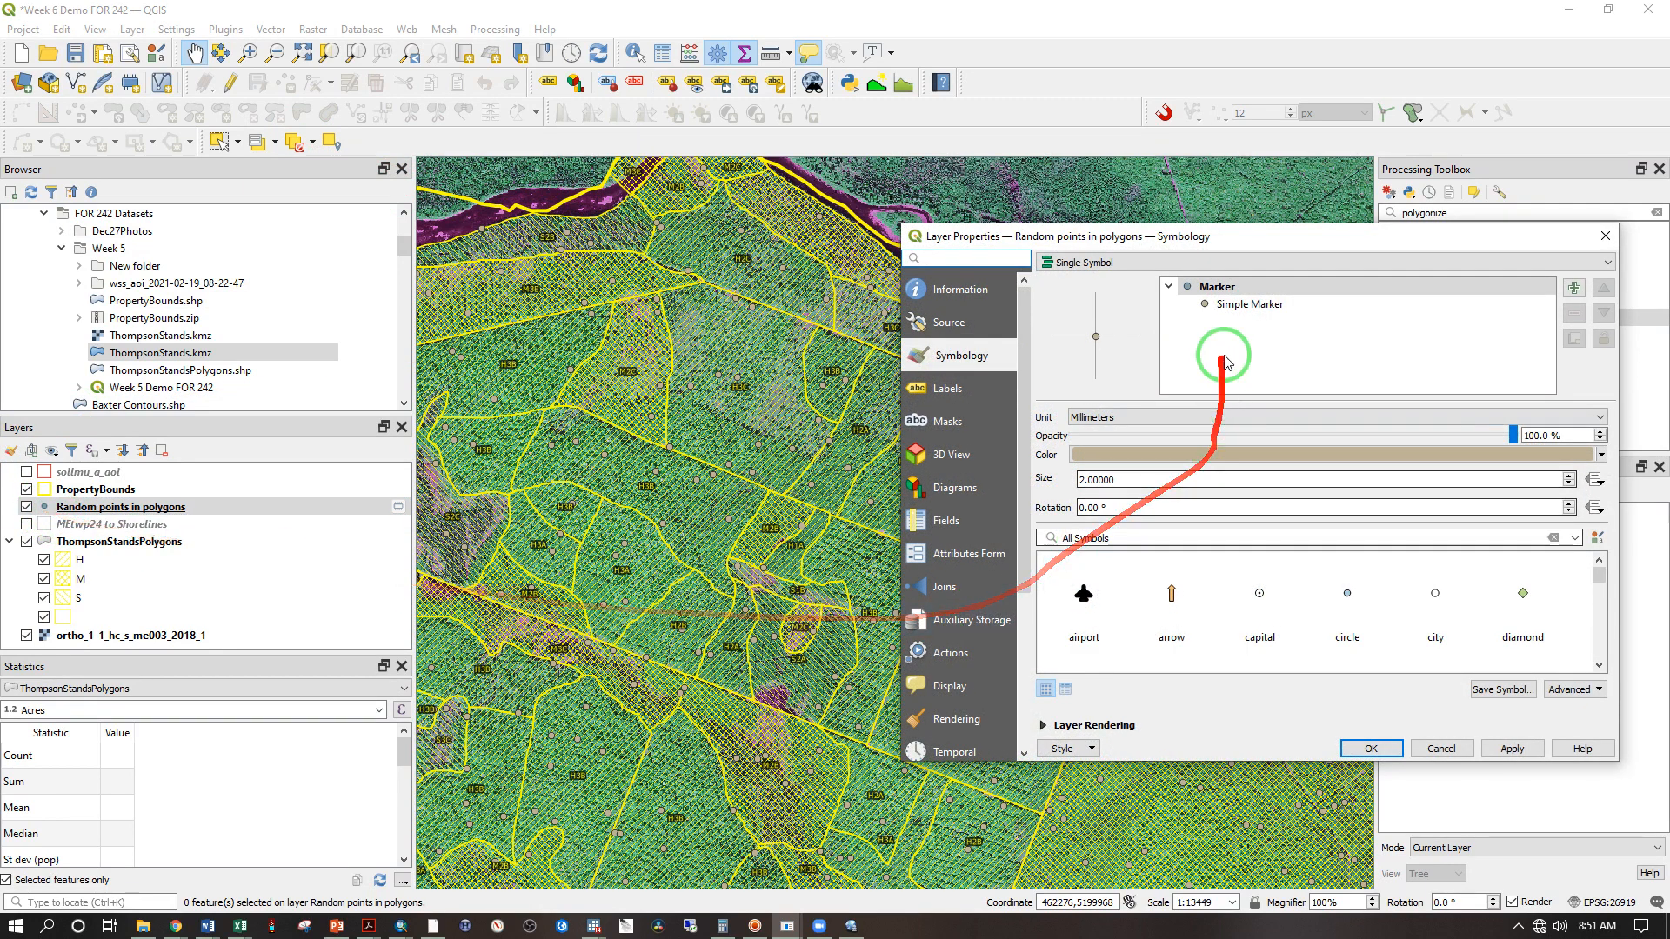
pyautogui.click(1206, 306)
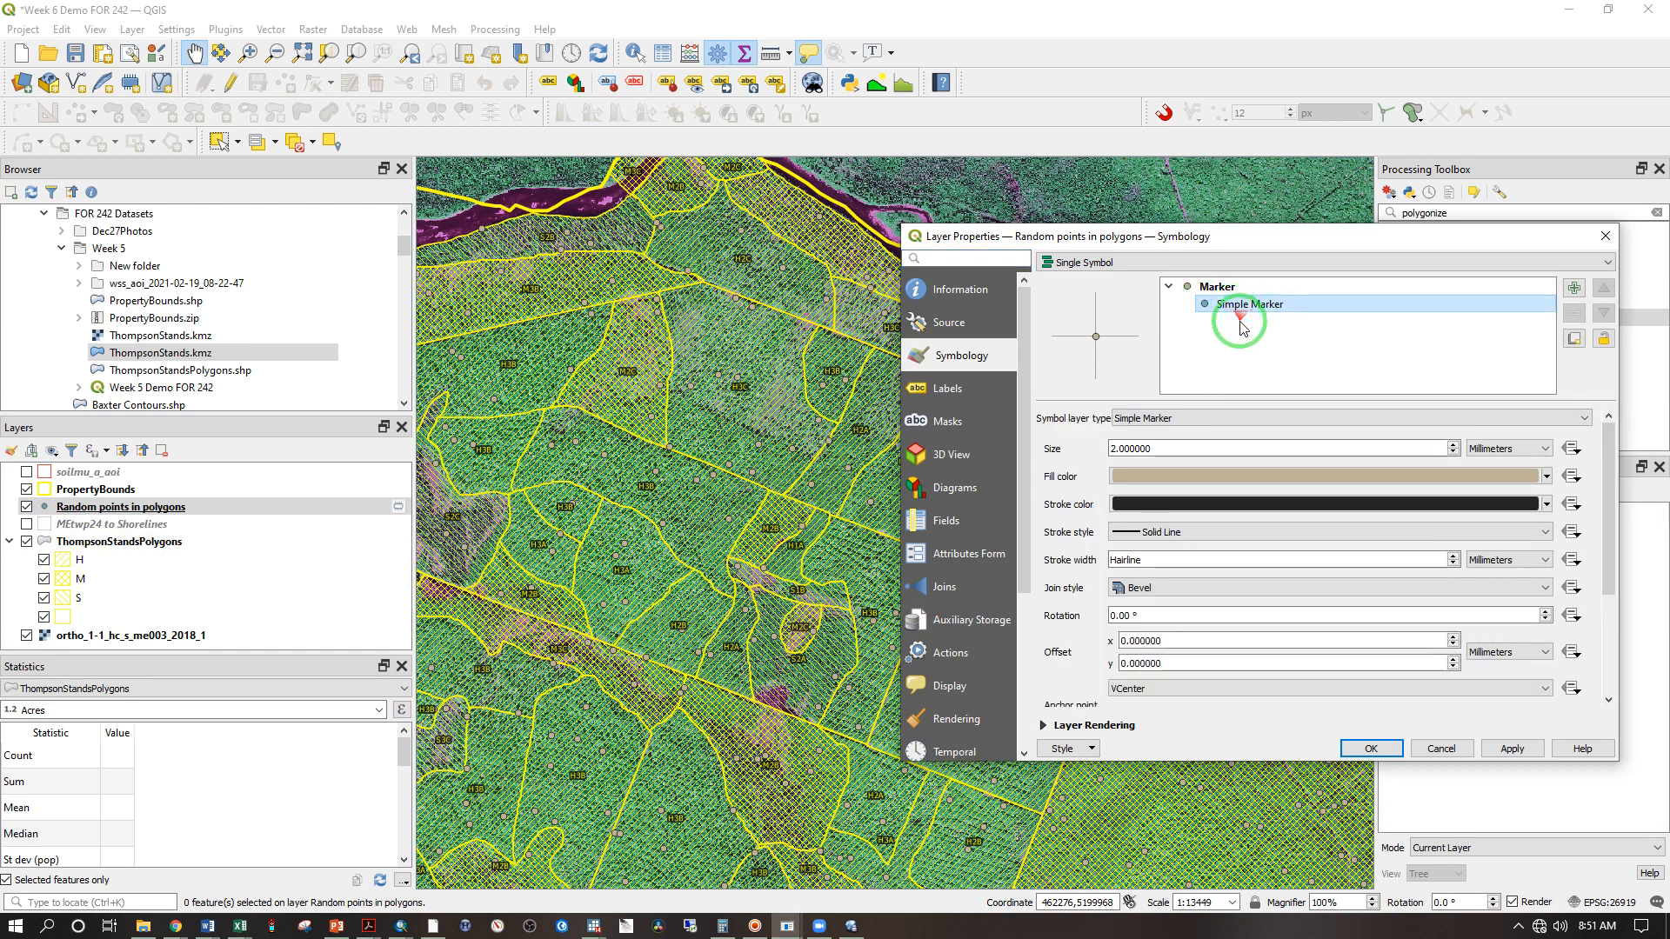
pyautogui.click(1547, 476)
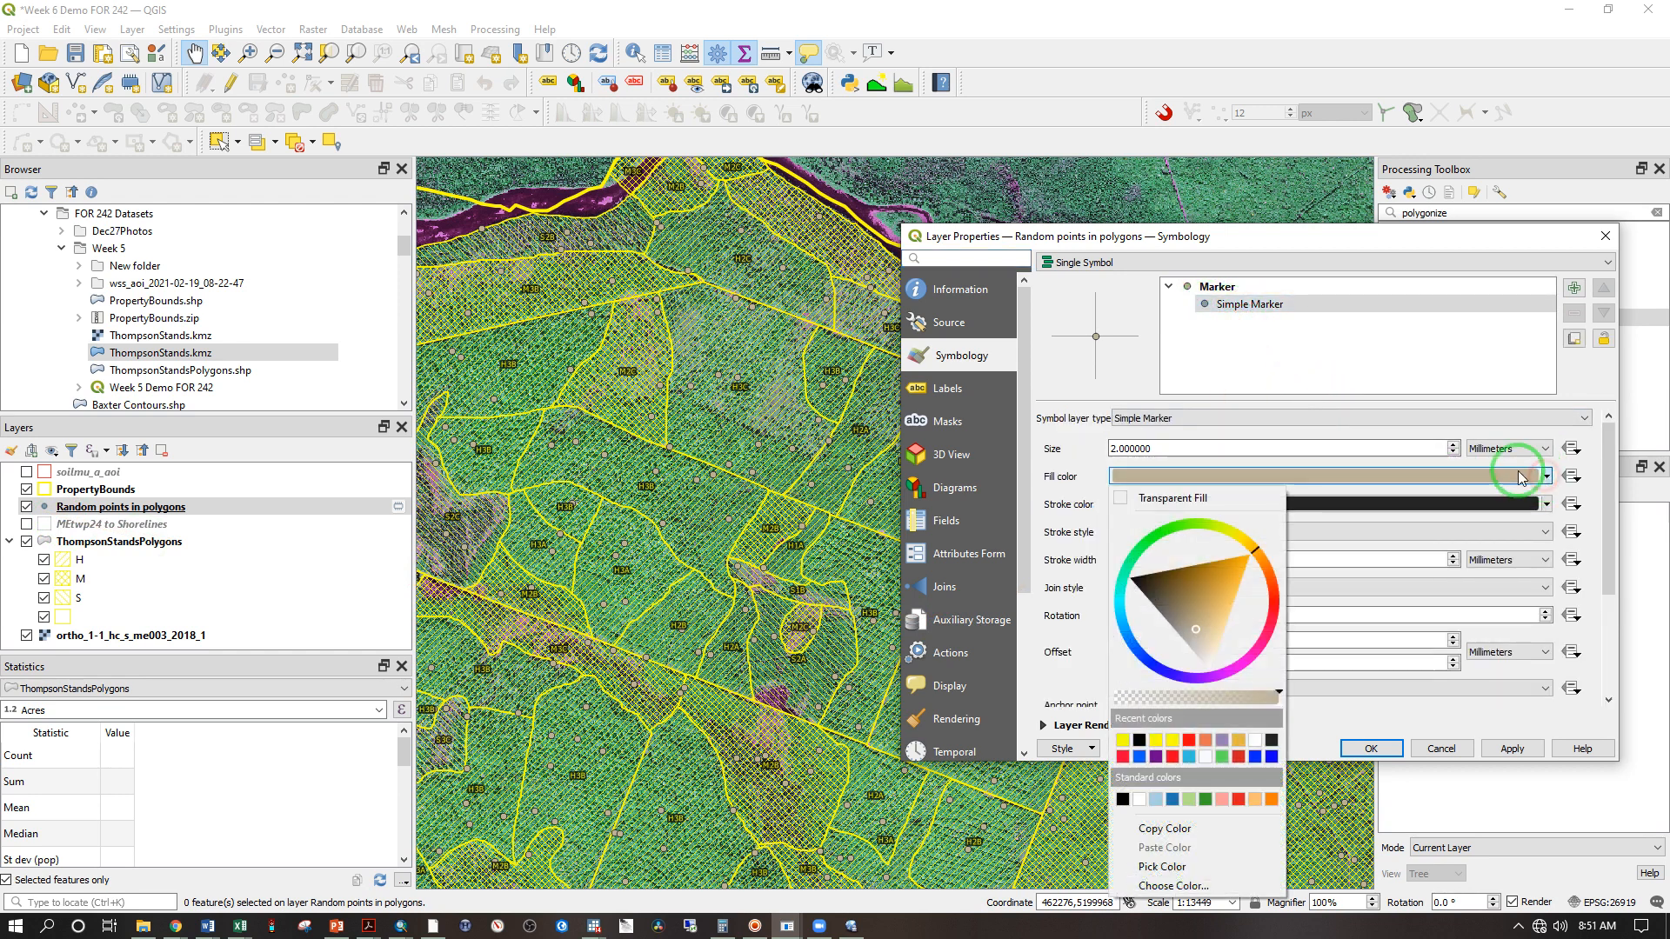
pyautogui.moveTo(1298, 606)
pyautogui.mouseDown()
pyautogui.moveTo(1286, 598)
pyautogui.moveTo(1309, 638)
pyautogui.mouseUp()
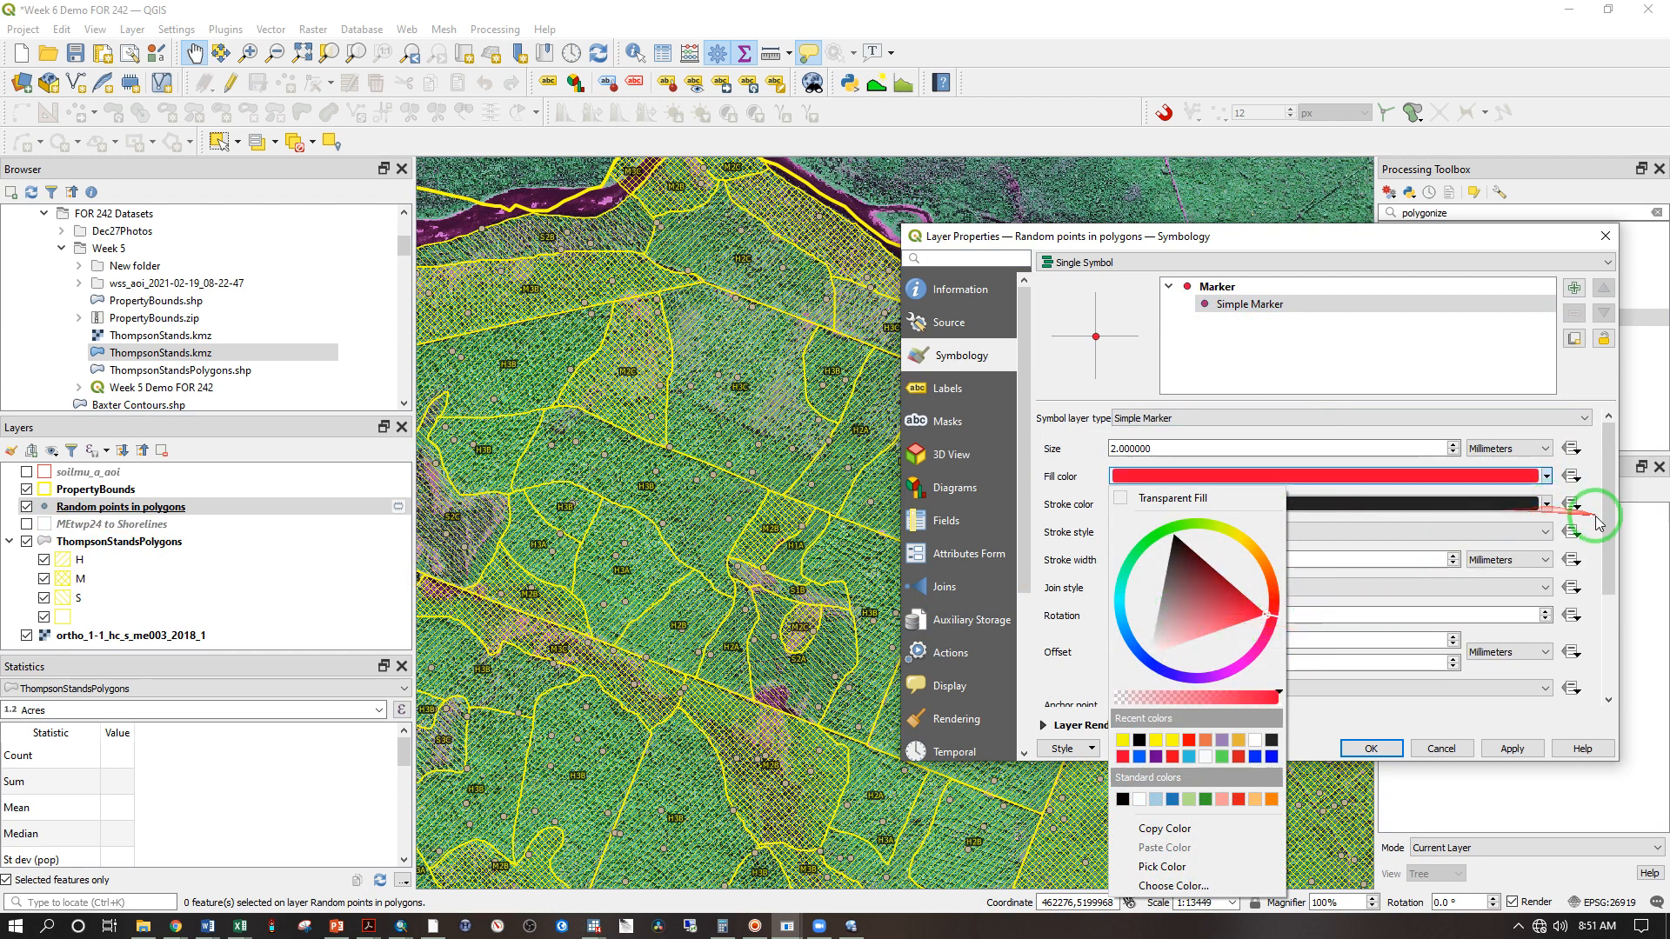
pyautogui.click(1502, 525)
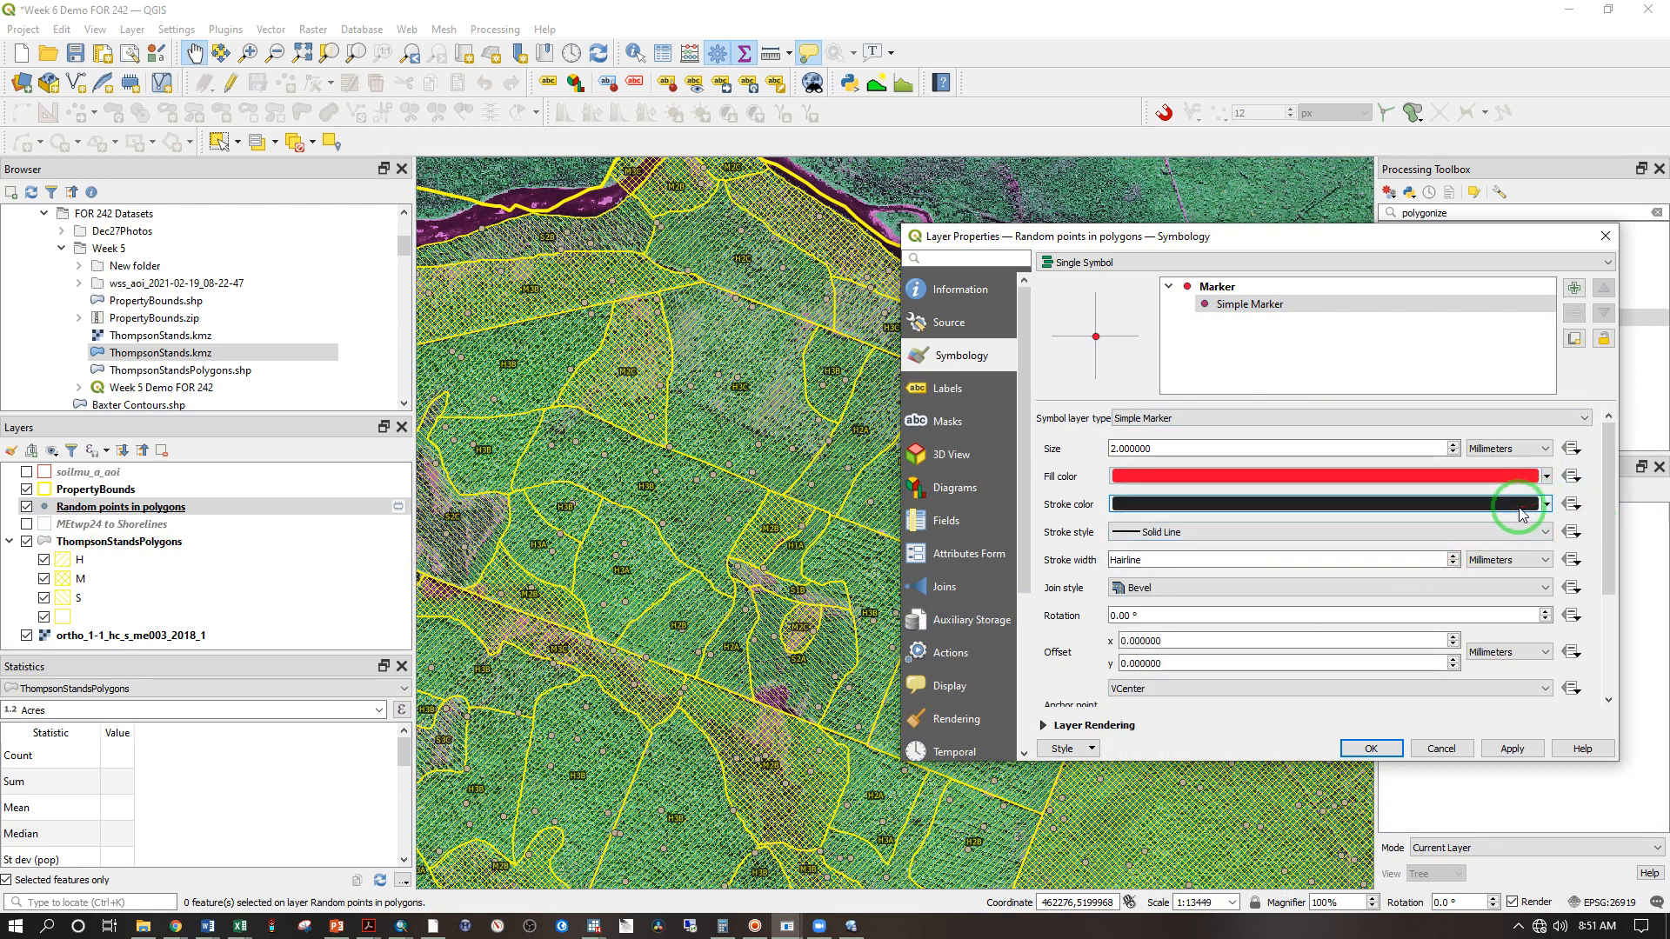
pyautogui.click(1453, 444)
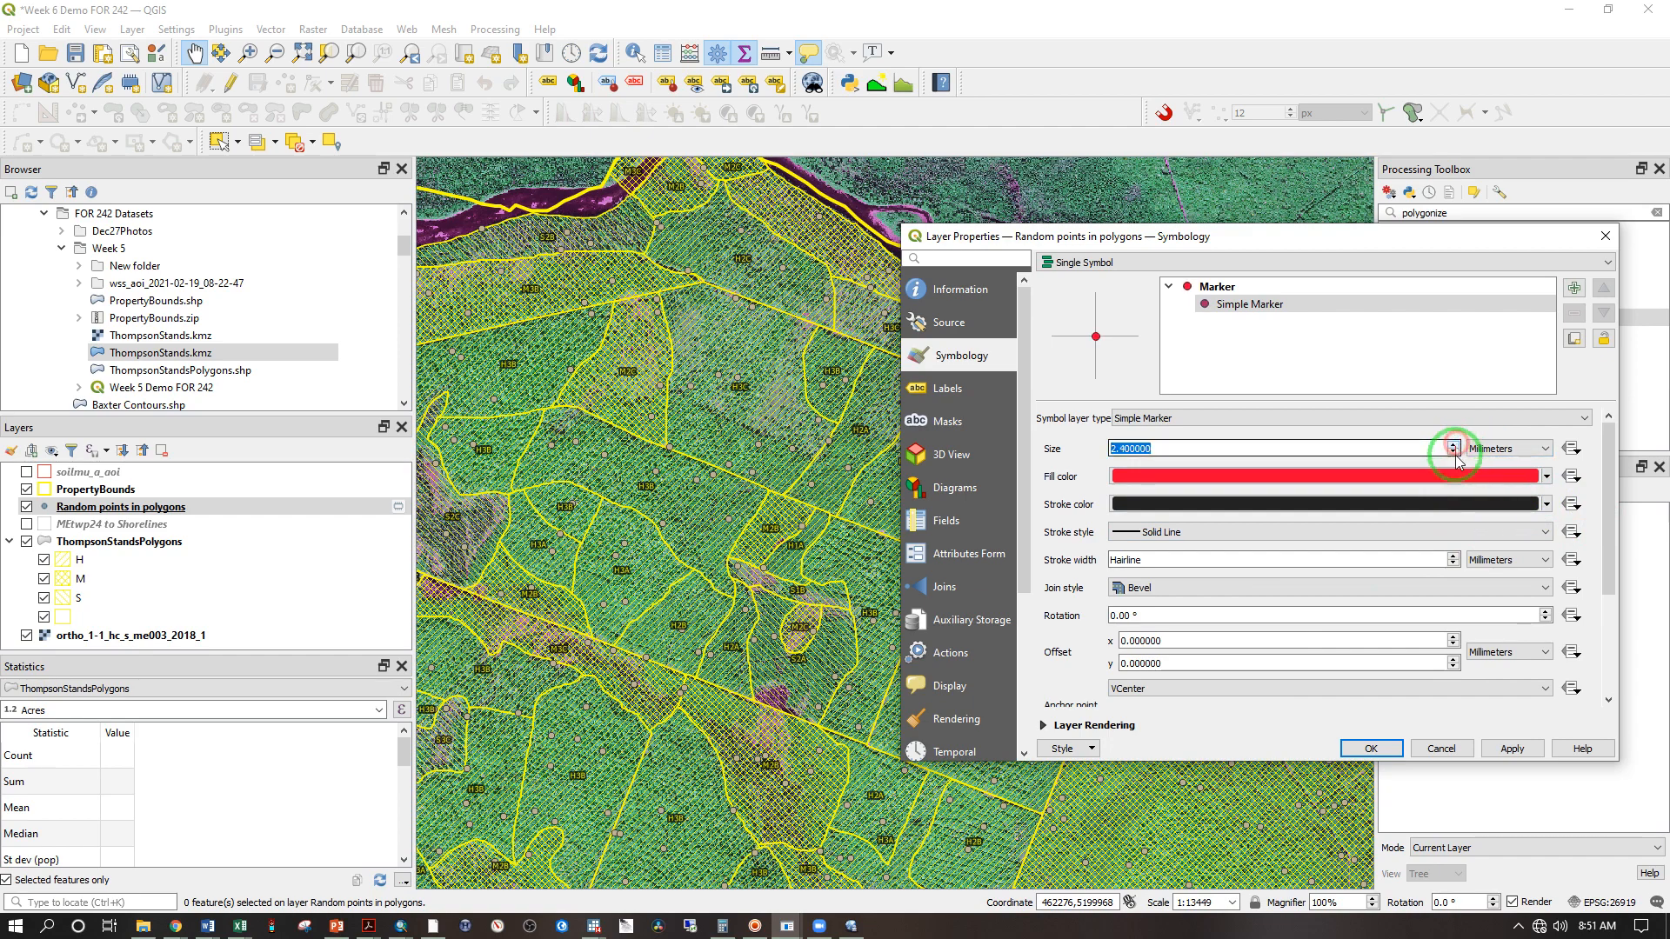
pyautogui.click(1371, 748)
# Measure the distance between the two closely spaced random points near the stand boundary just south of the road
pyautogui.scroll(-1, 708, 557)
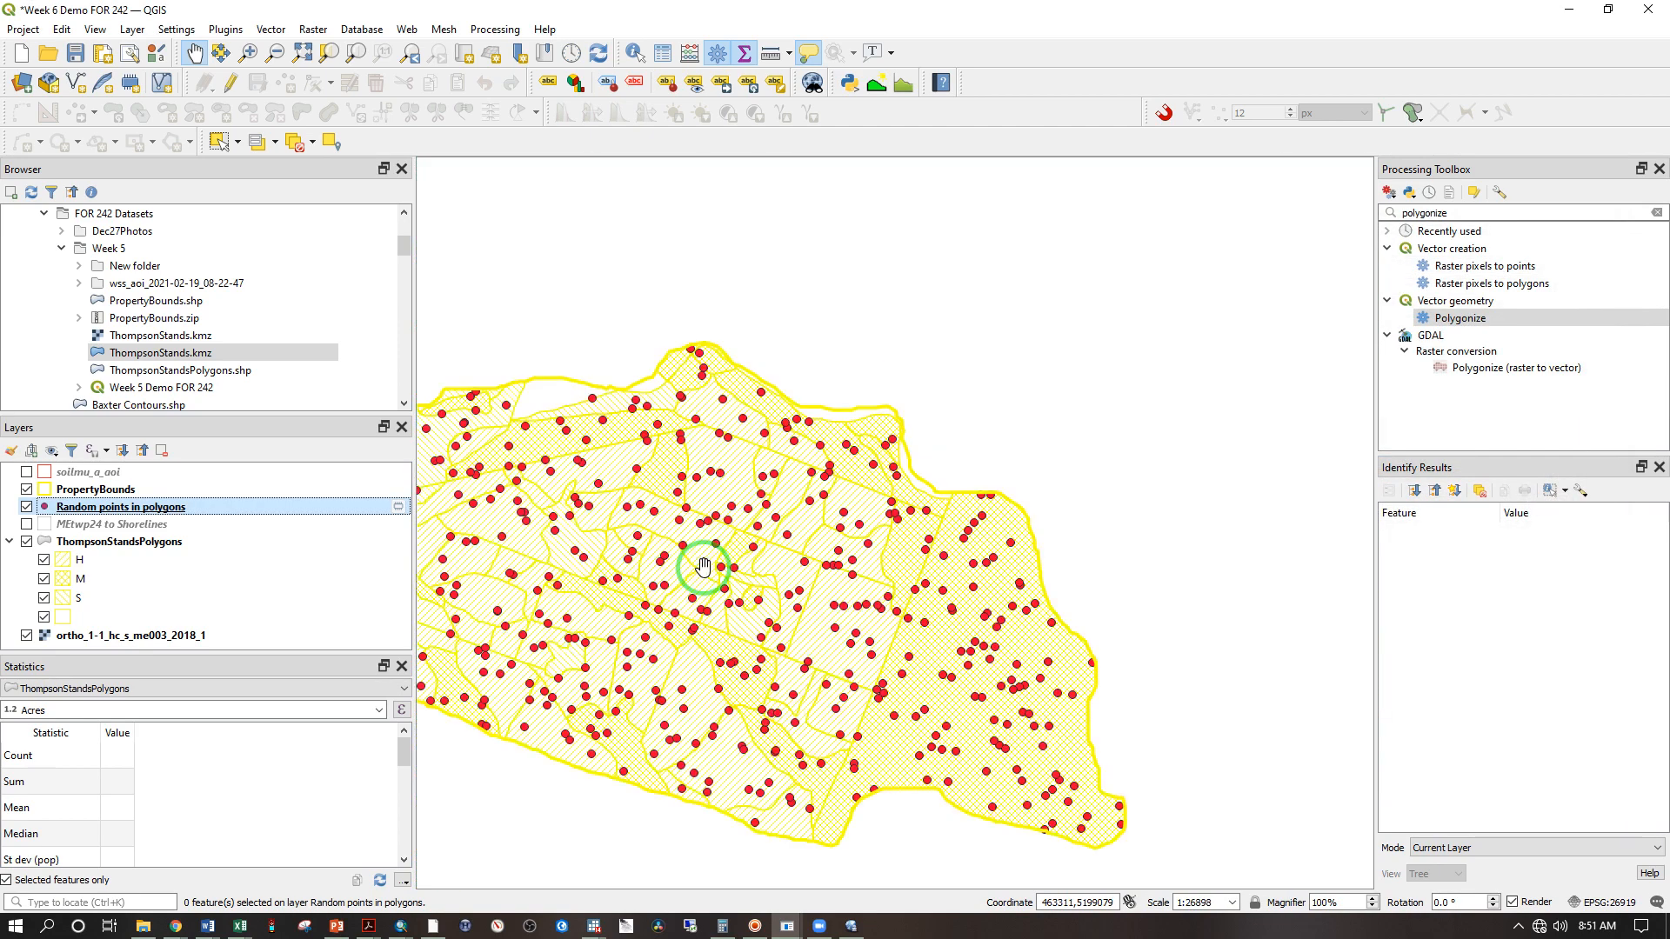
pyautogui.moveTo(613, 618); pyautogui.dragTo(844, 553)
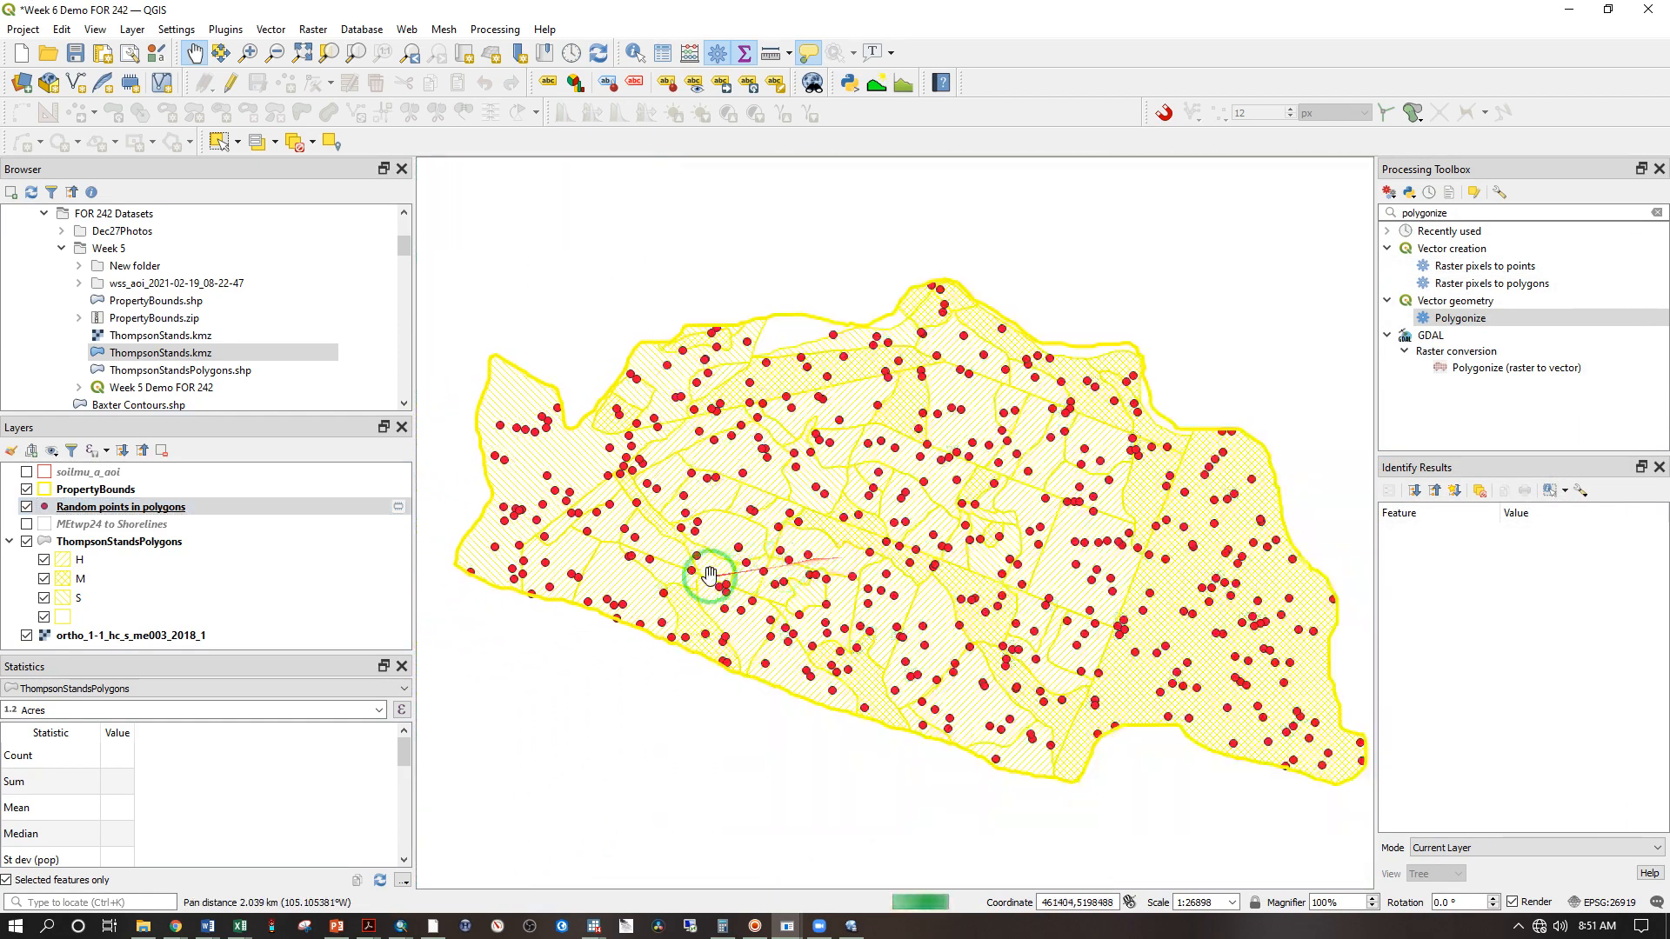
pyautogui.scroll(2, 719, 498)
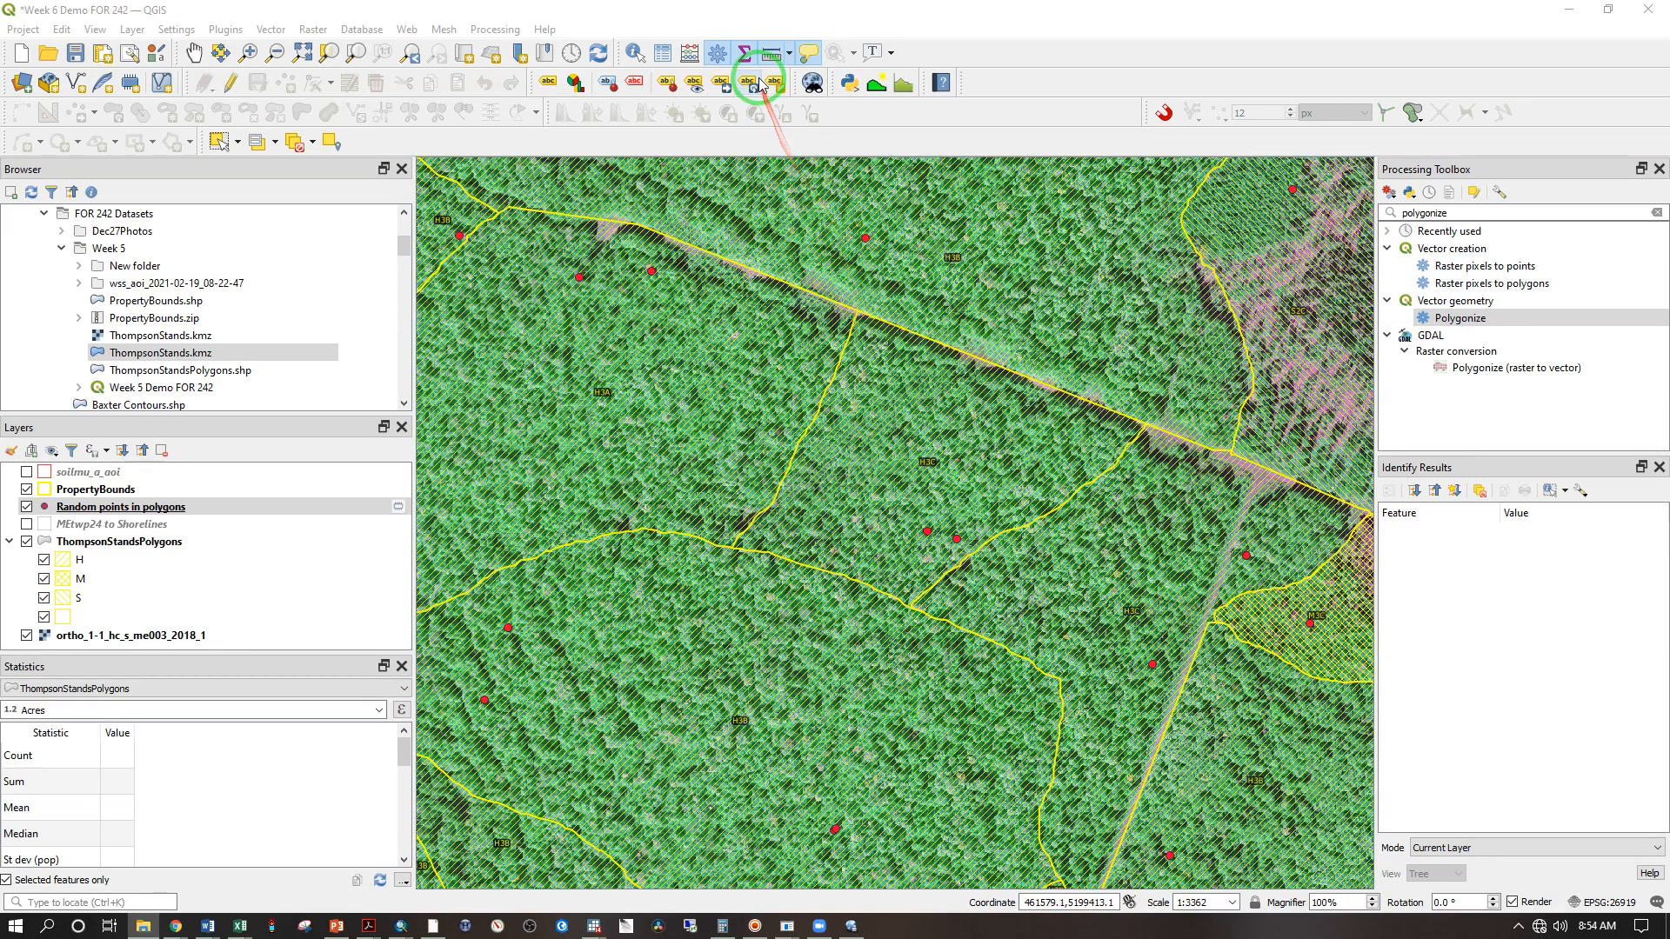
pyautogui.click(771, 53)
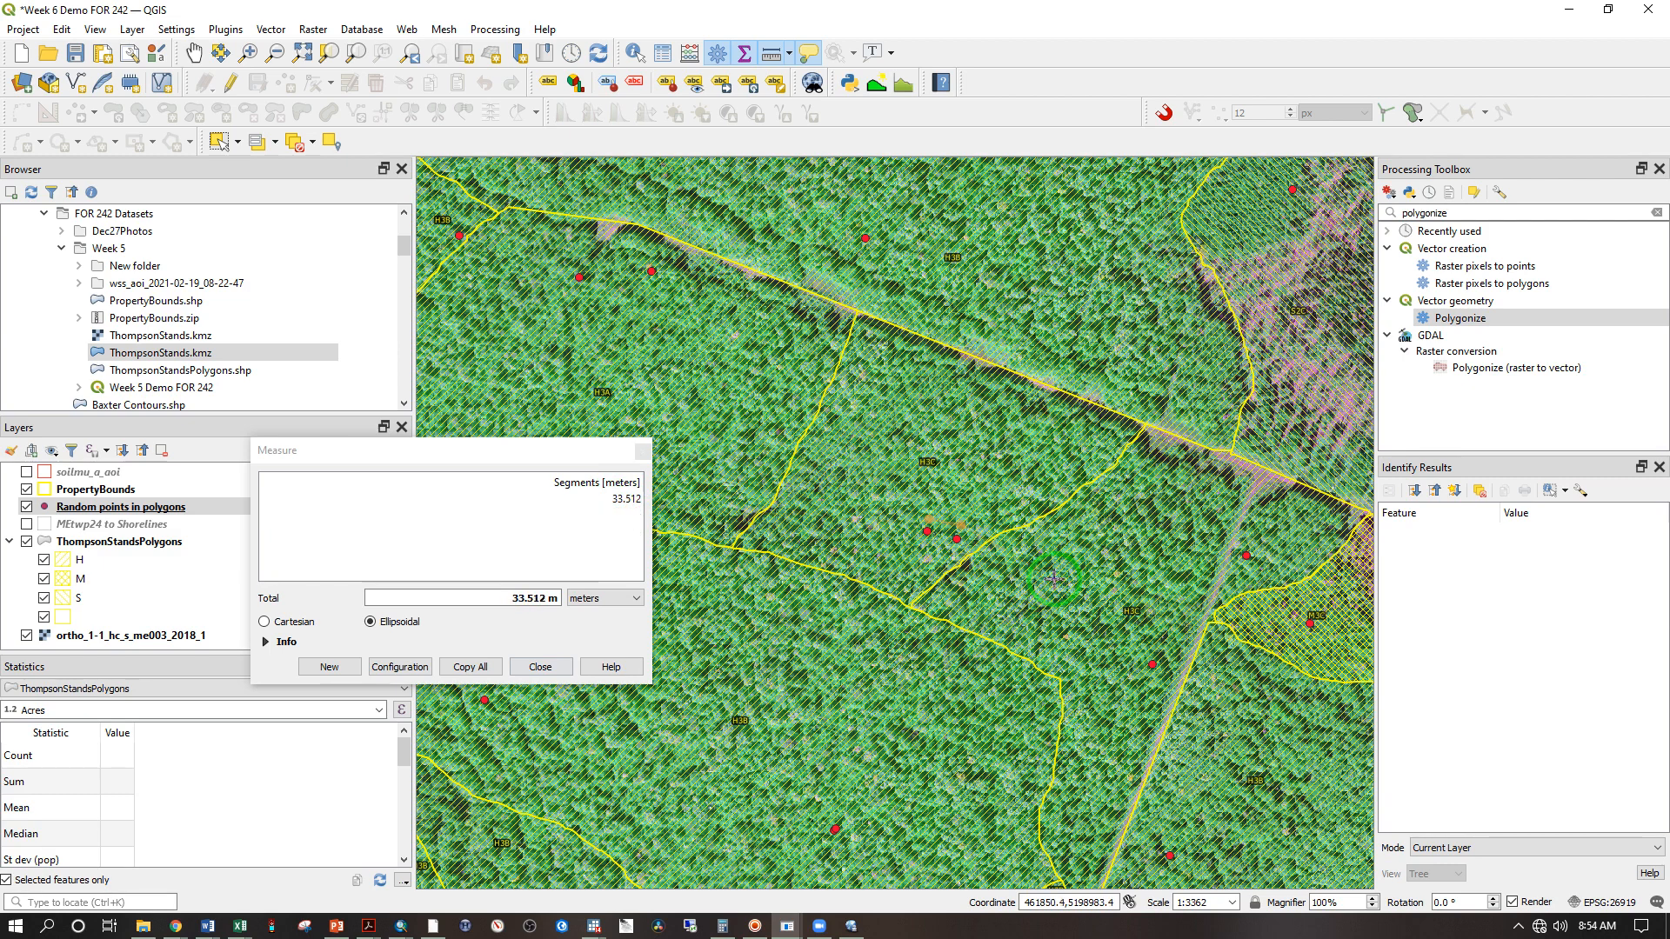
pyautogui.click(621, 506)
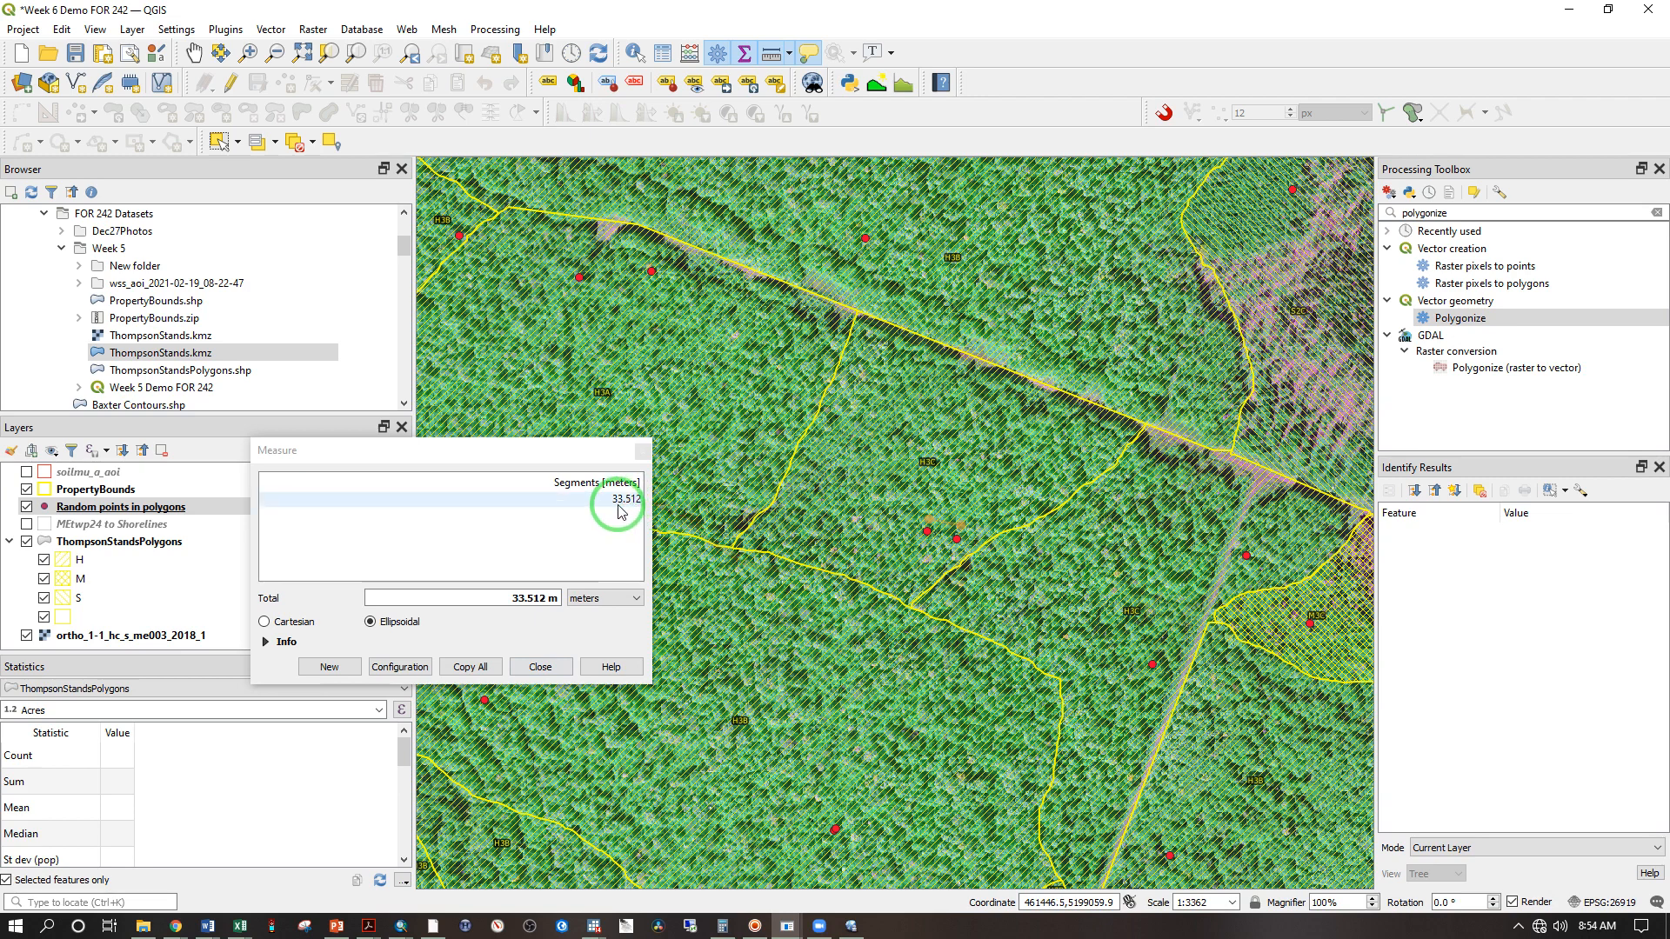
pyautogui.click(815, 552)
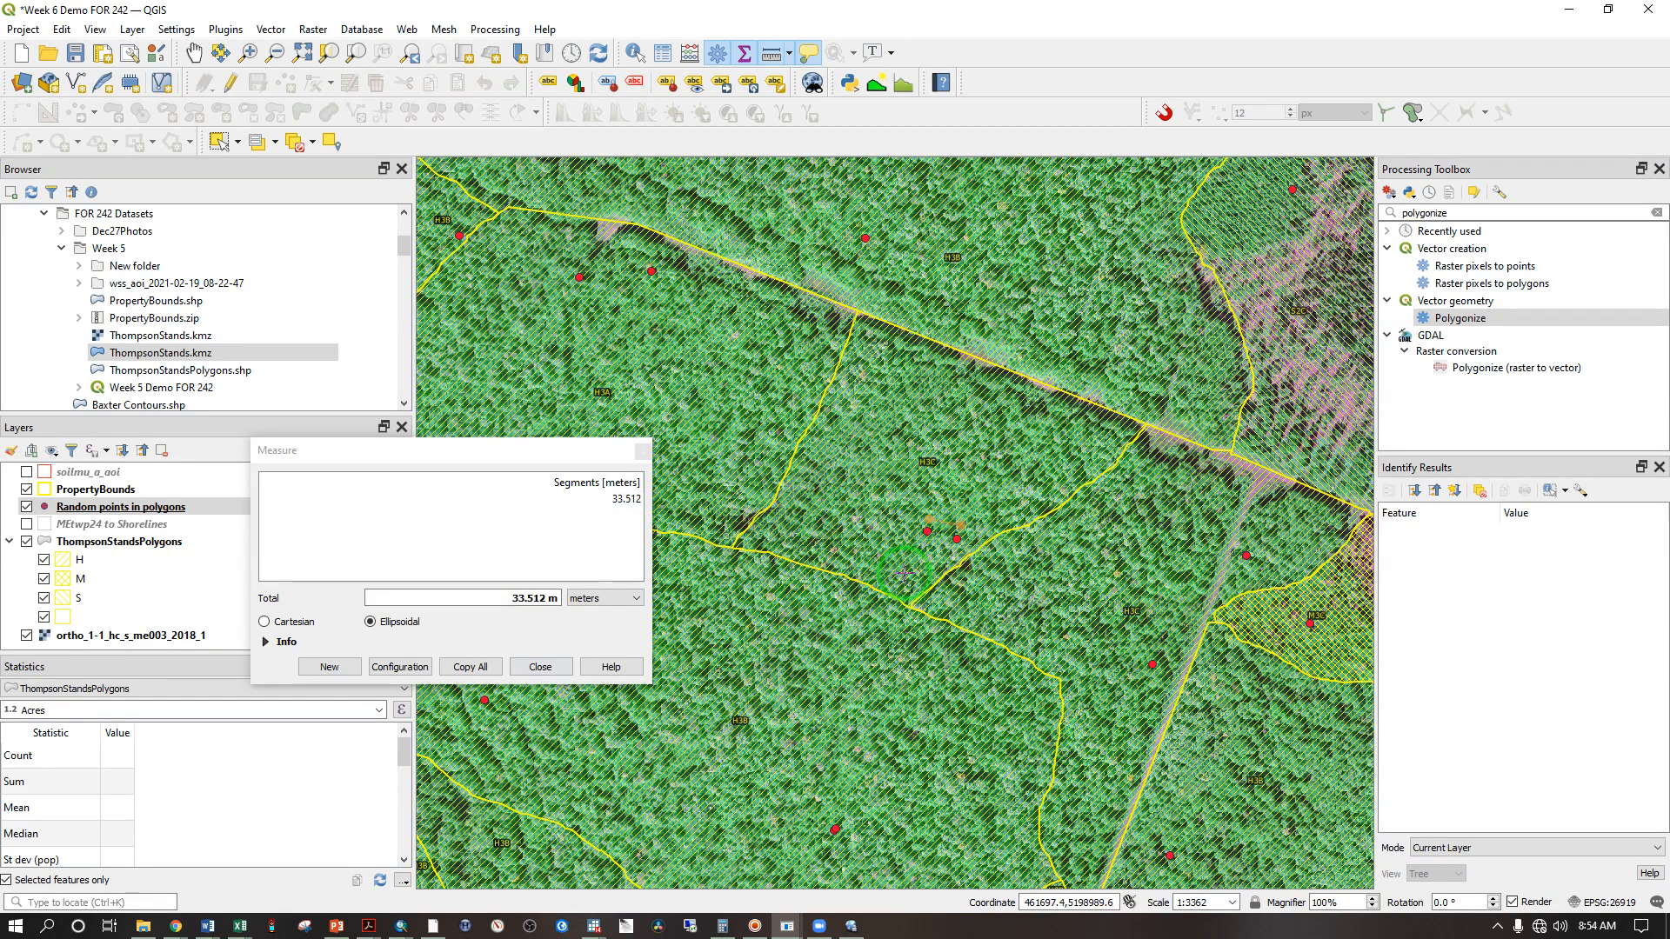
pyautogui.click(540, 667)
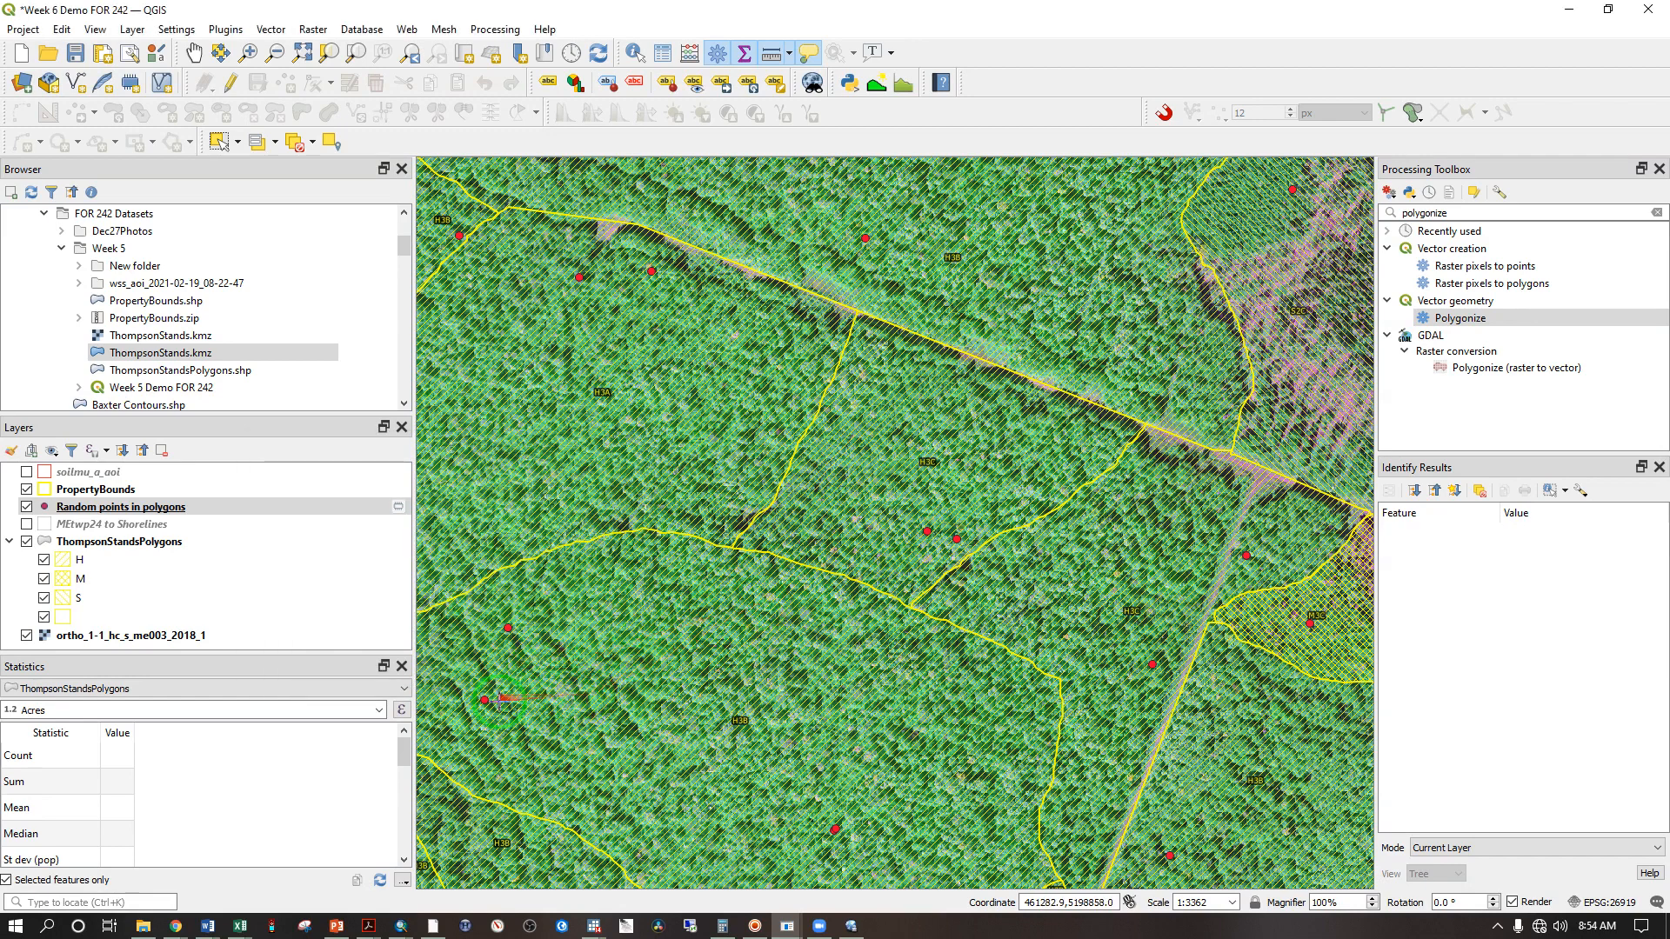
# Measure the distance between the pair of neighbouring random points in the stand farther southwest
pyautogui.click(496, 701)
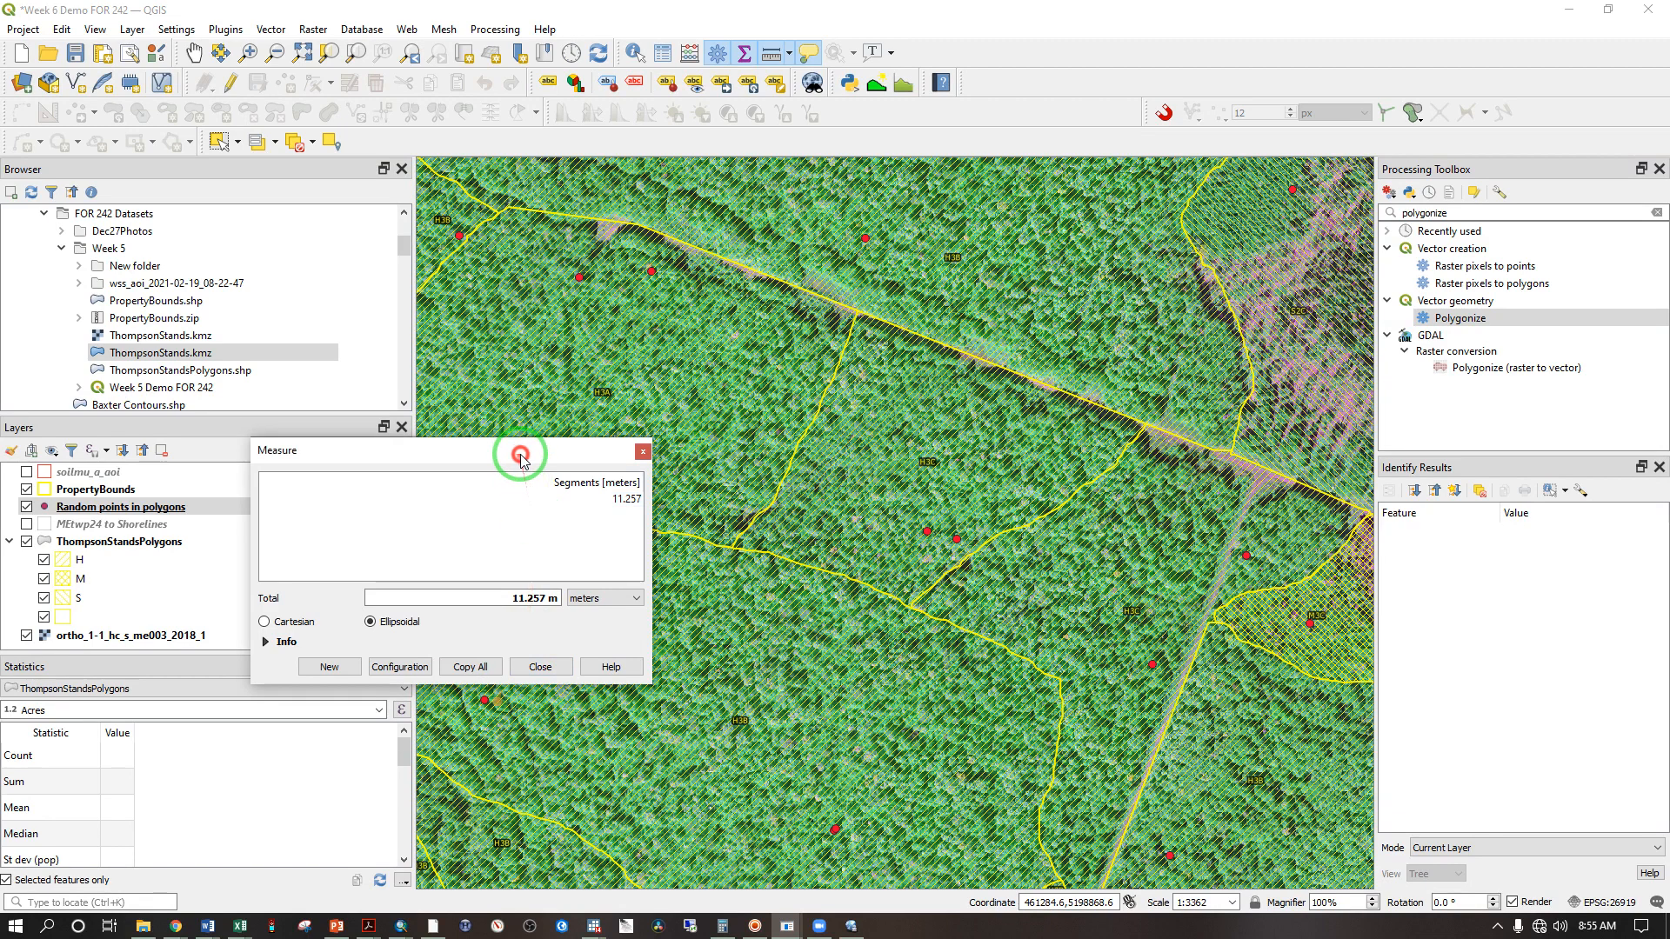
pyautogui.moveTo(514, 446); pyautogui.dragTo(1048, 494)
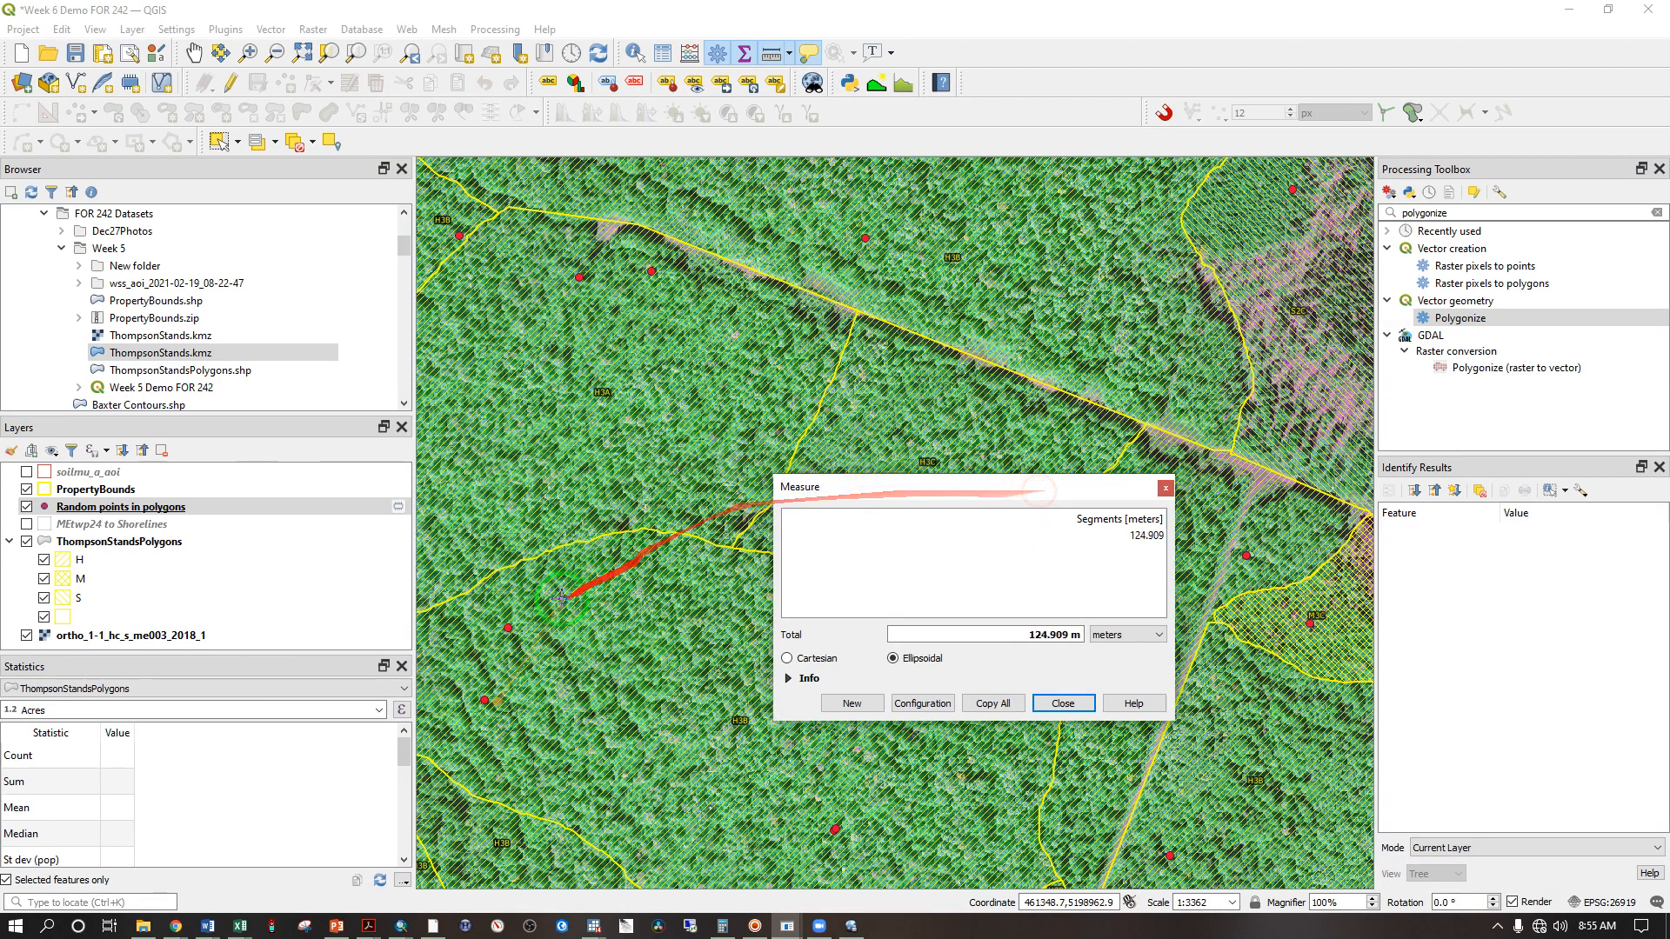
pyautogui.click(520, 630)
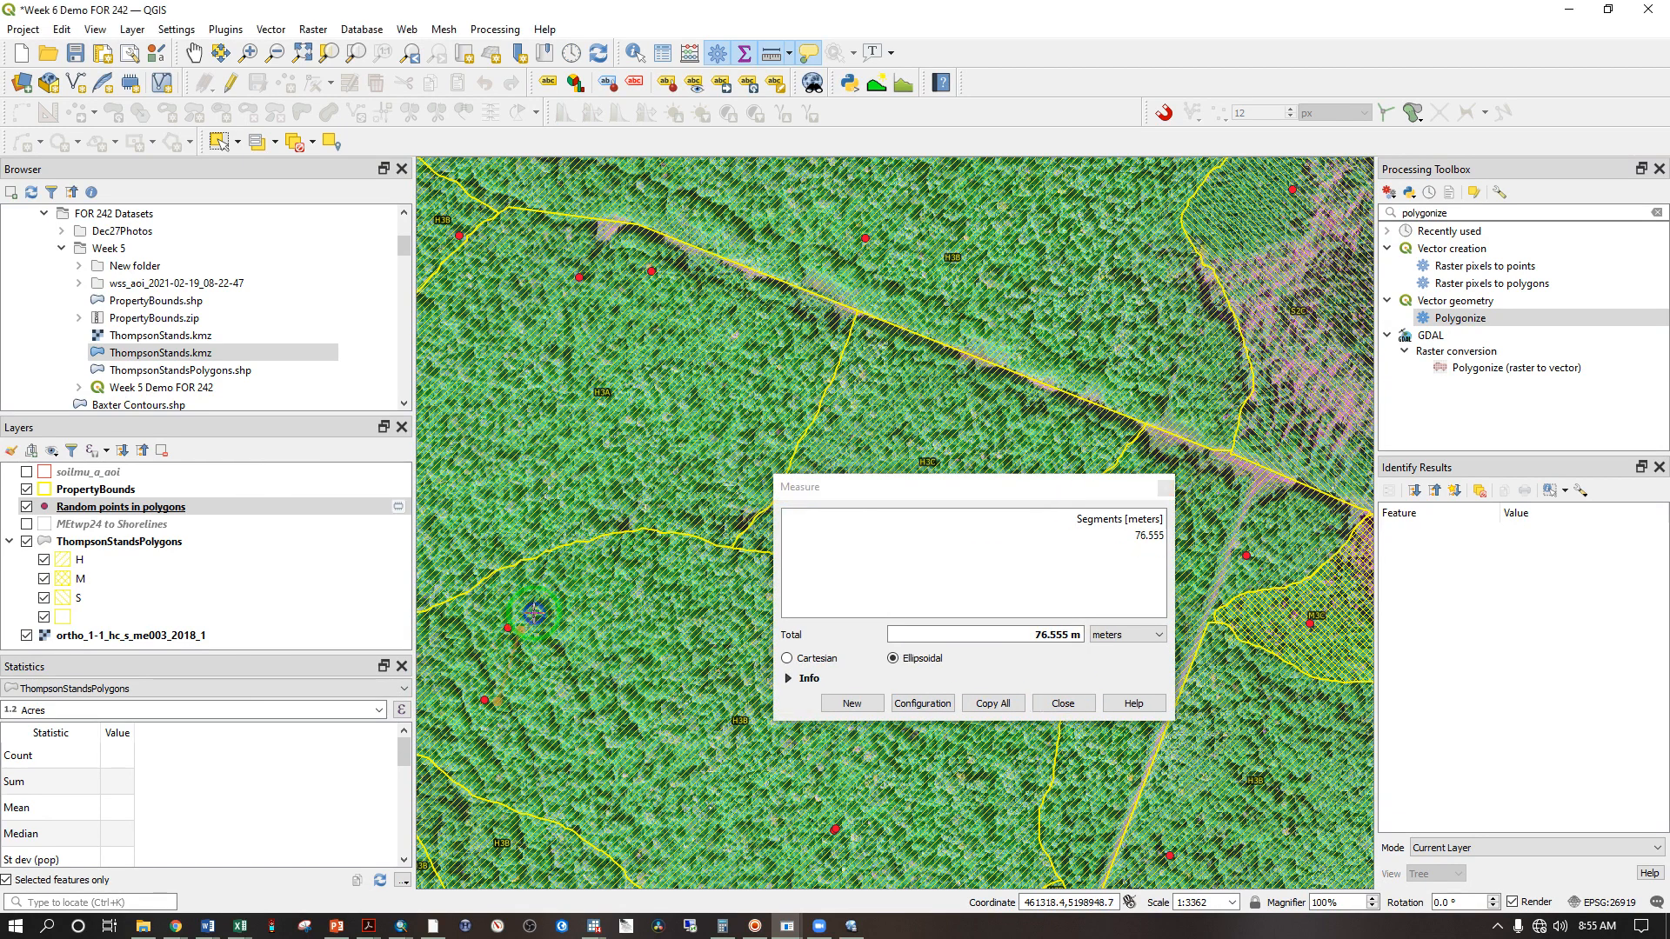
pyautogui.click(1063, 703)
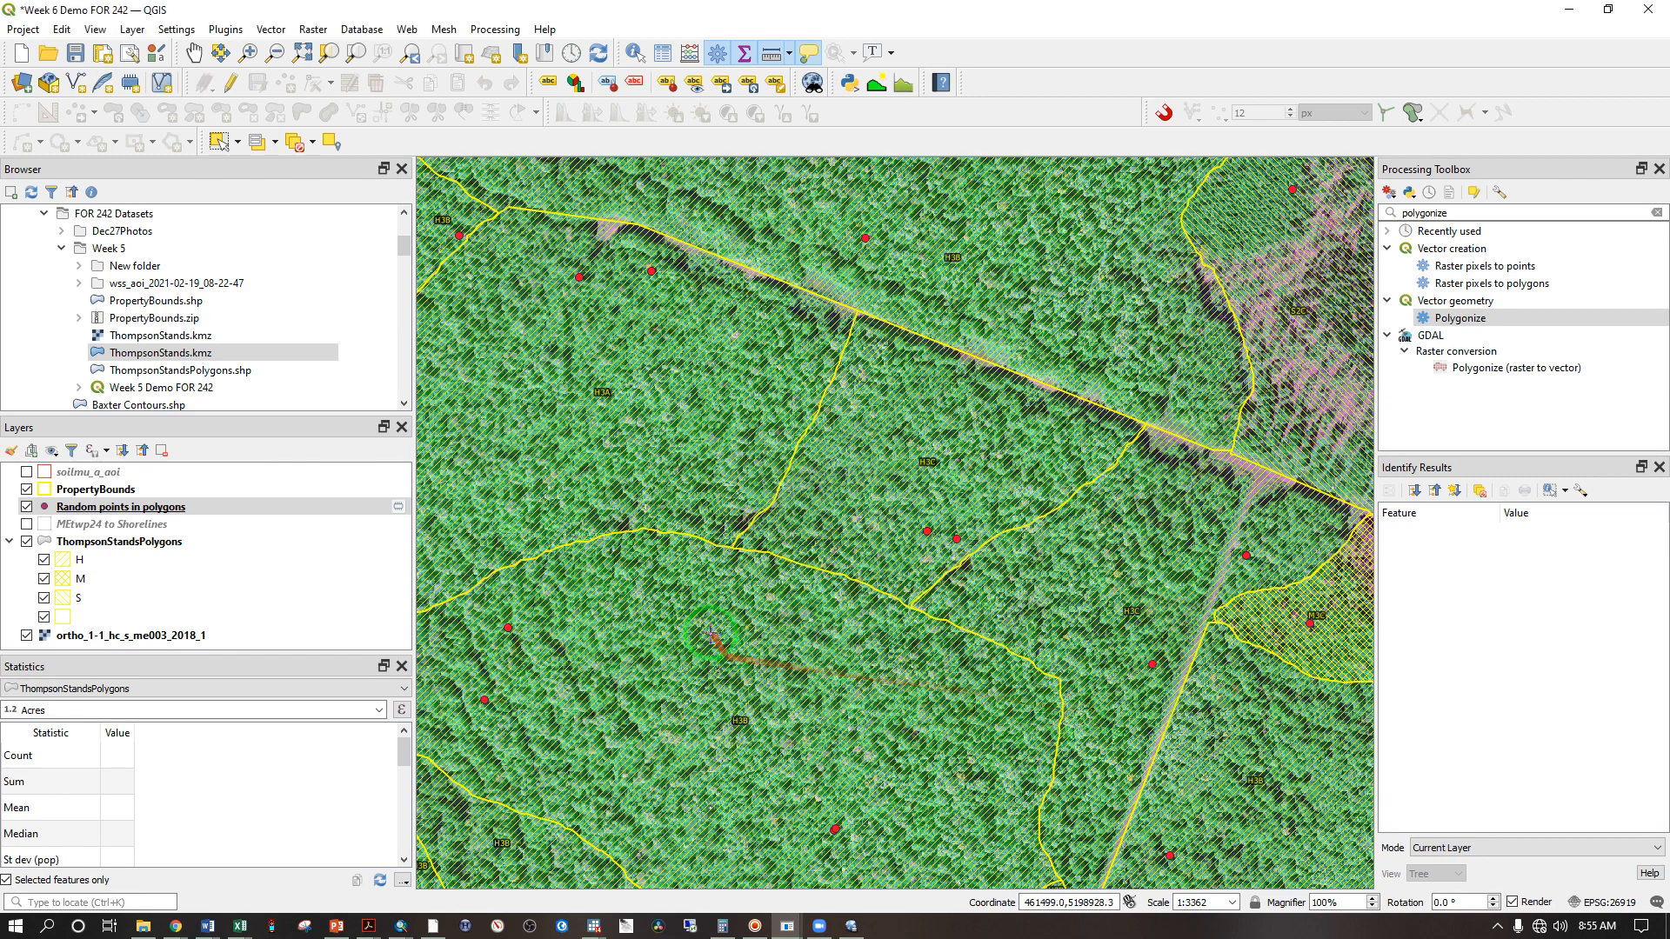
# Open the Random Points in Polygons tool again and choose ThompsonStandsPolygons as the input polygon layer
pyautogui.scroll(-2, 705, 620)
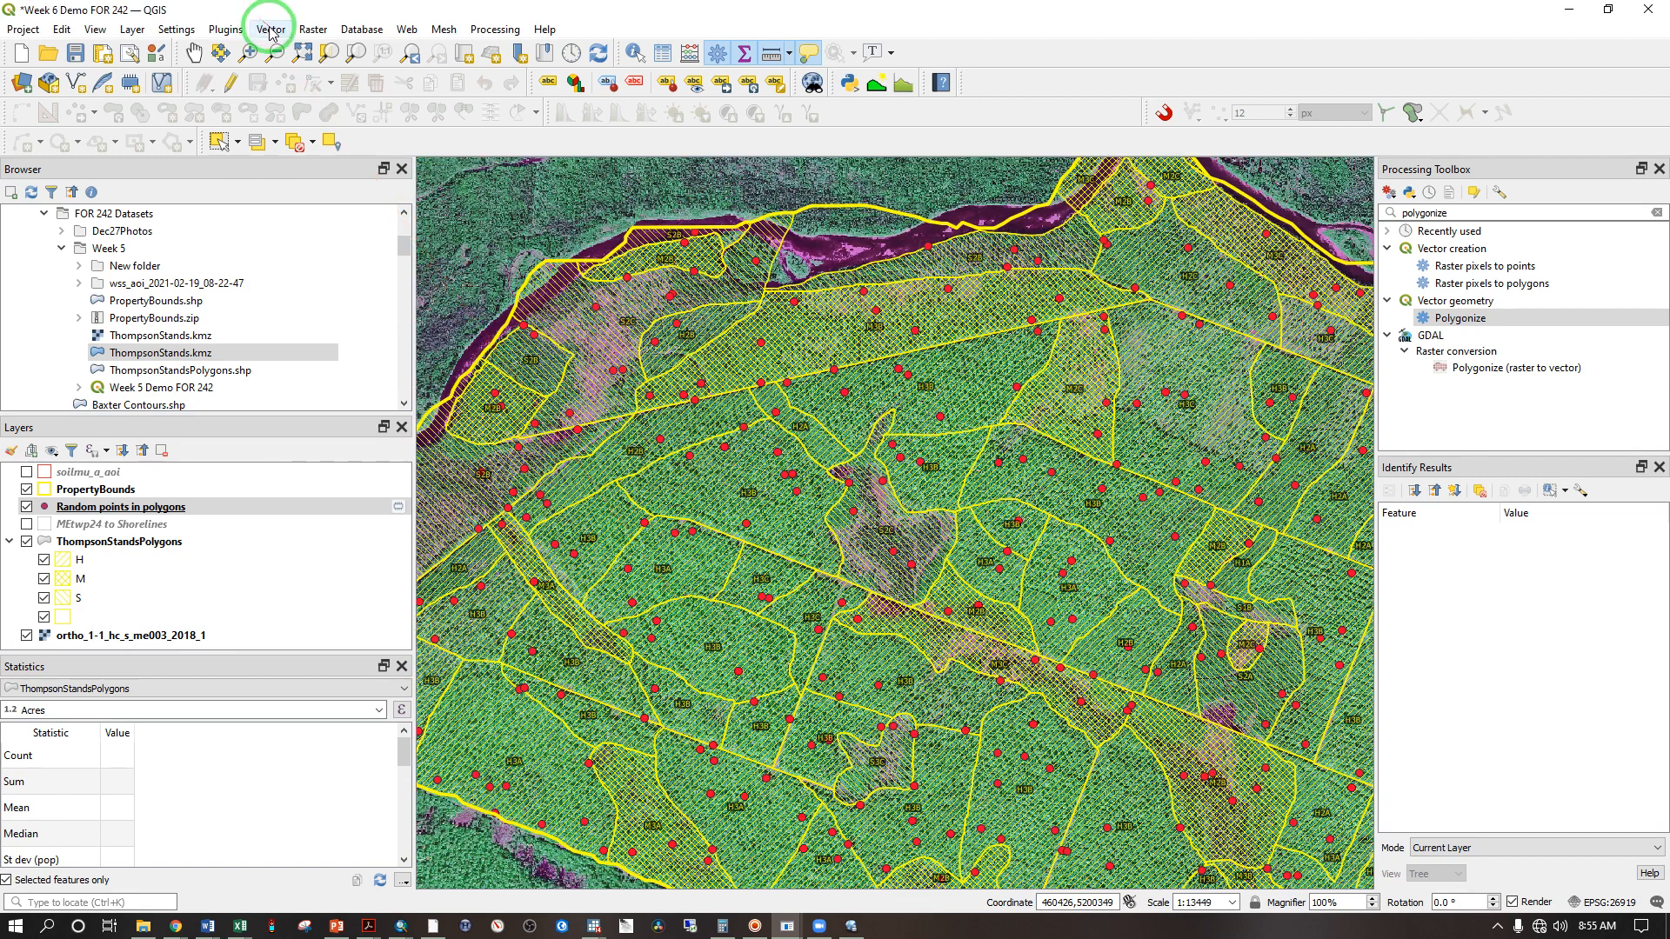
pyautogui.click(270, 29)
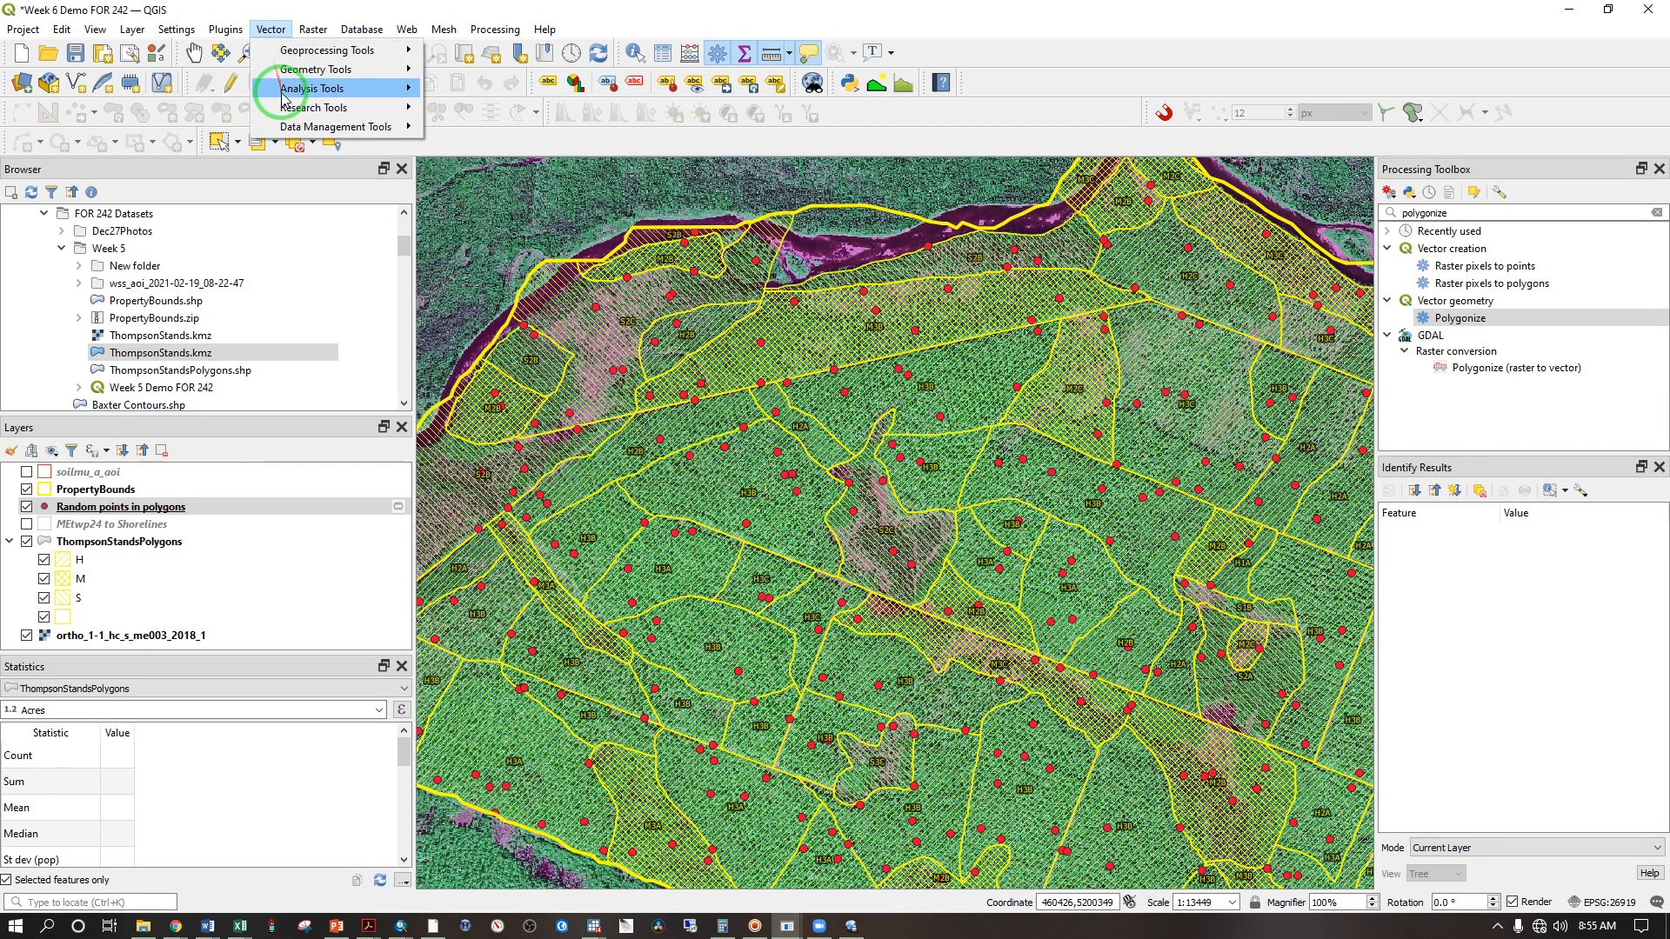
pyautogui.moveTo(341, 108)
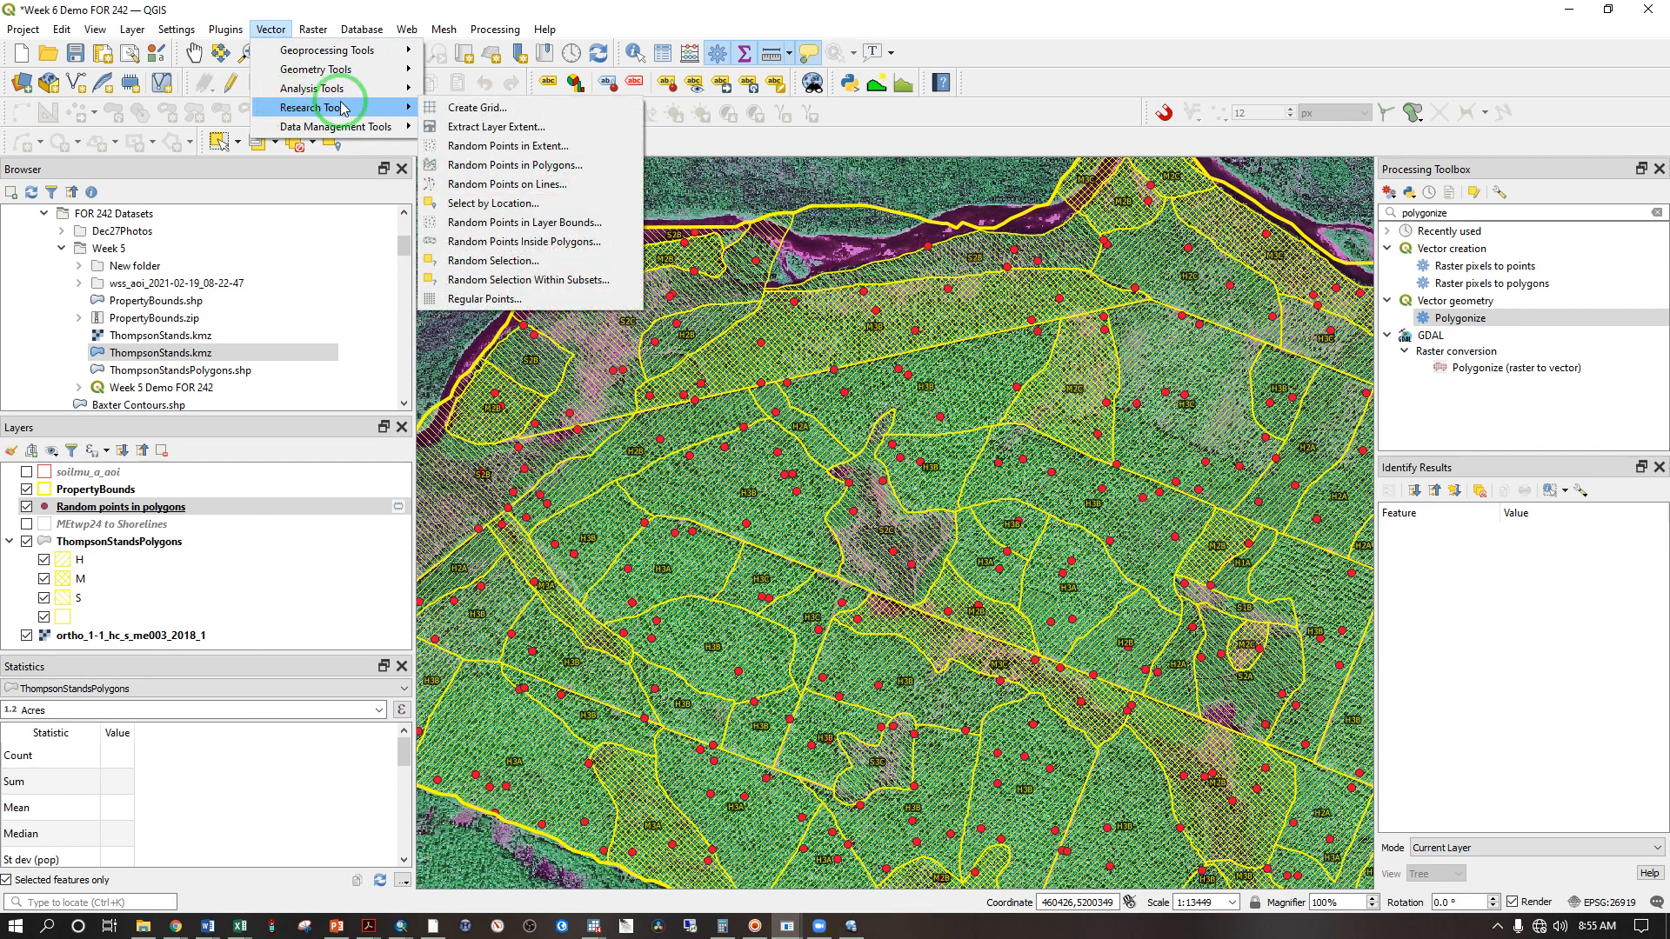
pyautogui.click(561, 166)
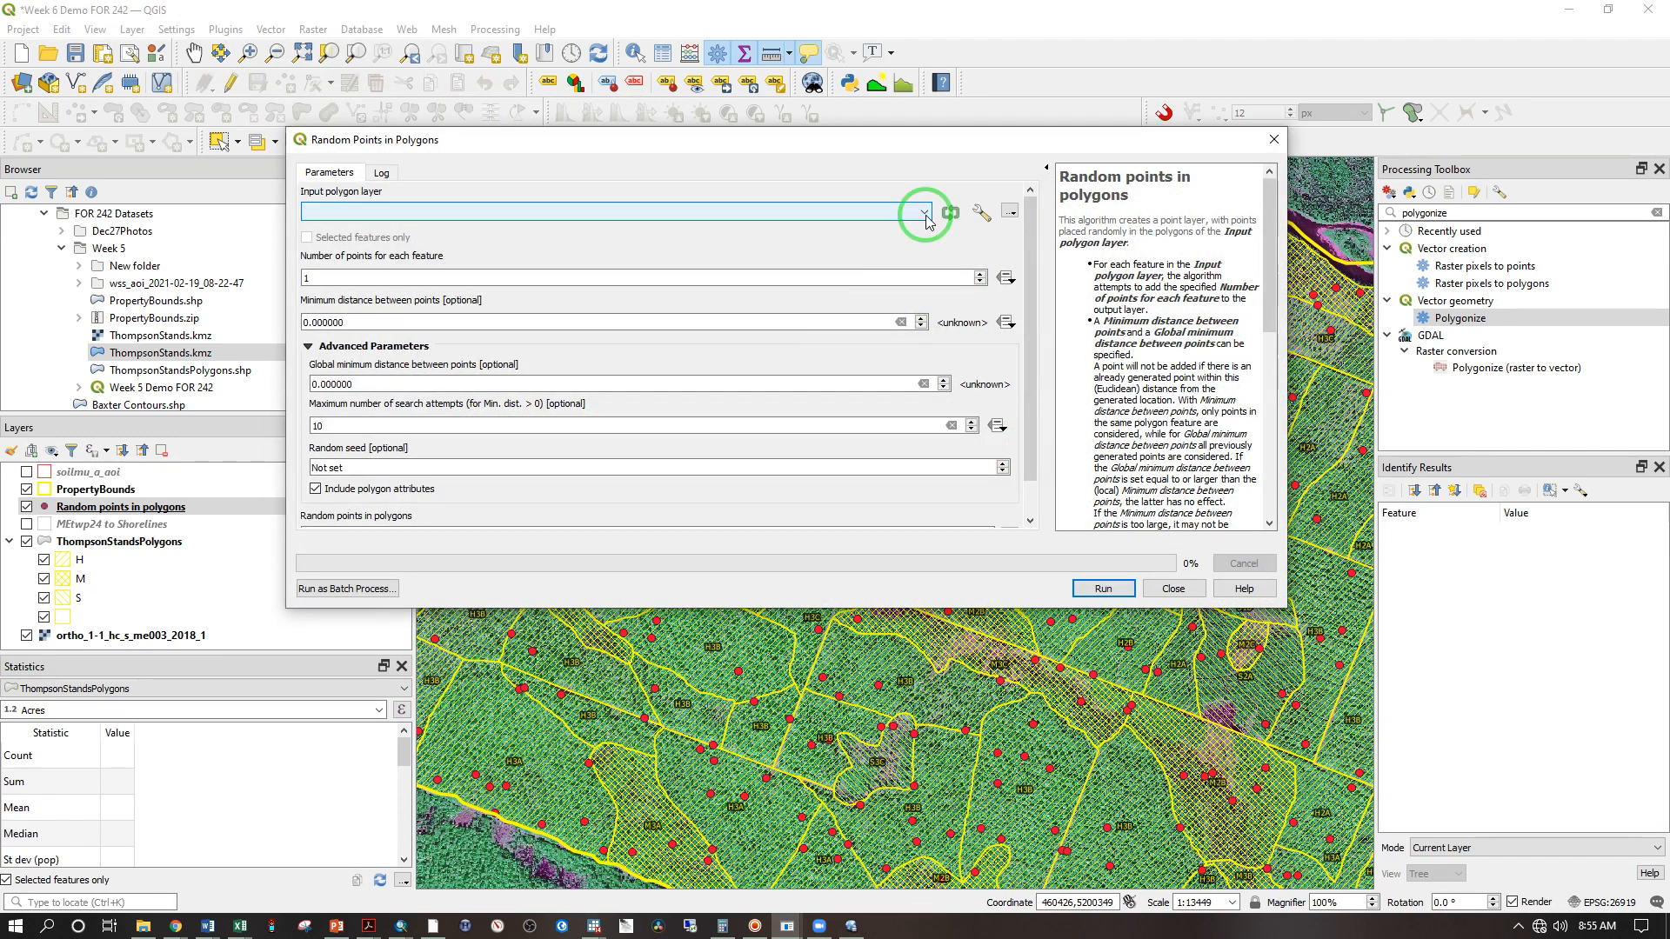
pyautogui.click(925, 214)
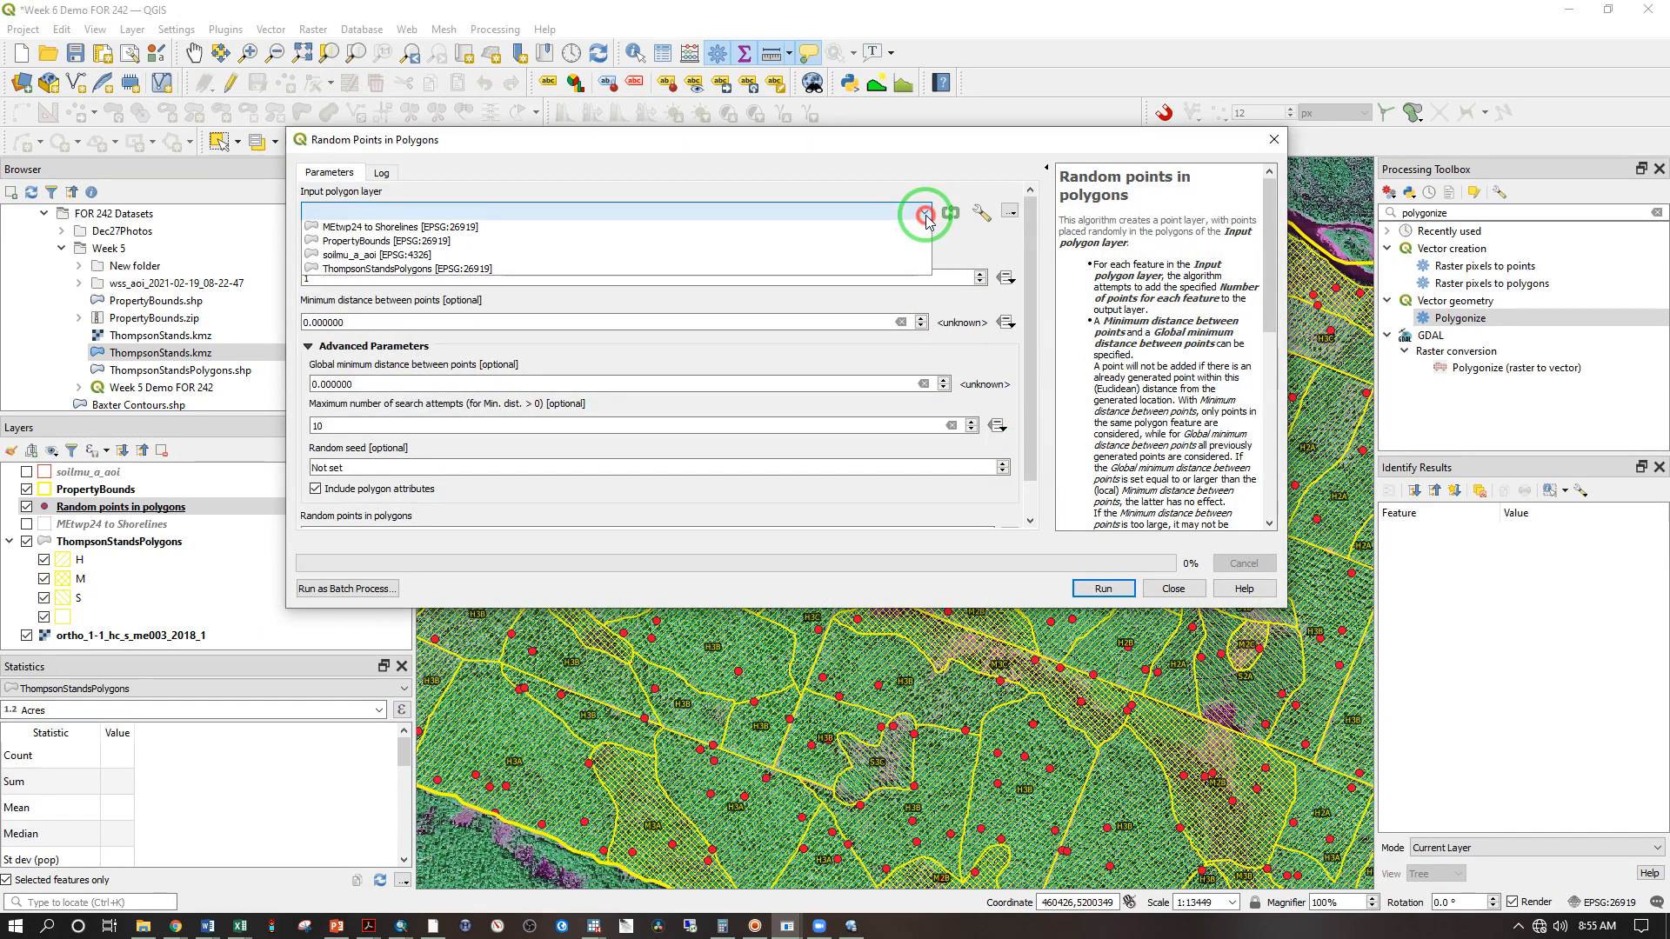
pyautogui.click(399, 271)
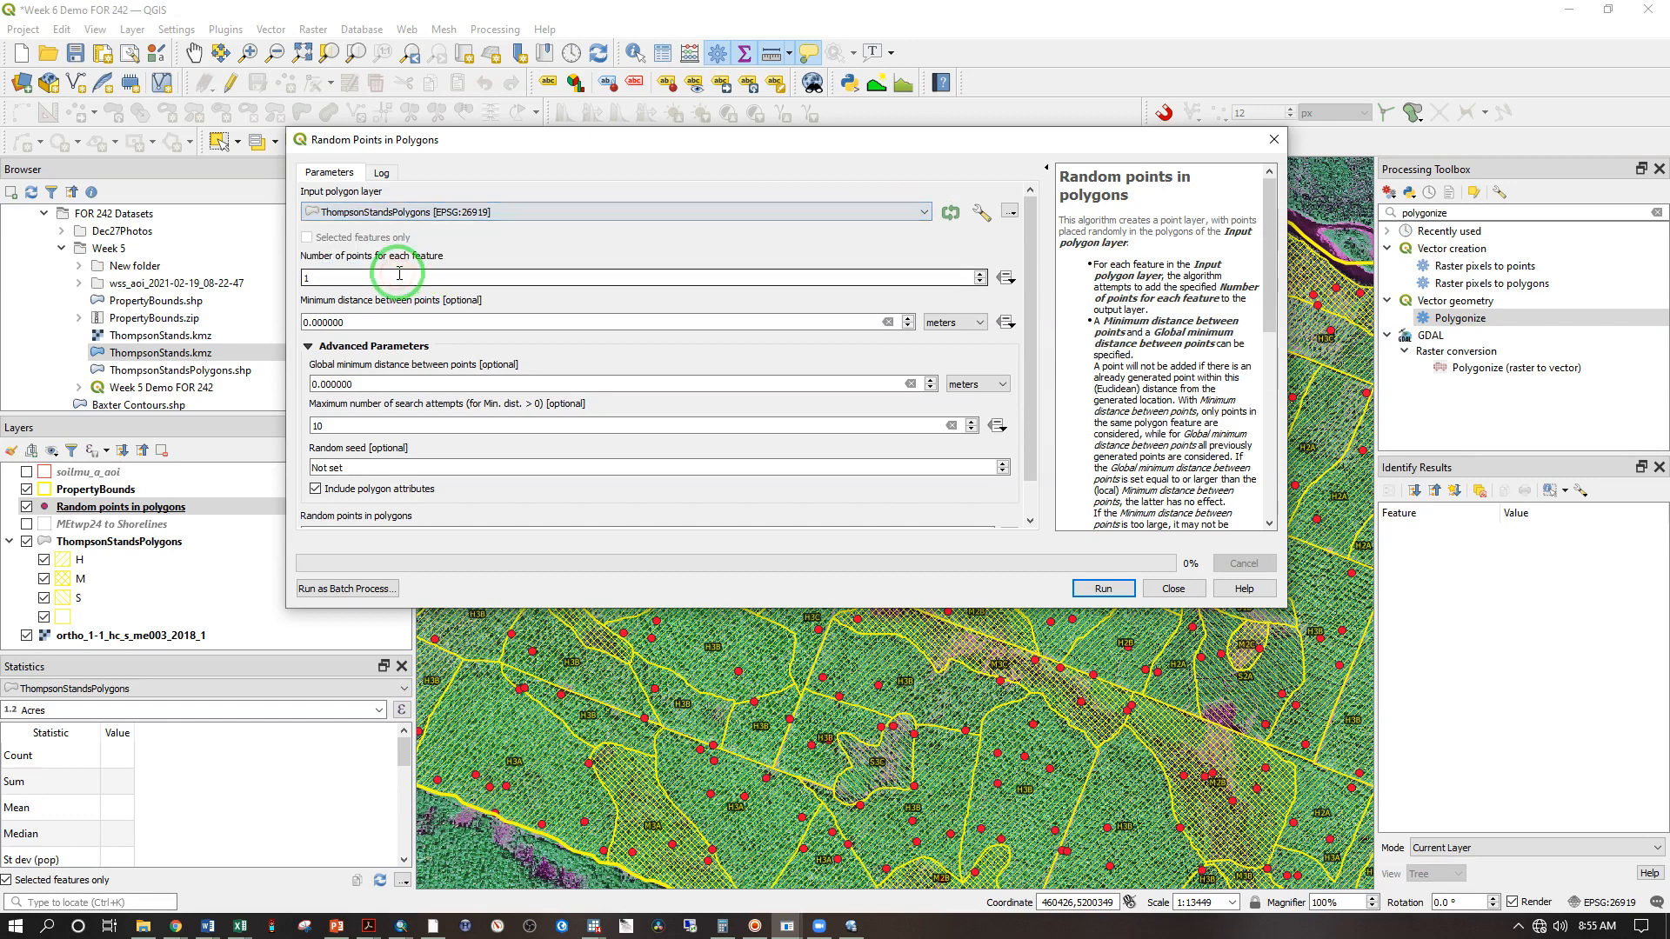
# Define the number of points for each feature with the expression "Acres"/10
pyautogui.click(1006, 276)
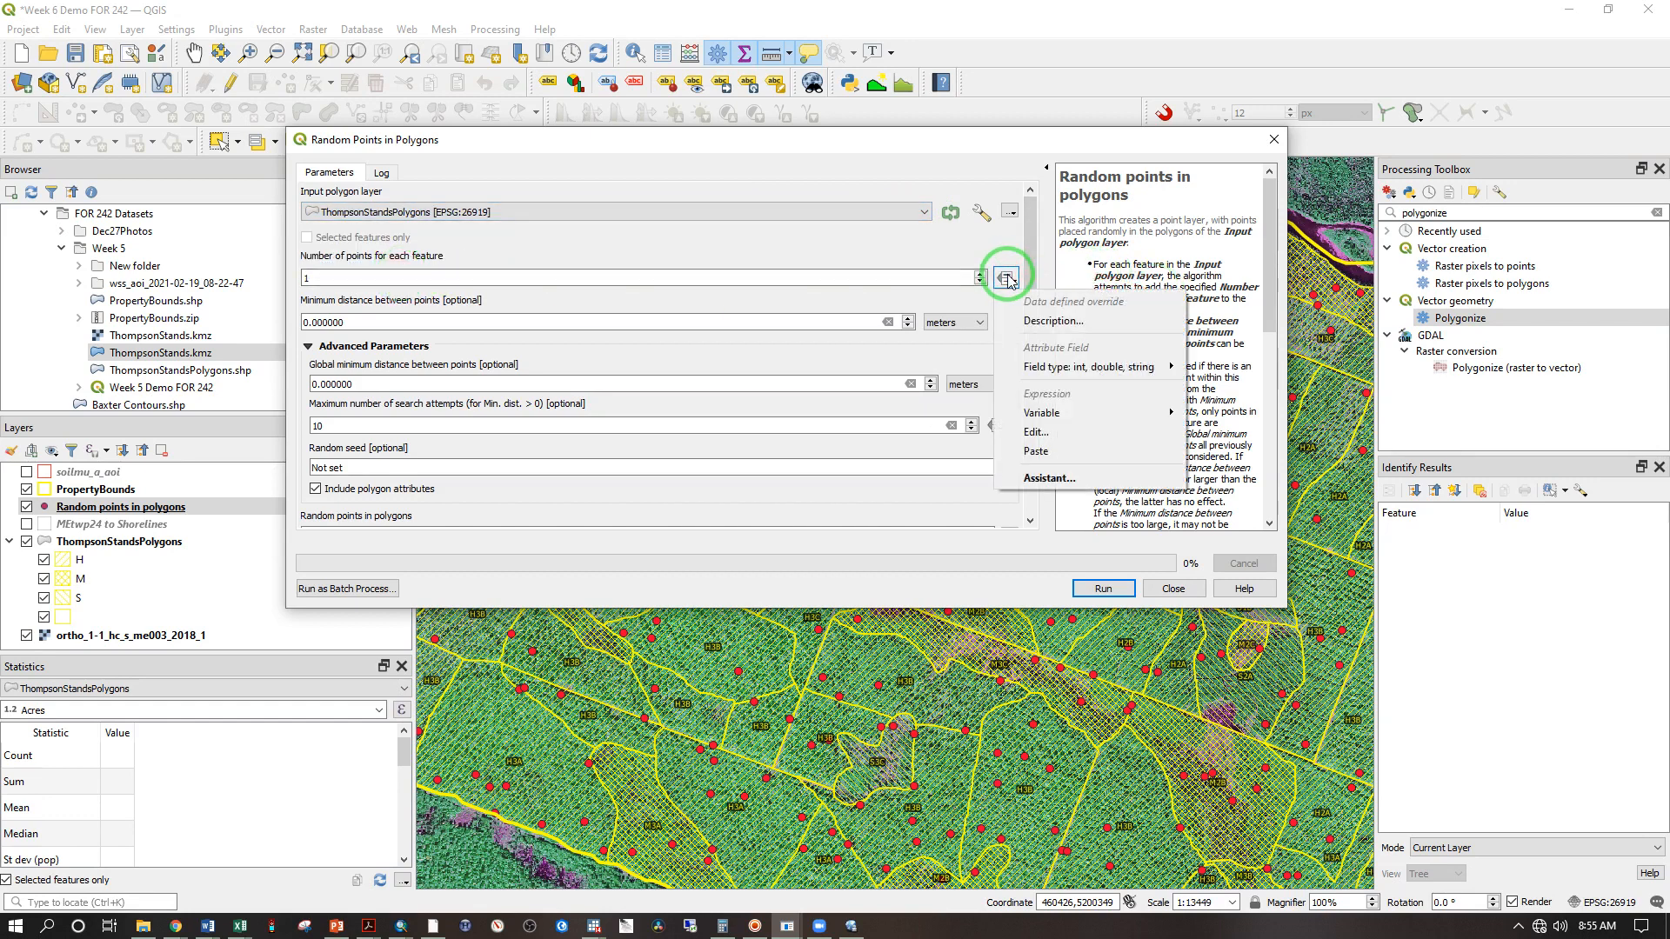
pyautogui.click(1044, 435)
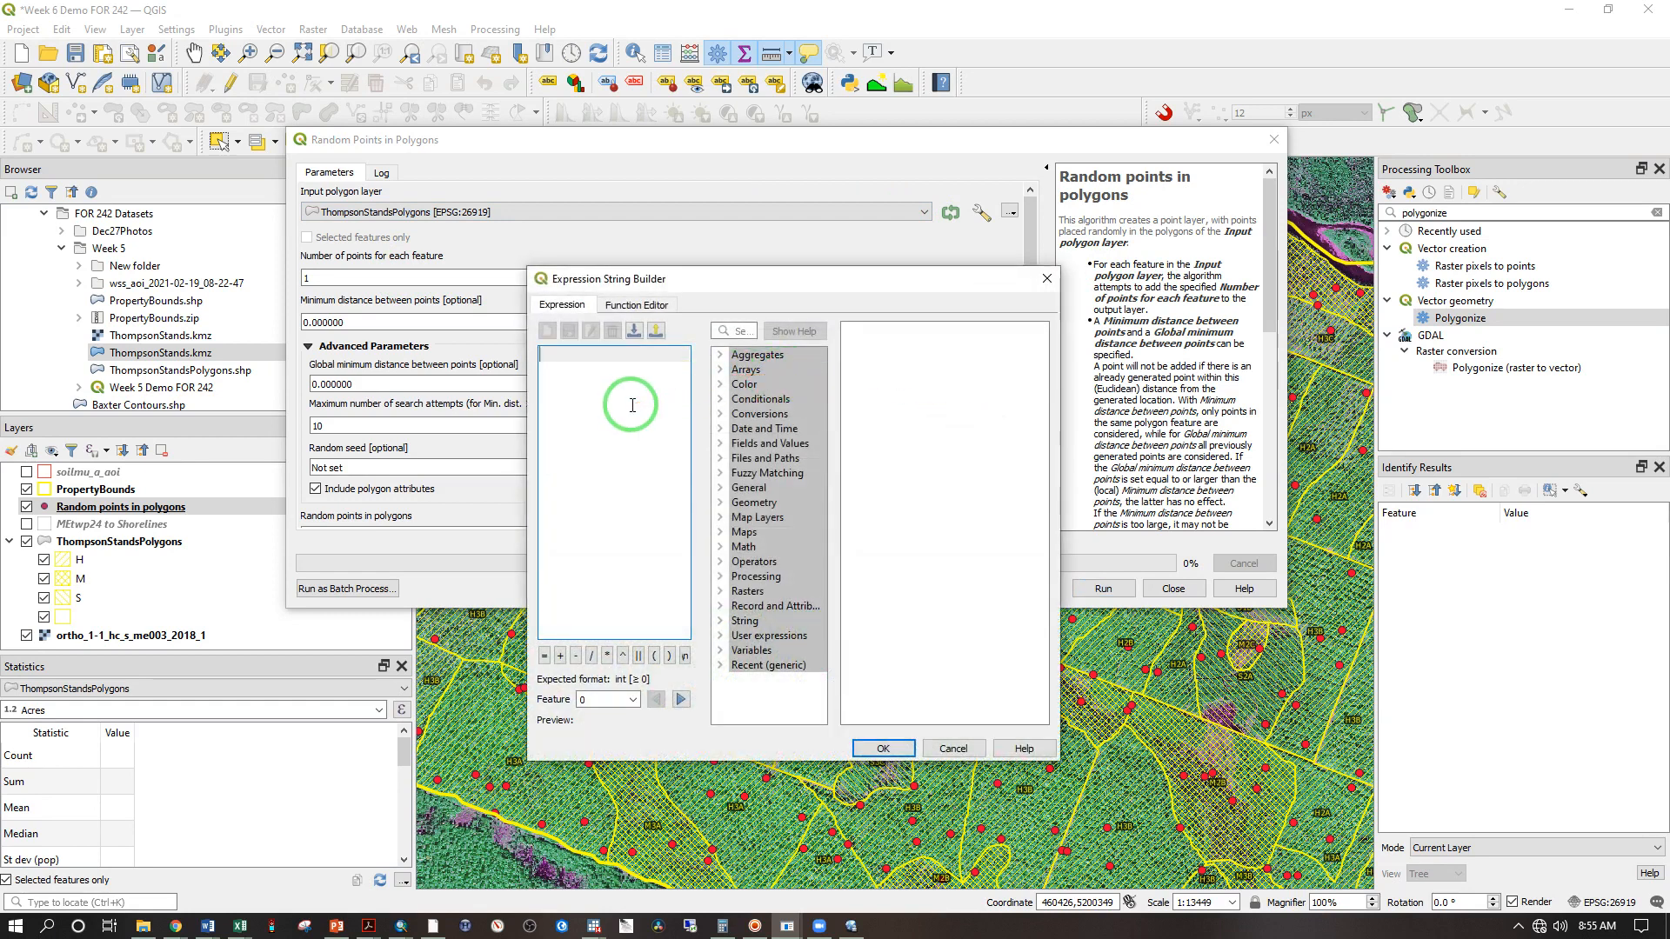
pyautogui.write('"Acres"/')
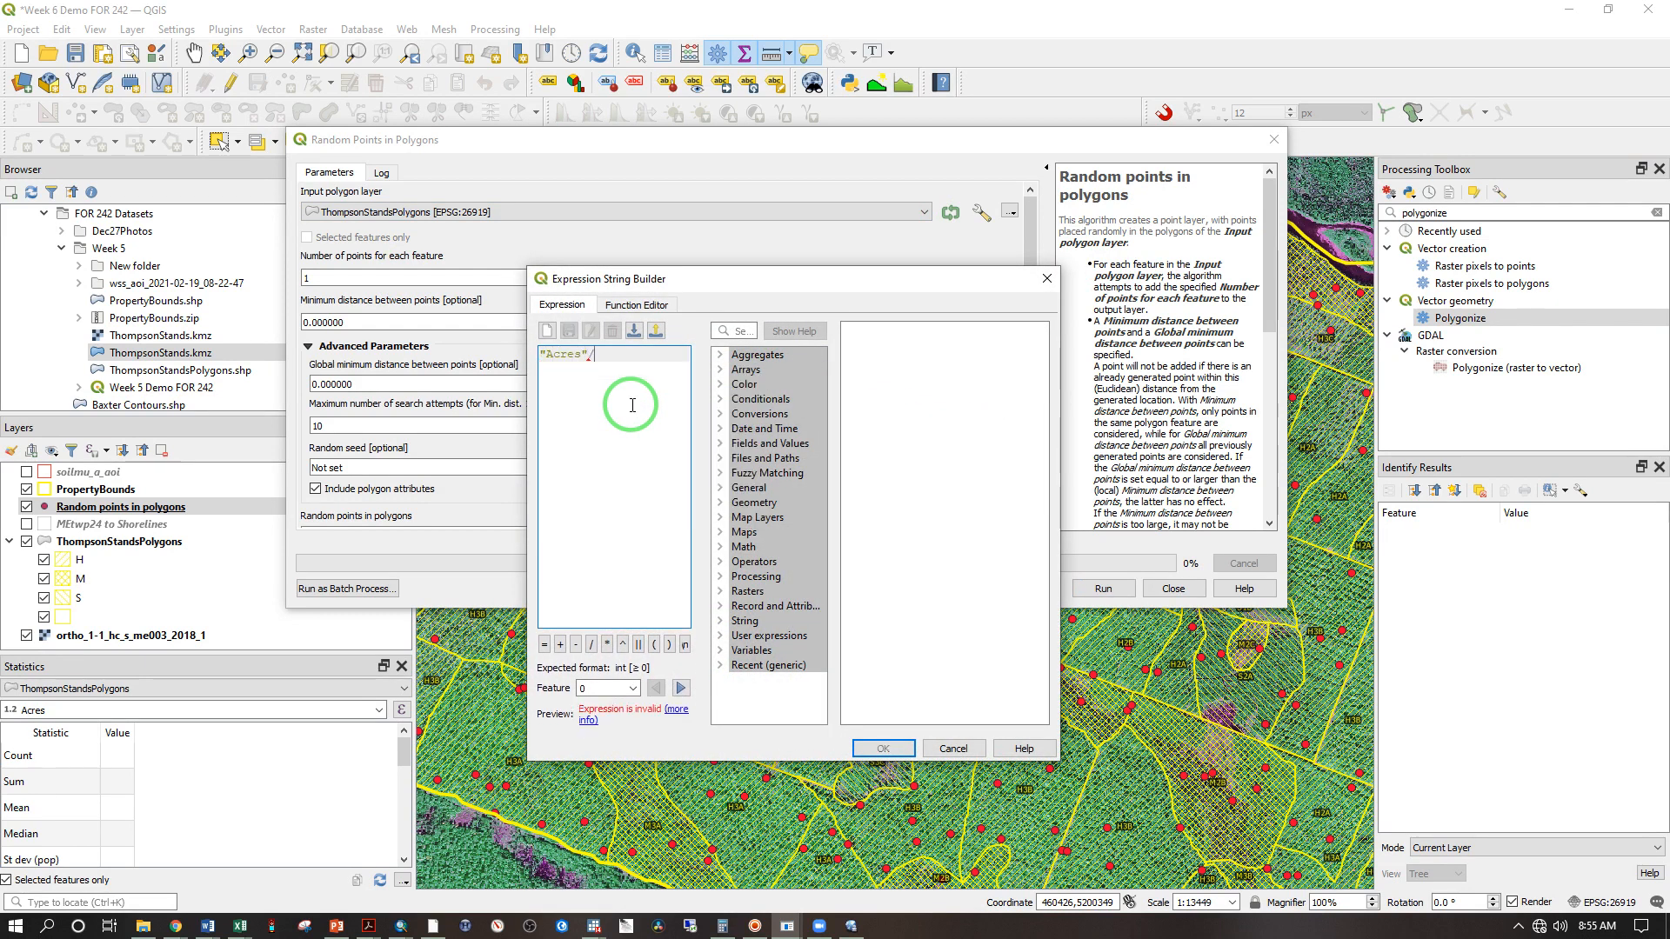
pyautogui.write('10')
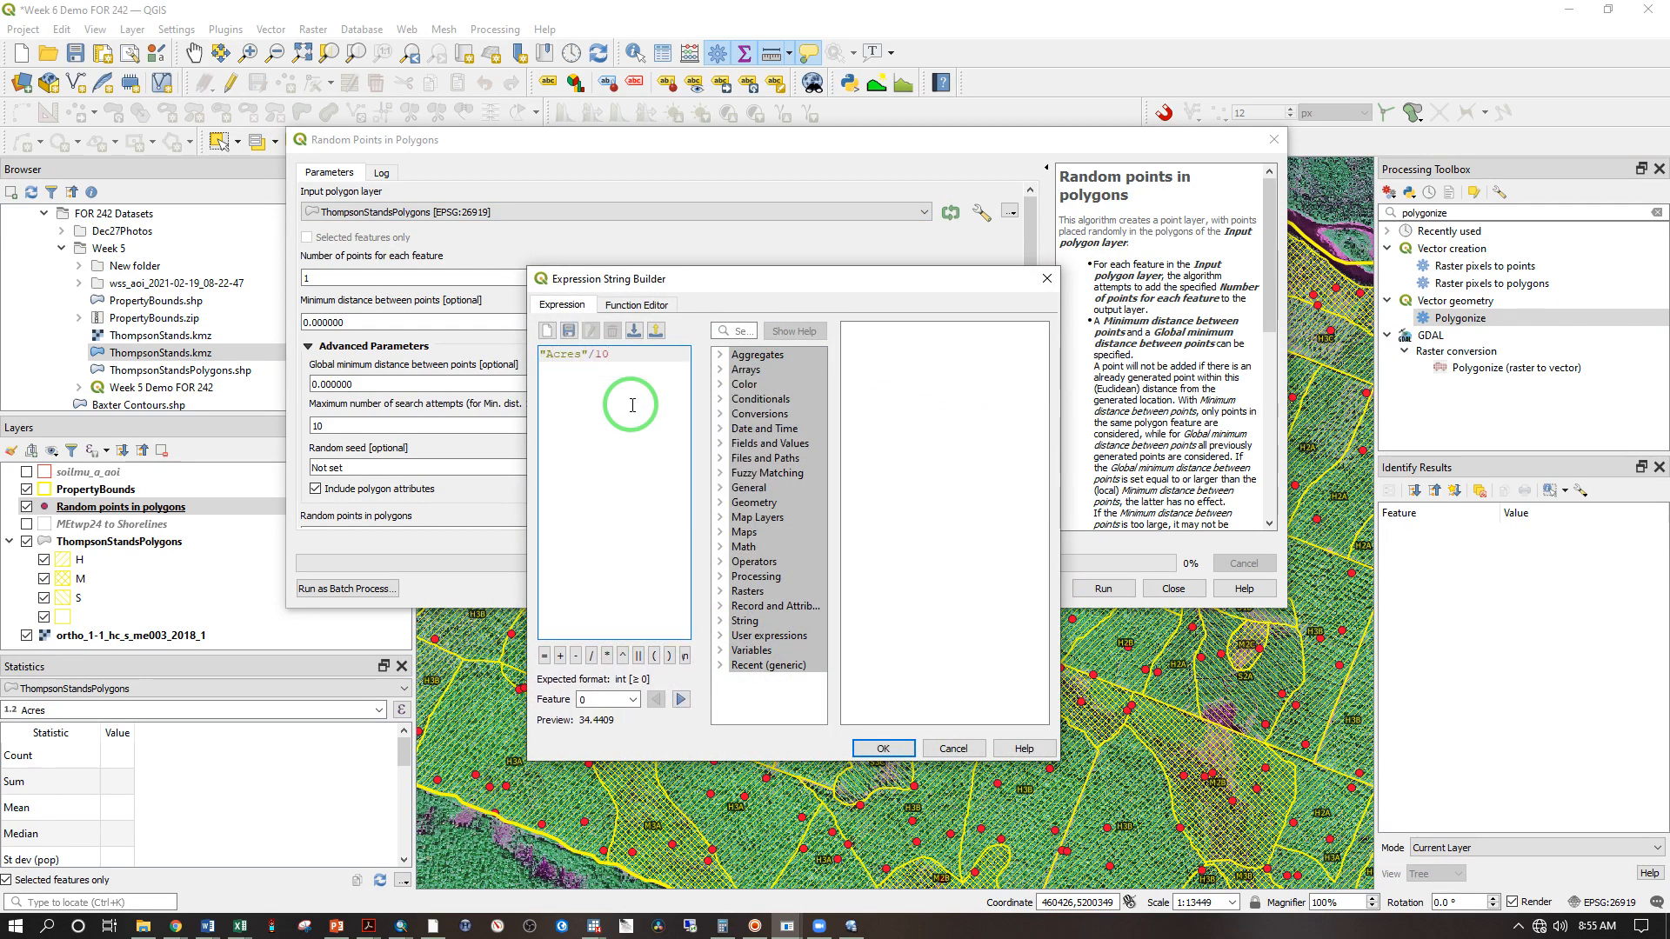
pyautogui.click(880, 748)
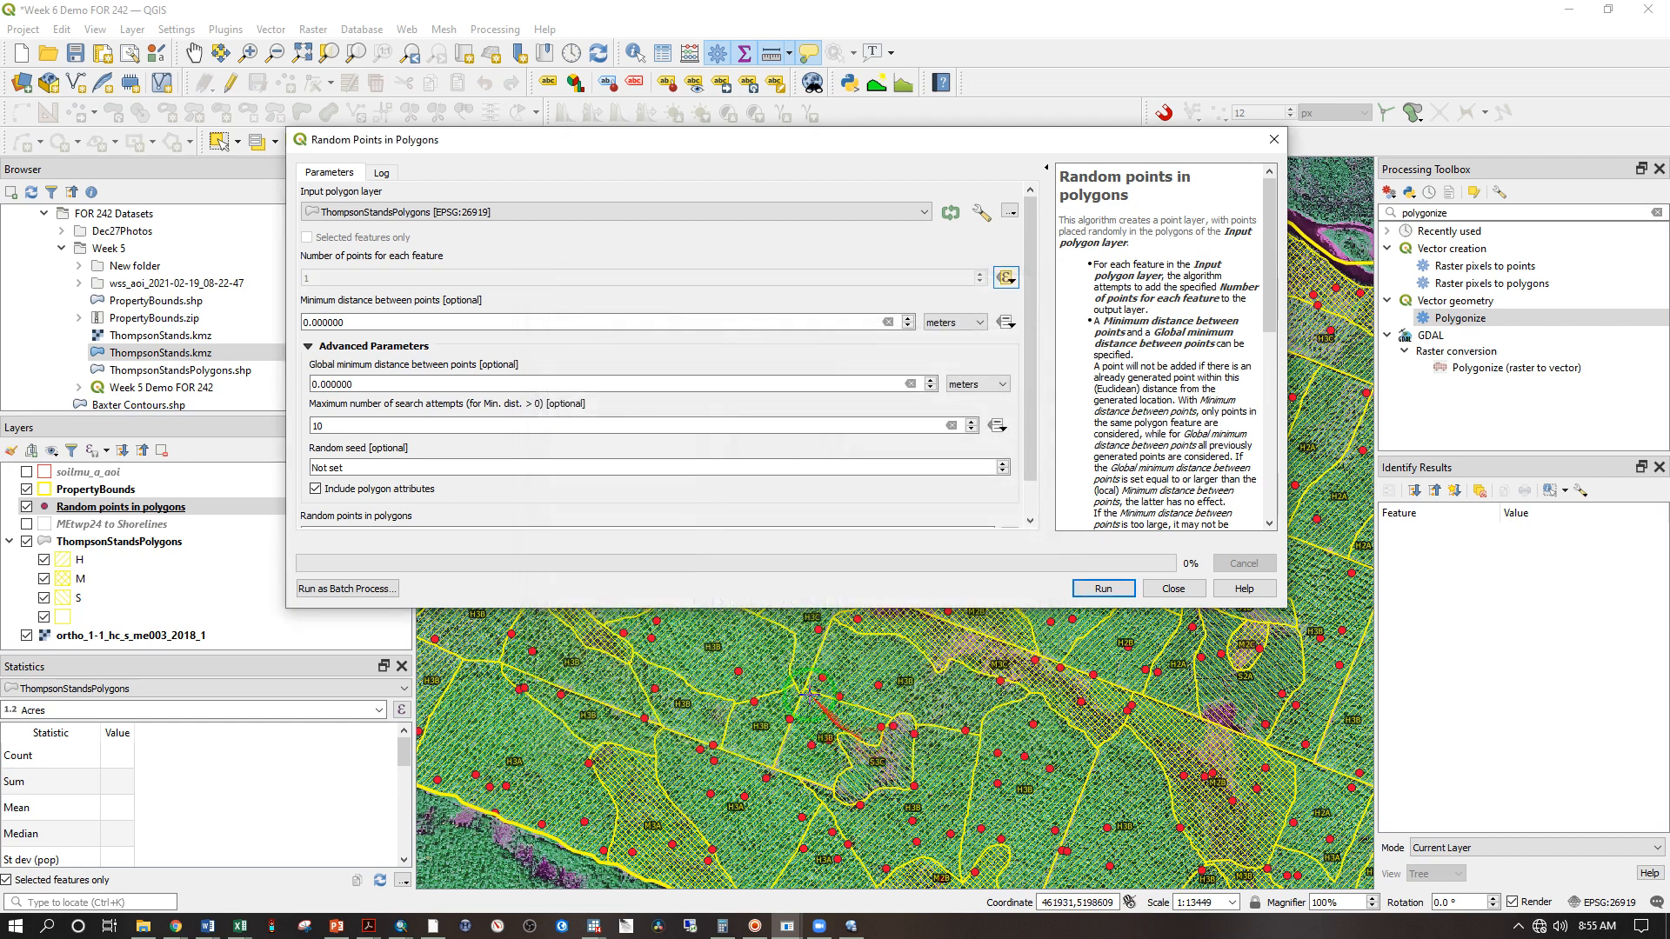
# Set the minimum distance between points to 100 meters and run the tool to a temporary layer
pyautogui.doubleClick(373, 320)
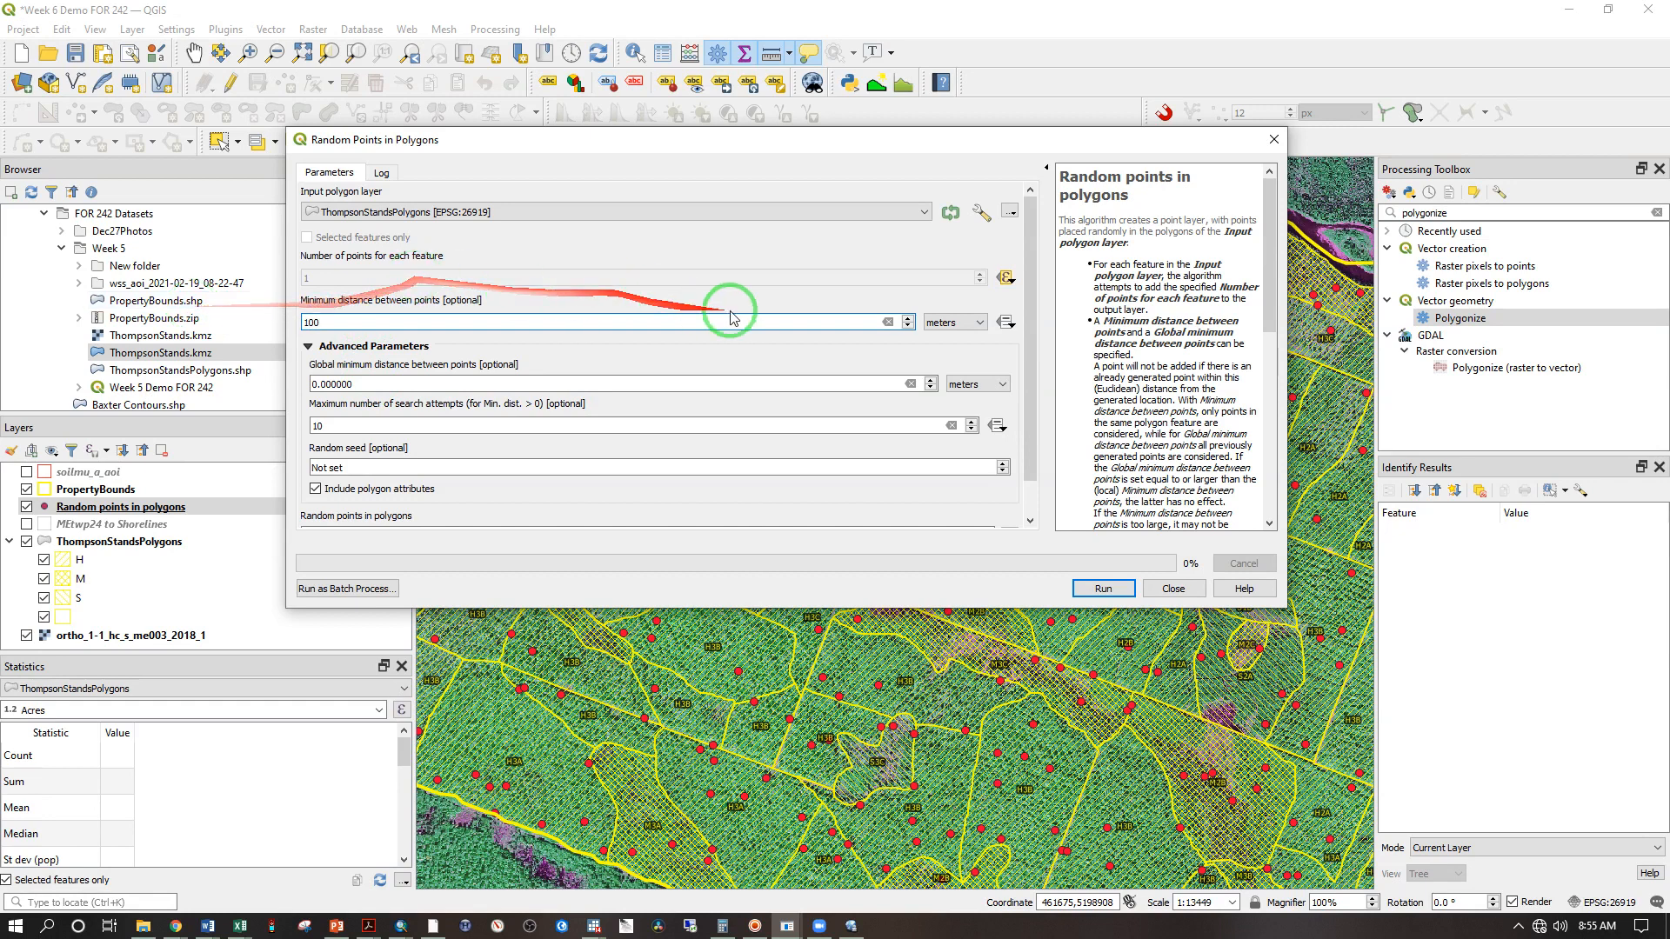
pyautogui.moveTo(1034, 313); pyautogui.dragTo(1033, 378)
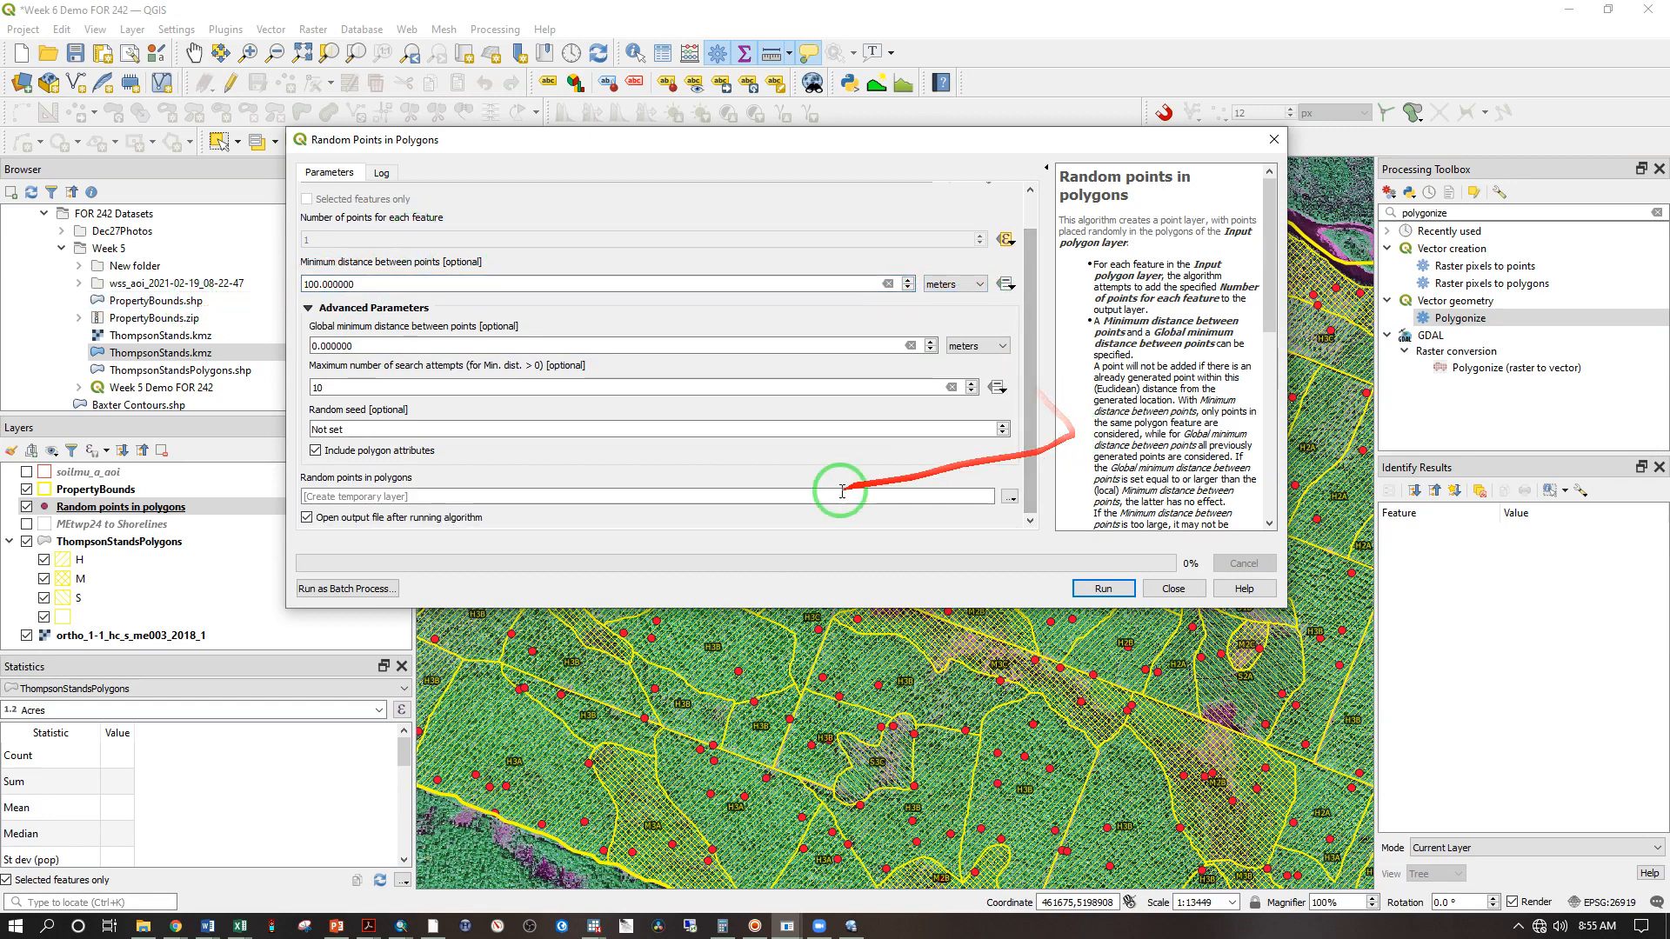
pyautogui.click(1103, 588)
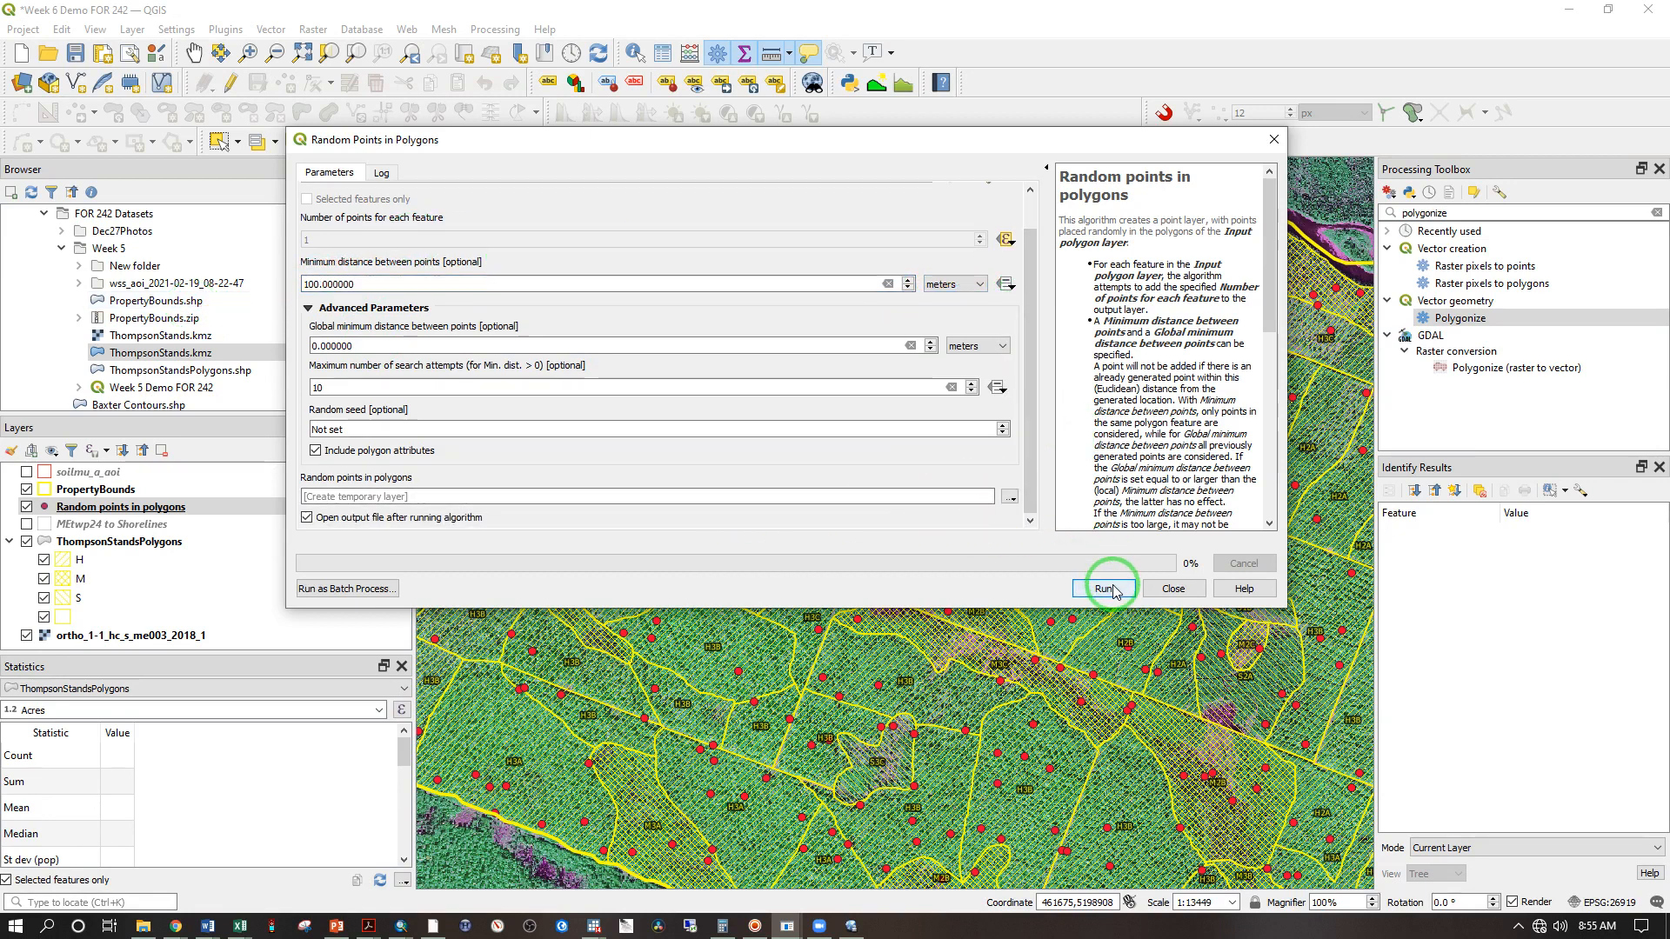
pyautogui.click(1170, 591)
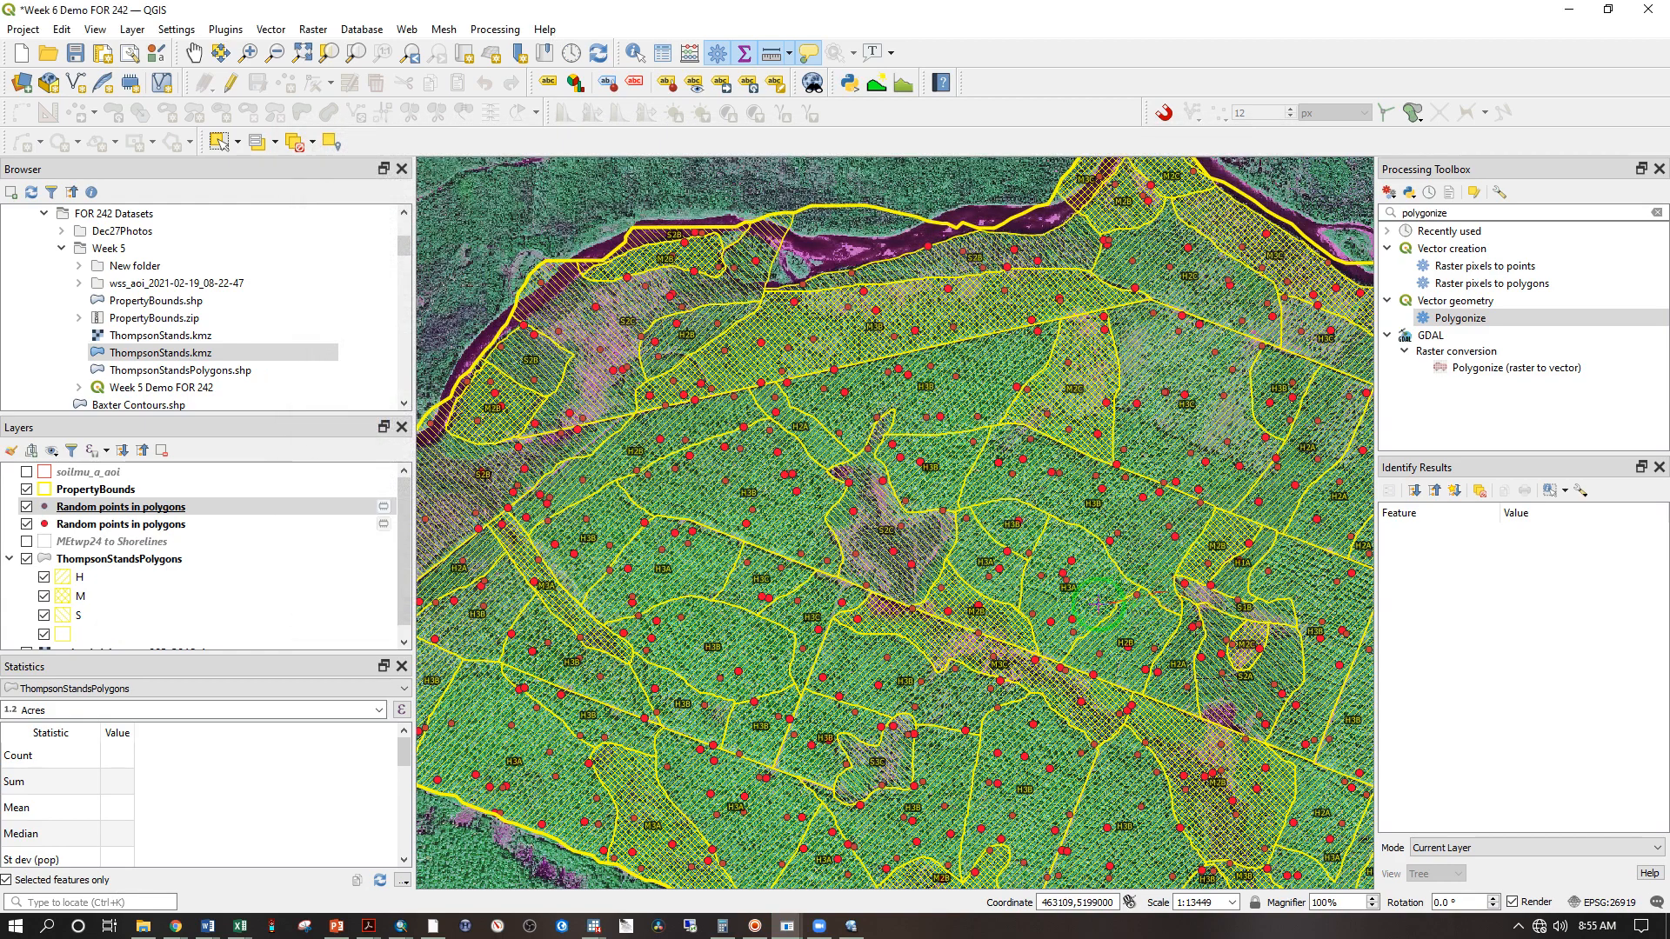
# Hide the earlier red Random points in polygons layer and recolor the new random points layer's markers green
pyautogui.click(27, 524)
pyautogui.doubleClick(45, 507)
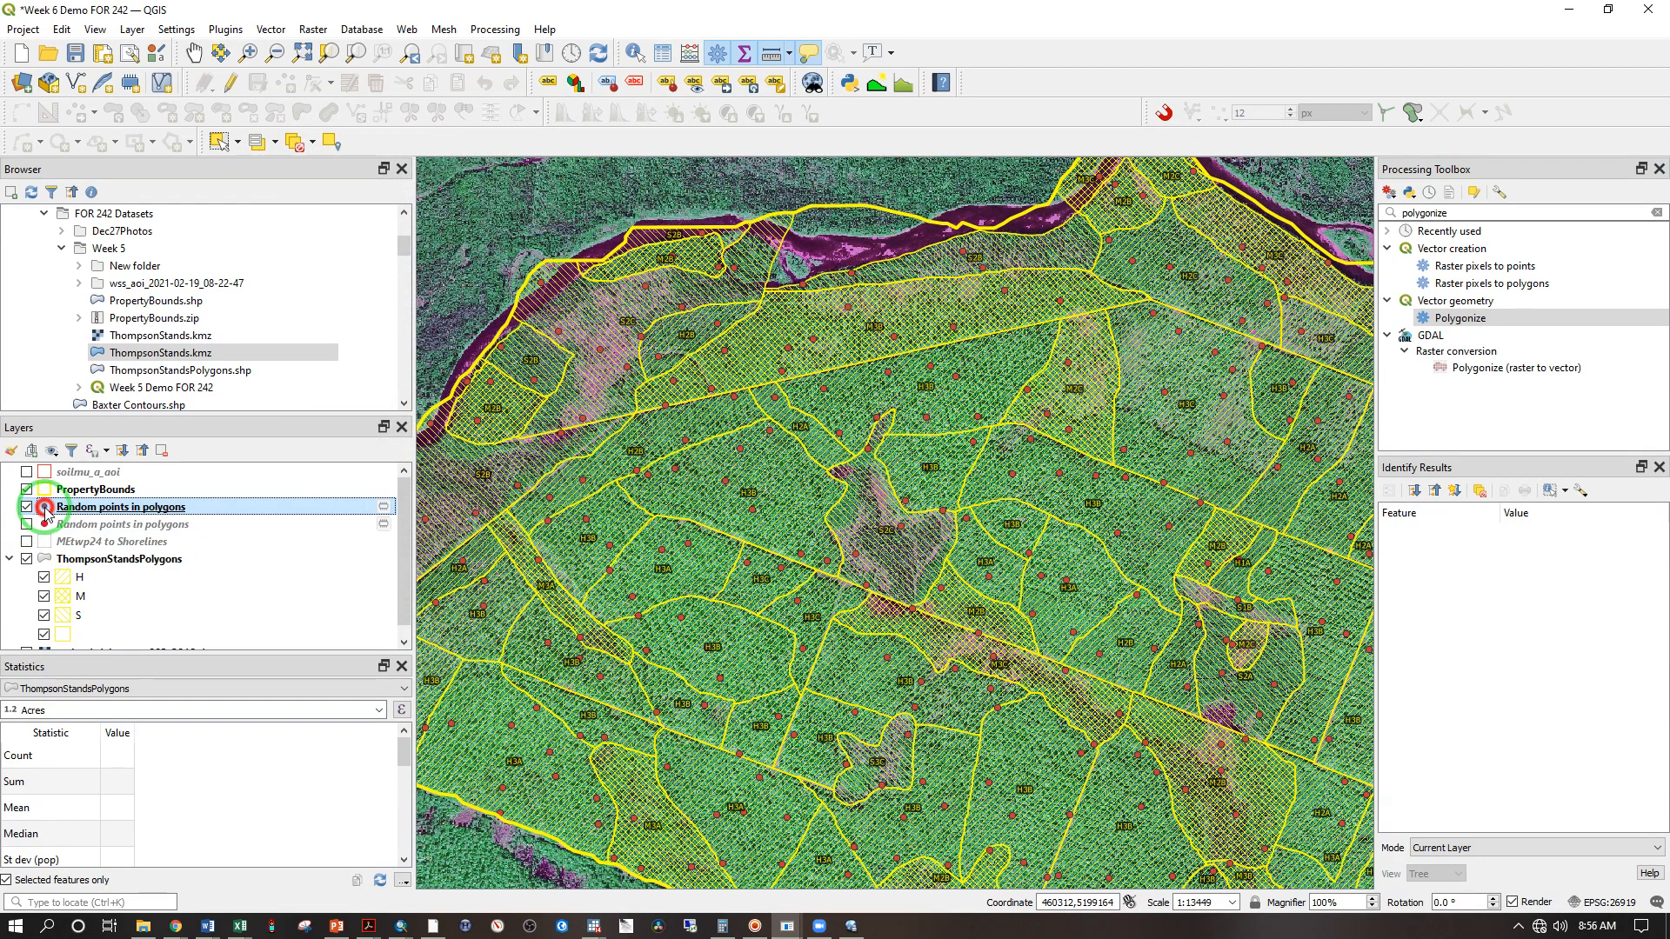
pyautogui.click(1600, 455)
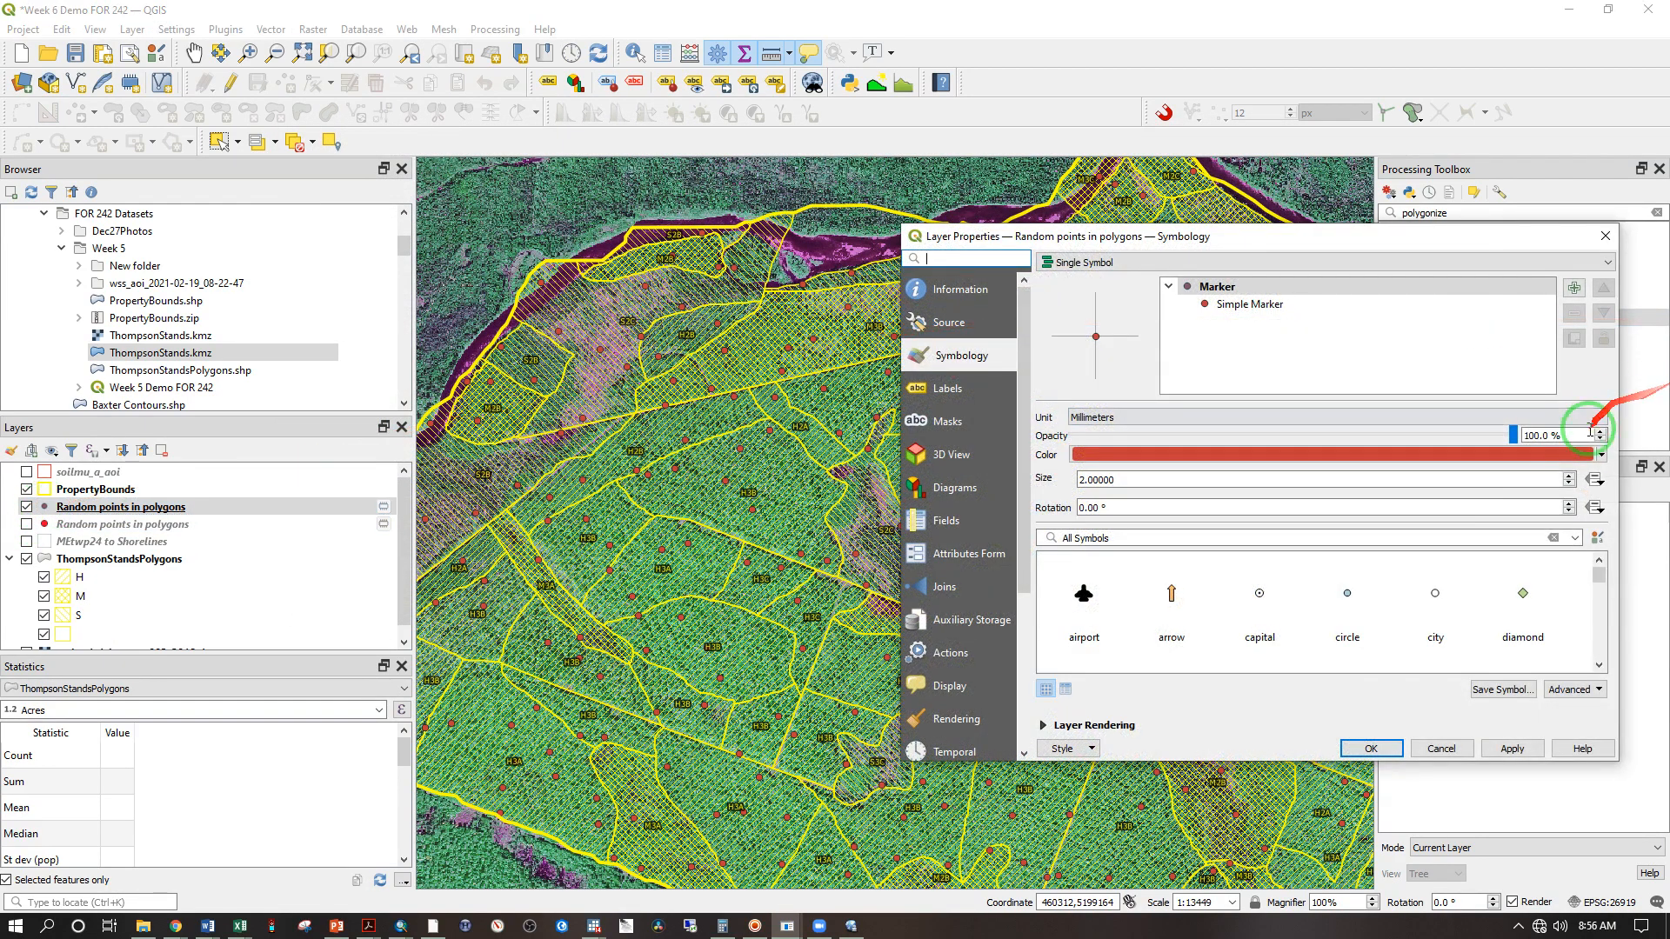
pyautogui.moveTo(1149, 539); pyautogui.dragTo(1122, 448)
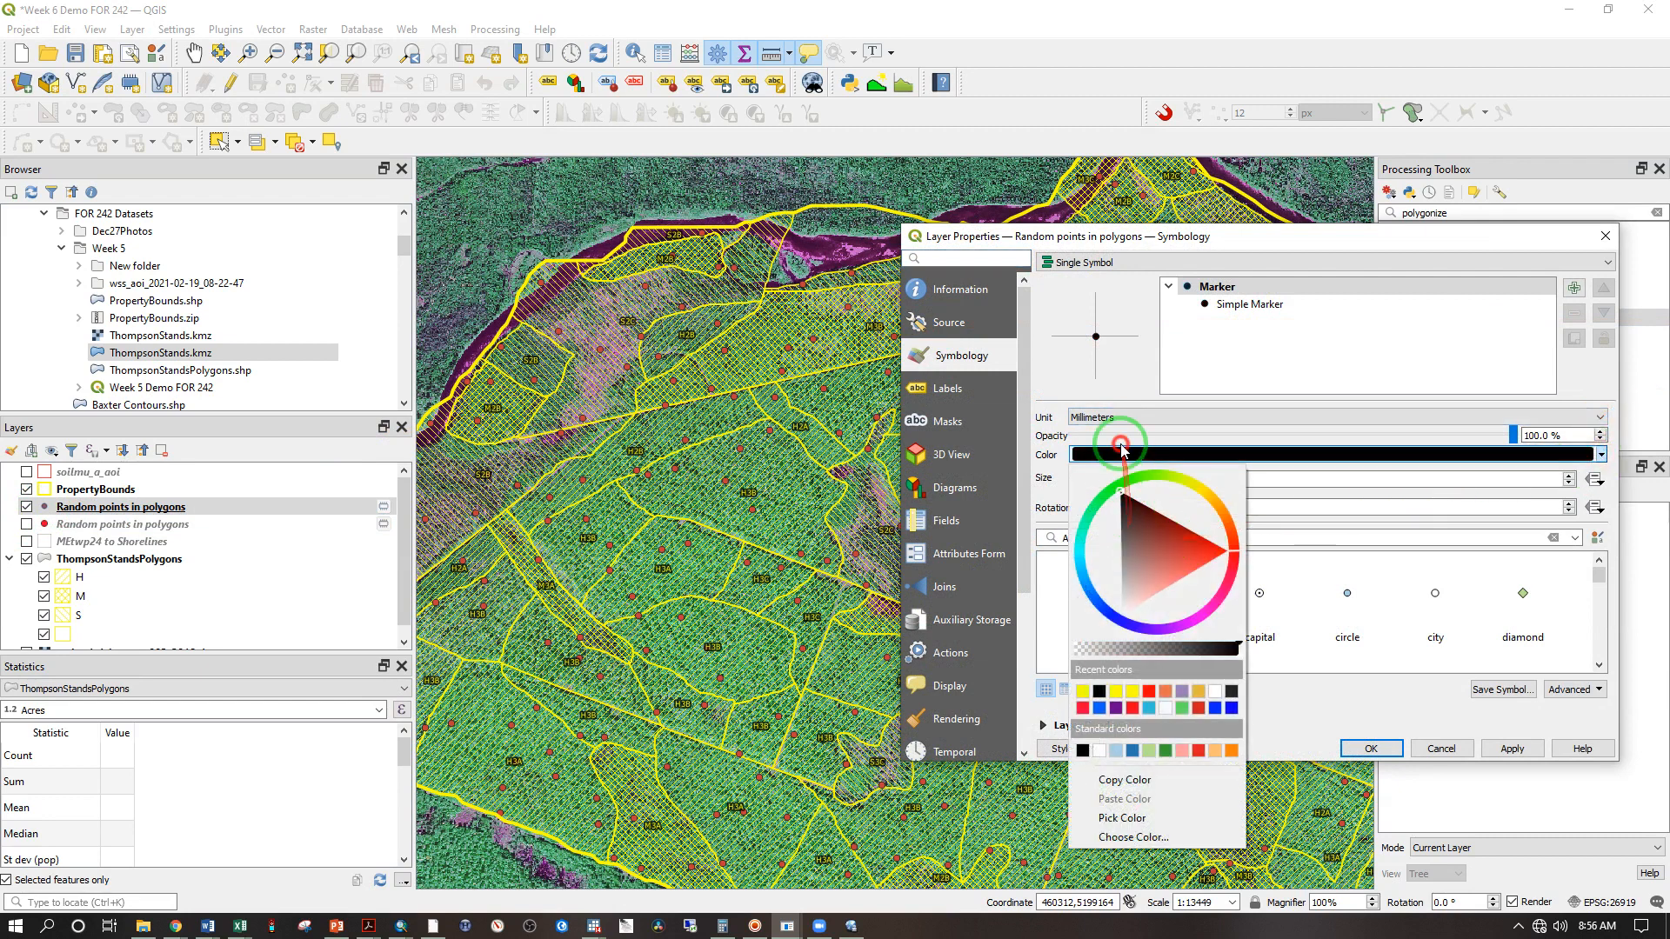
pyautogui.click(1109, 496)
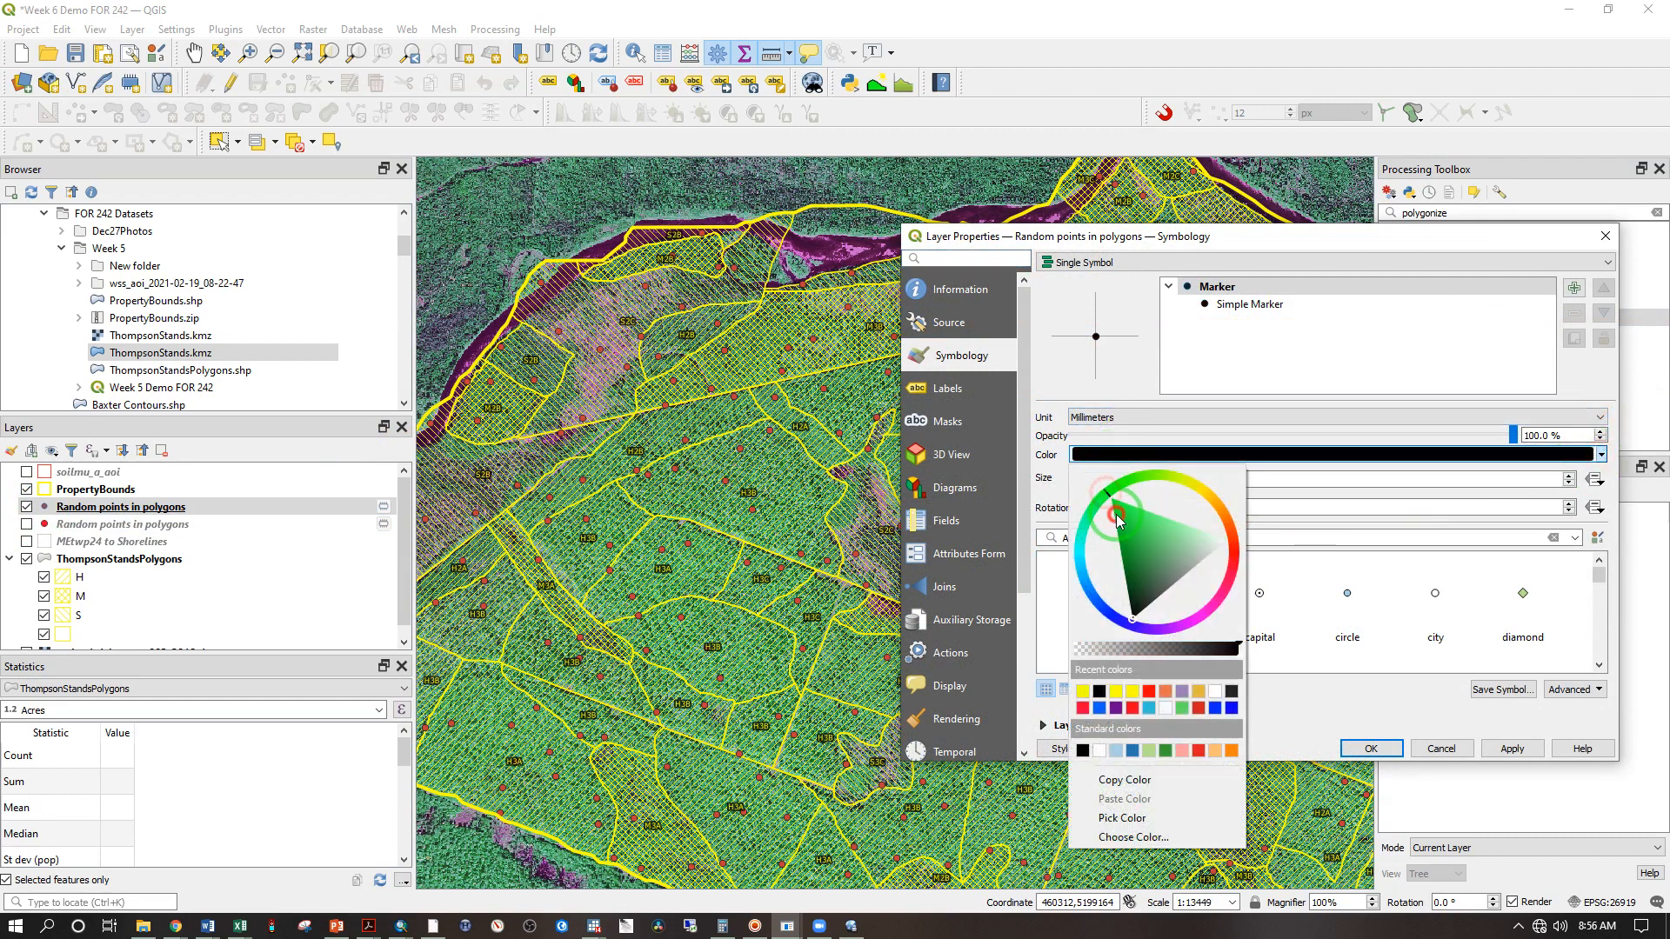
pyautogui.click(1371, 749)
pyautogui.click(1371, 749)
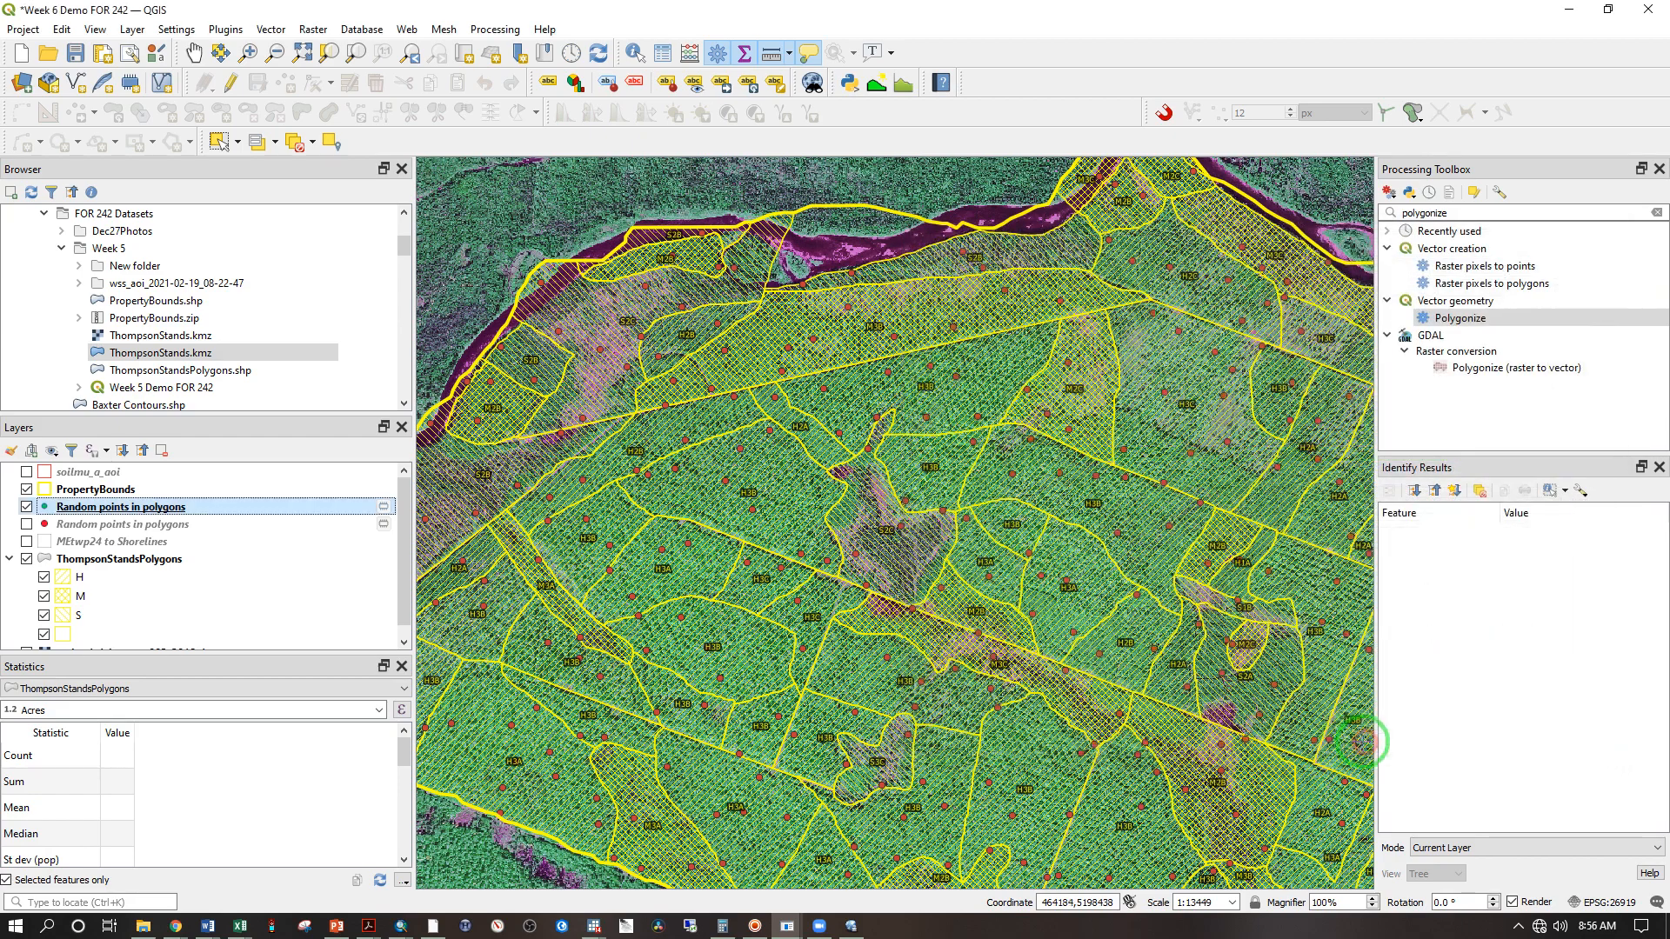
pyautogui.scroll(-1, 962, 433)
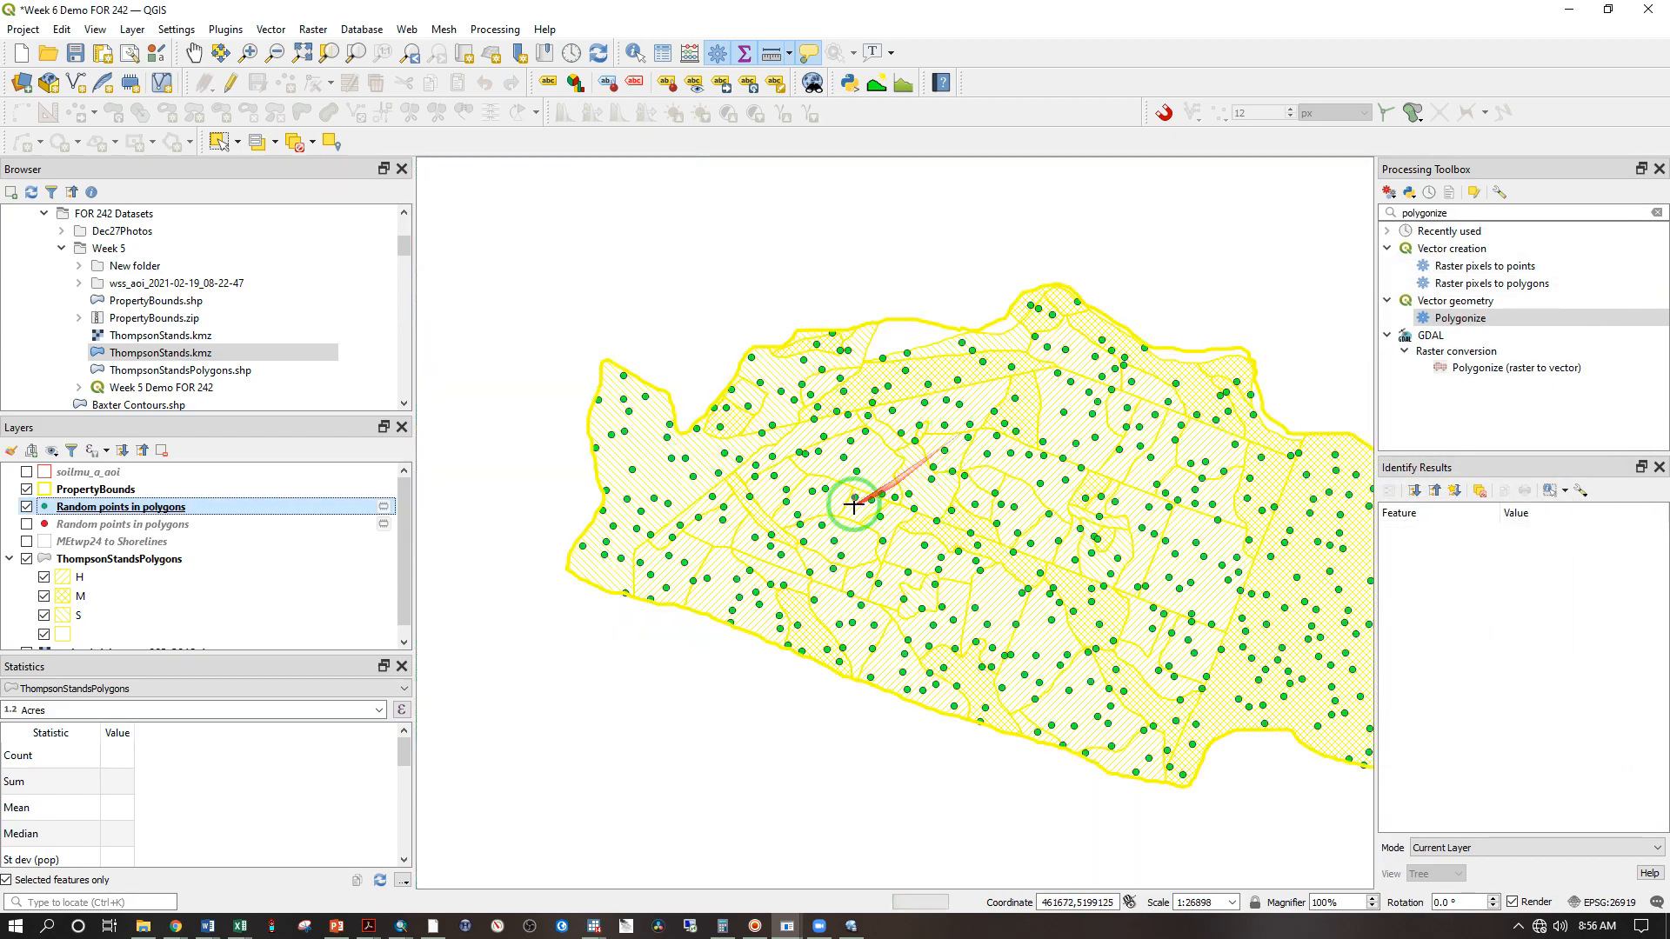
pyautogui.scroll(1, 1105, 477)
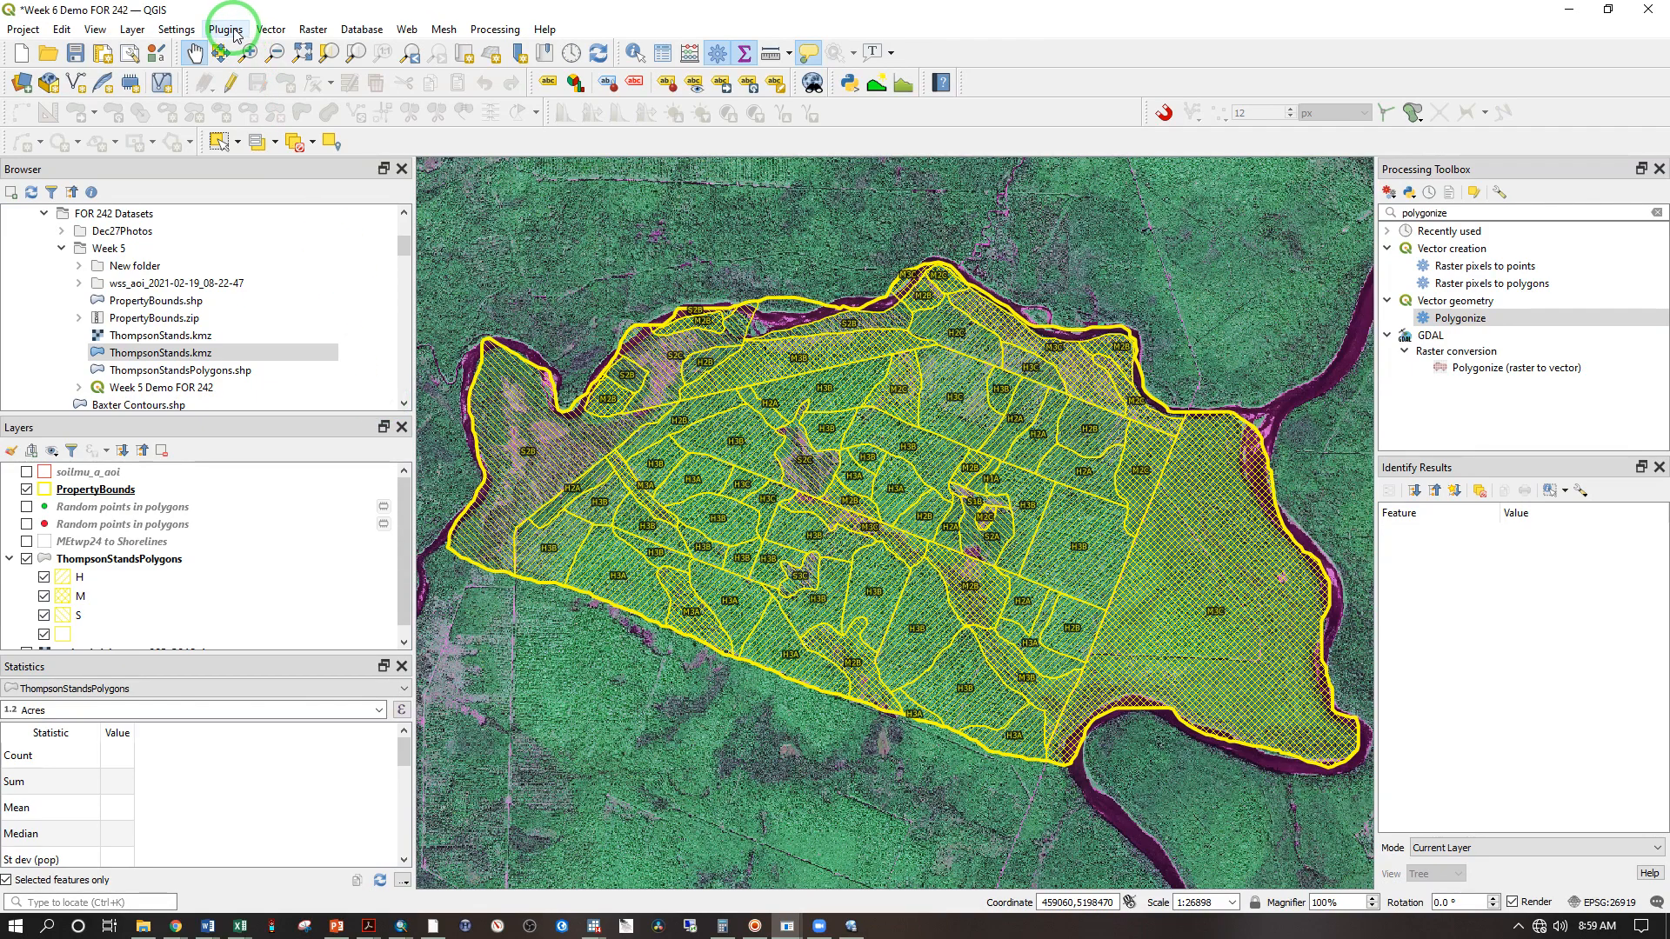
# Open the Regular Points tool and calculate its input extent from the ThompsonStandsPolygons layer
pyautogui.click(272, 32)
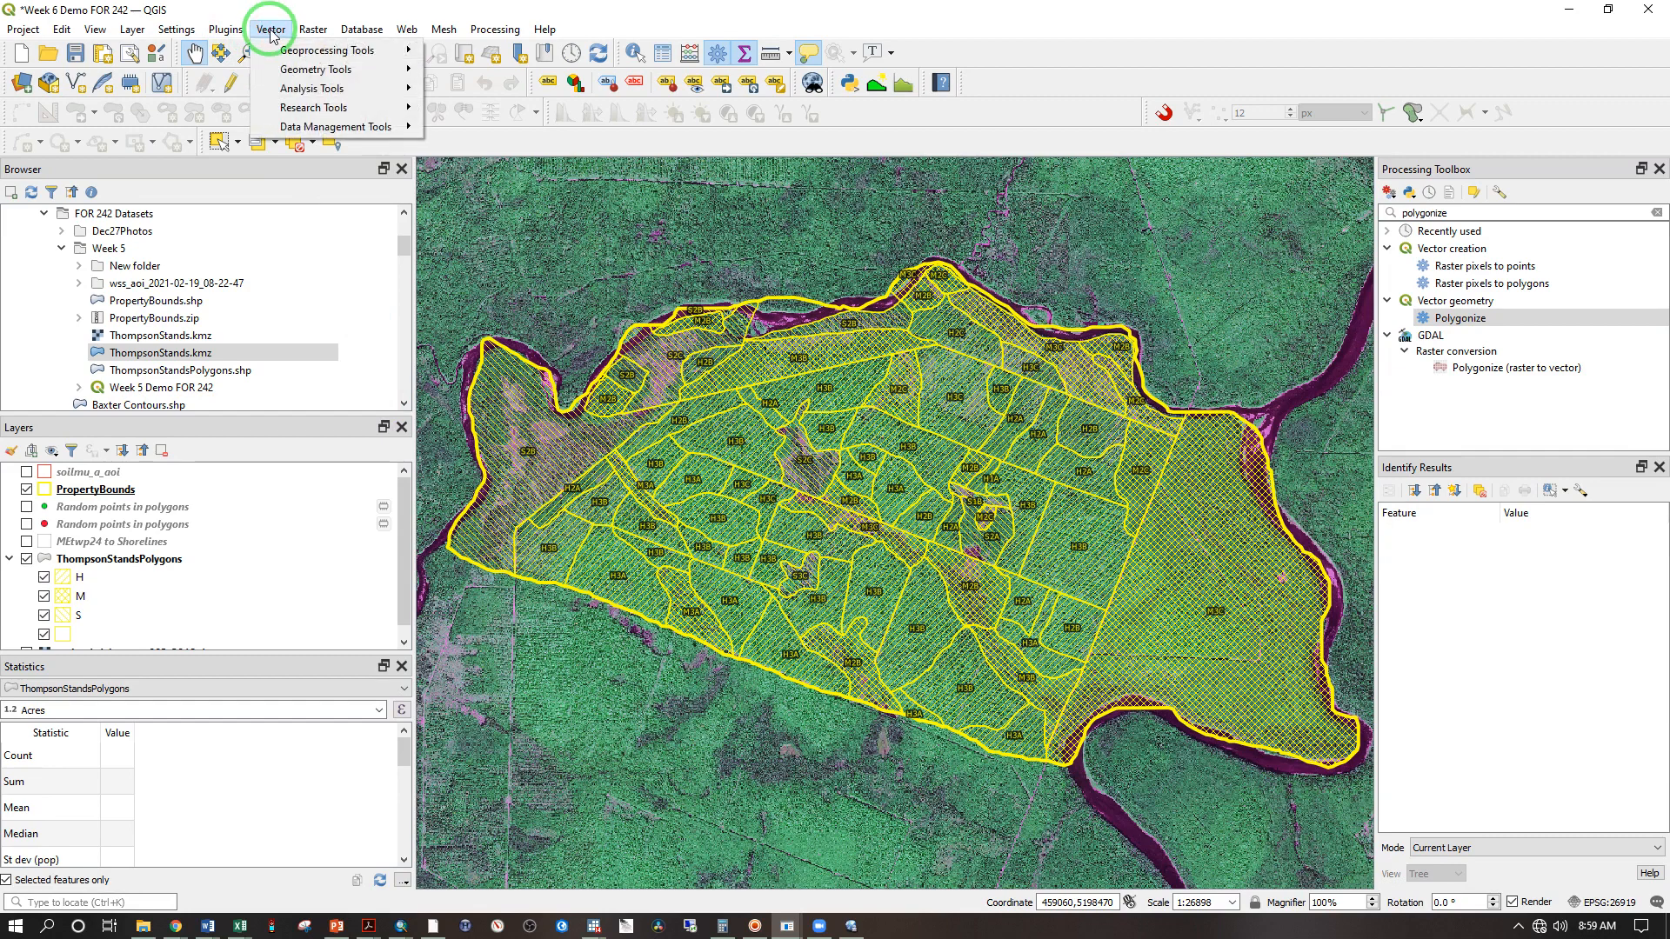
pyautogui.moveTo(305, 107)
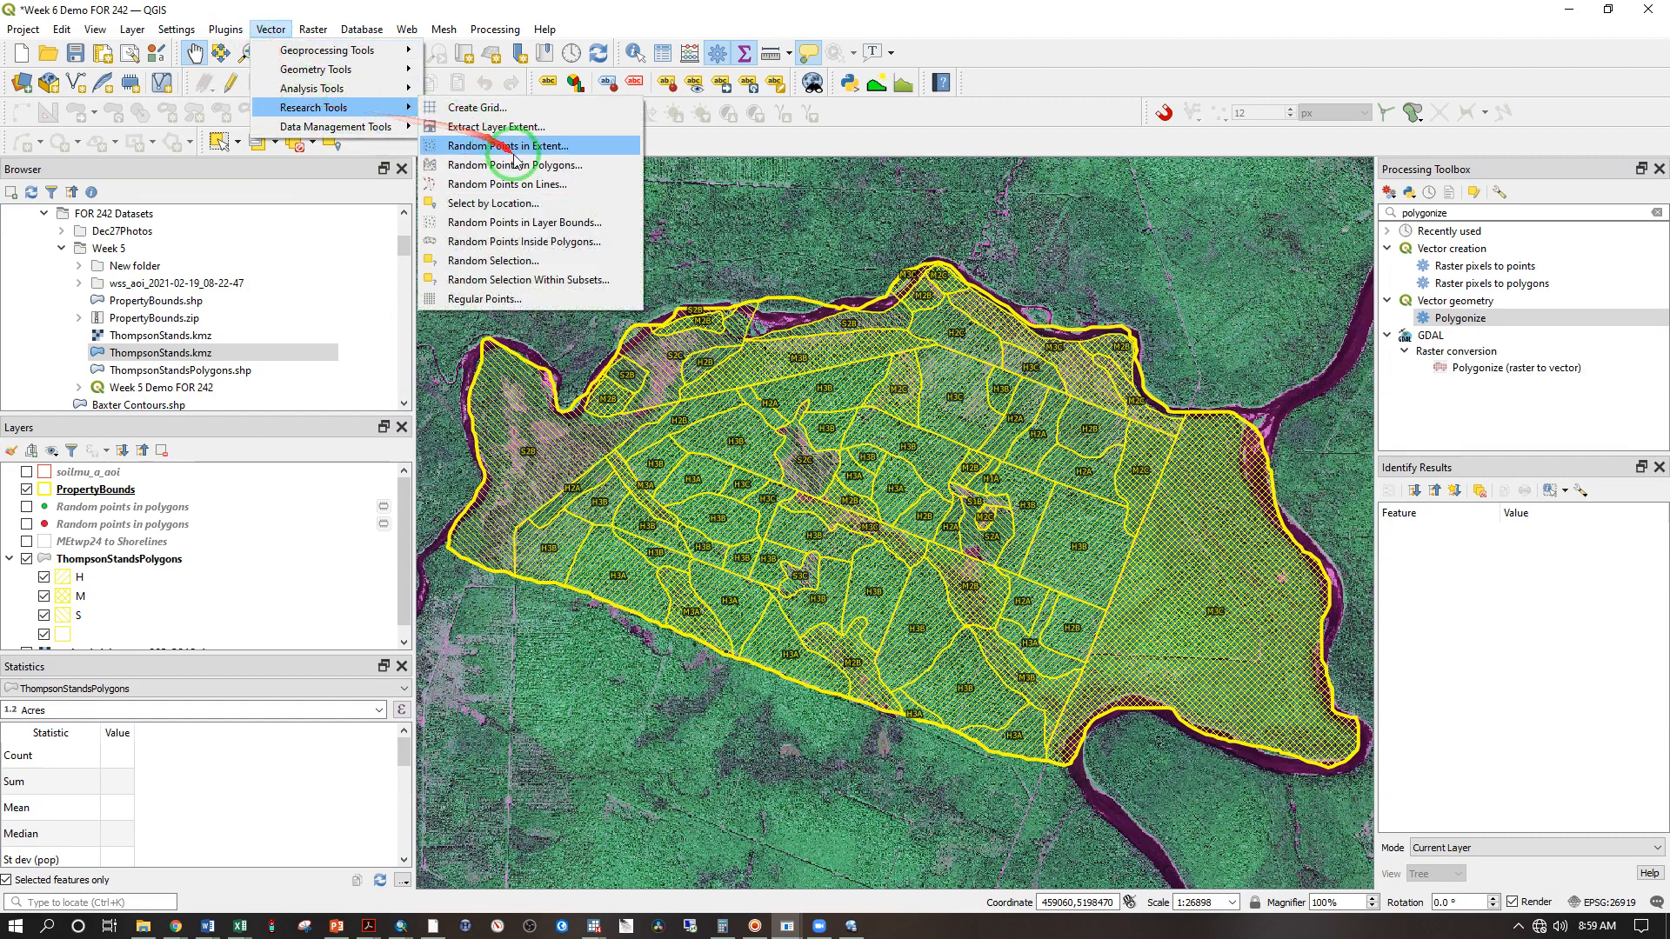
pyautogui.click(531, 299)
pyautogui.click(1025, 211)
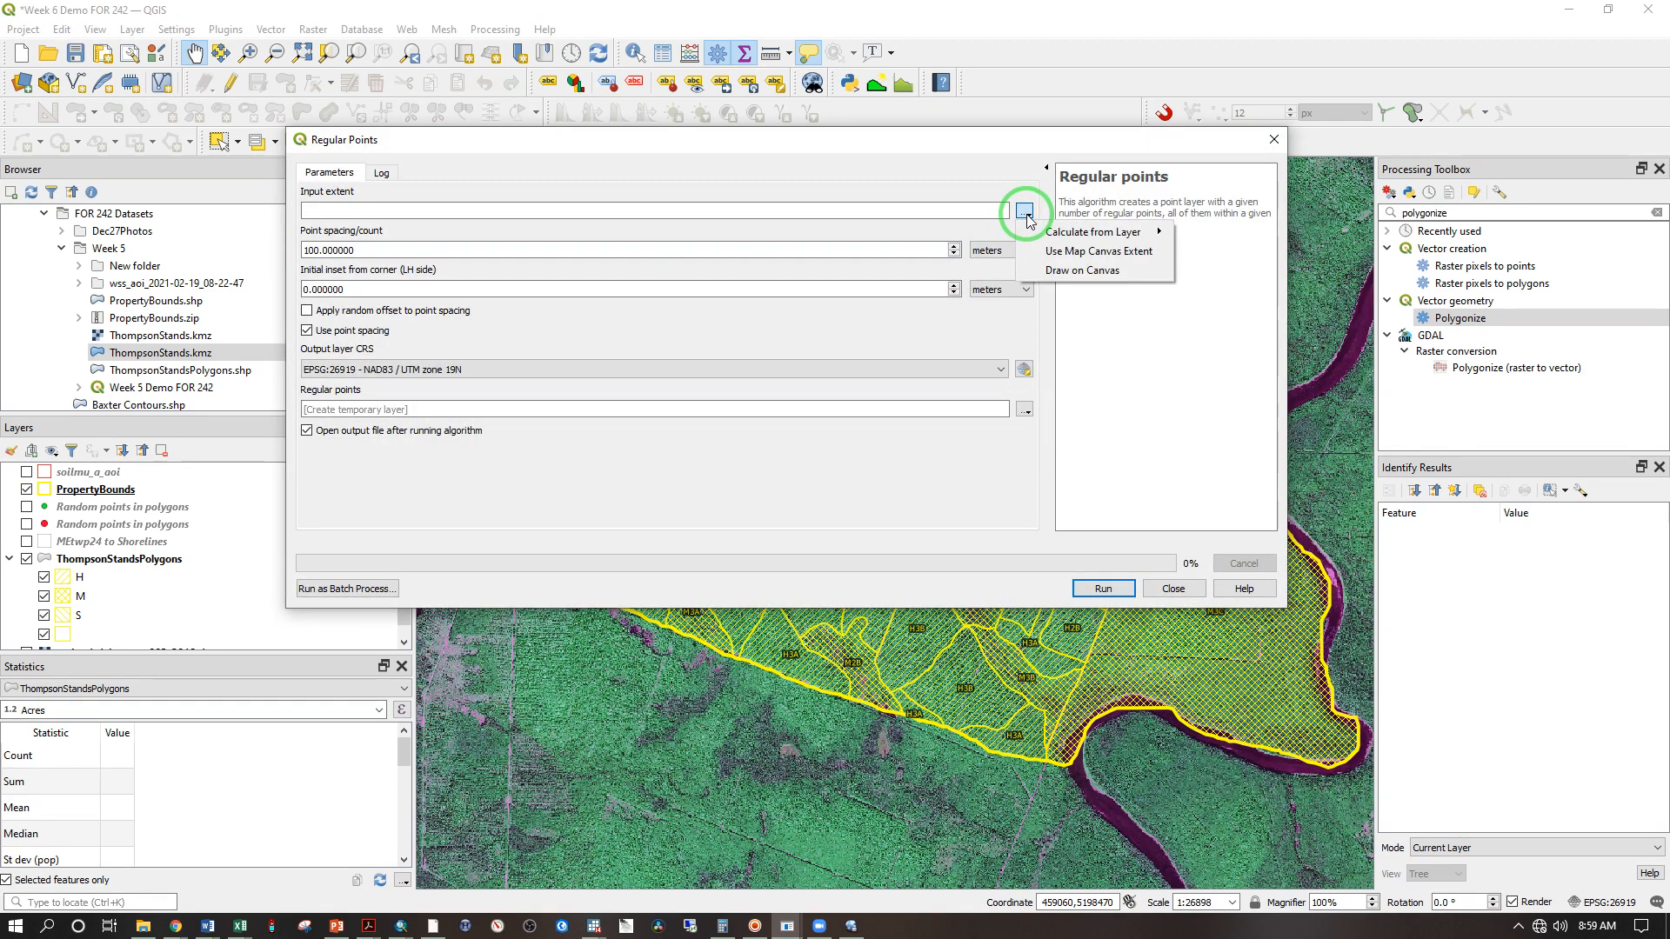
pyautogui.moveTo(1087, 232)
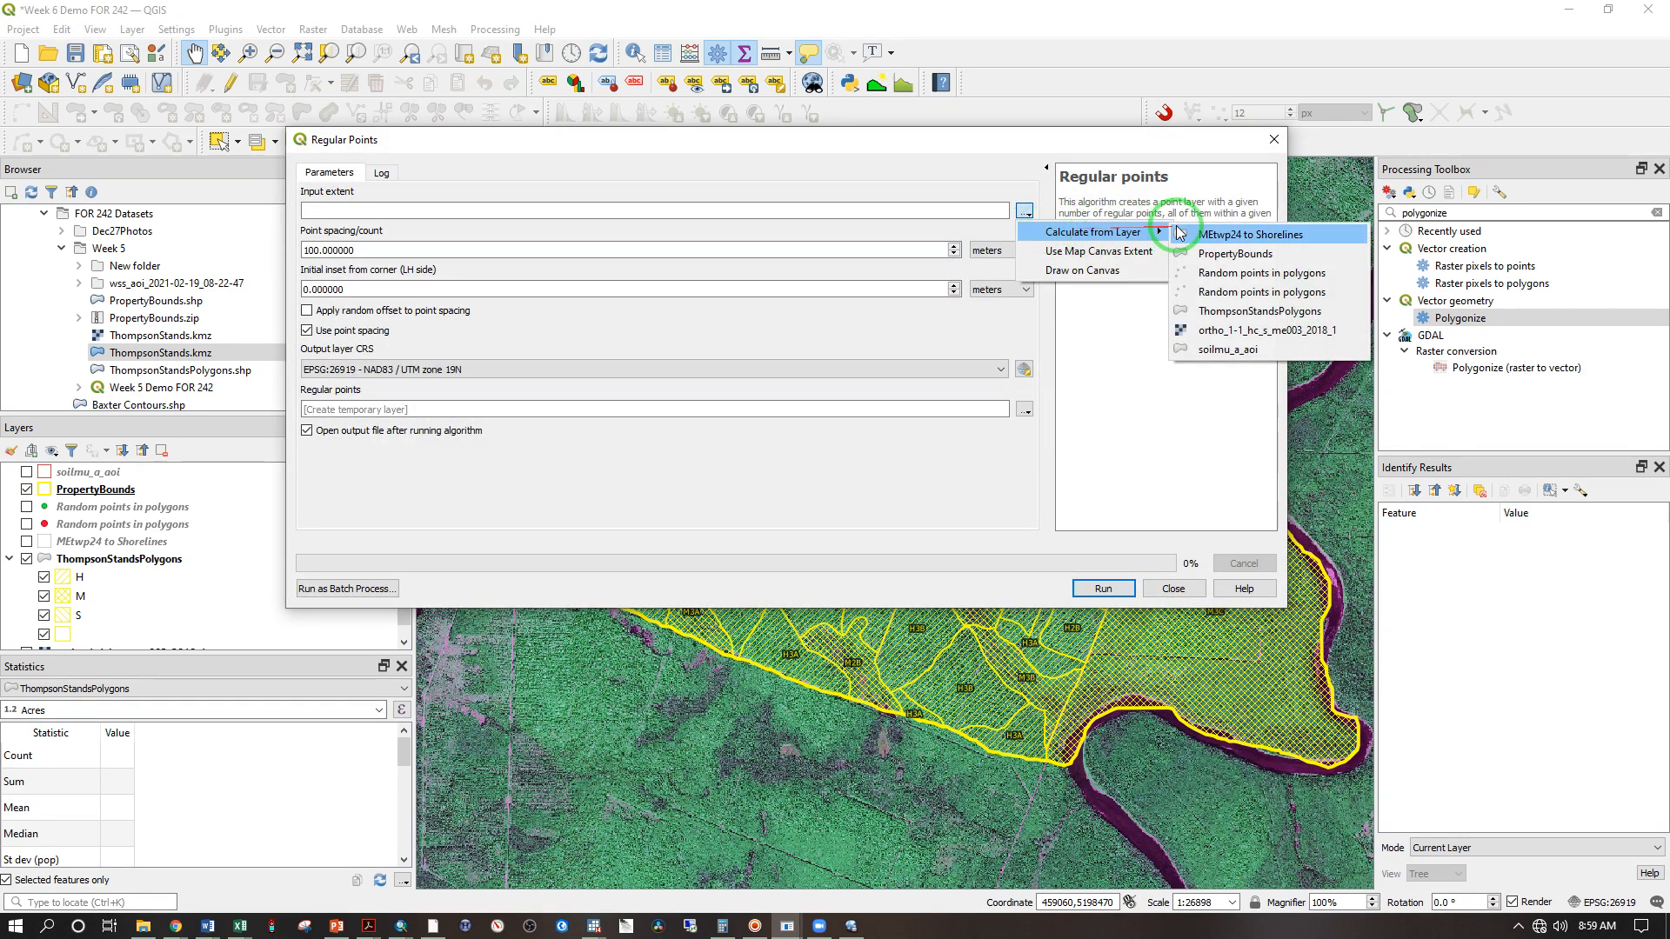
pyautogui.click(1261, 312)
pyautogui.click(302, 211)
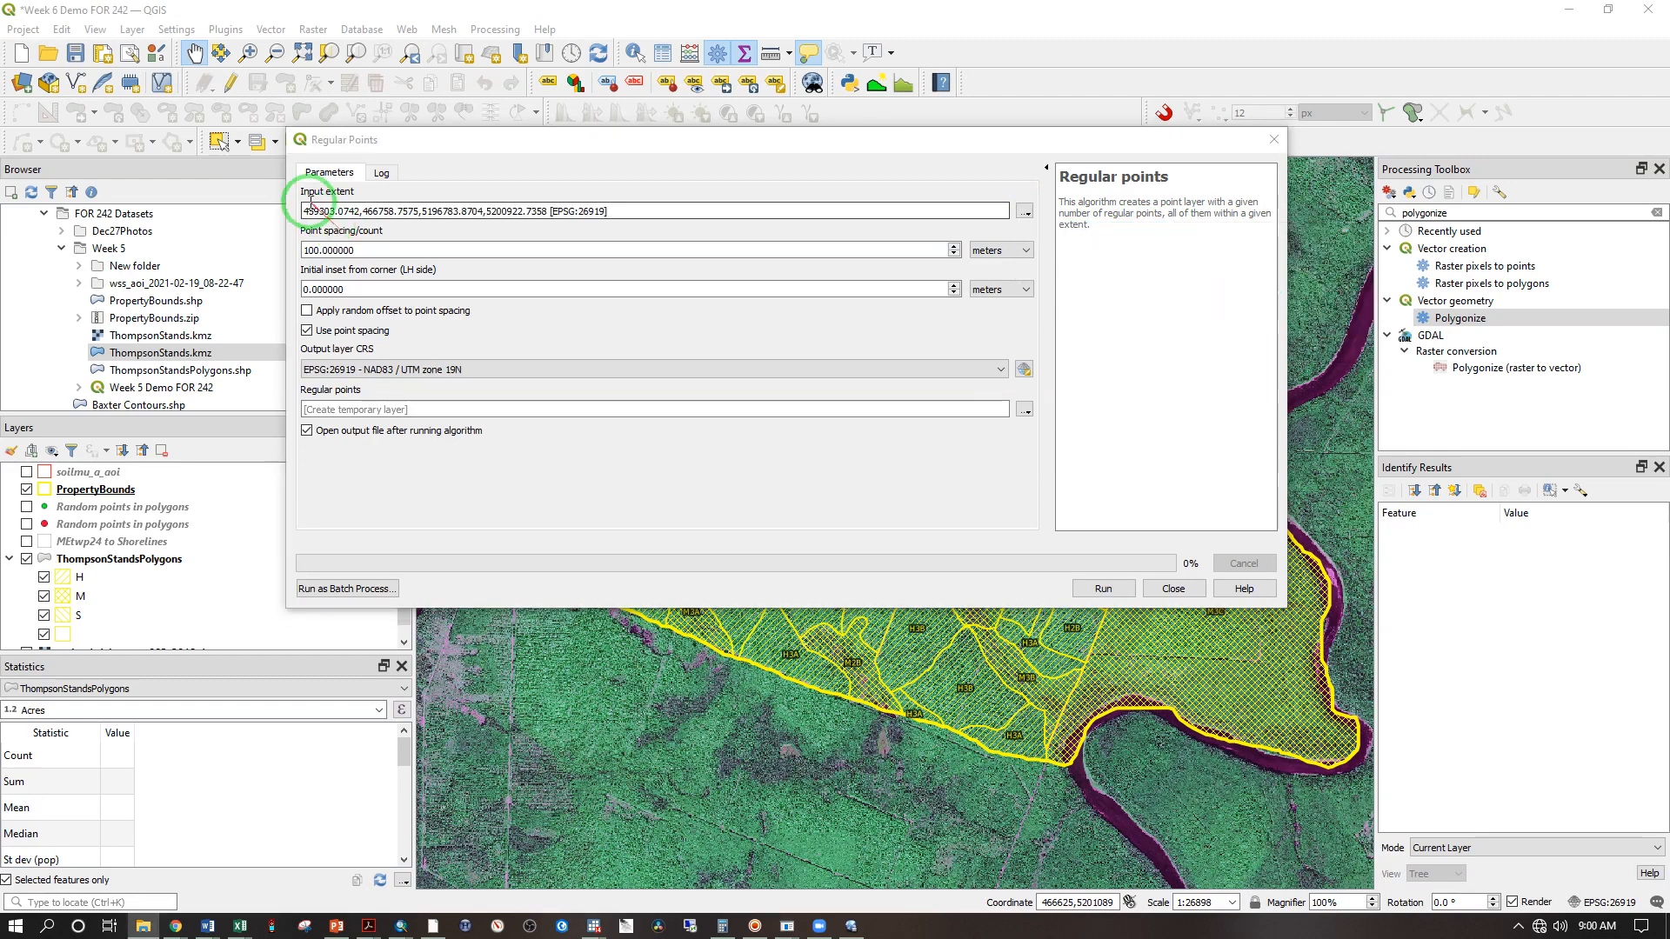
pyautogui.moveTo(302, 211); pyautogui.dragTo(336, 212)
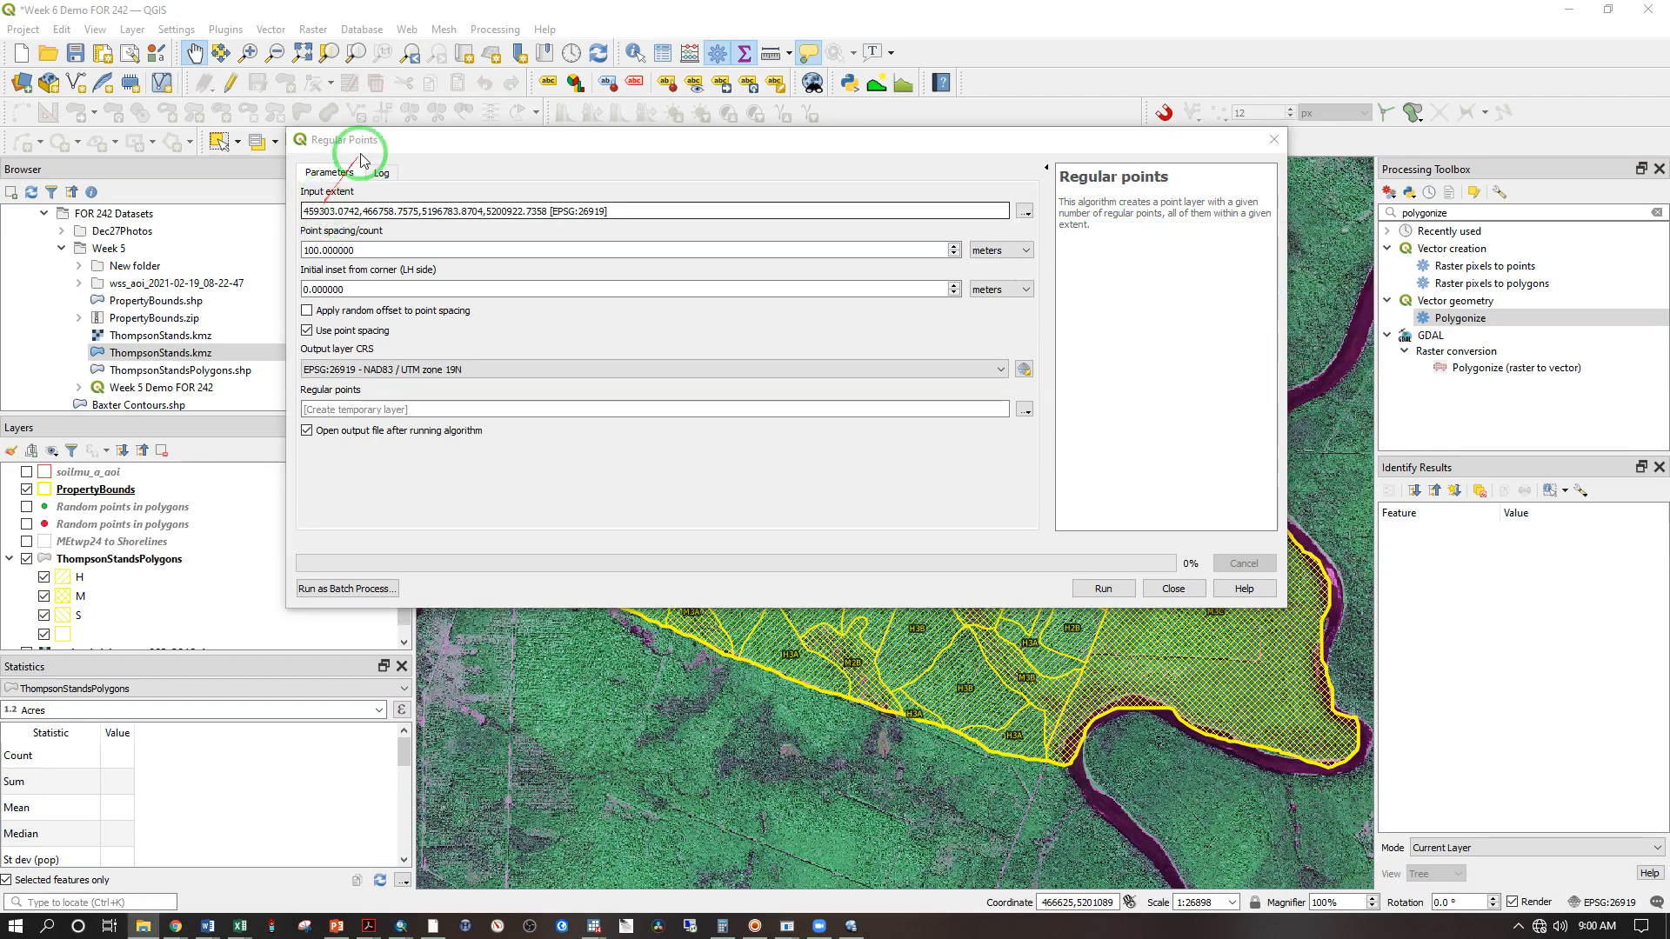
pyautogui.moveTo(362, 142); pyautogui.dragTo(1579, 218)
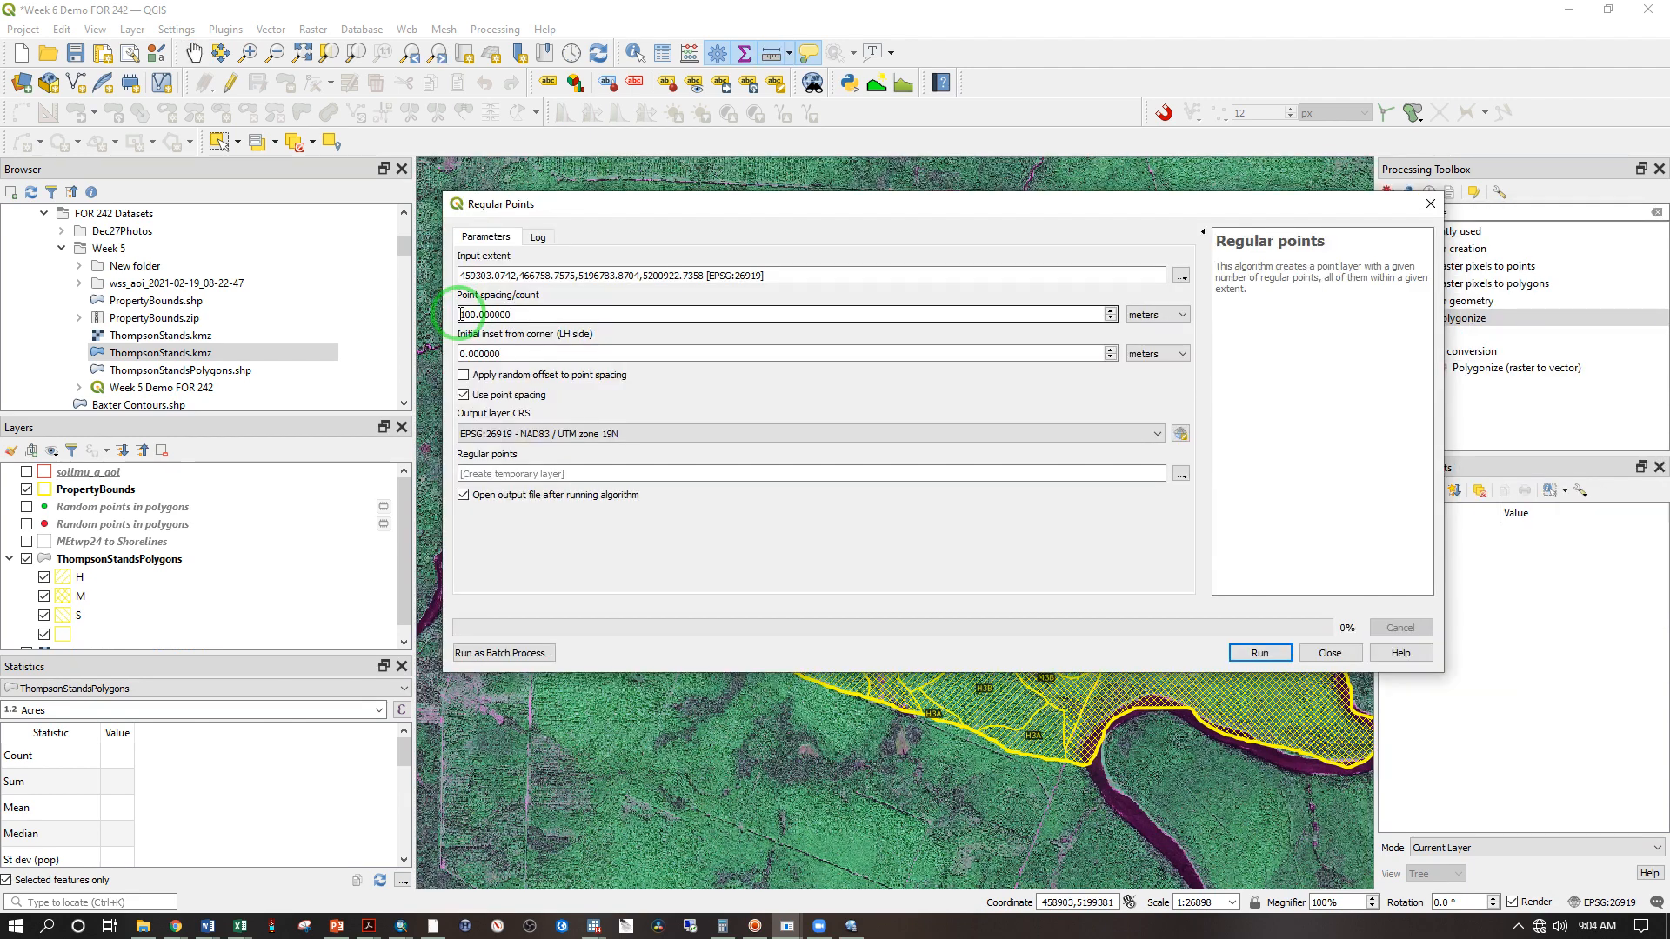
# Set the point spacing to 250 meters and generate the regular points as a temporary layer
pyautogui.doubleClick(493, 314)
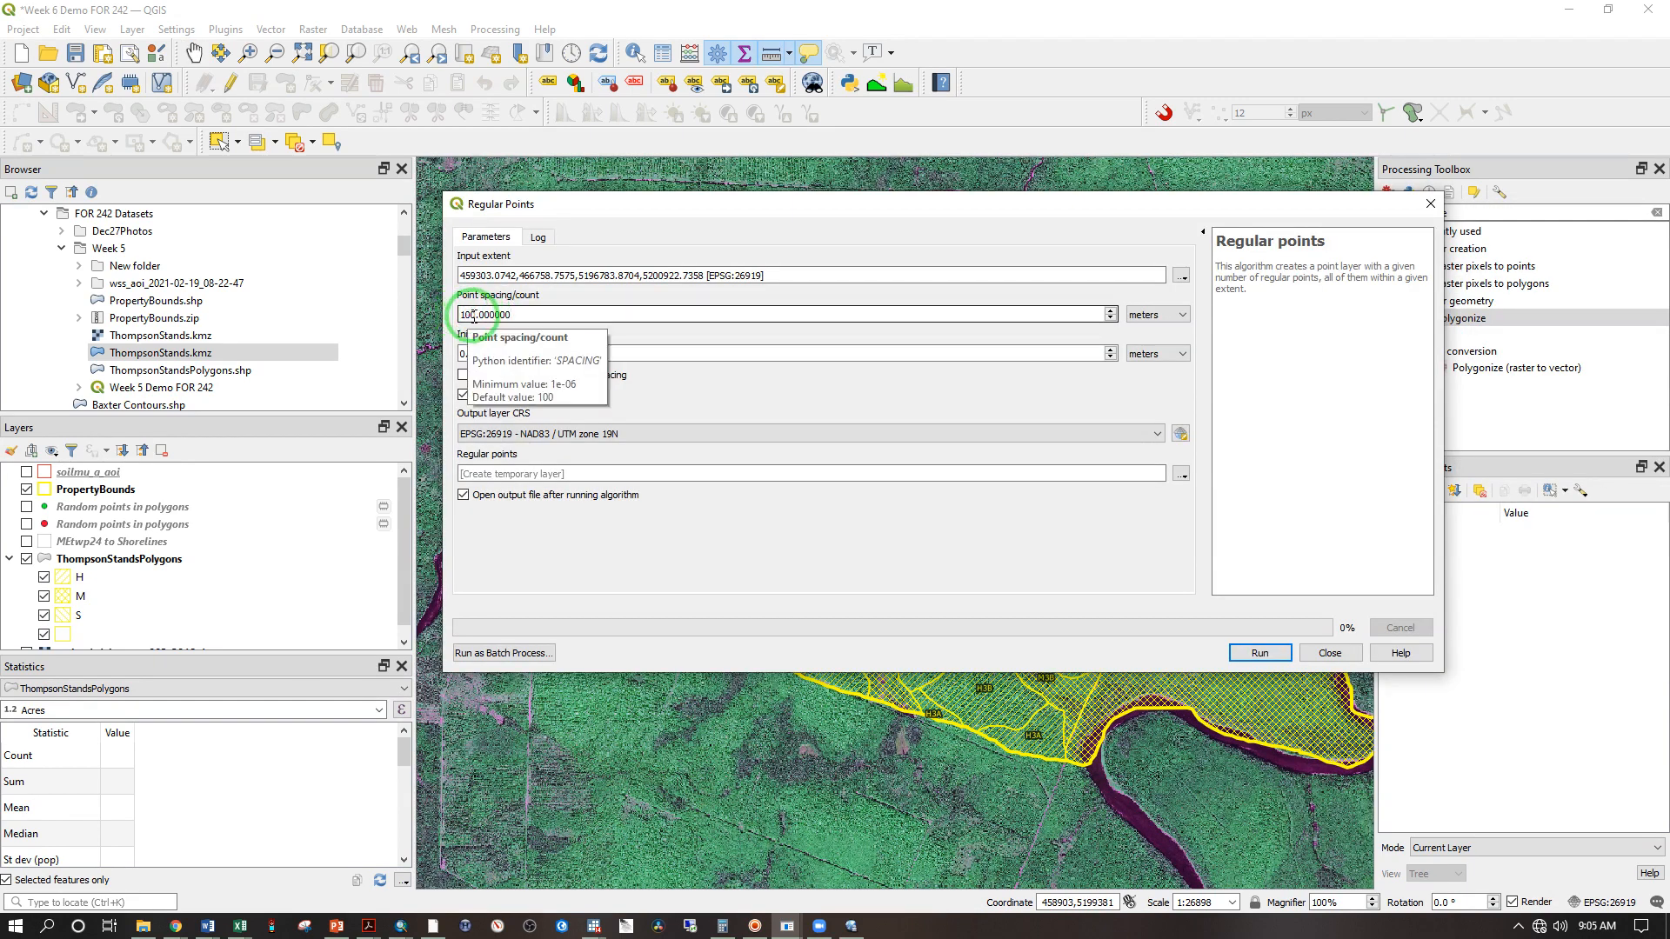
pyautogui.click(467, 314)
pyautogui.moveTo(469, 315); pyautogui.dragTo(446, 305)
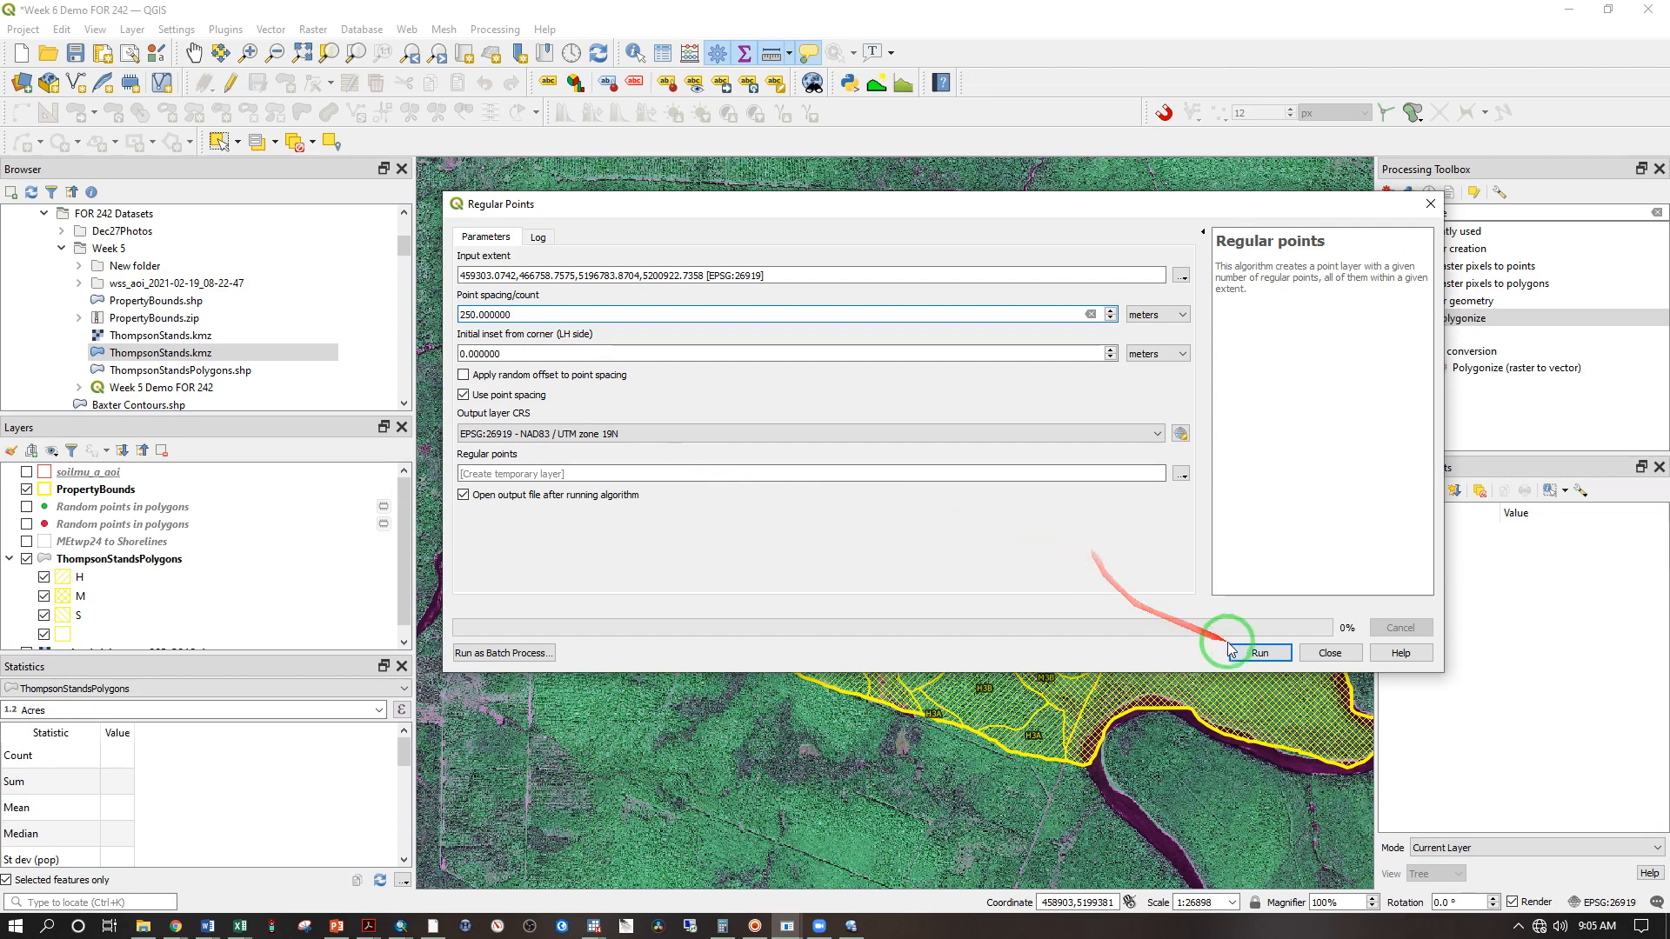
pyautogui.click(1260, 652)
pyautogui.click(1332, 653)
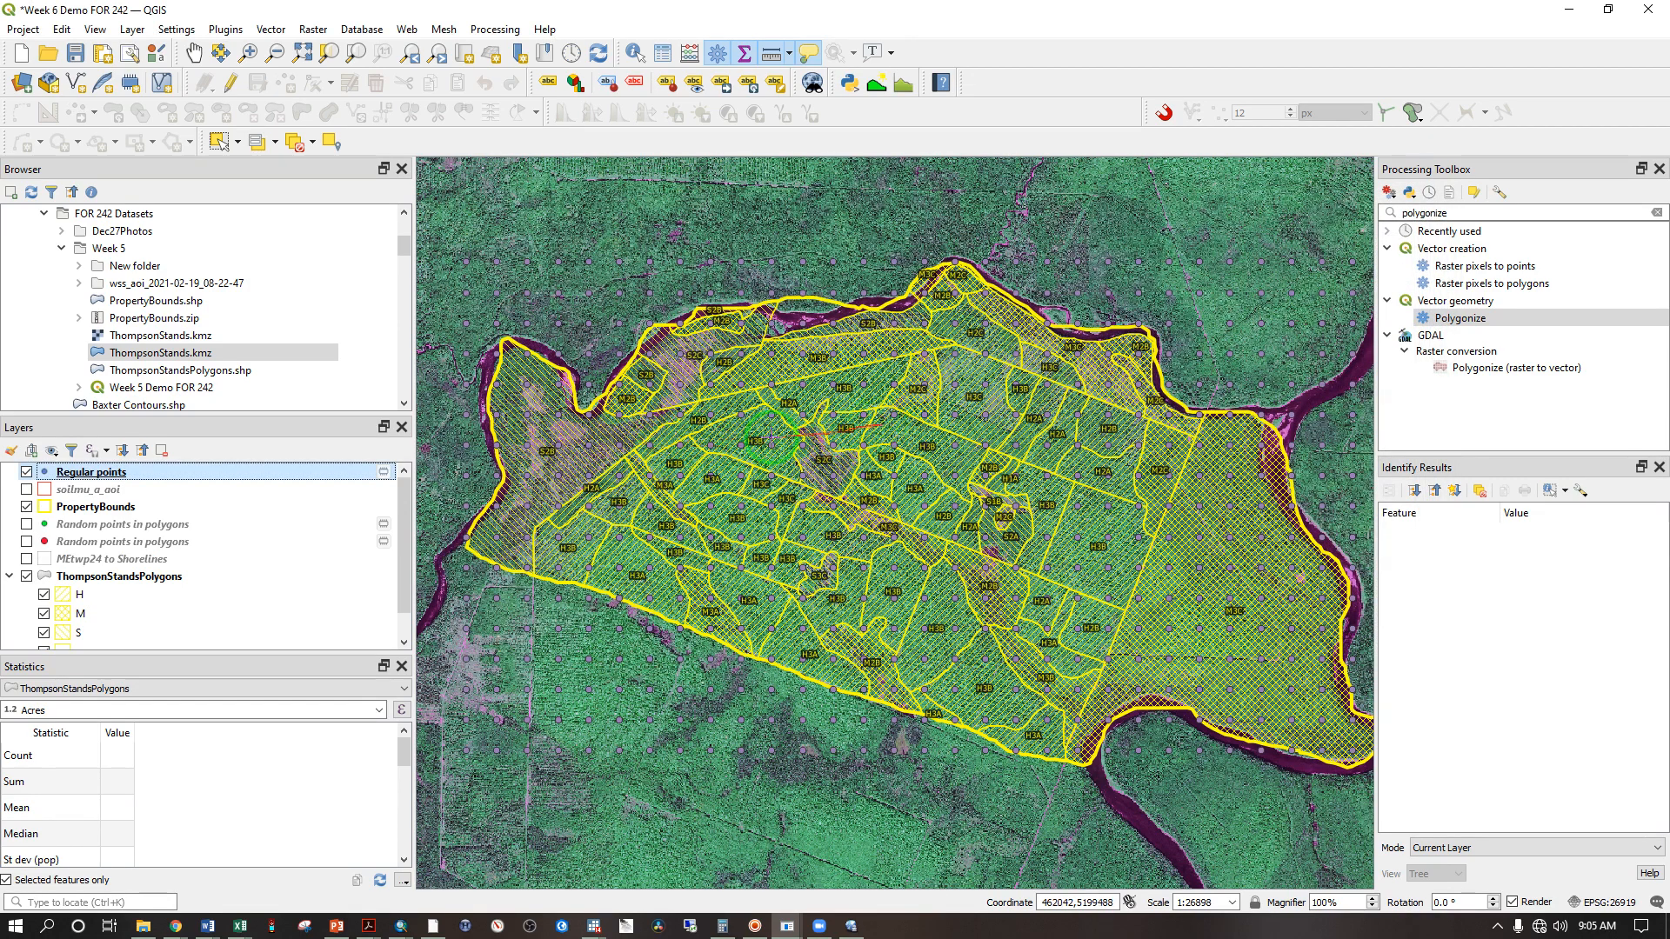
# Recolor the Regular points layer's markers bright green and apply the new symbology
pyautogui.doubleClick(44, 475)
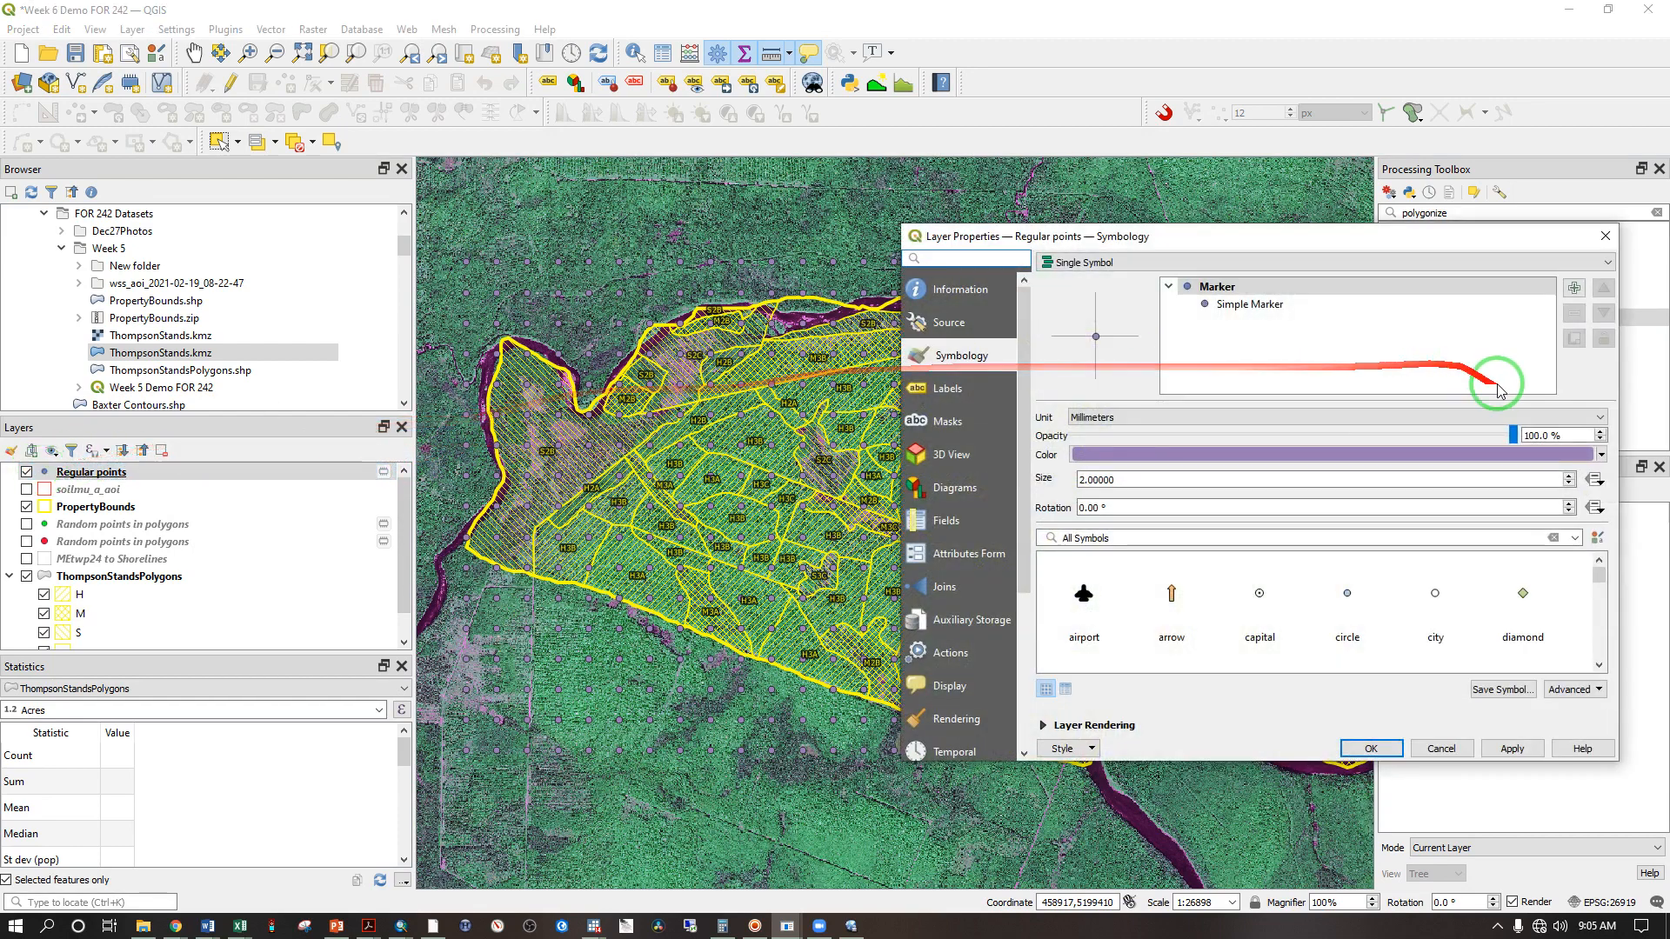
pyautogui.click(1601, 455)
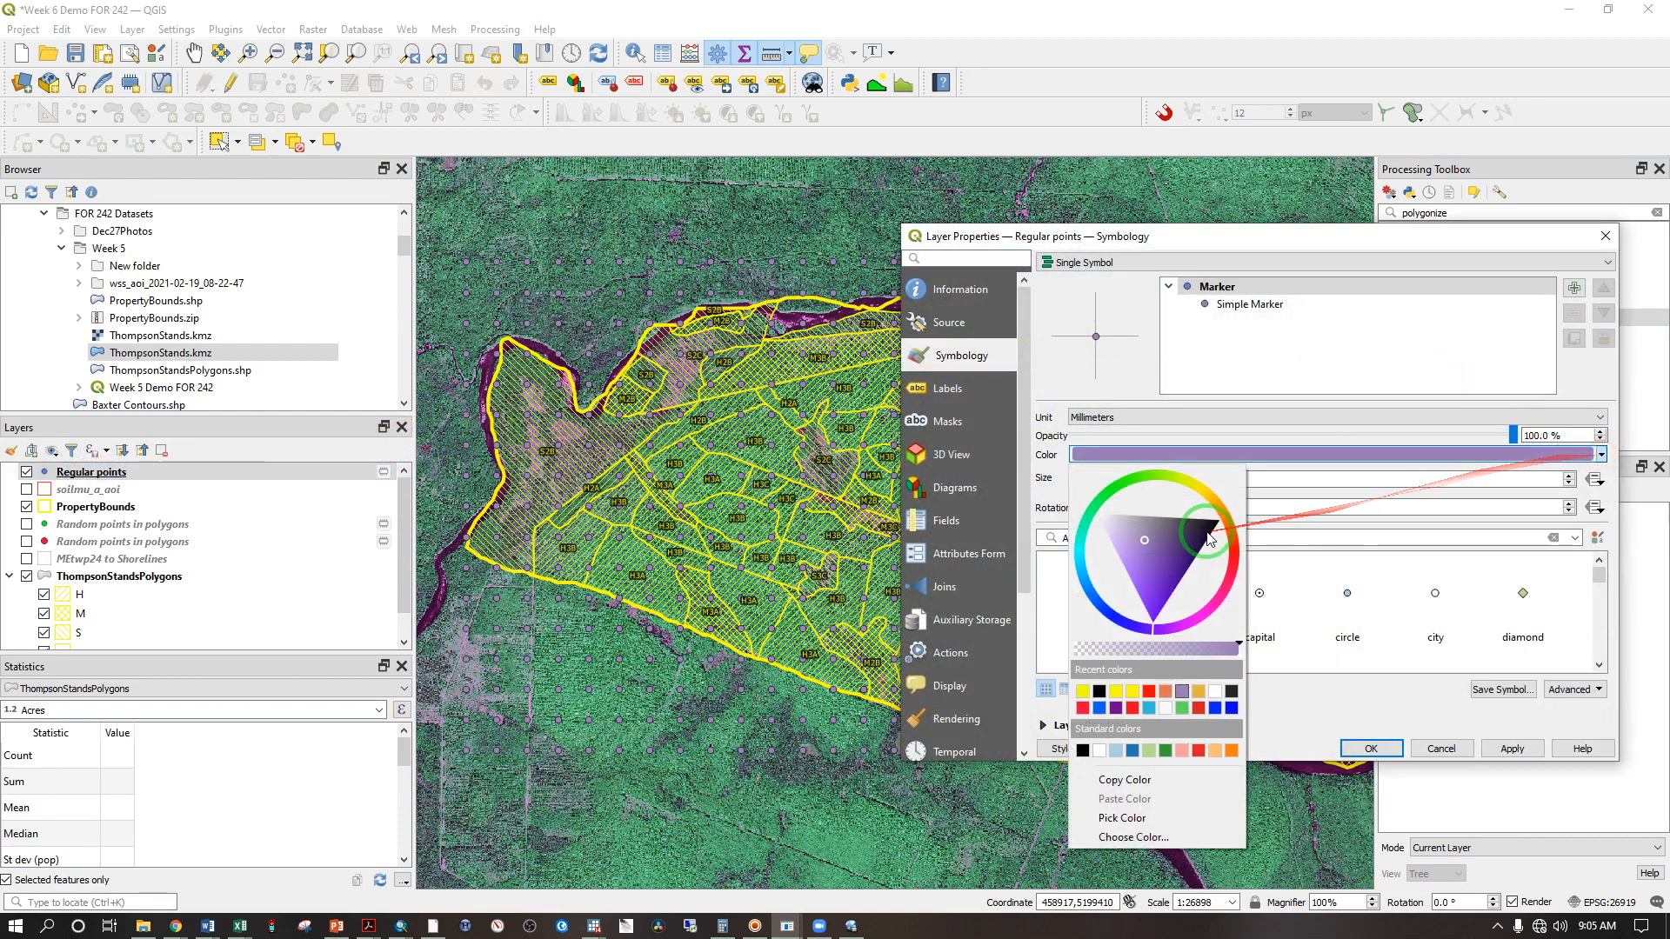
pyautogui.click(1096, 512)
pyautogui.moveTo(1096, 510); pyautogui.dragTo(1109, 499)
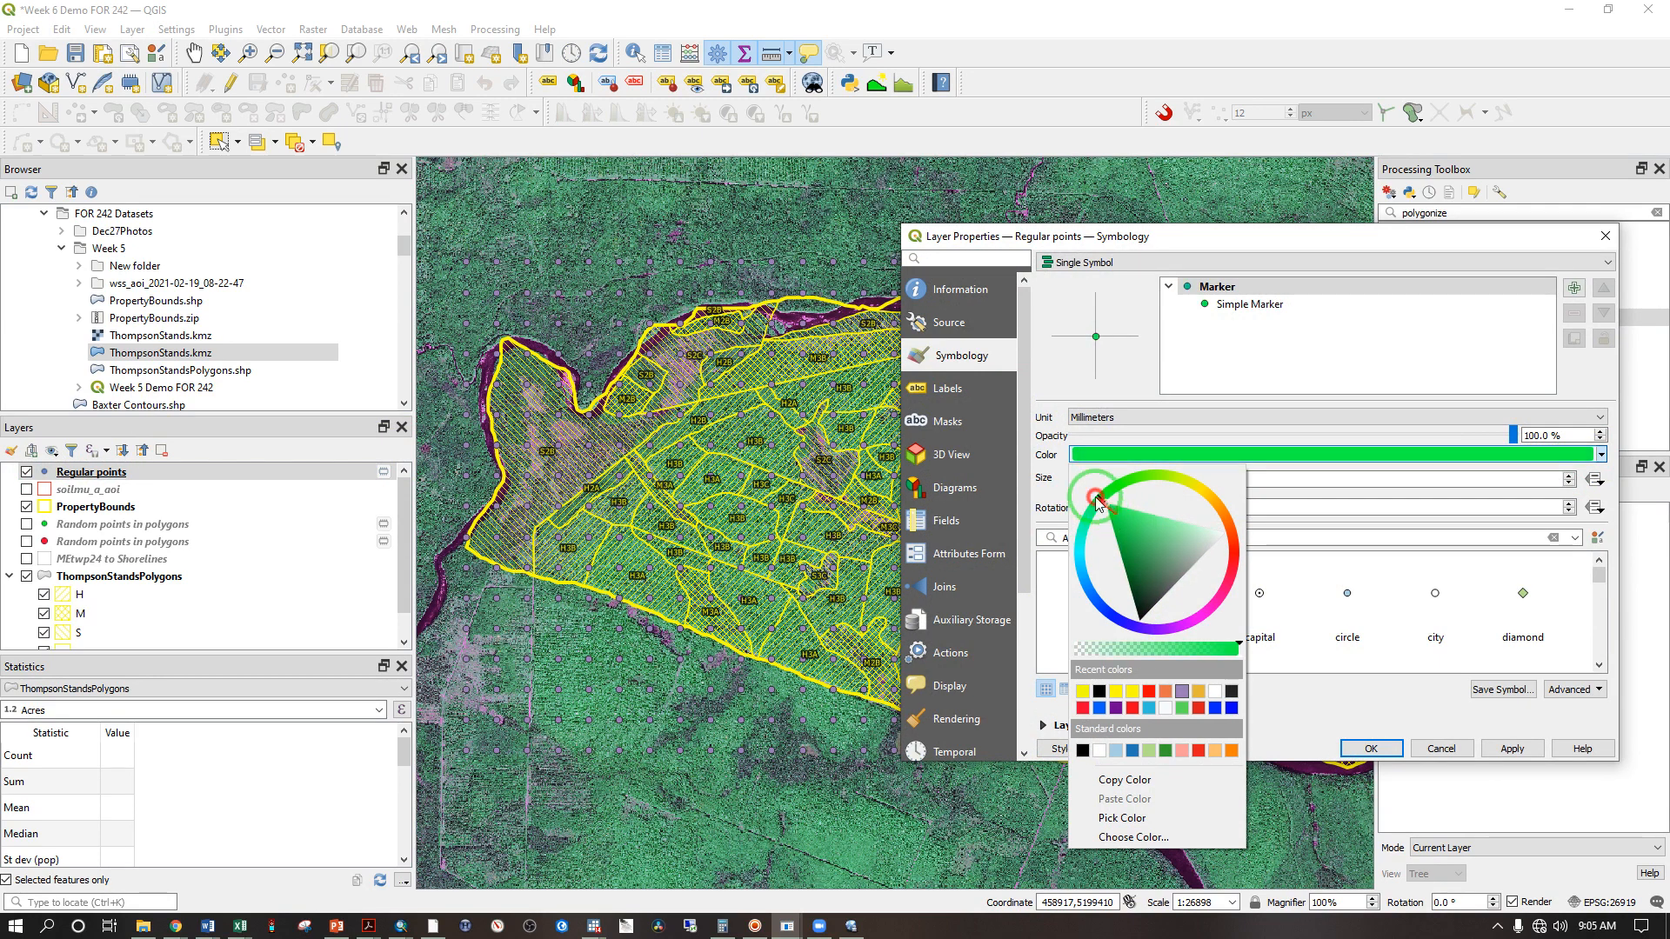
pyautogui.click(1369, 747)
pyautogui.click(1369, 747)
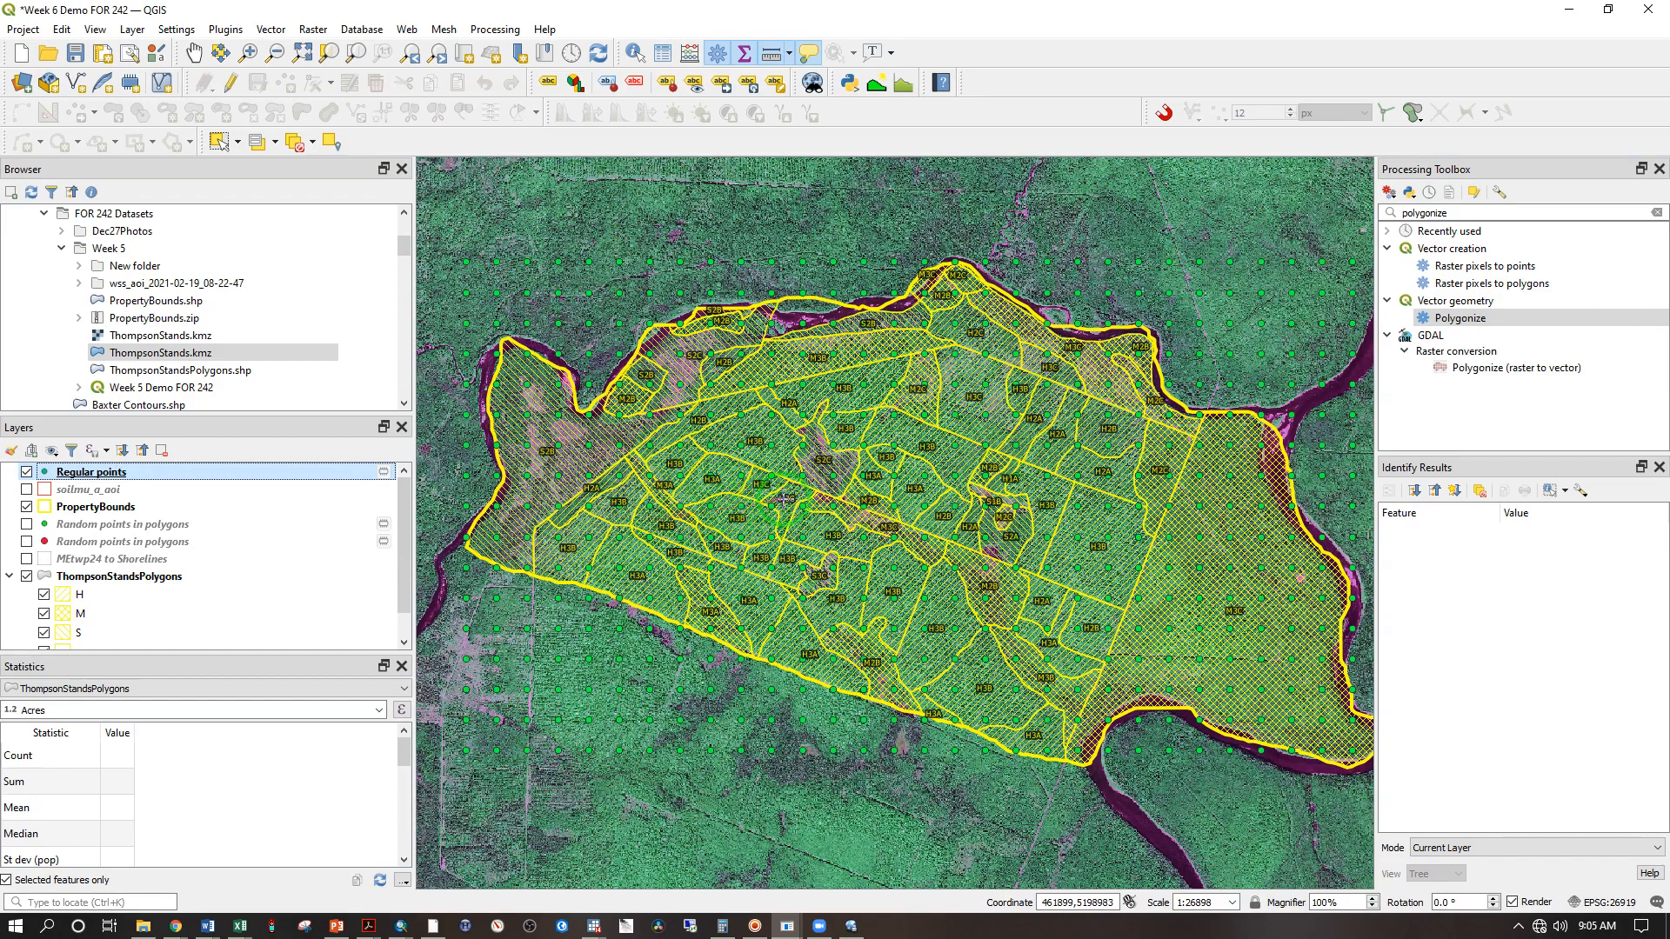
# Intersect the Regular points layer with ThompsonStandsPolygons into a temporary layer, and hide the Regular points layer
pyautogui.scroll(1, 857, 405)
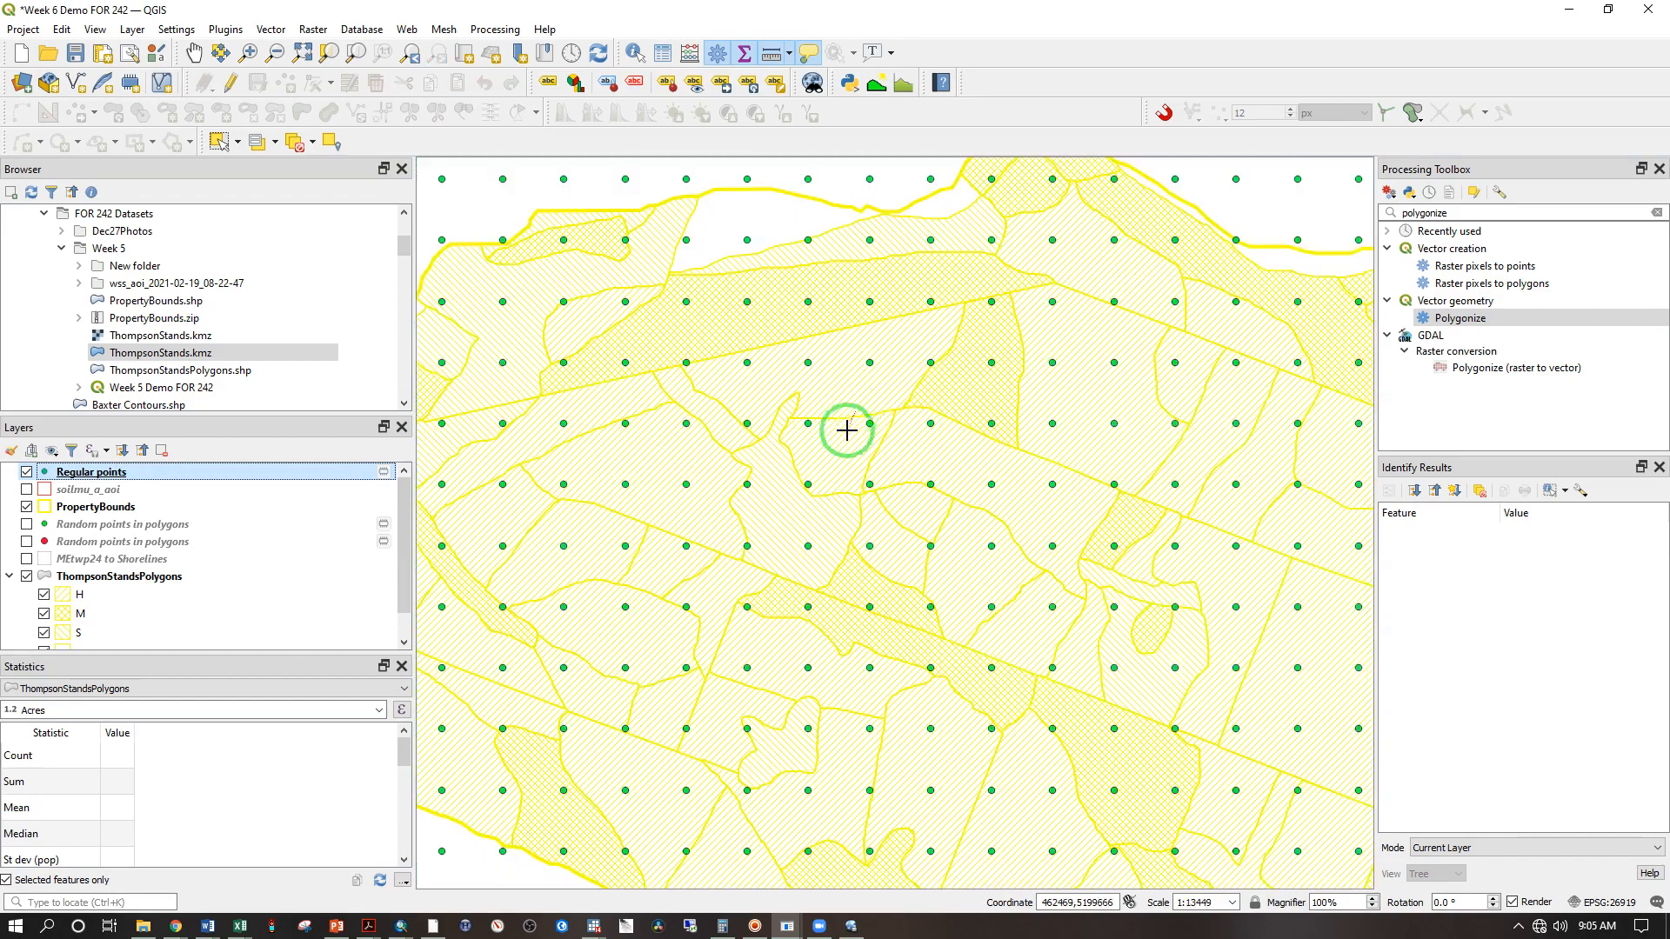
pyautogui.scroll(1, 833, 451)
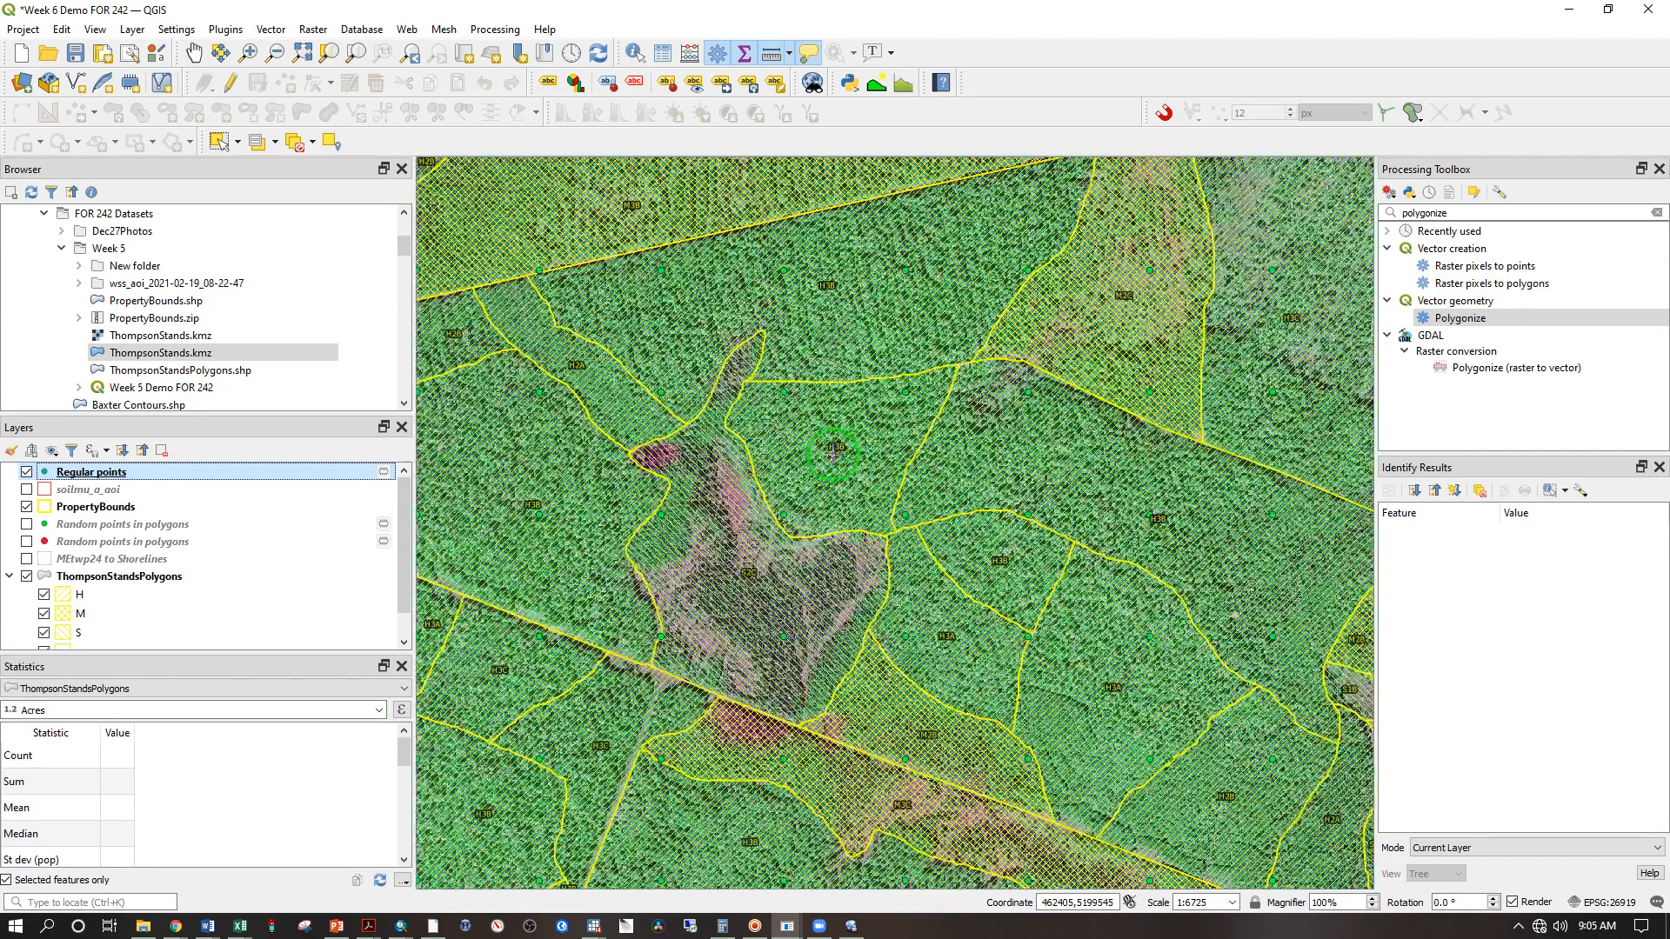
pyautogui.scroll(-2, 837, 383)
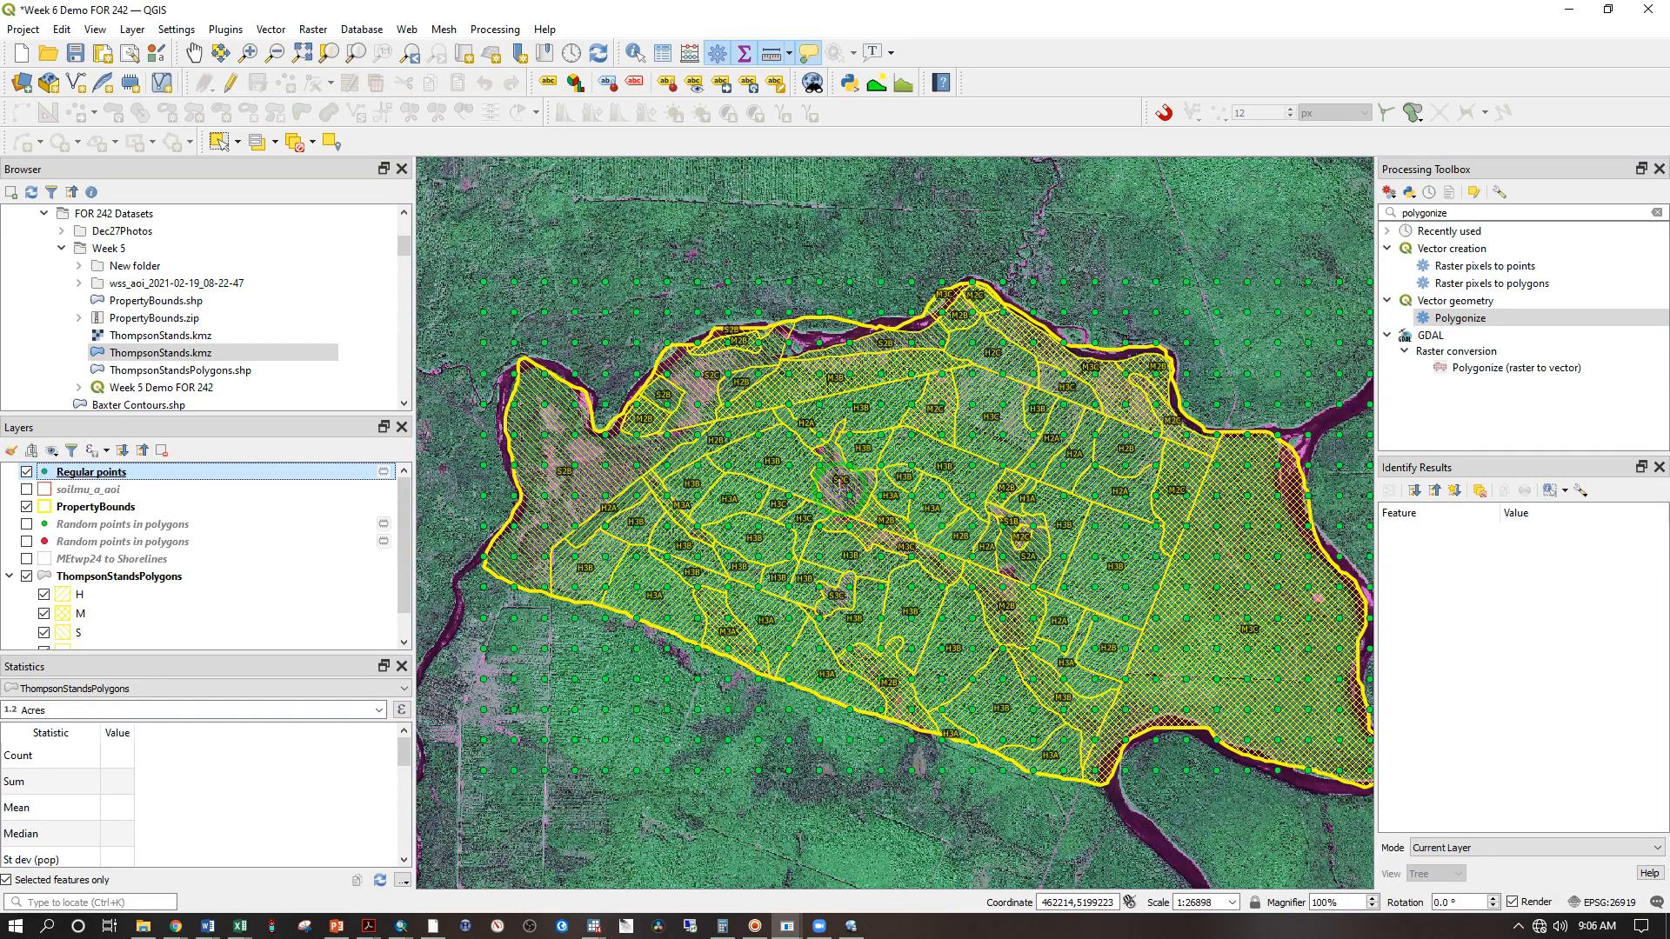
pyautogui.click(267, 31)
pyautogui.moveTo(258, 59)
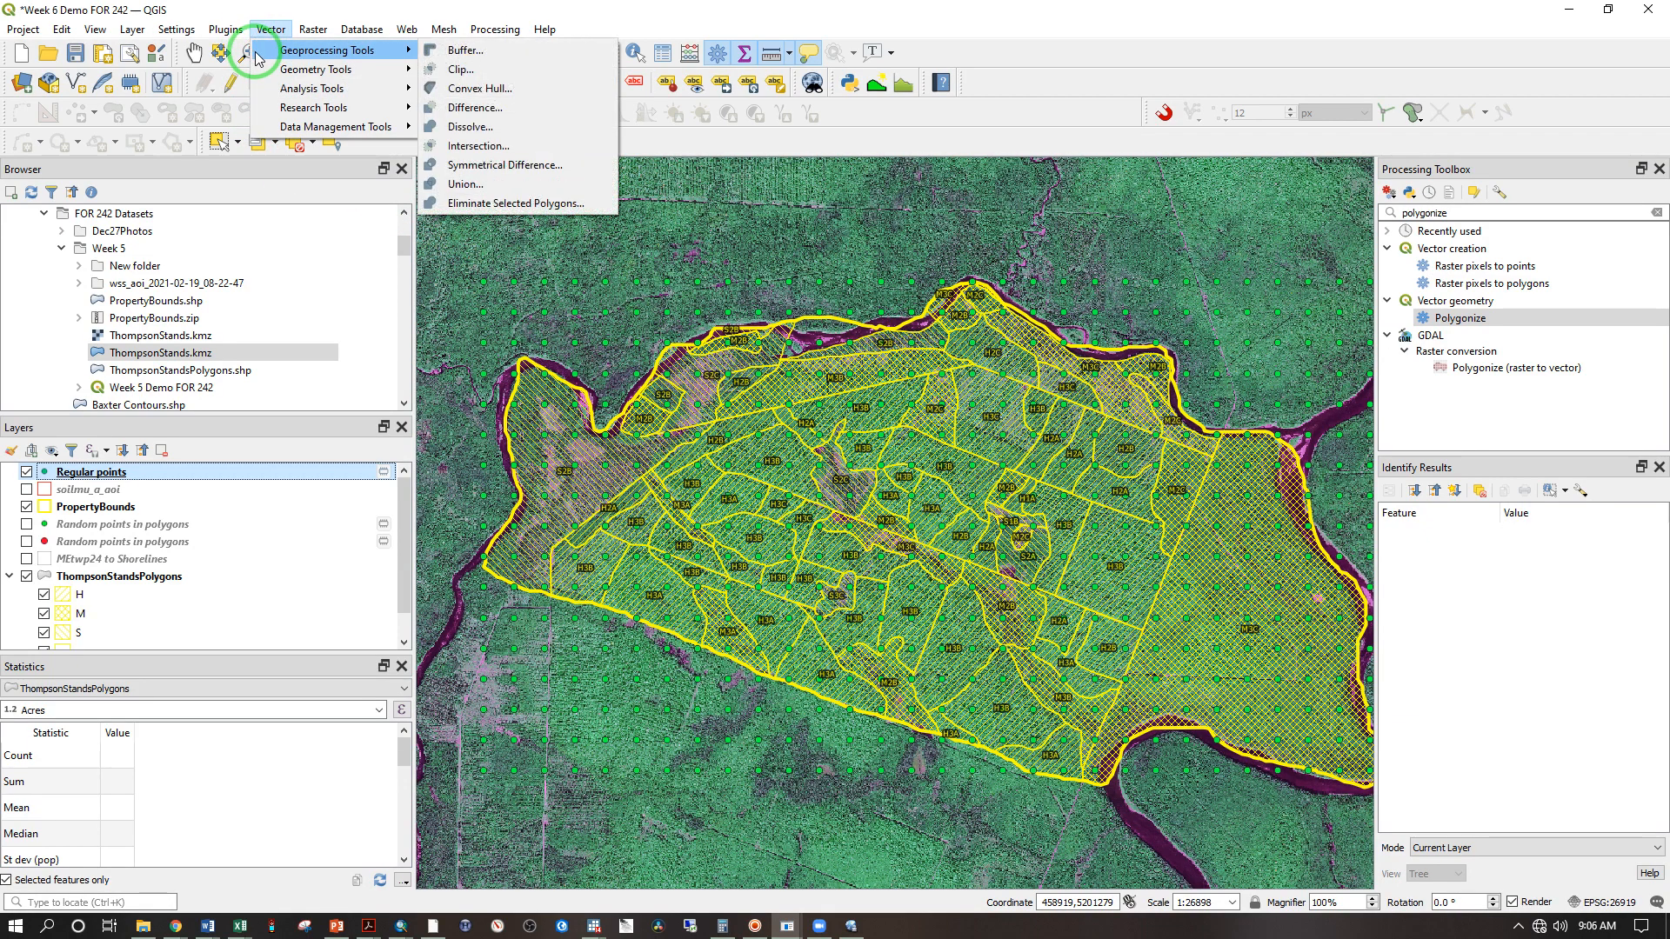
pyautogui.click(475, 148)
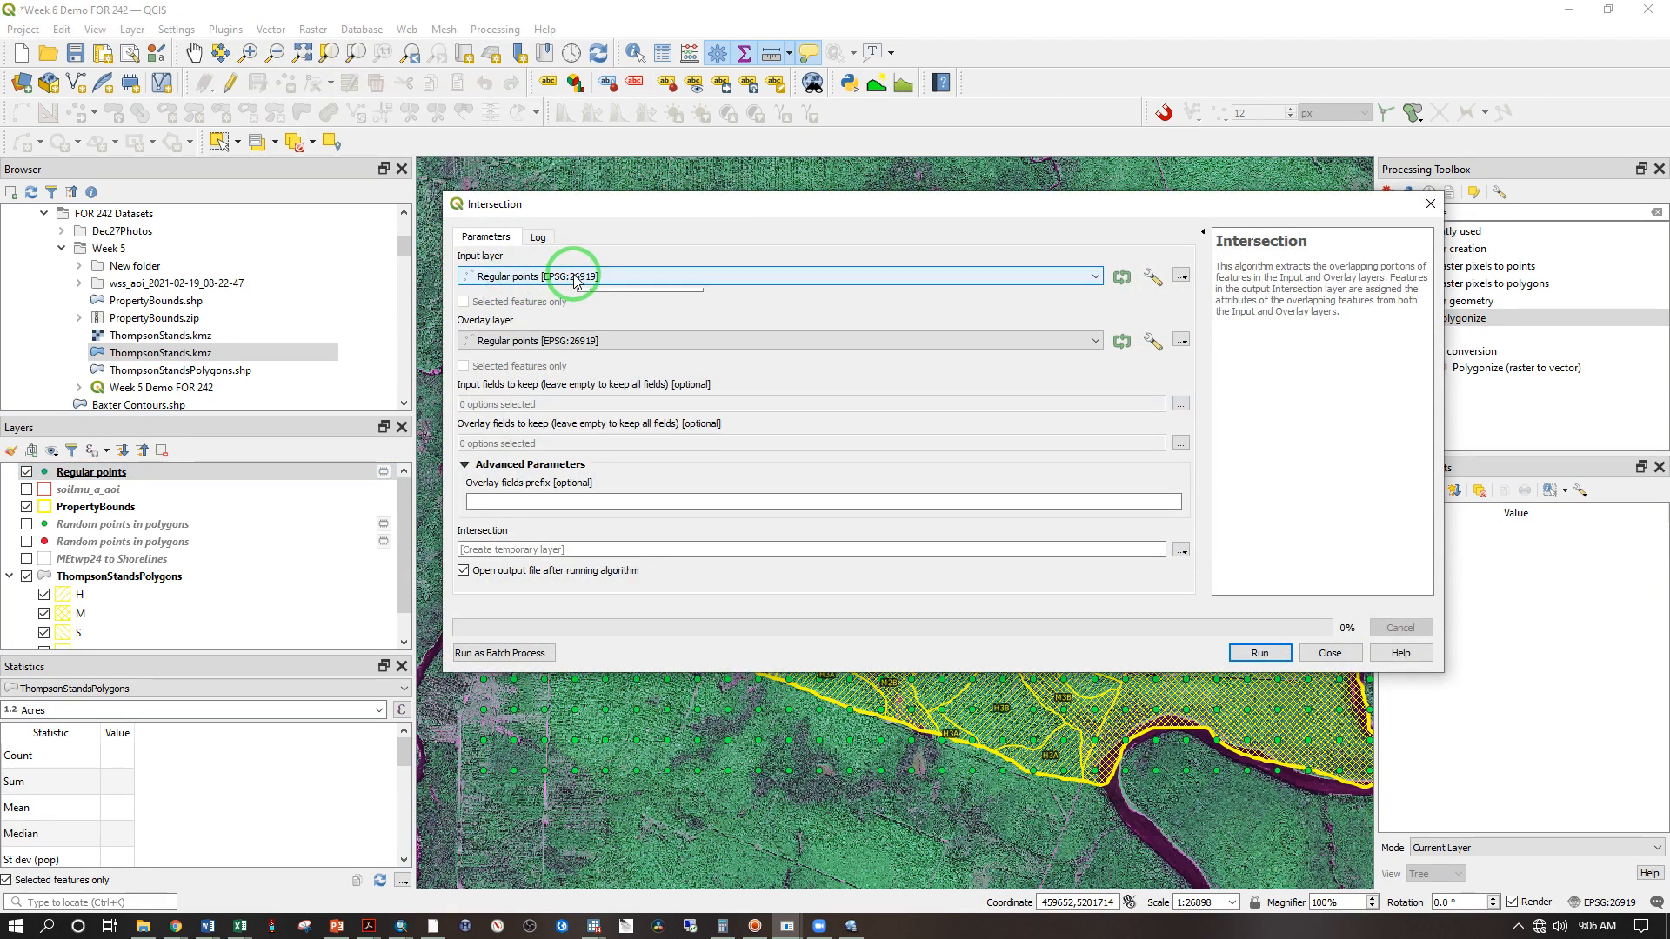
pyautogui.click(511, 348)
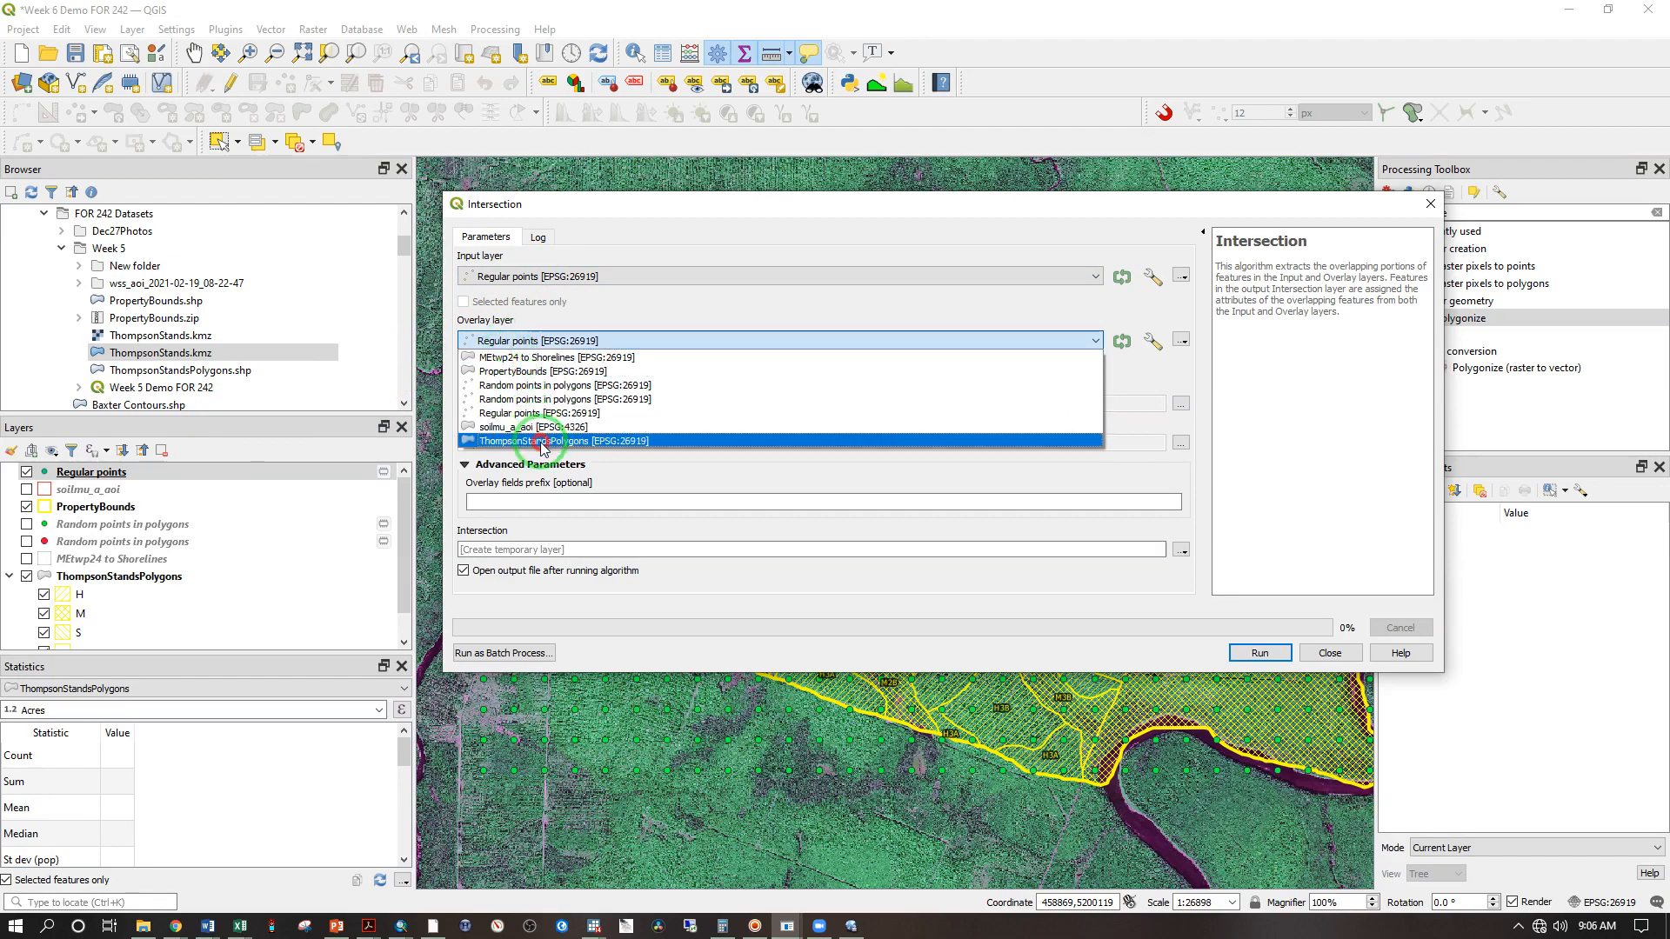
pyautogui.click(541, 442)
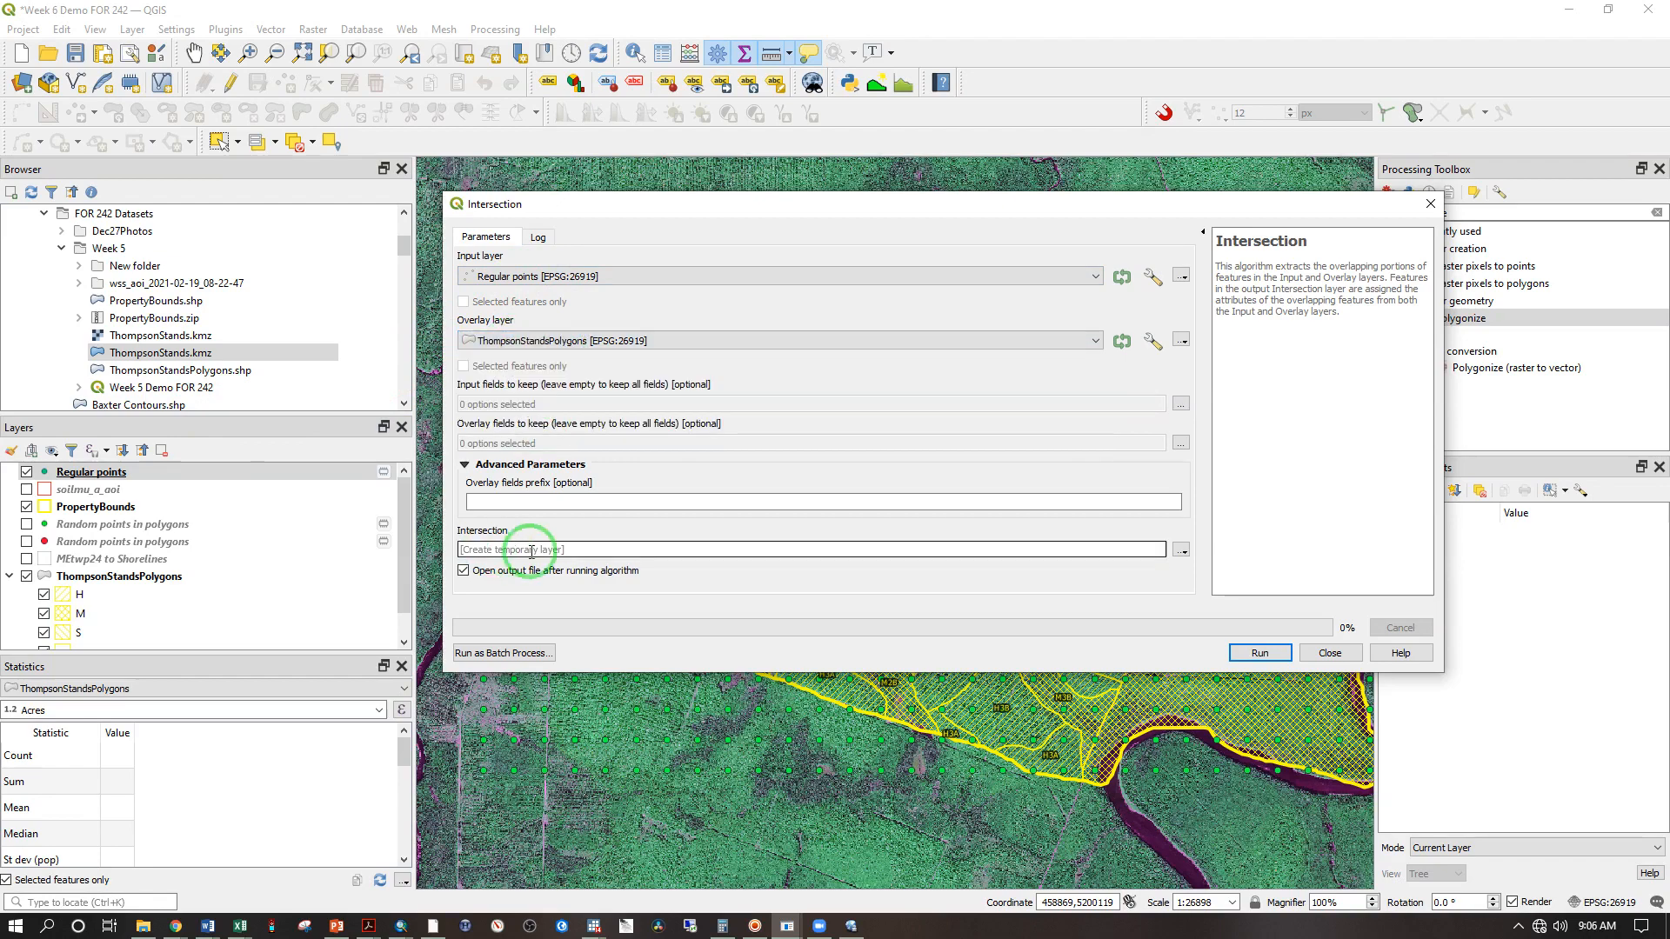
pyautogui.click(1268, 660)
pyautogui.click(1307, 653)
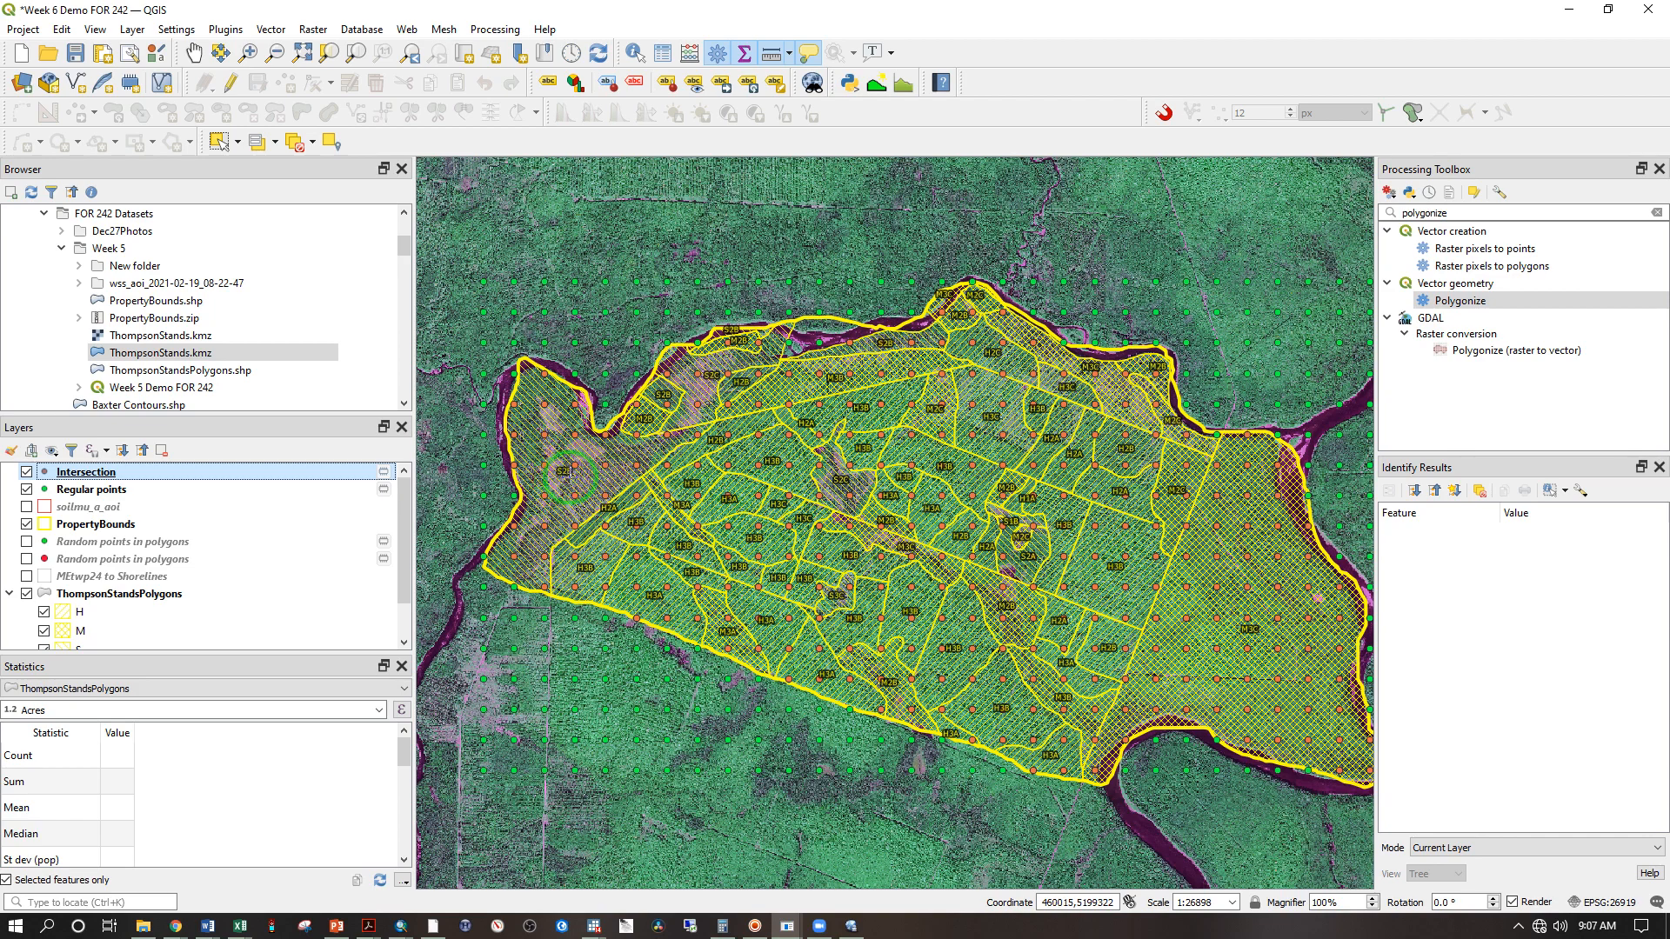
pyautogui.click(26, 490)
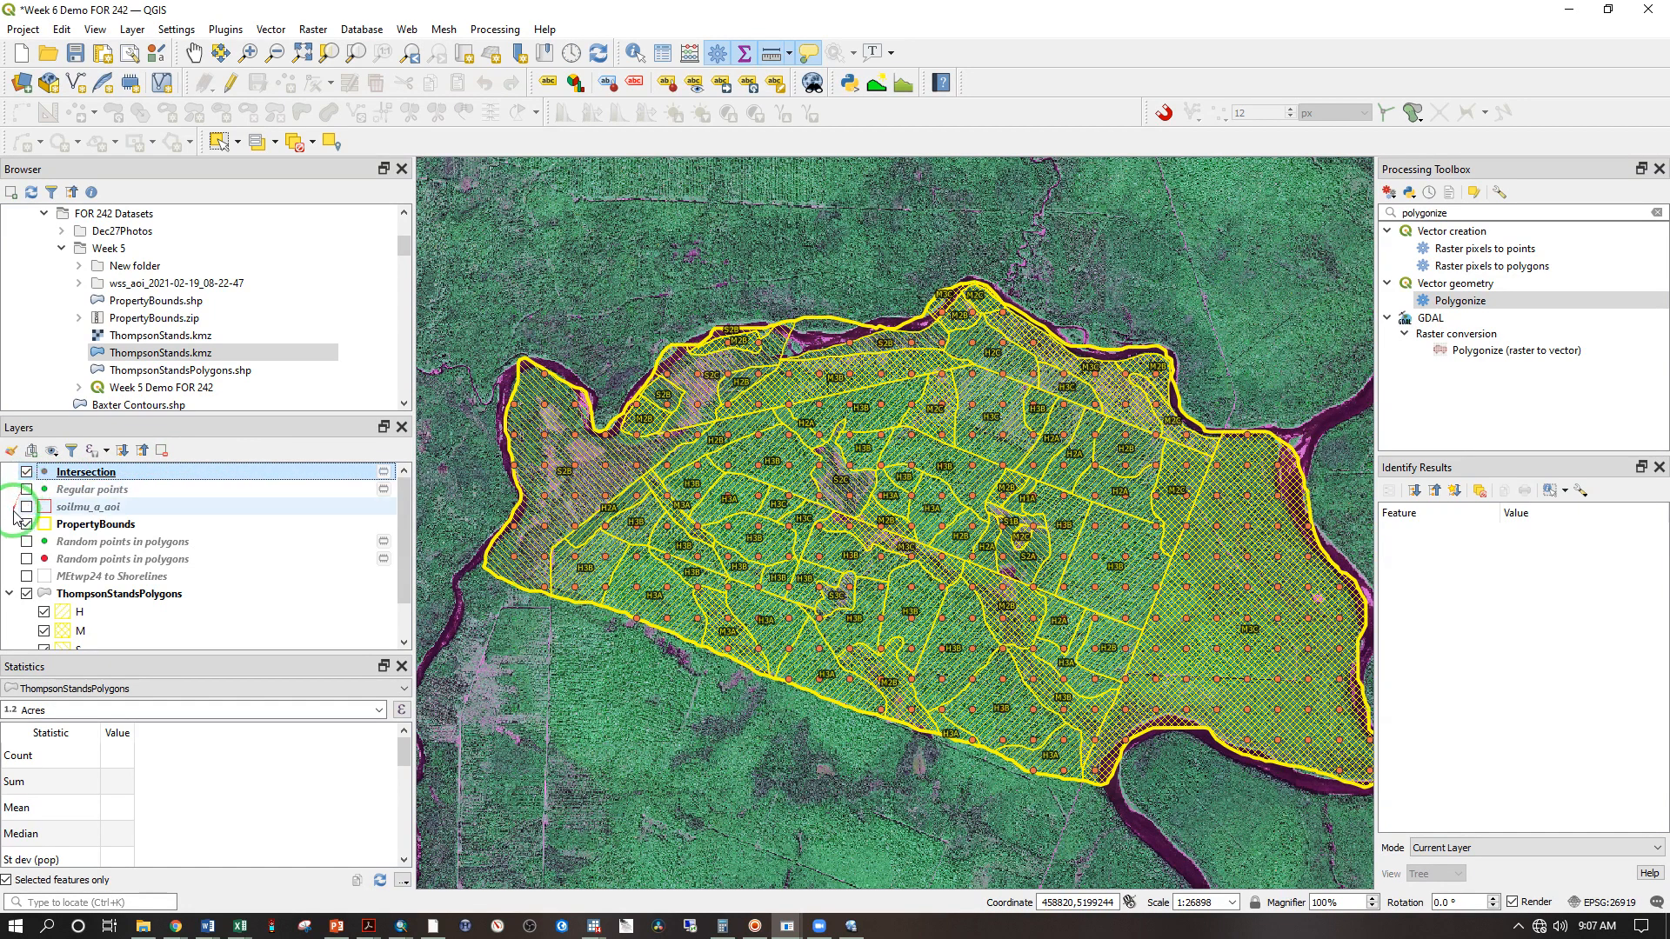
# Examine the stand attributes assigned to the points in the Intersection layer's attribute table, and close the table
pyautogui.rightClick(76, 474)
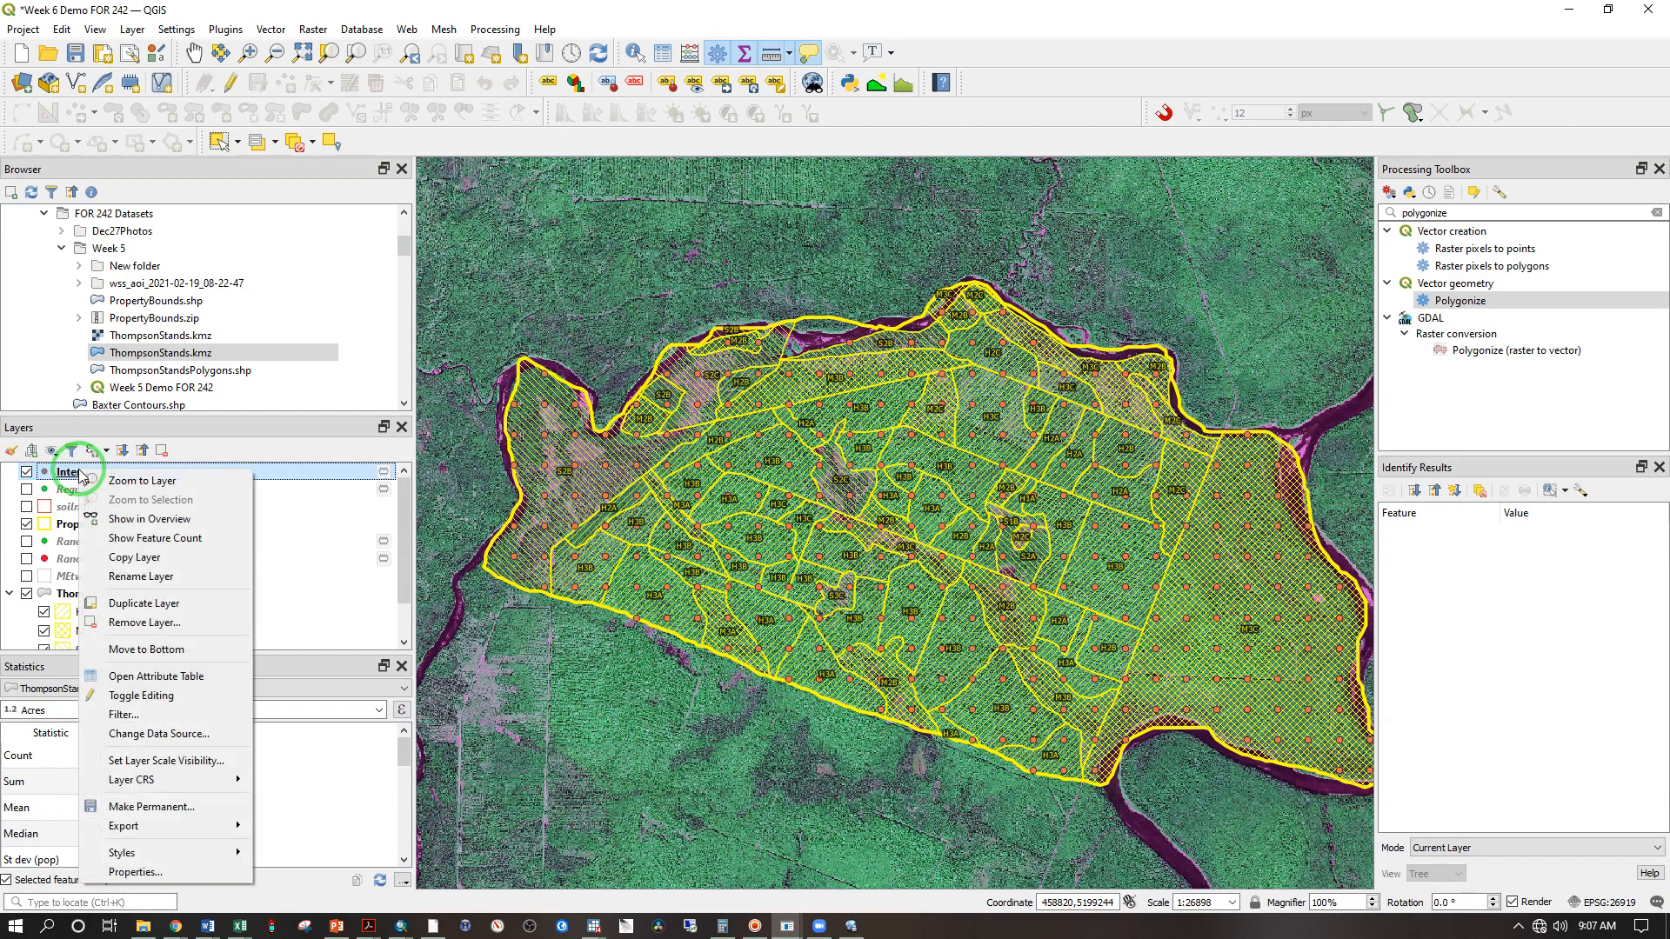
pyautogui.click(143, 675)
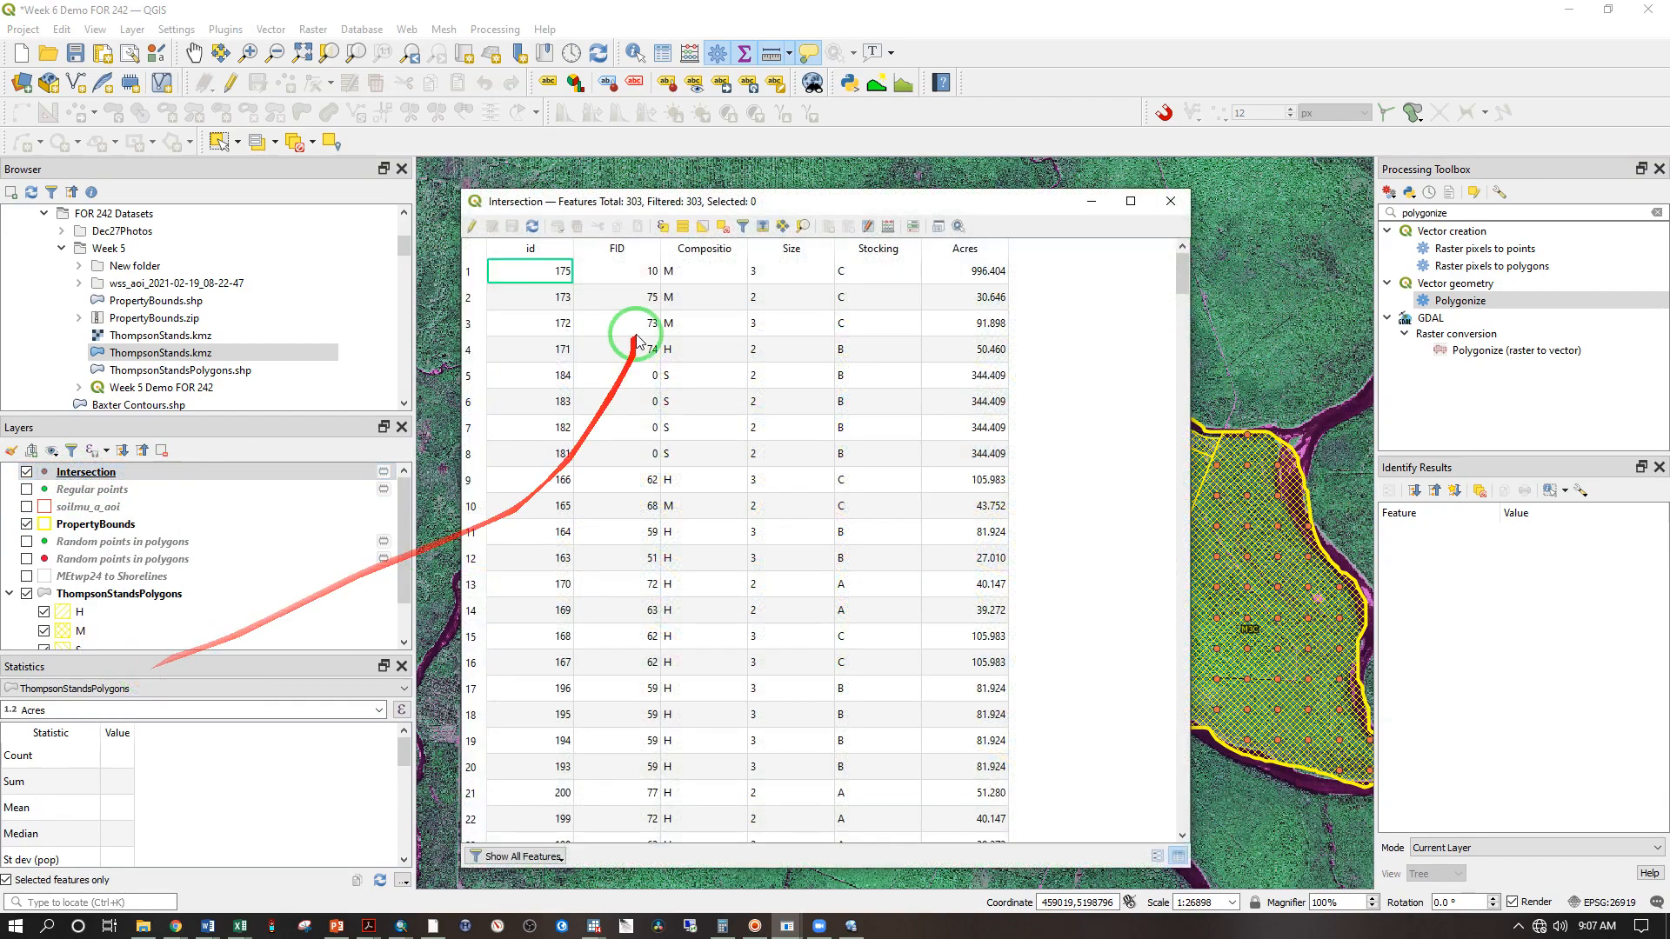
pyautogui.scroll(-9, 574, 335)
pyautogui.scroll(9, 581, 438)
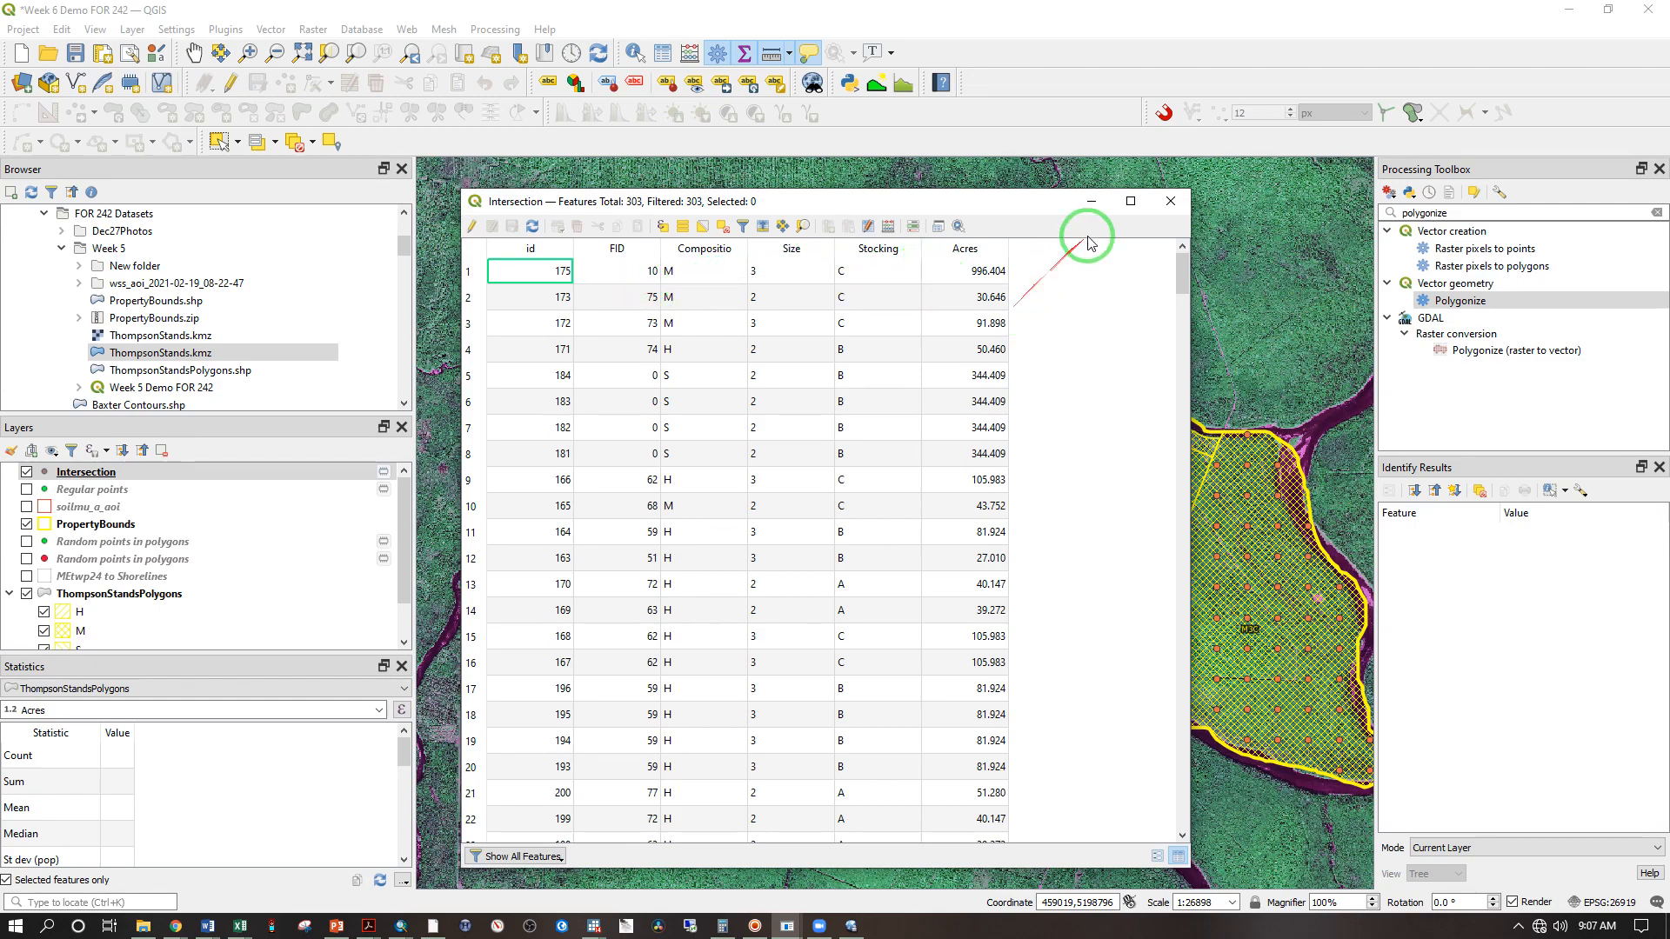
pyautogui.click(1173, 202)
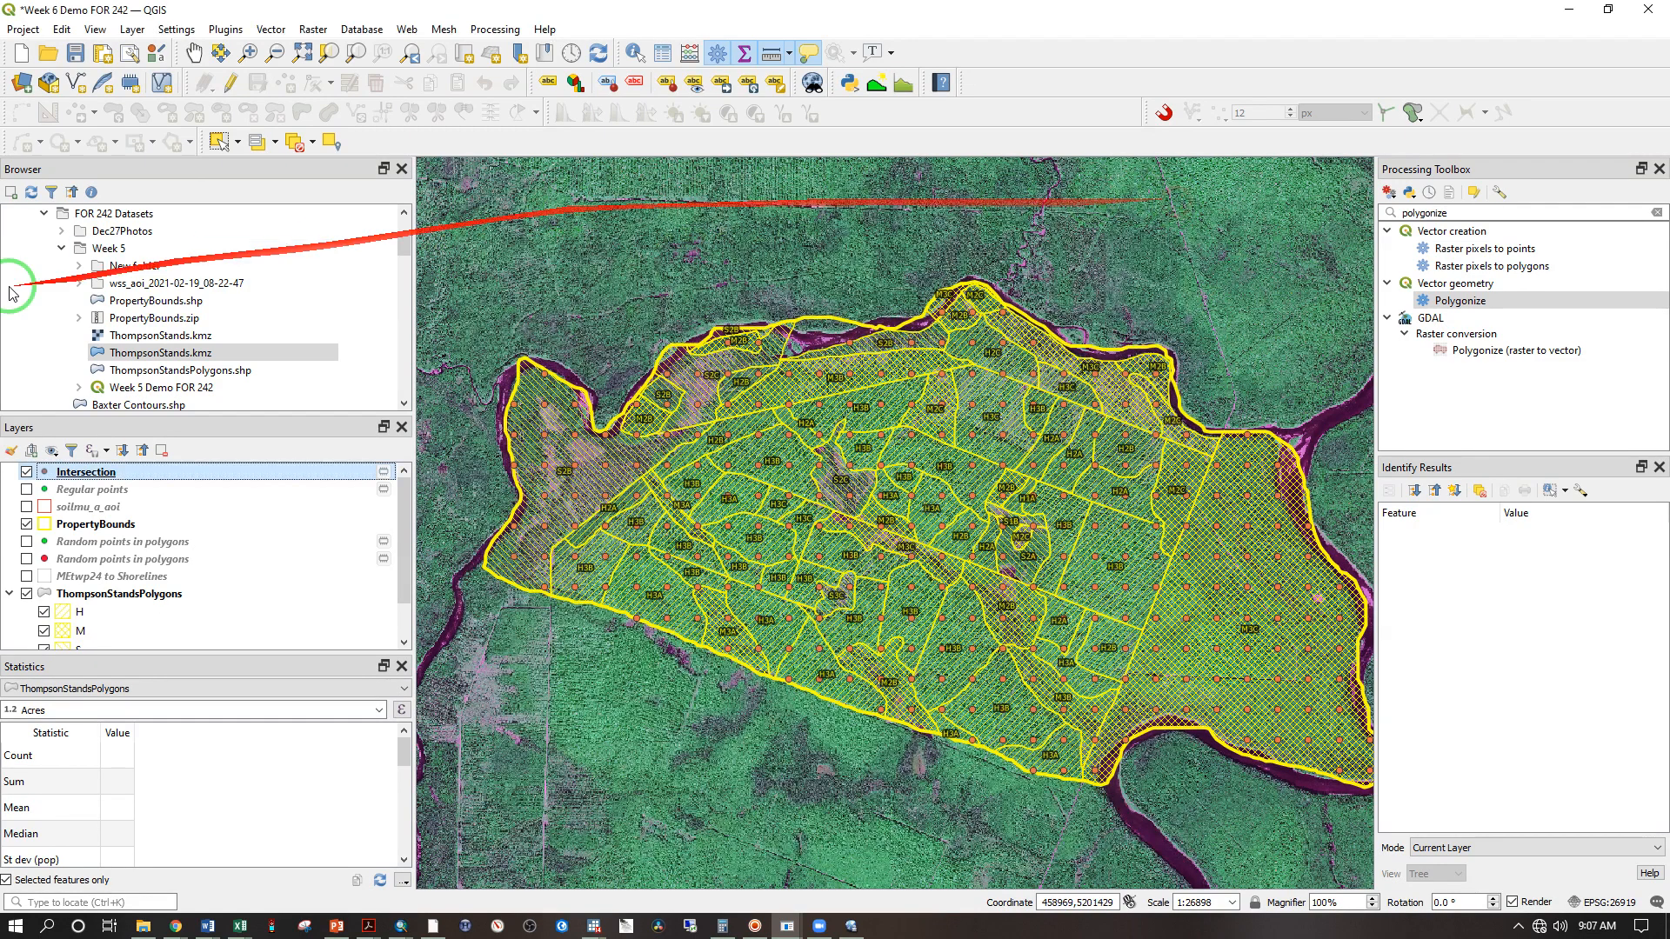
# Hide the Intersection layer and show the green Random points in polygons layer
pyautogui.click(26, 472)
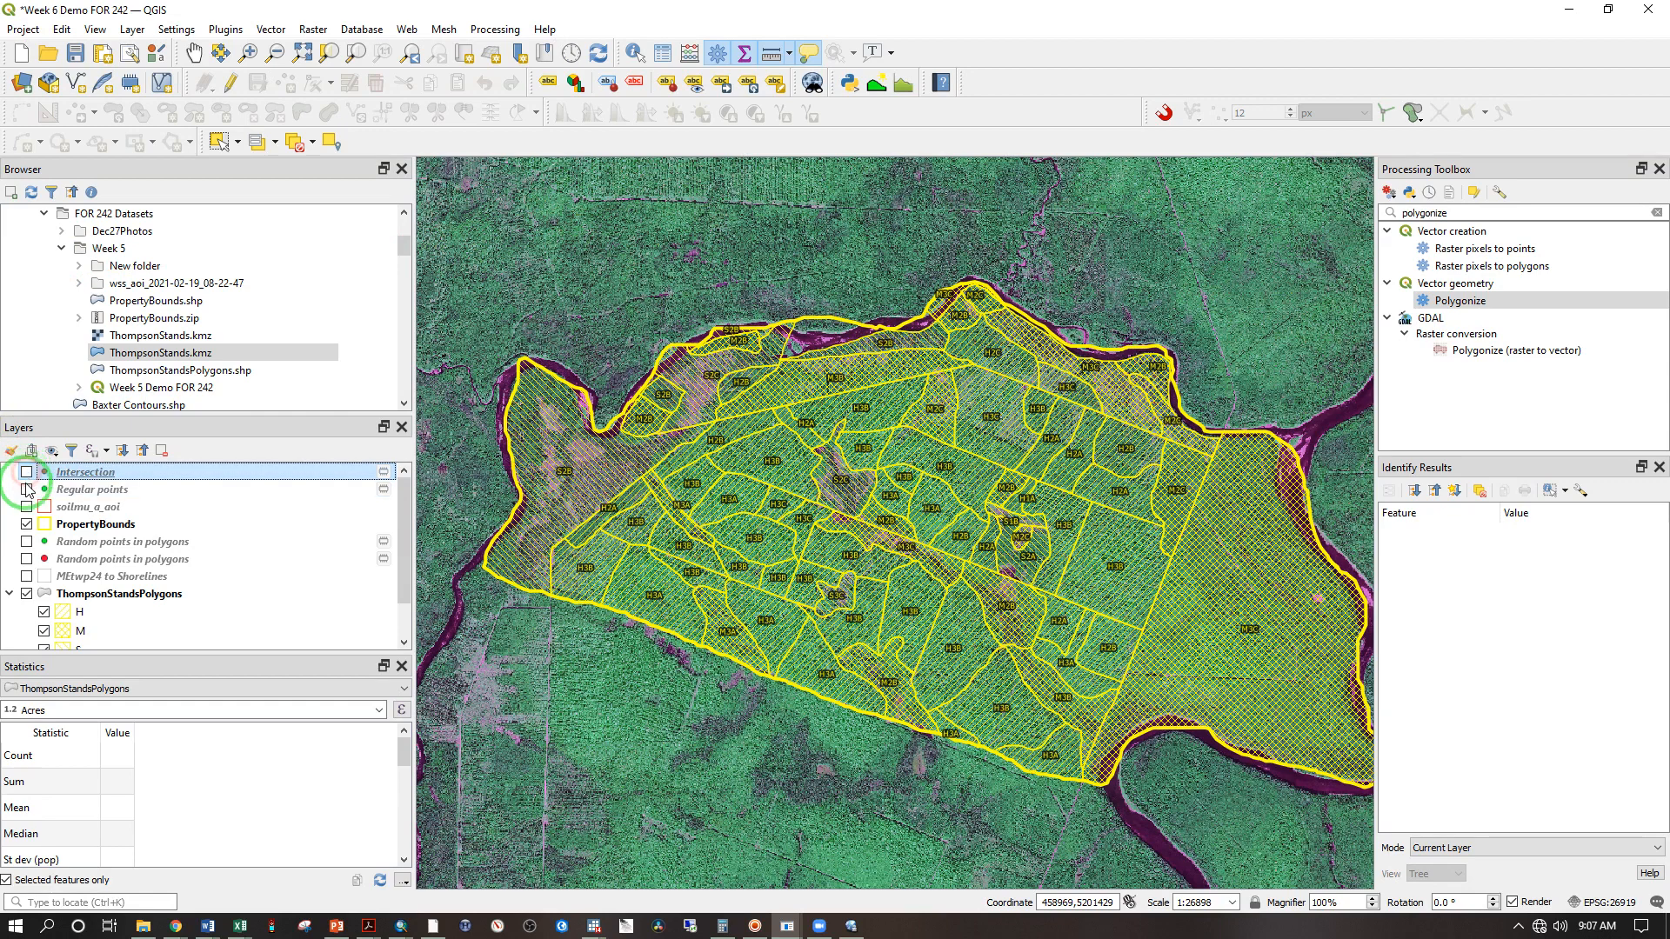
pyautogui.click(27, 542)
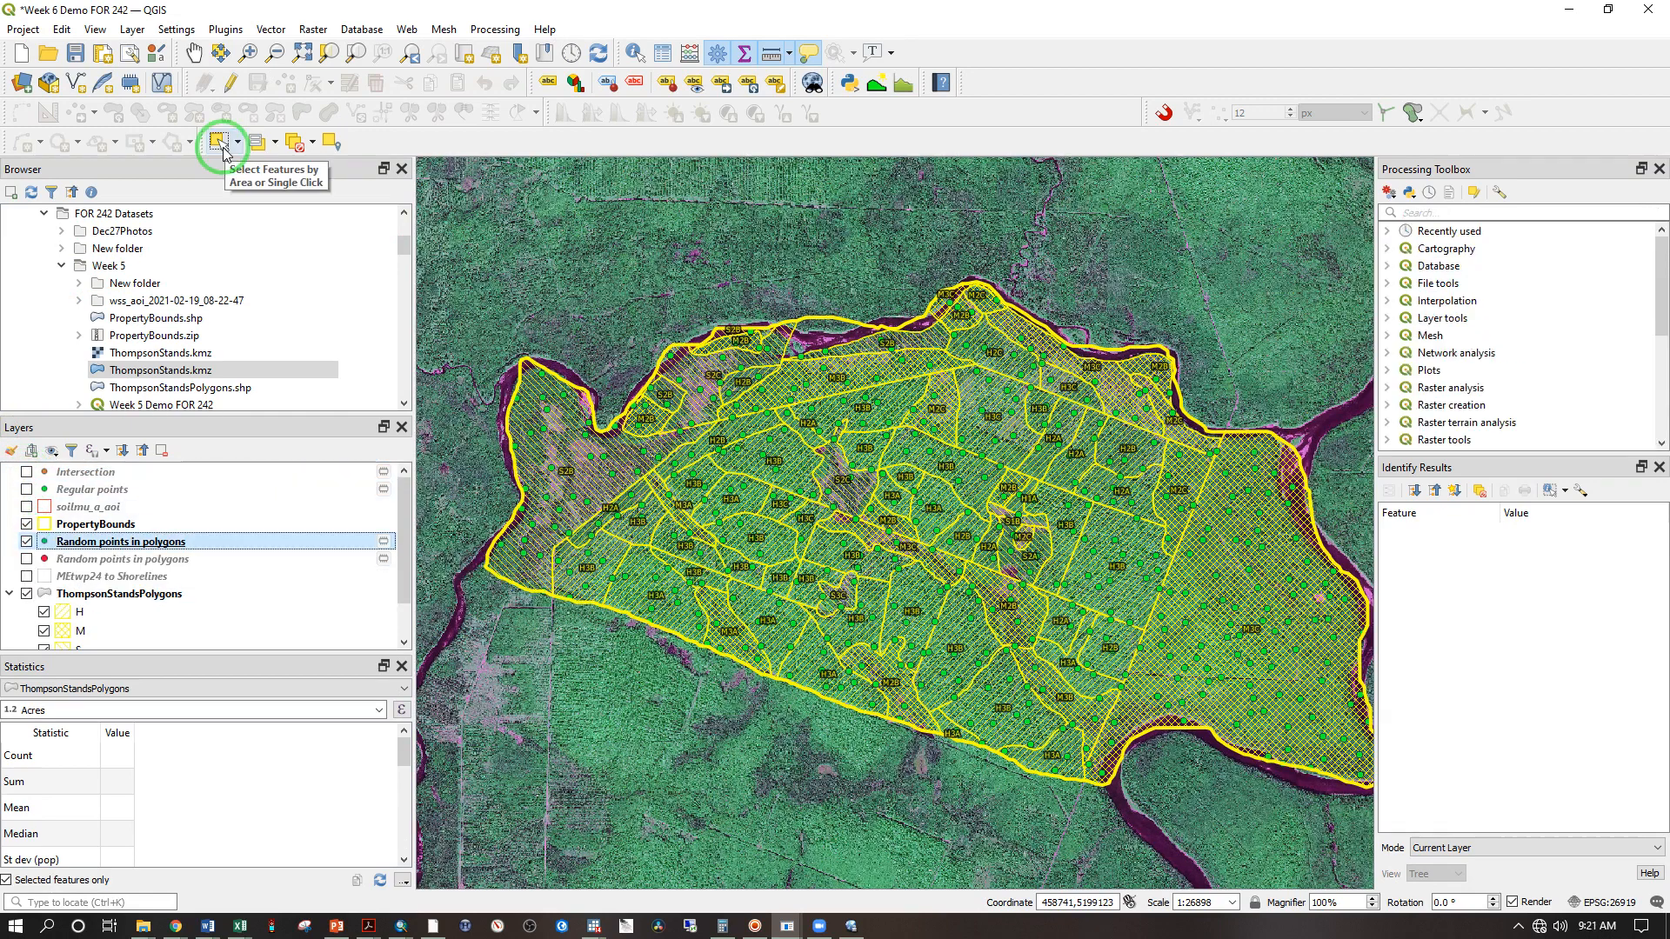
pyautogui.click(220, 144)
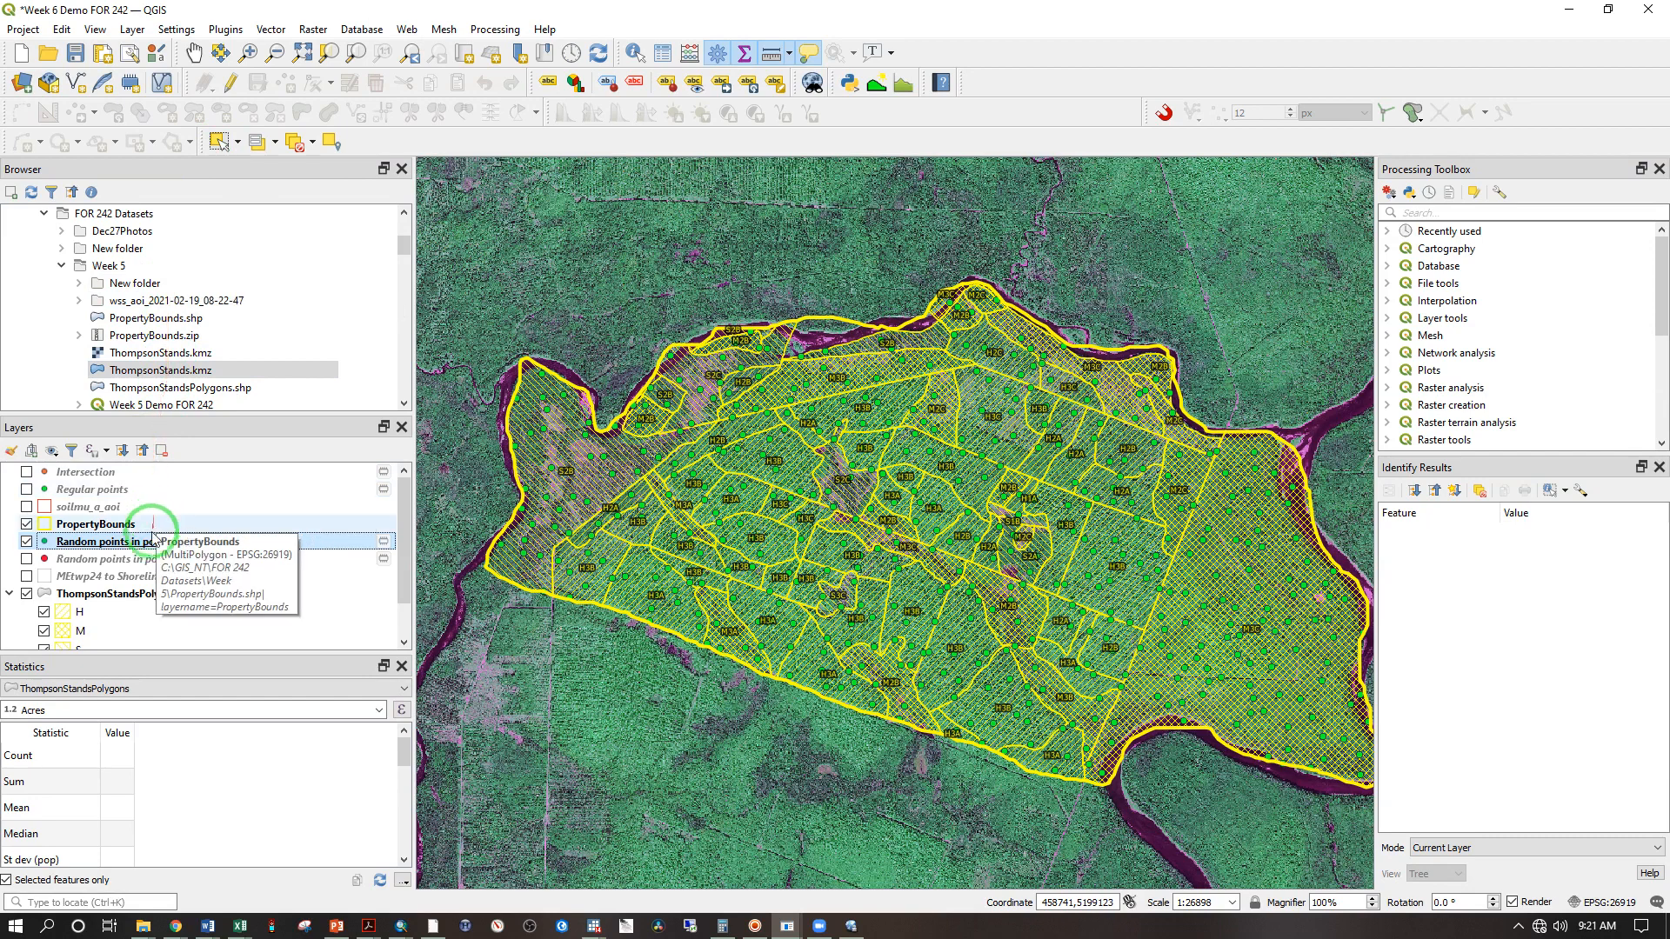
# Start exporting the green Random points in polygons layer's features in GPS eXchange Format [GPX]
pyautogui.rightClick(122, 540)
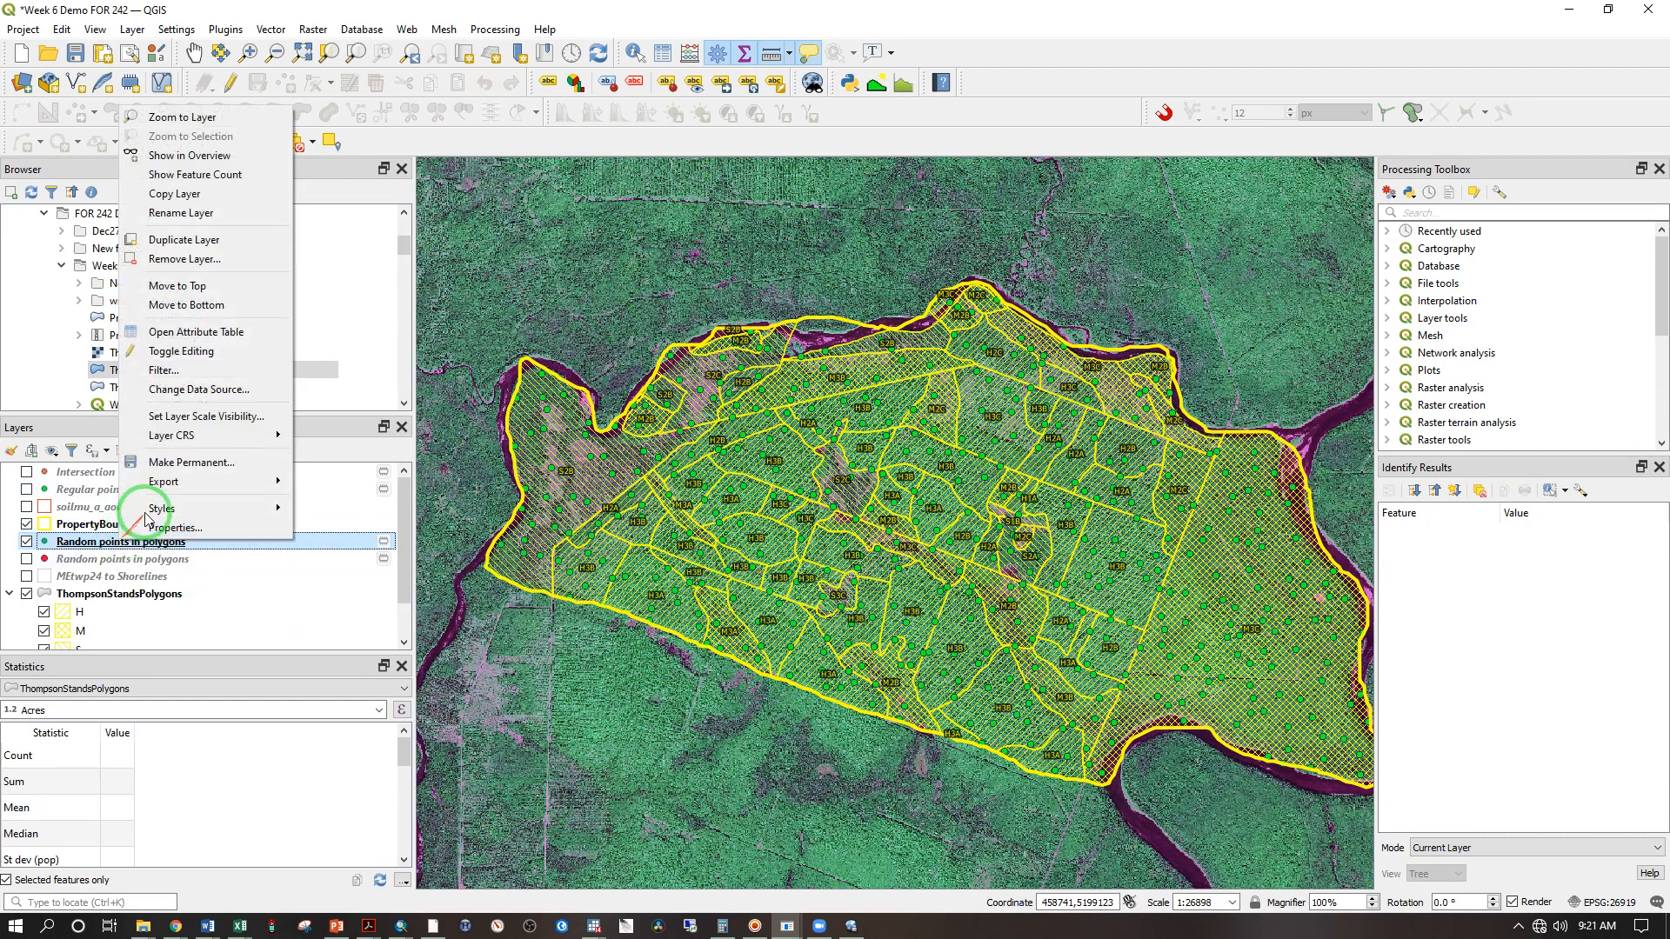
pyautogui.moveTo(160, 493)
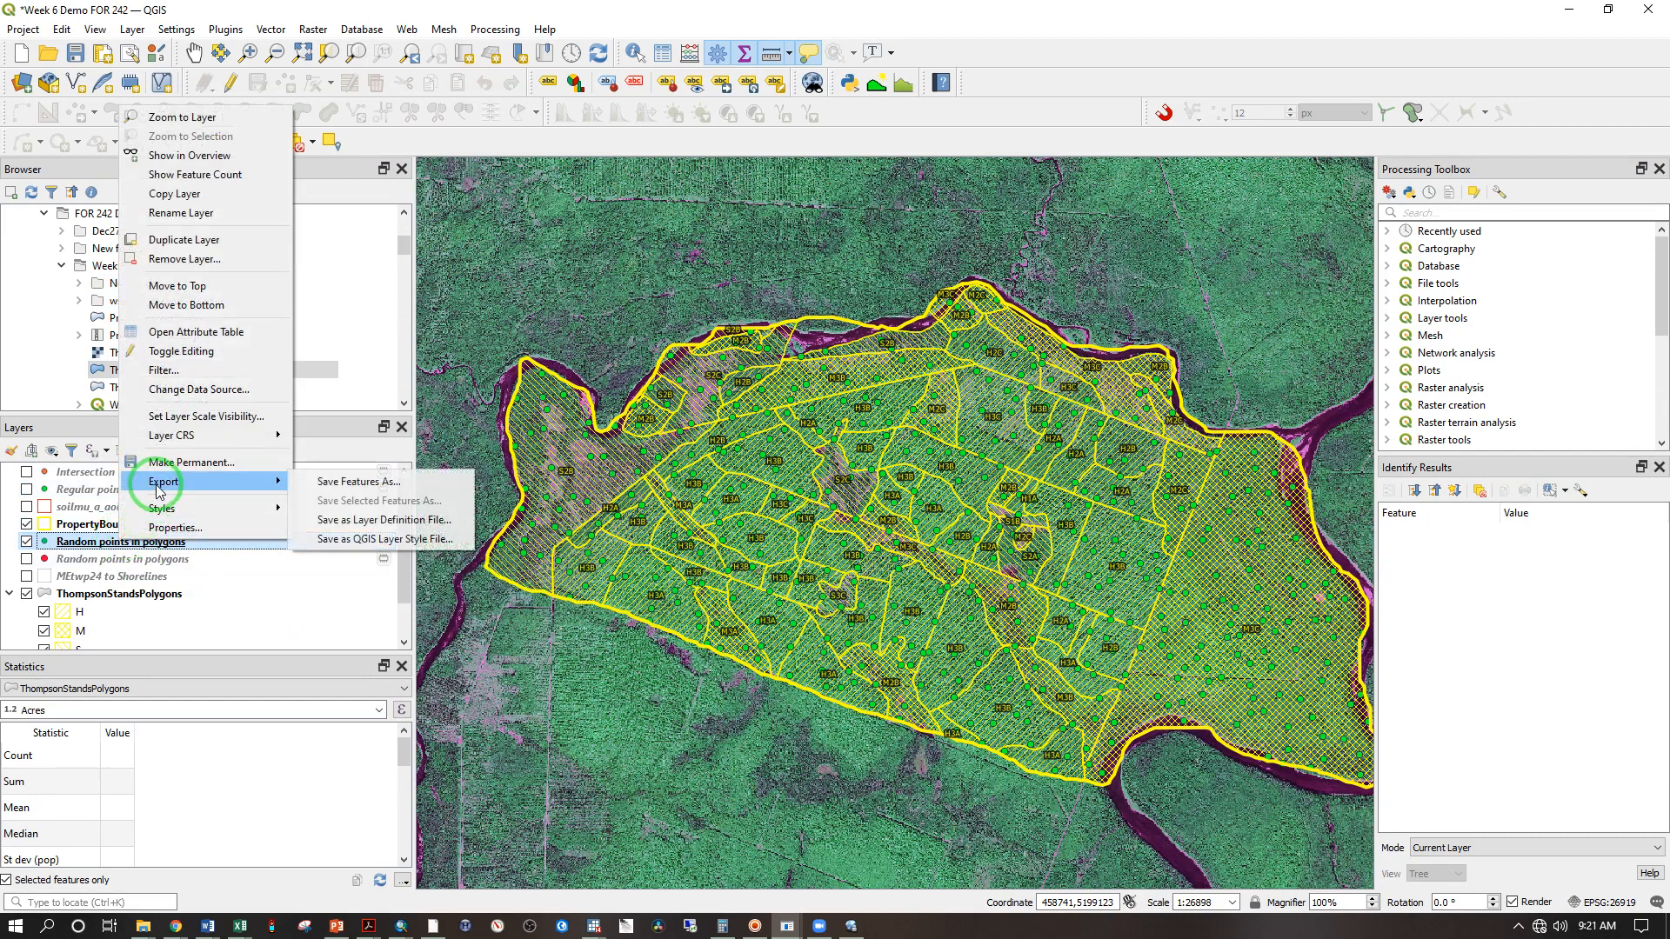
pyautogui.click(336, 480)
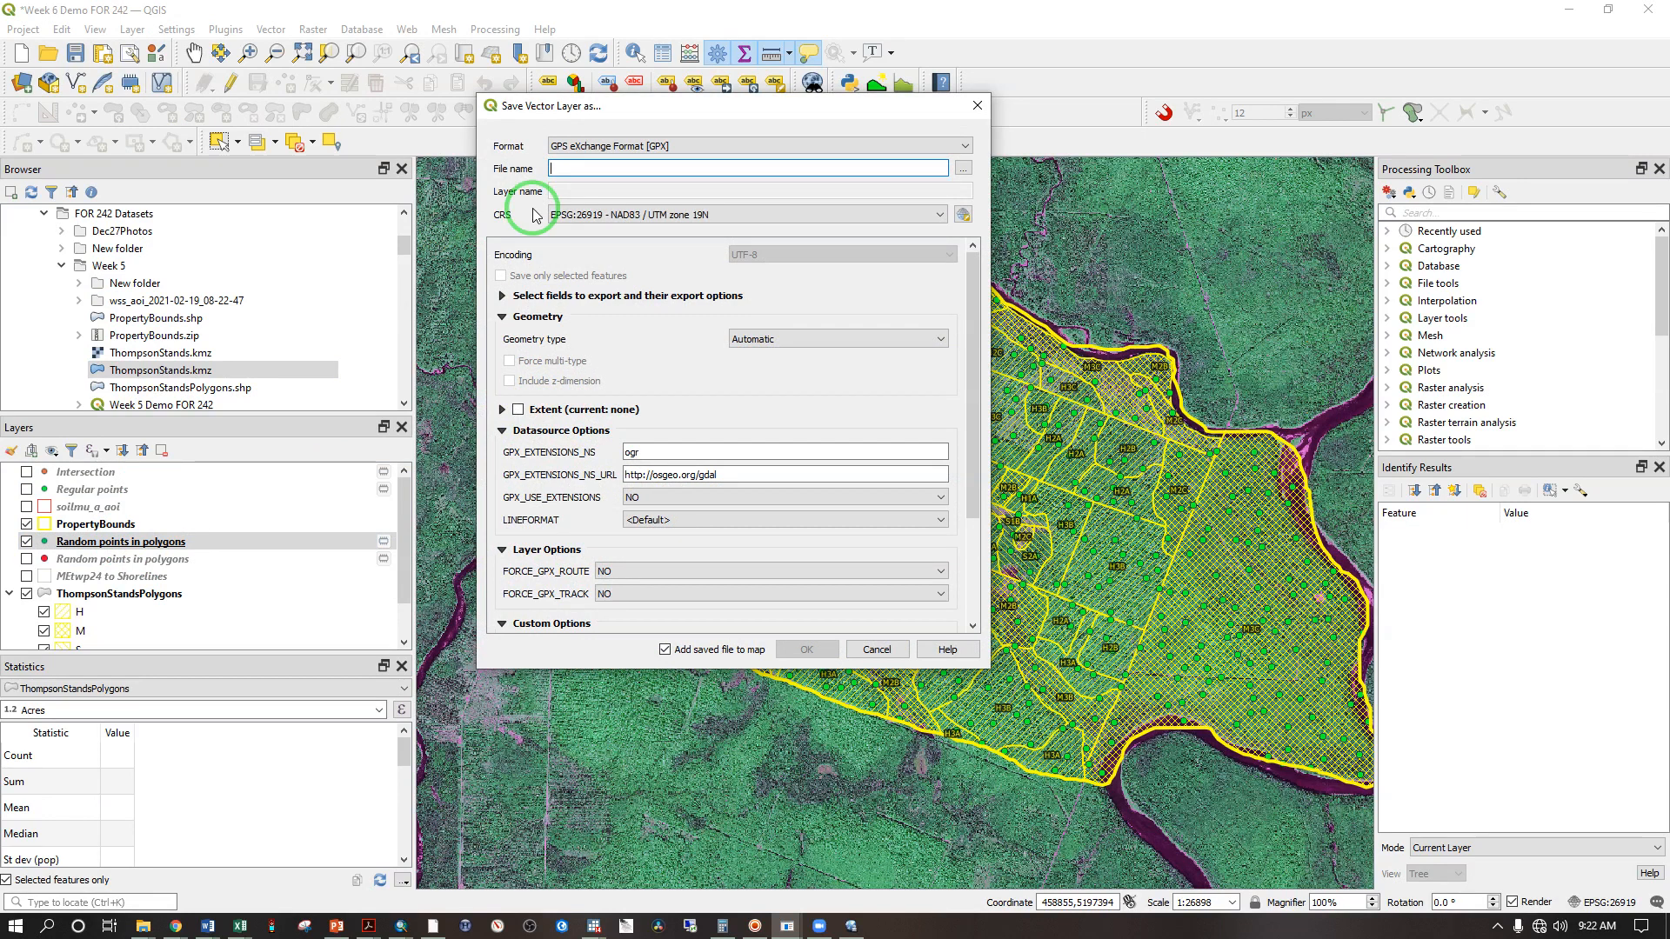
pyautogui.click(607, 150)
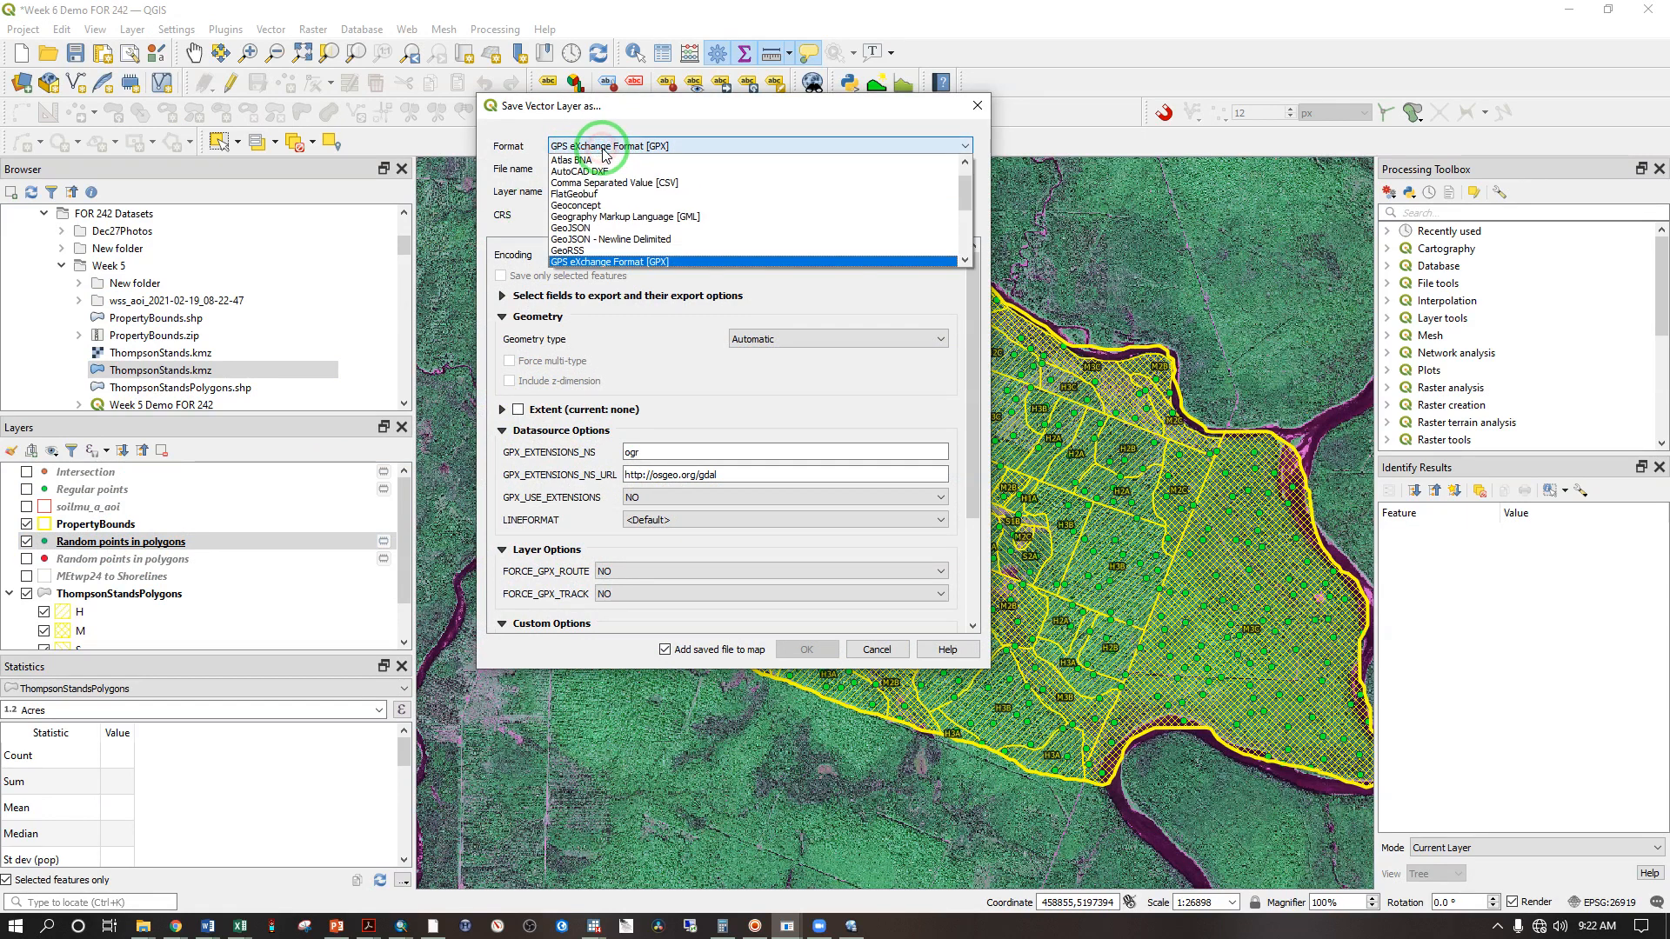
pyautogui.click(534, 242)
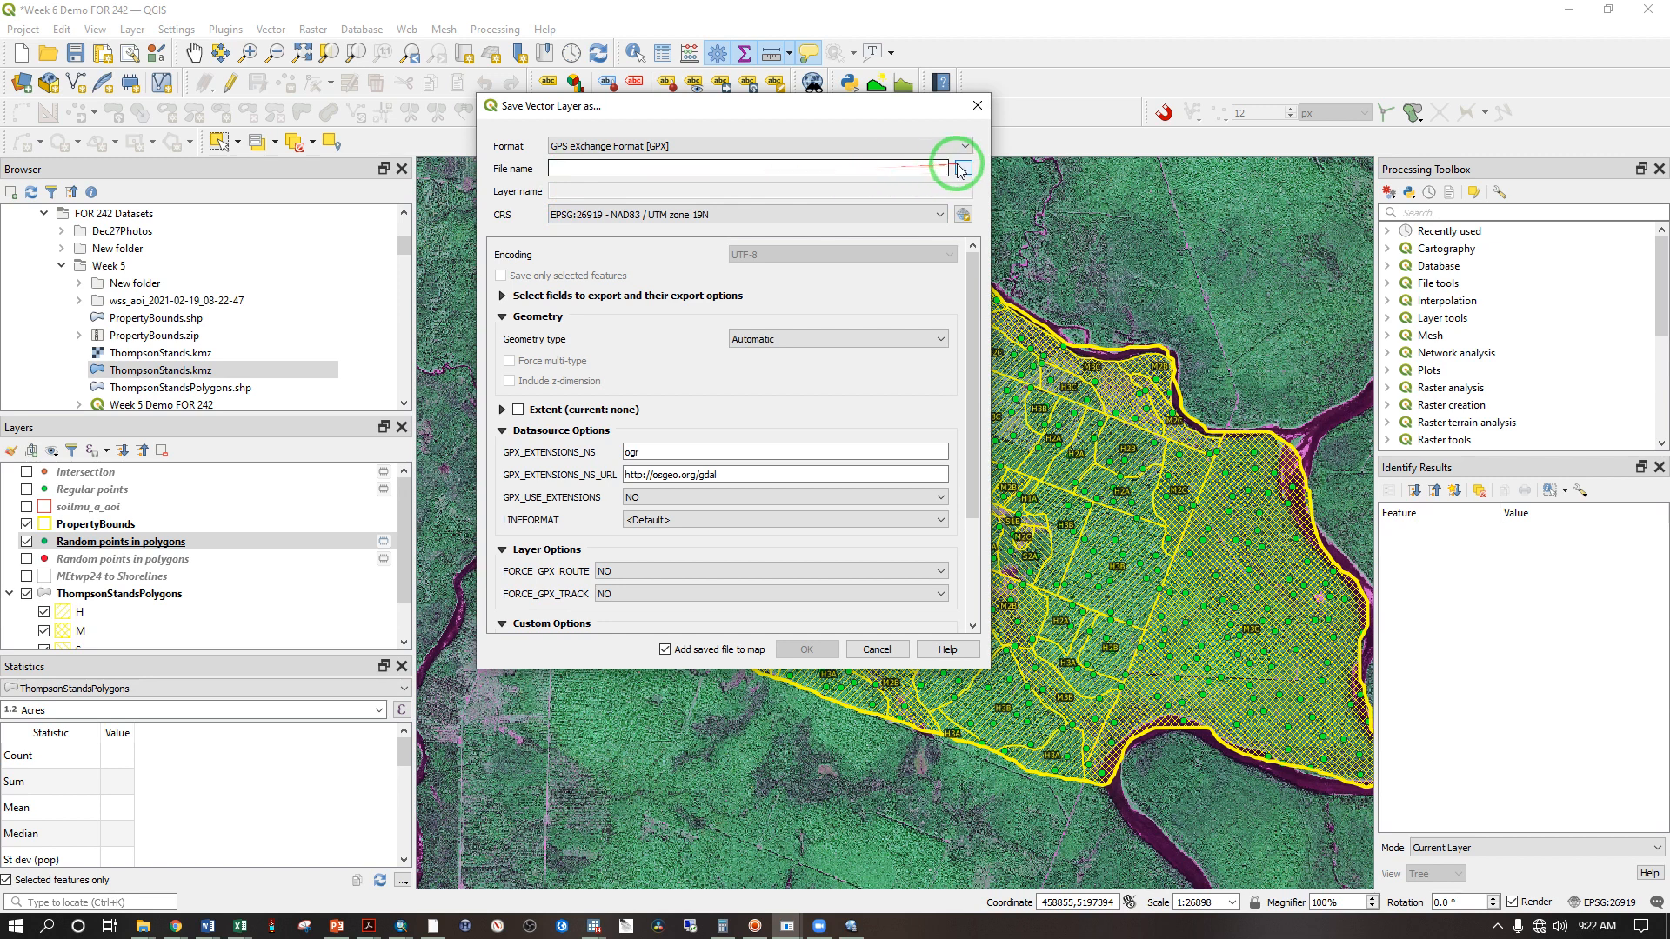
# Set the export file to RandomSamplingPoints2.gpx in the Week 6 folder
pyautogui.click(961, 167)
pyautogui.click(754, 258)
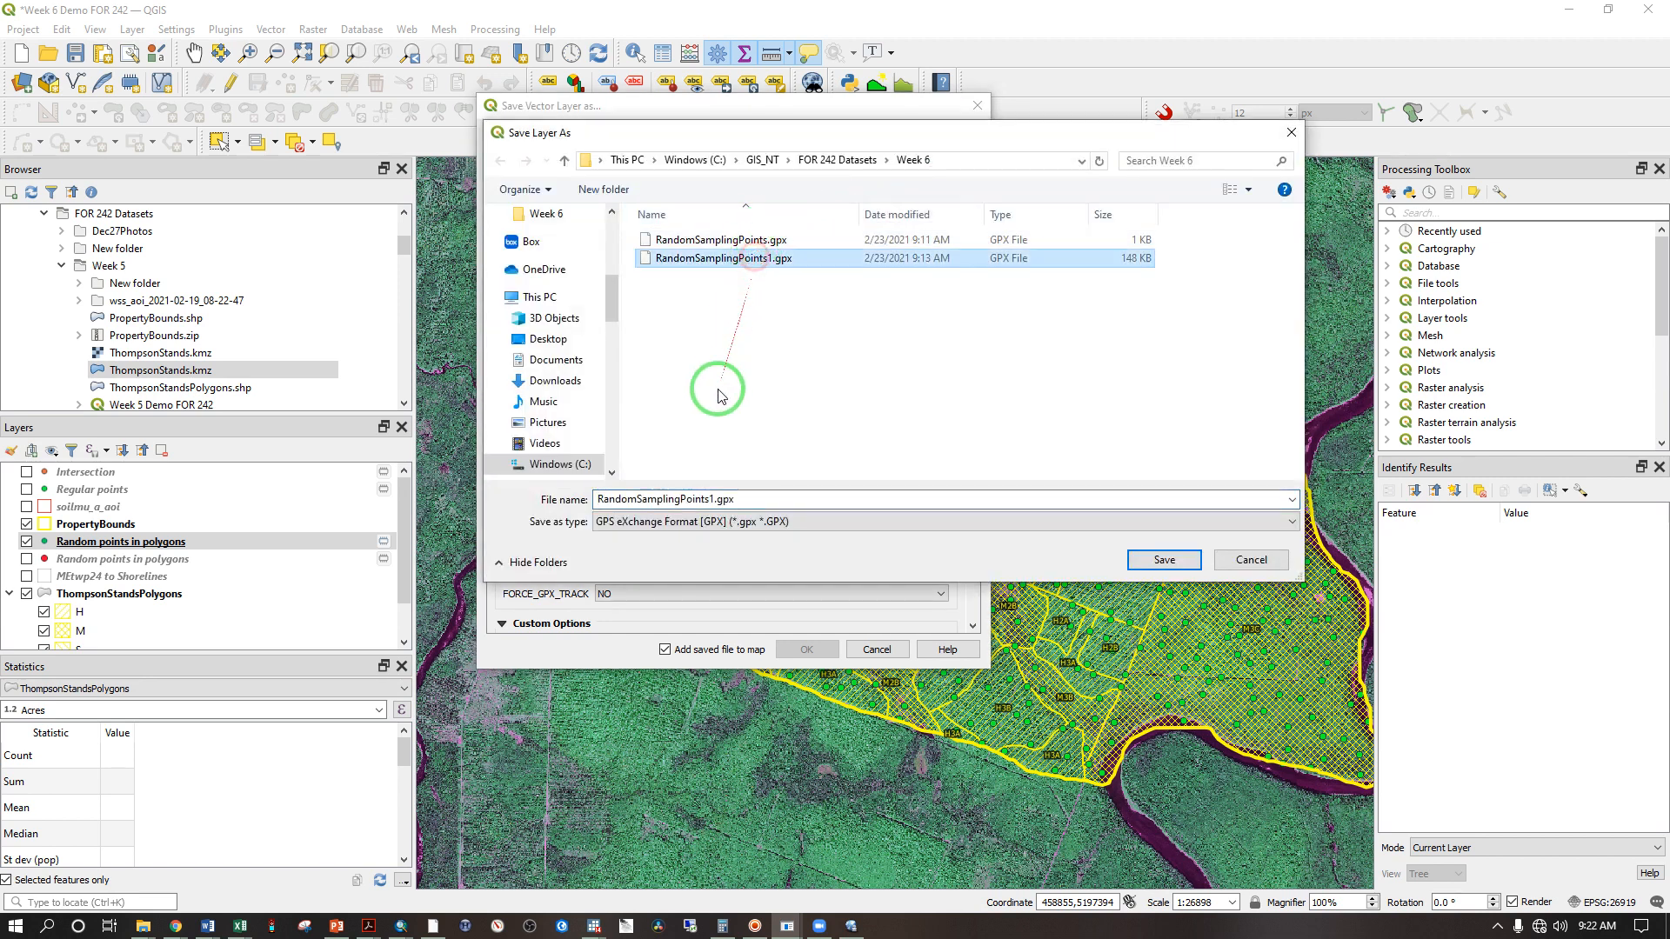
pyautogui.click(710, 499)
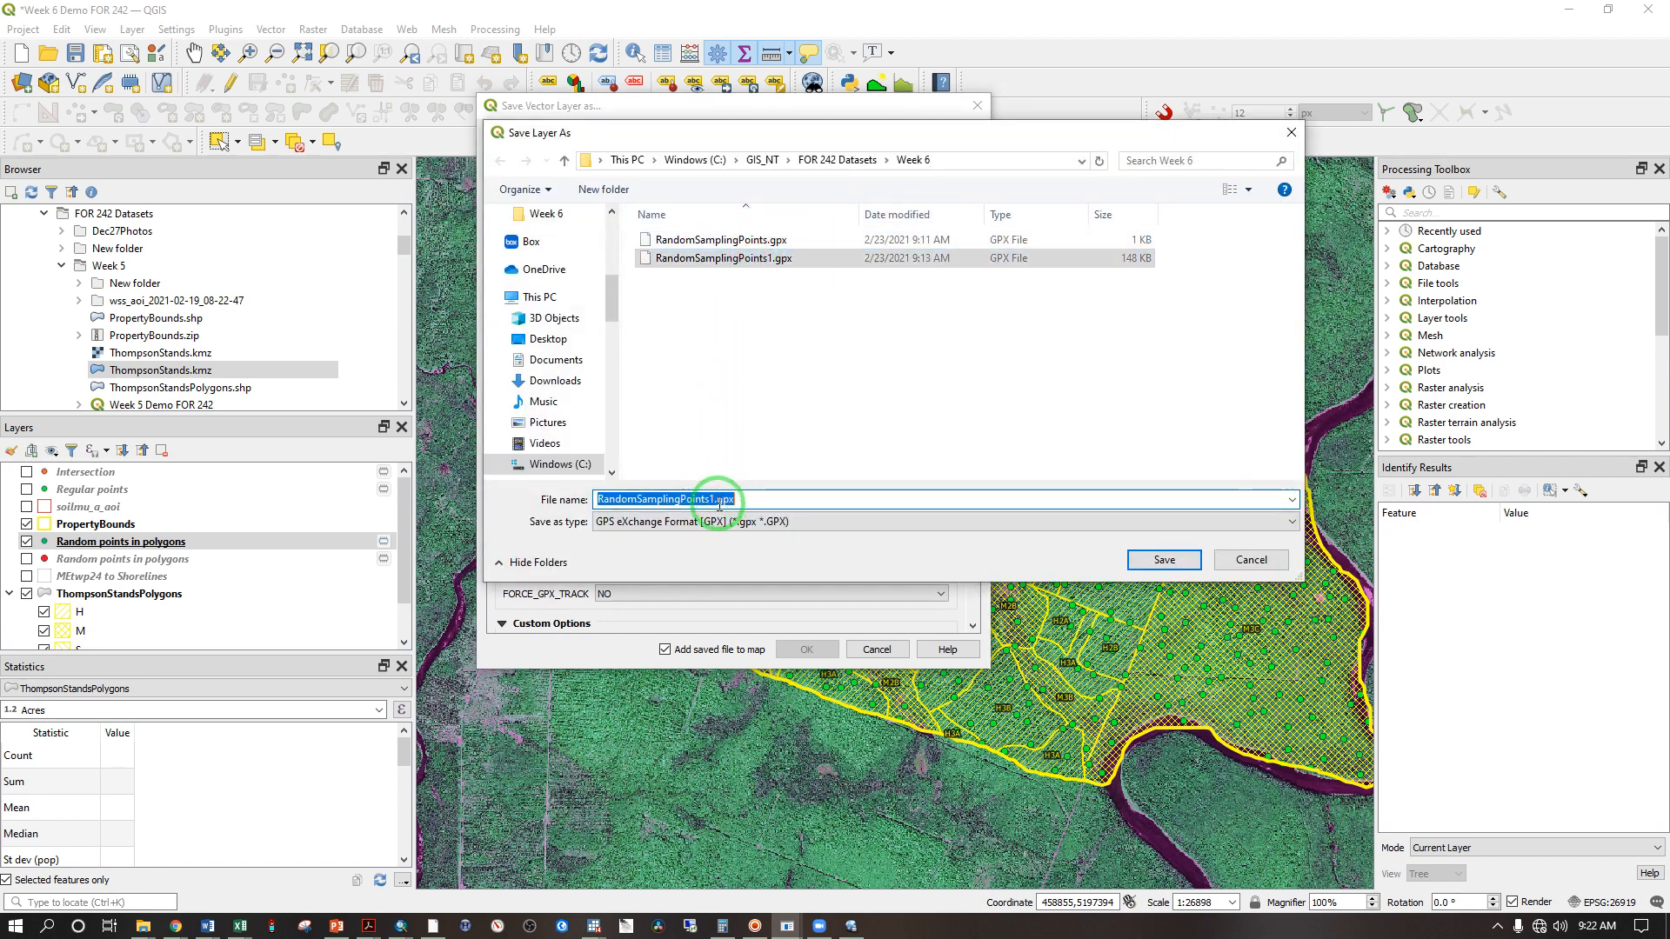
pyautogui.click(716, 501)
pyautogui.press('BackSpace')
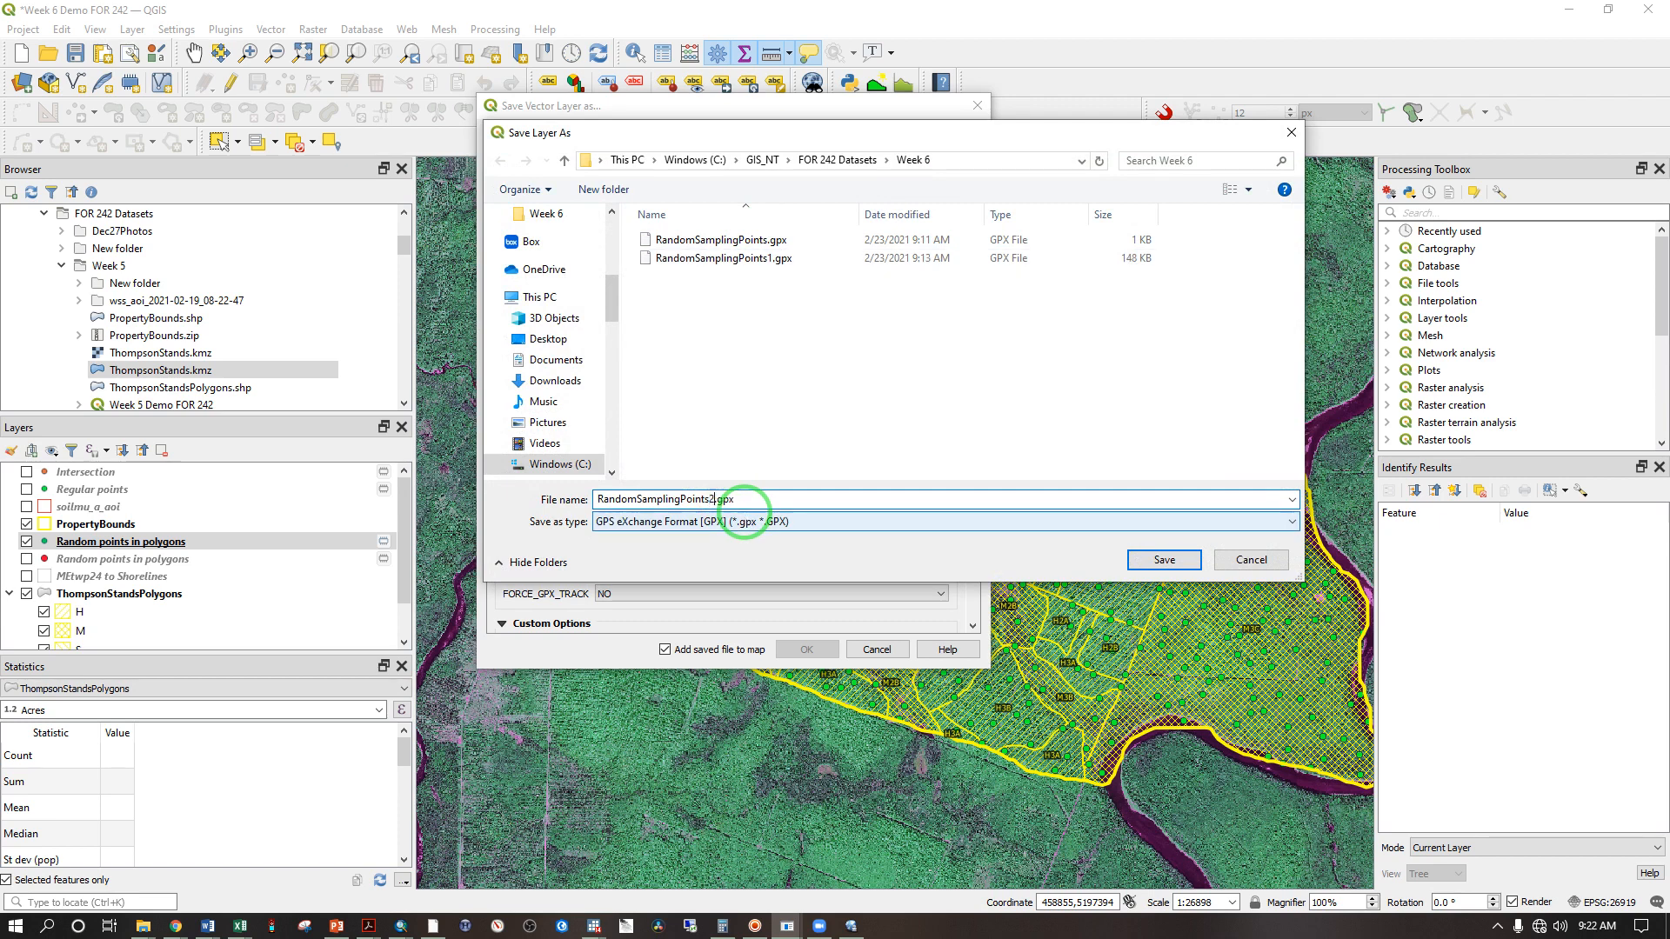
pyautogui.write('2')
pyautogui.click(1162, 558)
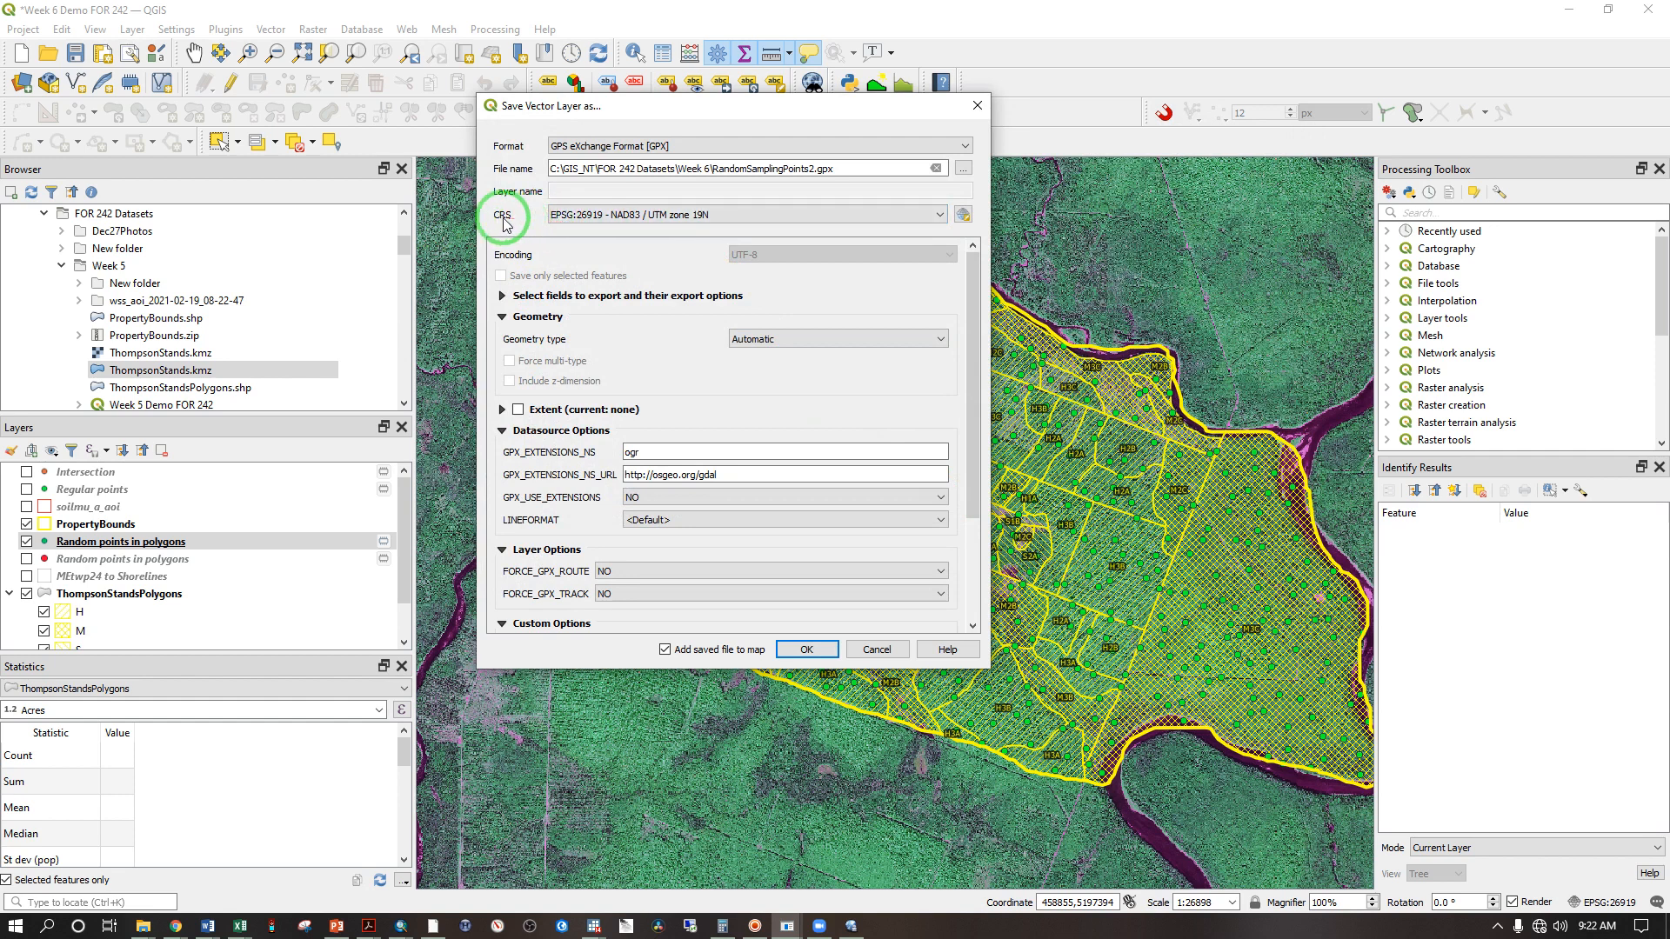
# Set the export CRS to Default CRS: EPSG:4326 - WGS 84 and GPX_USE_EXTENSIONS to YES
pyautogui.click(587, 217)
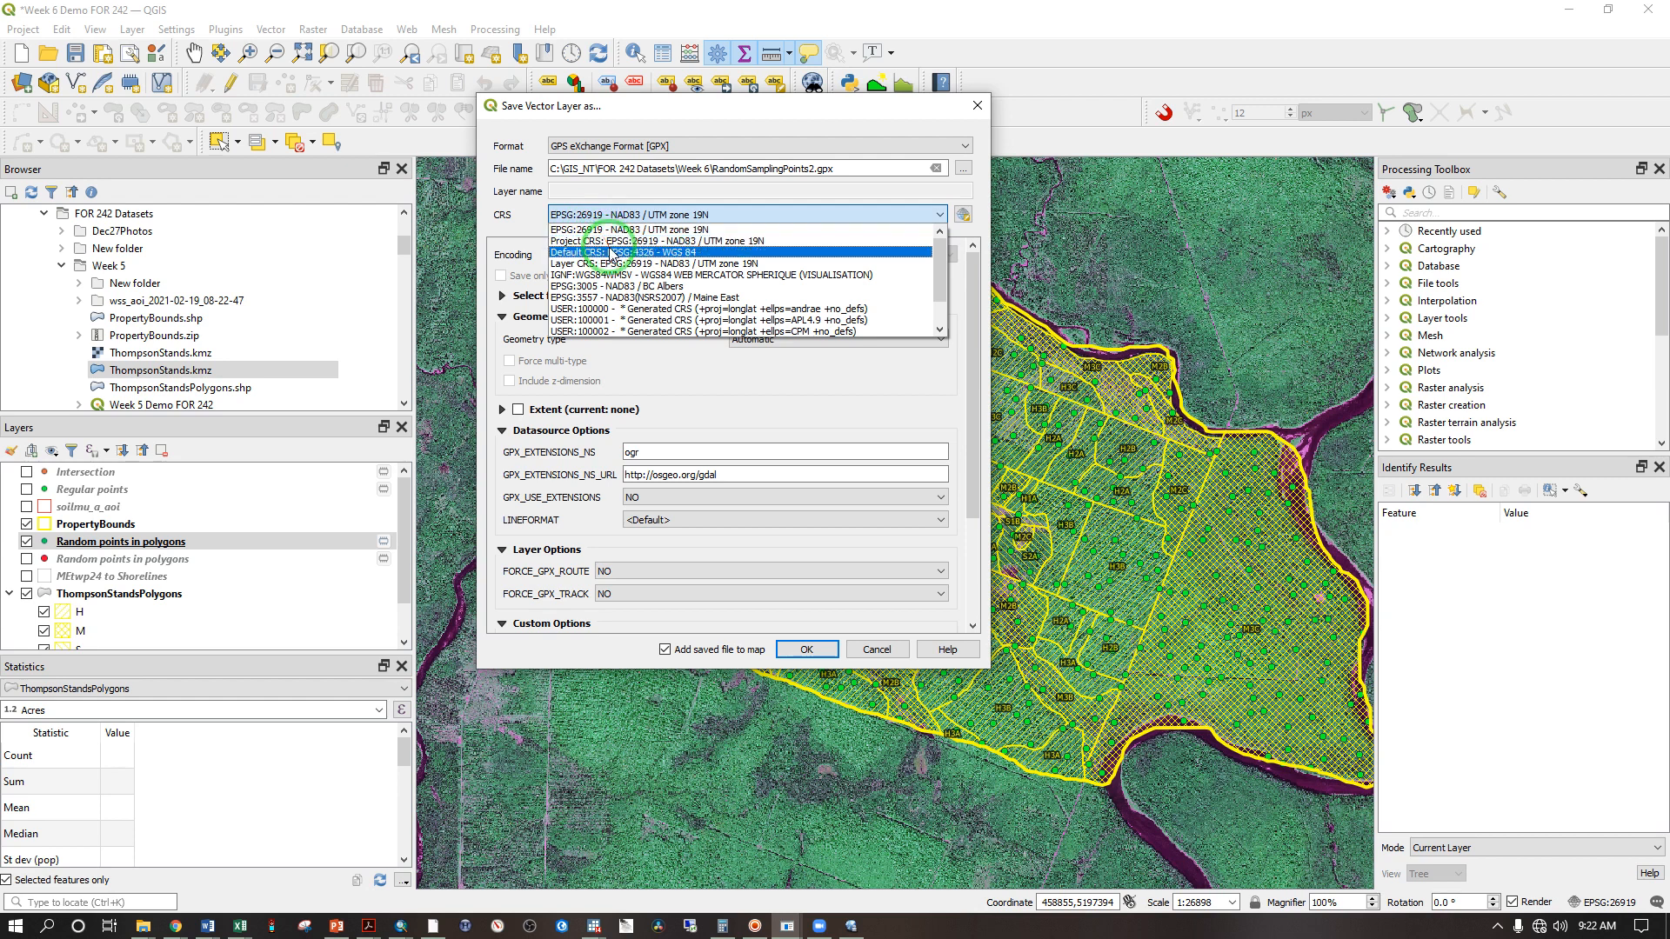
pyautogui.click(609, 254)
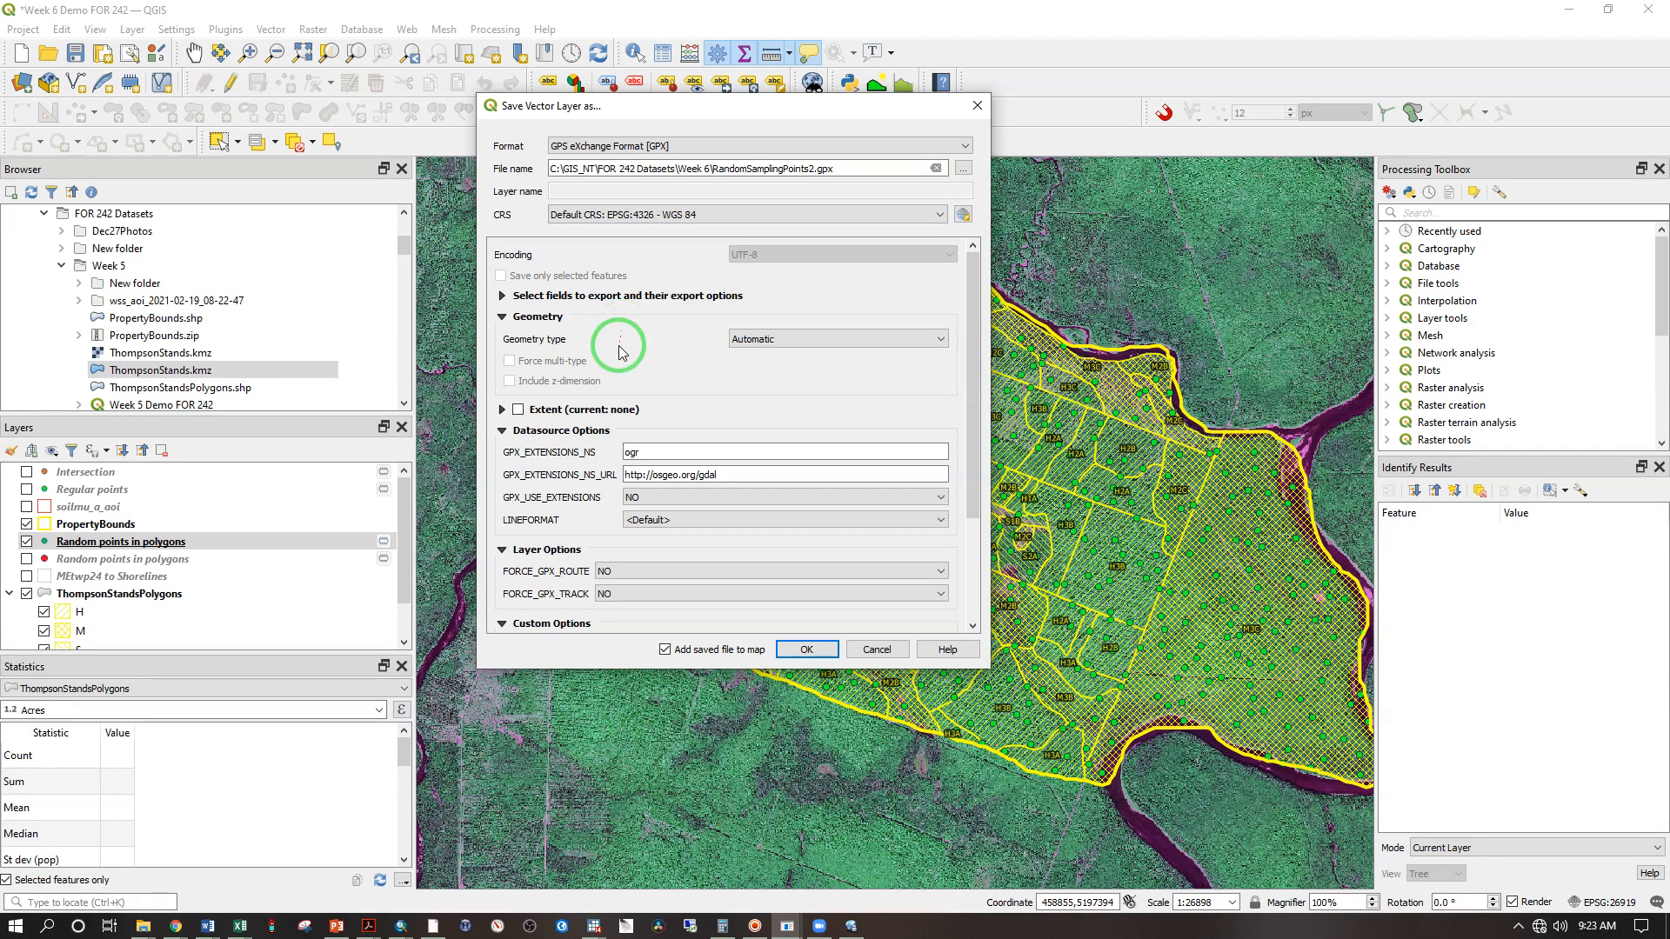
pyautogui.click(578, 503)
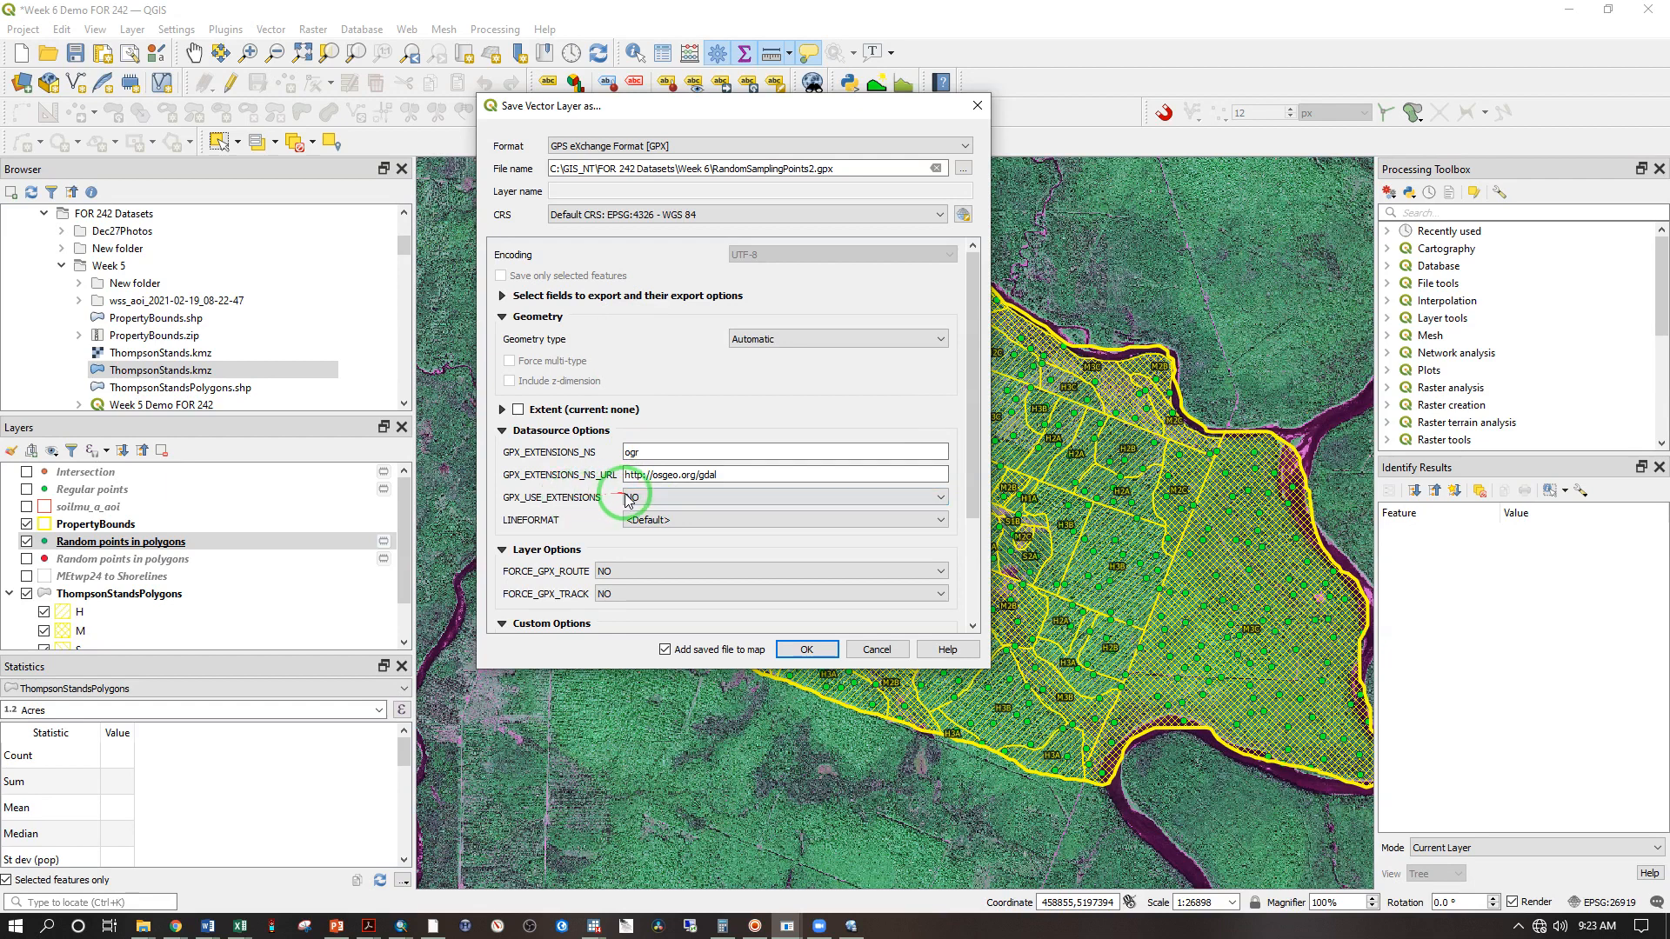
pyautogui.click(651, 501)
pyautogui.click(645, 522)
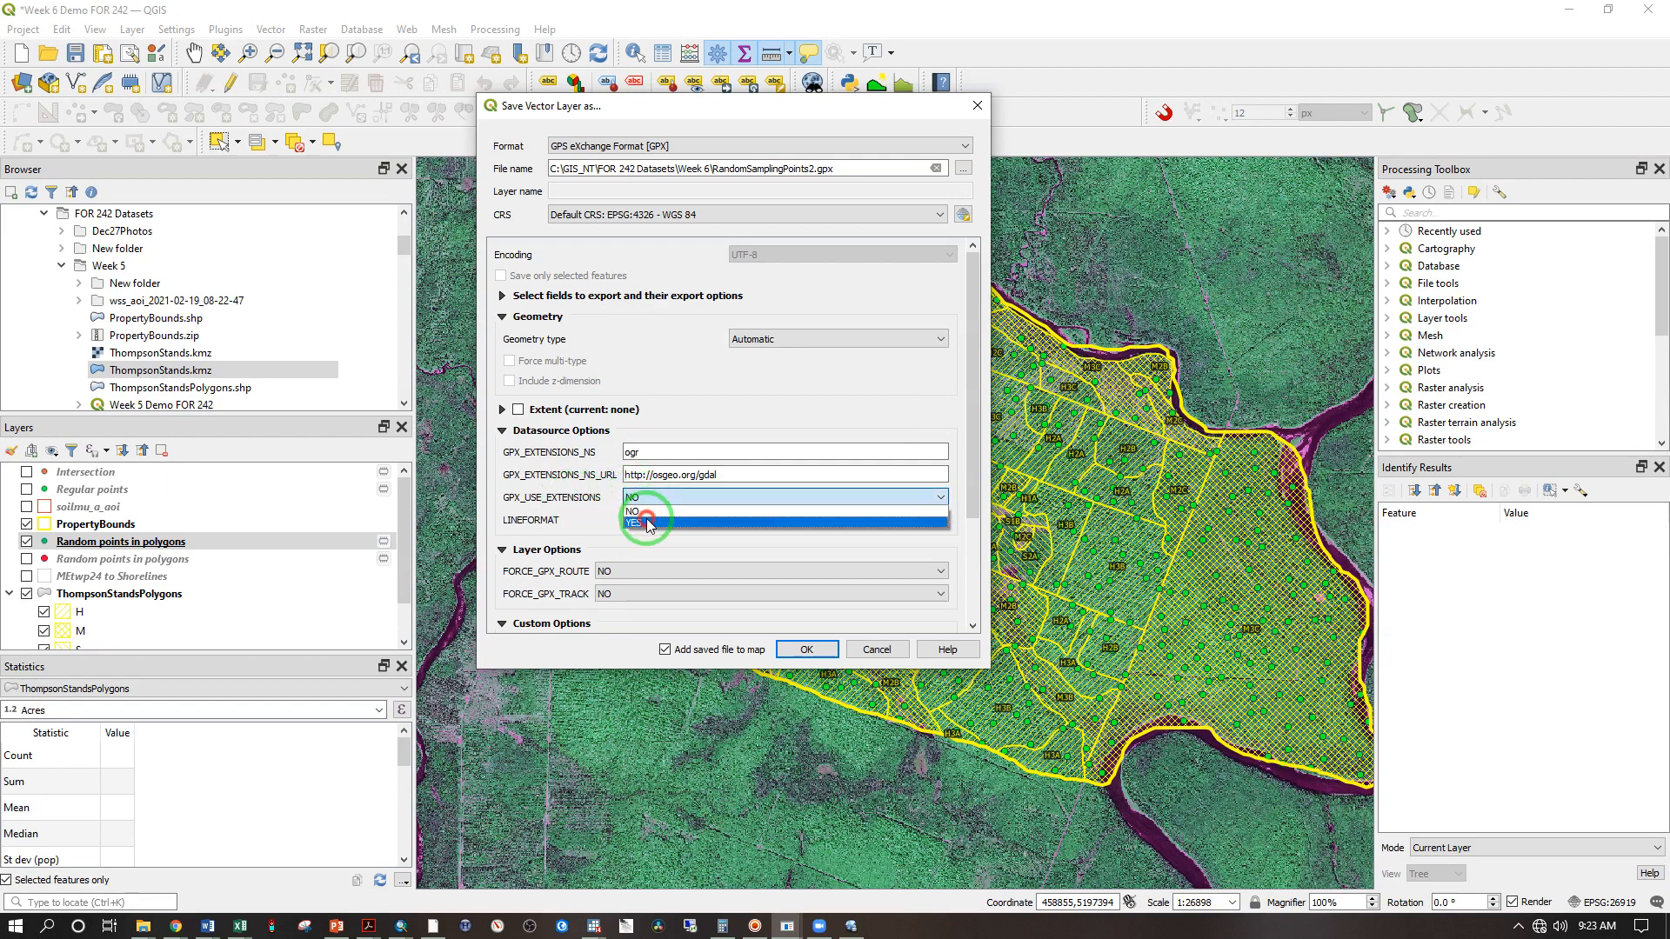
pyautogui.click(573, 478)
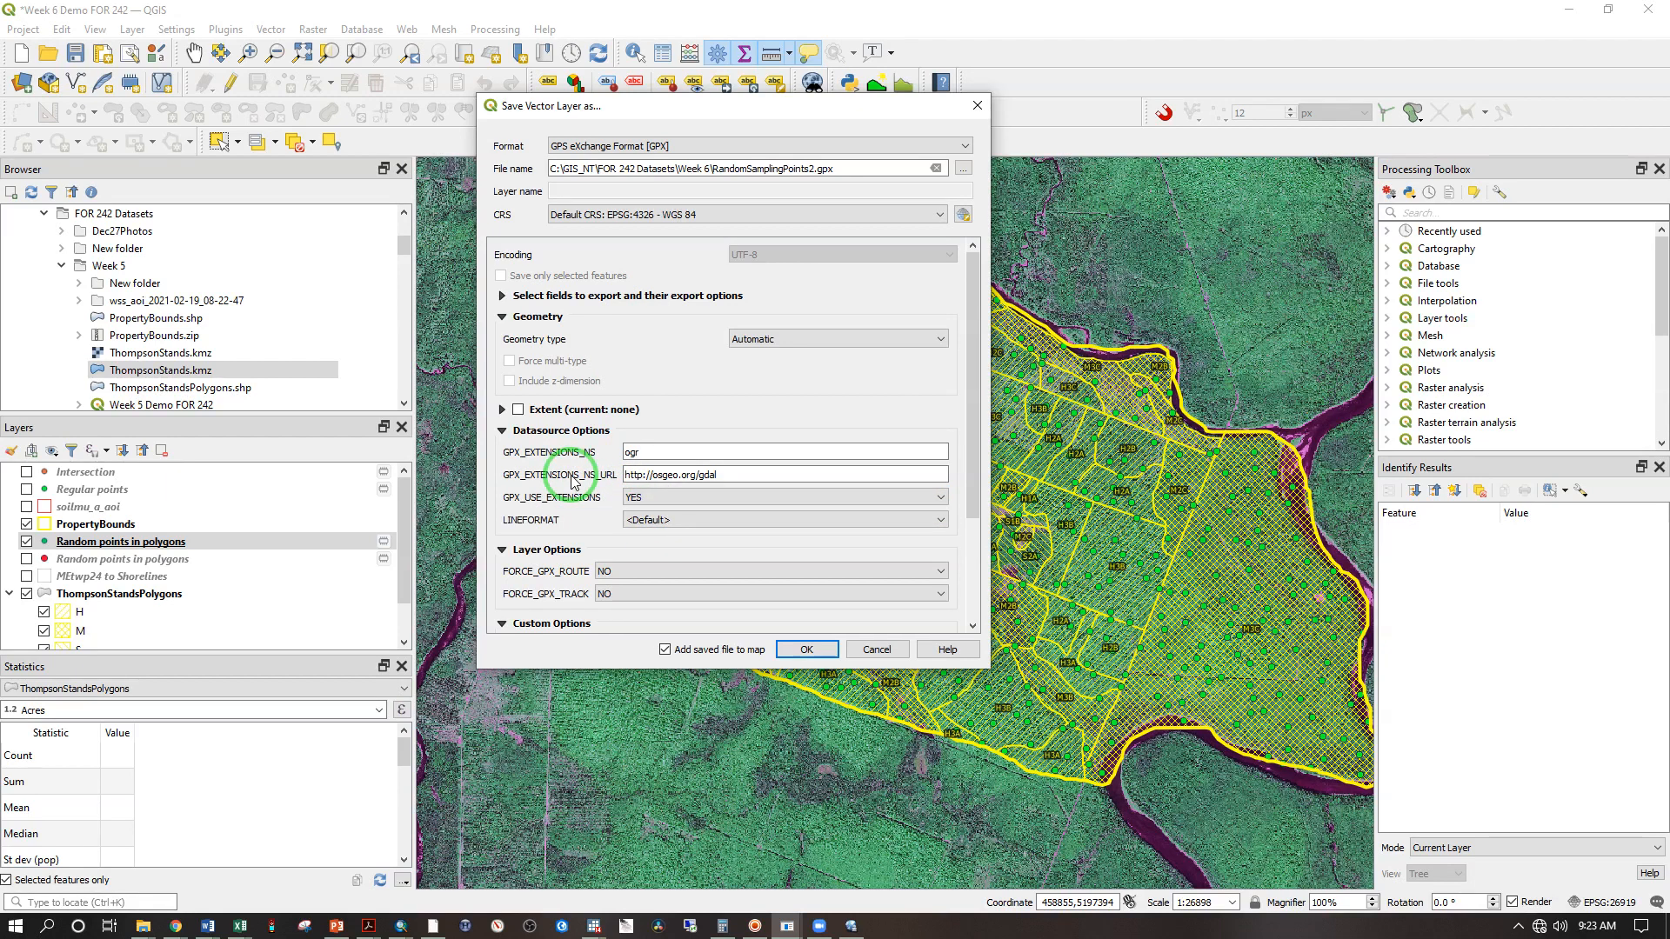
pyautogui.click(614, 499)
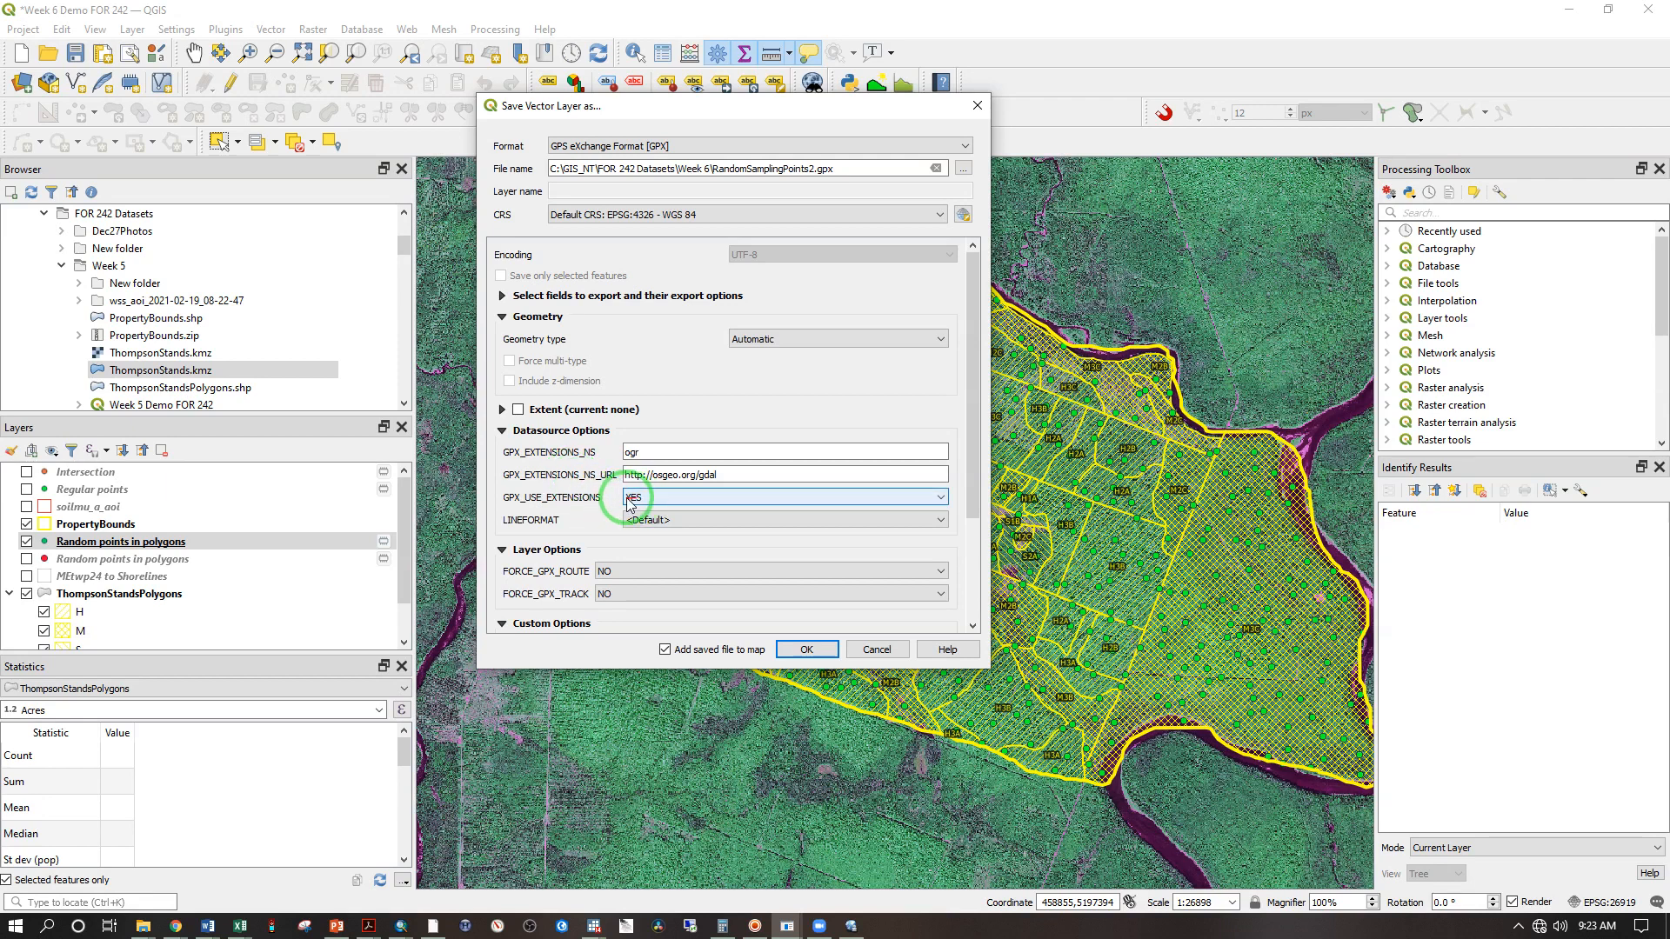
# Run the GPX export without adding the saved file to the map, and open the folder containing the exported file
pyautogui.moveTo(973, 374); pyautogui.dragTo(962, 509)
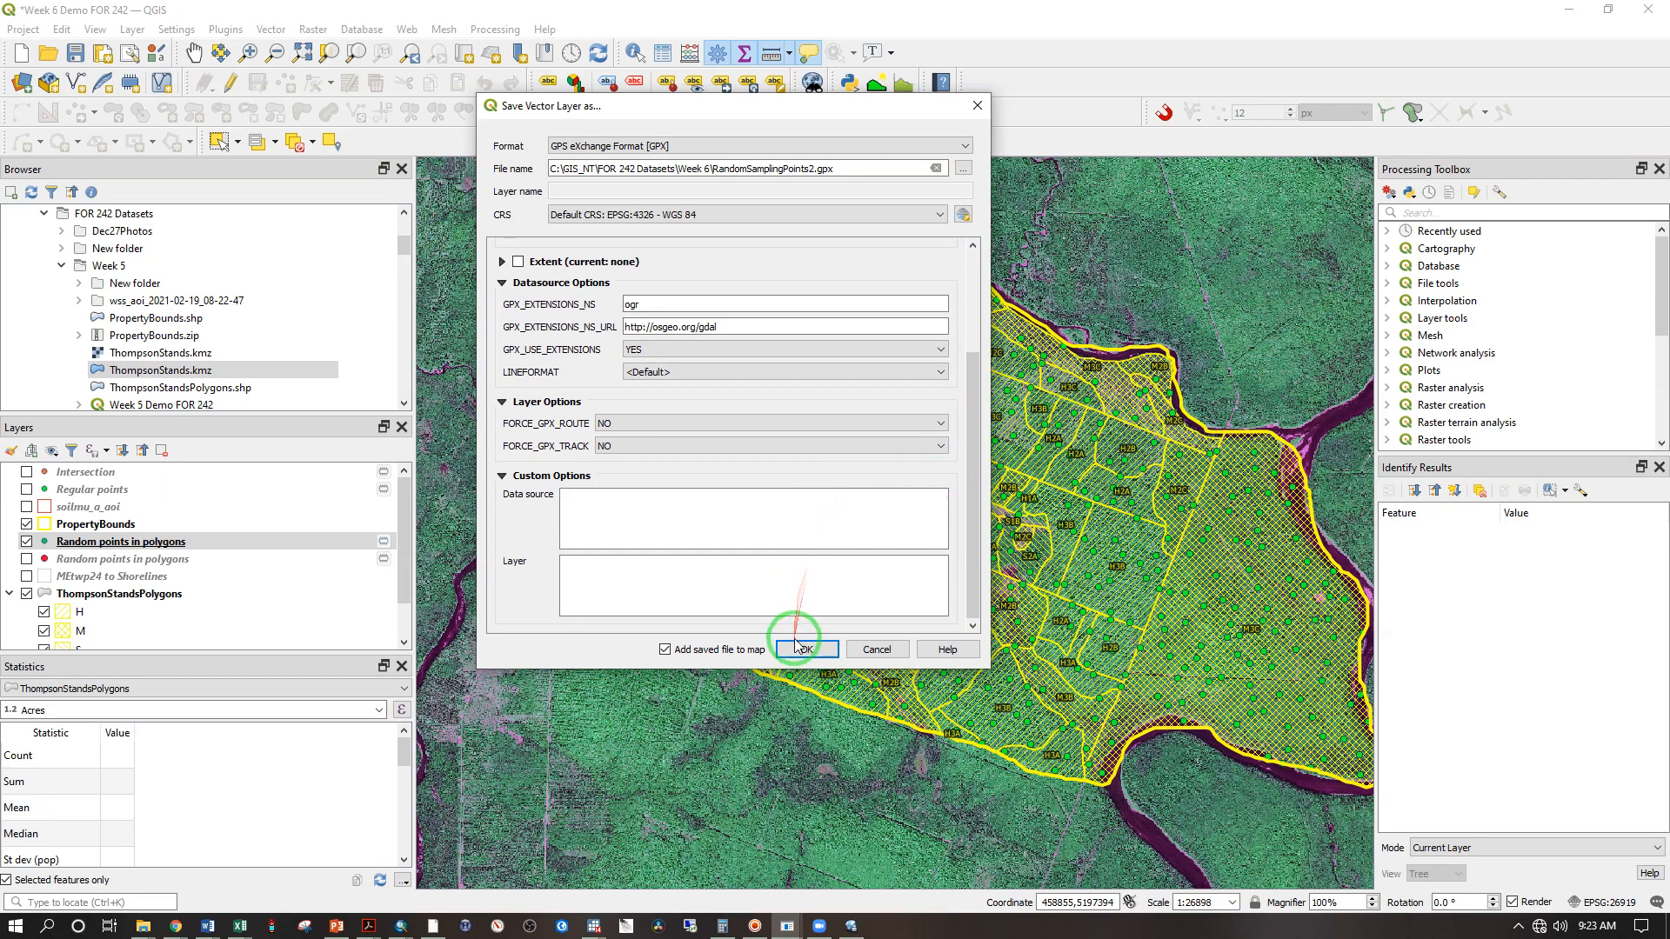
pyautogui.click(691, 657)
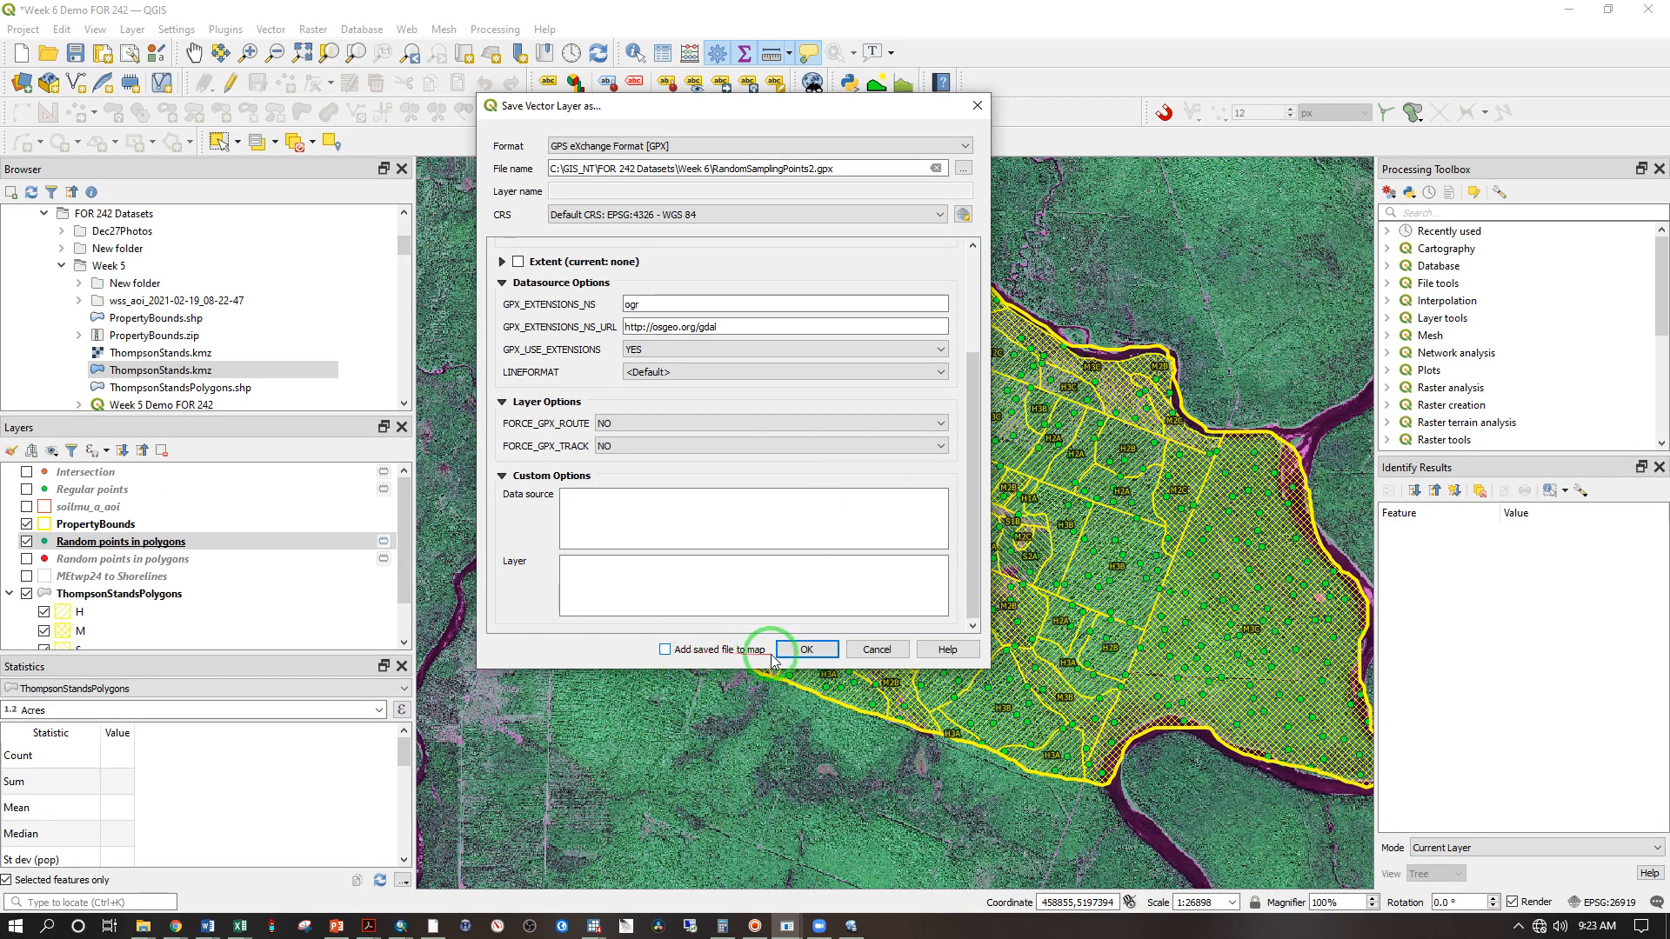
pyautogui.click(806, 650)
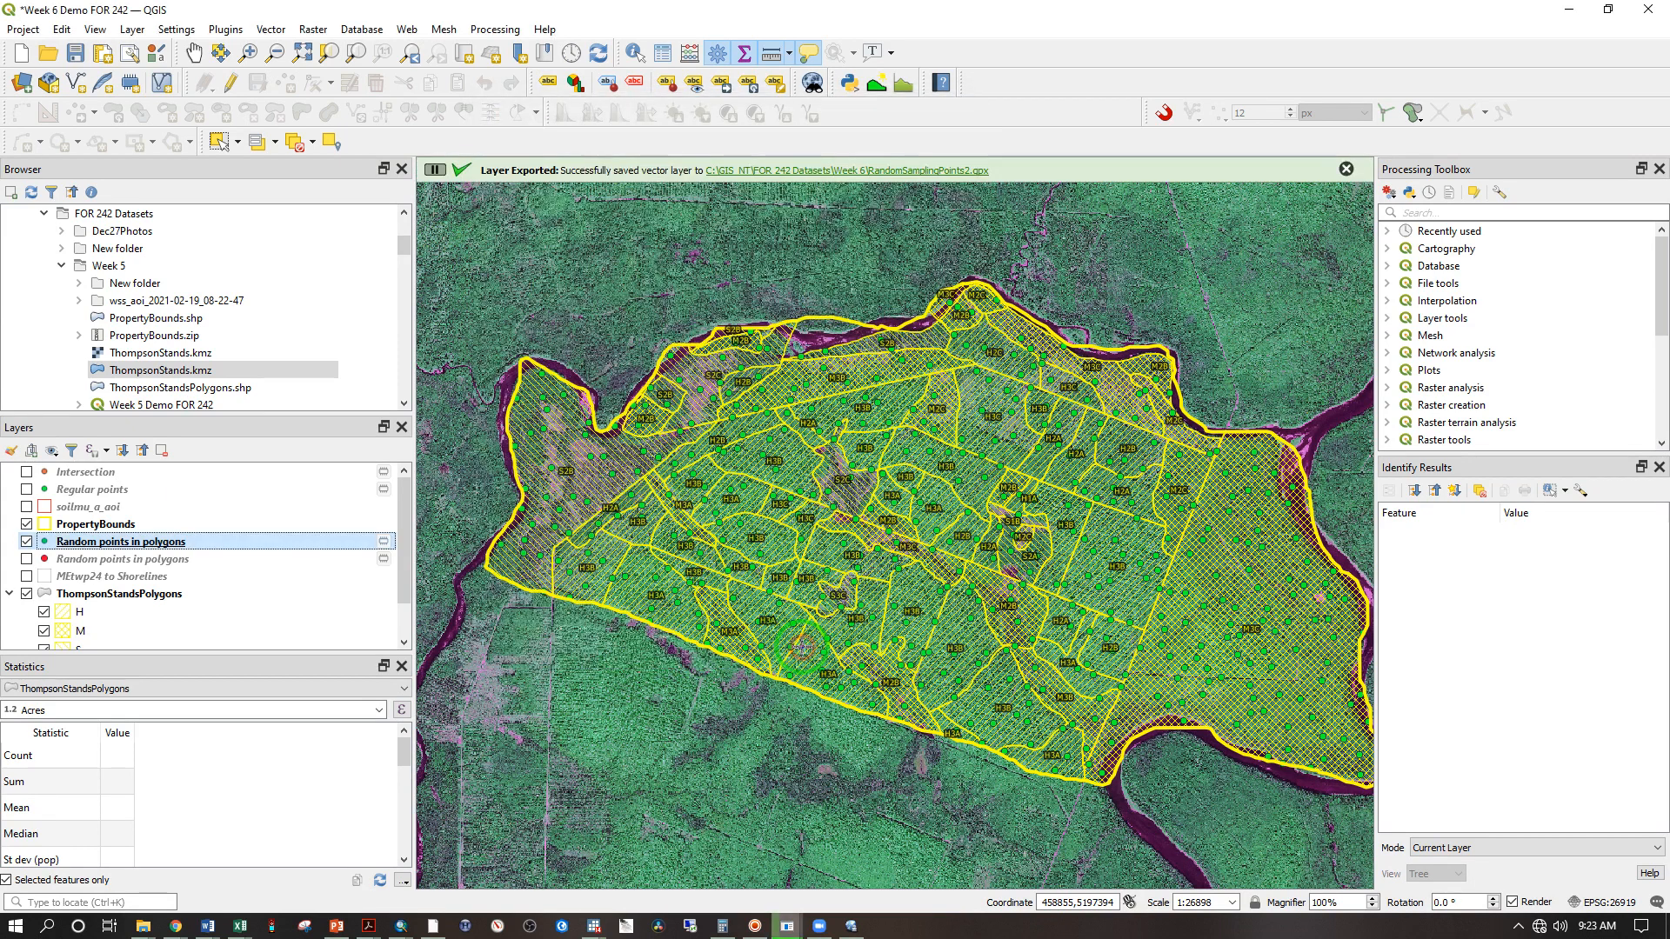
pyautogui.click(818, 170)
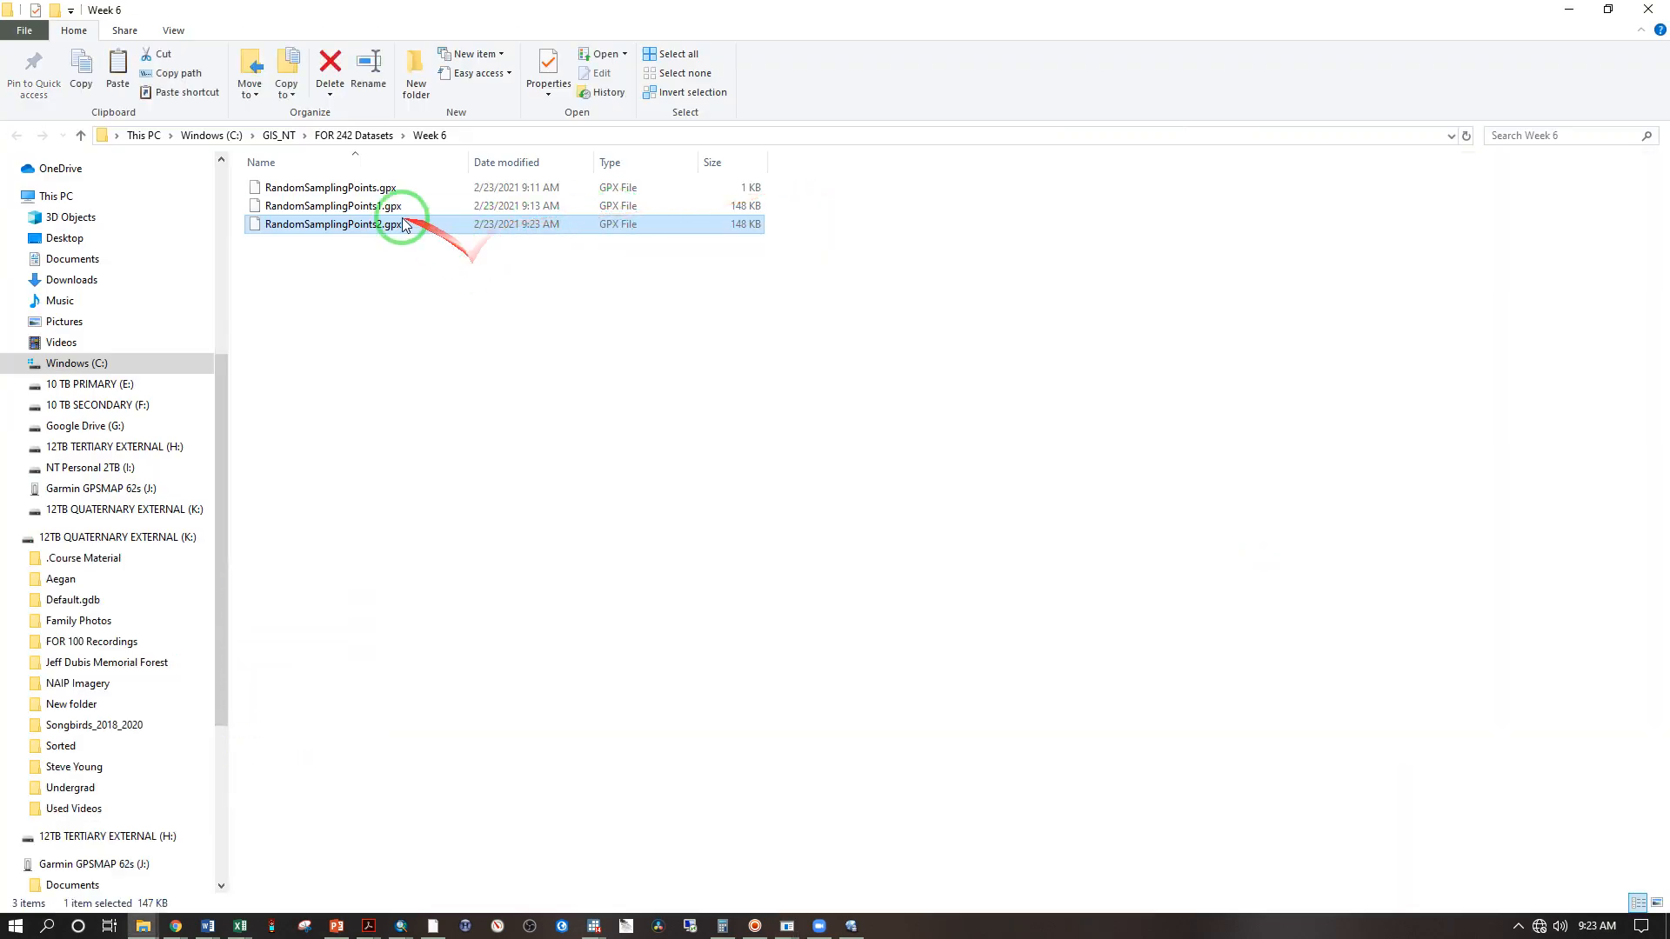
pyautogui.click(345, 228)
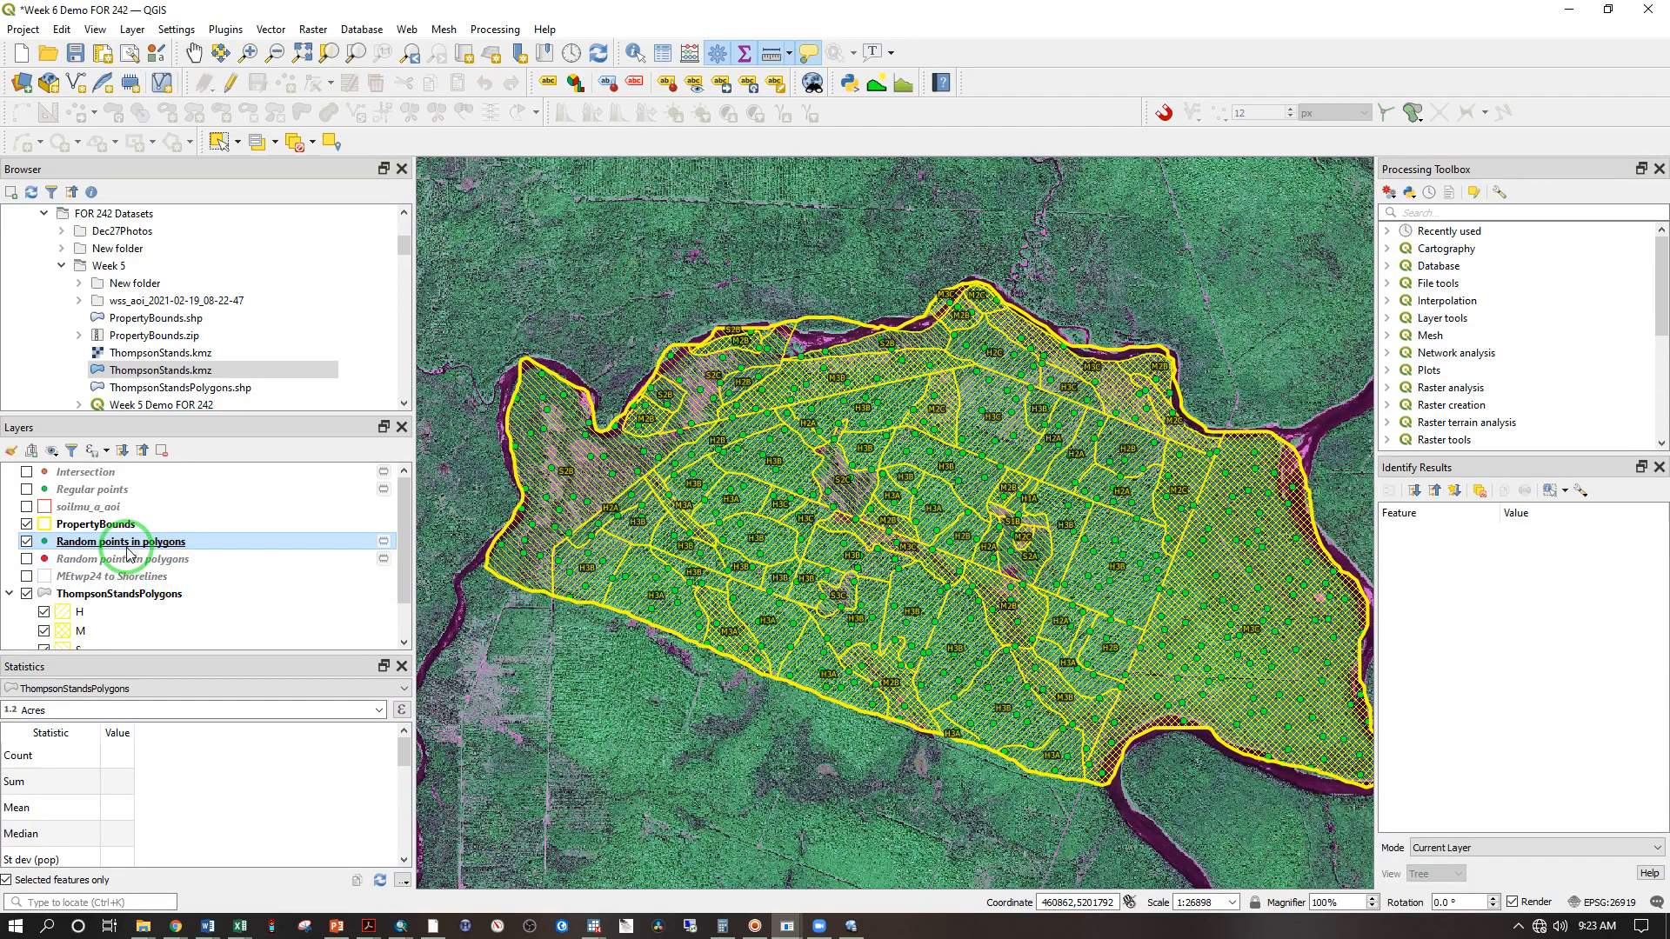
# Start another export of the green Random points in polygons layer's features, with ESRI Shapefile as the format
pyautogui.rightClick(126, 547)
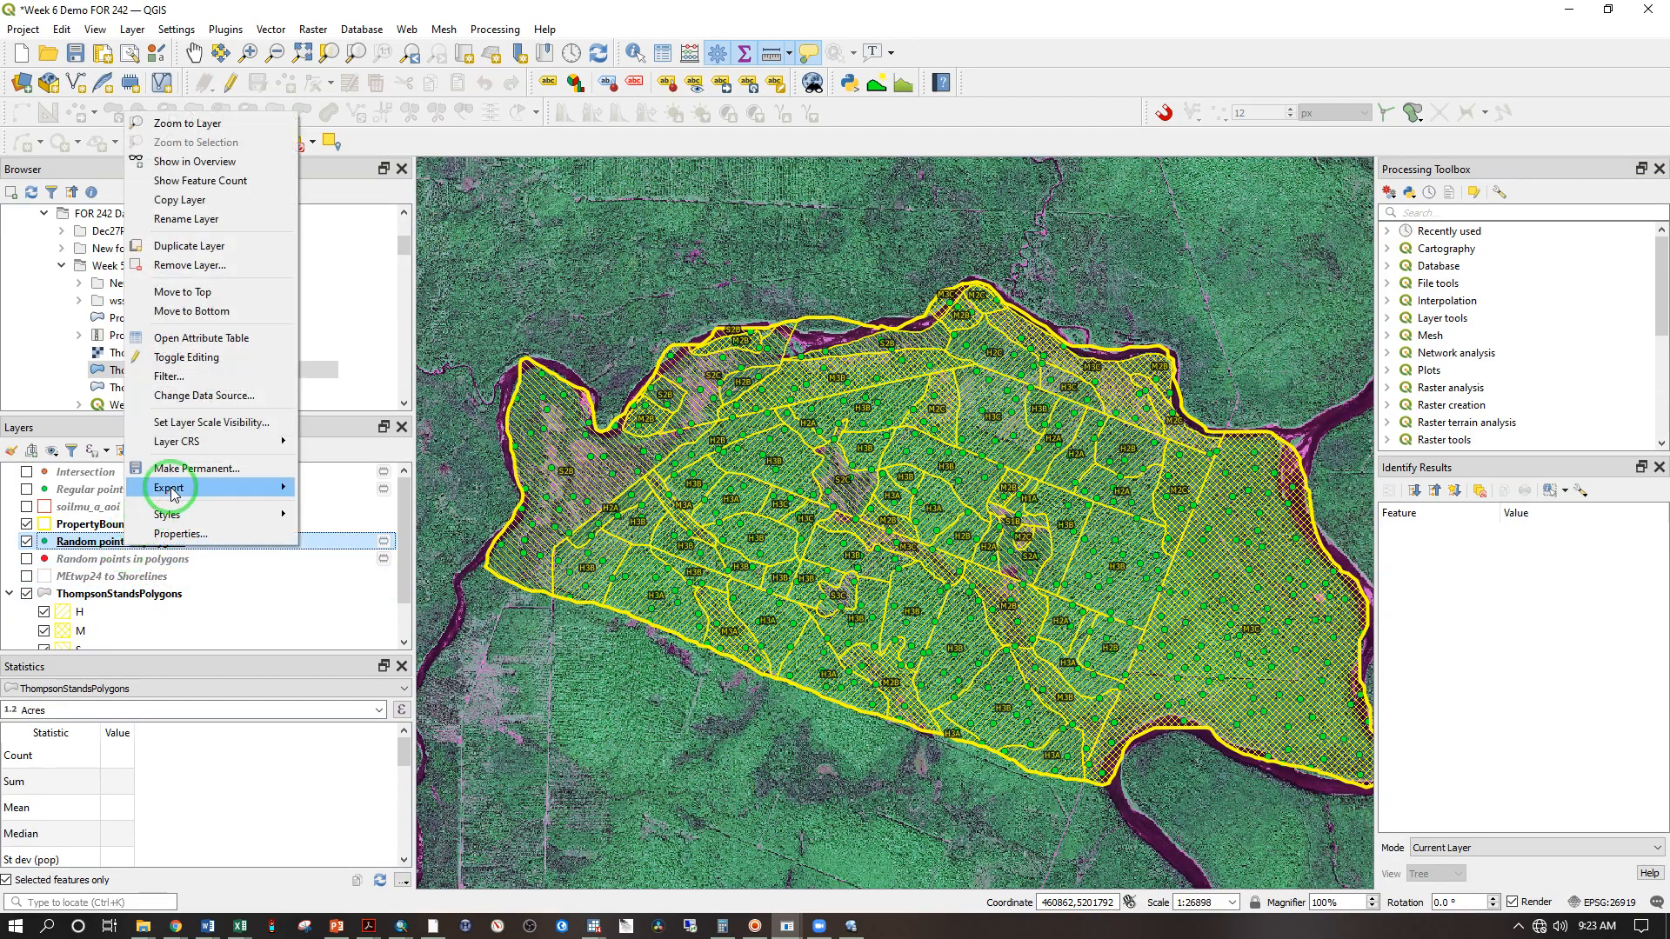
pyautogui.moveTo(266, 499)
pyautogui.click(318, 488)
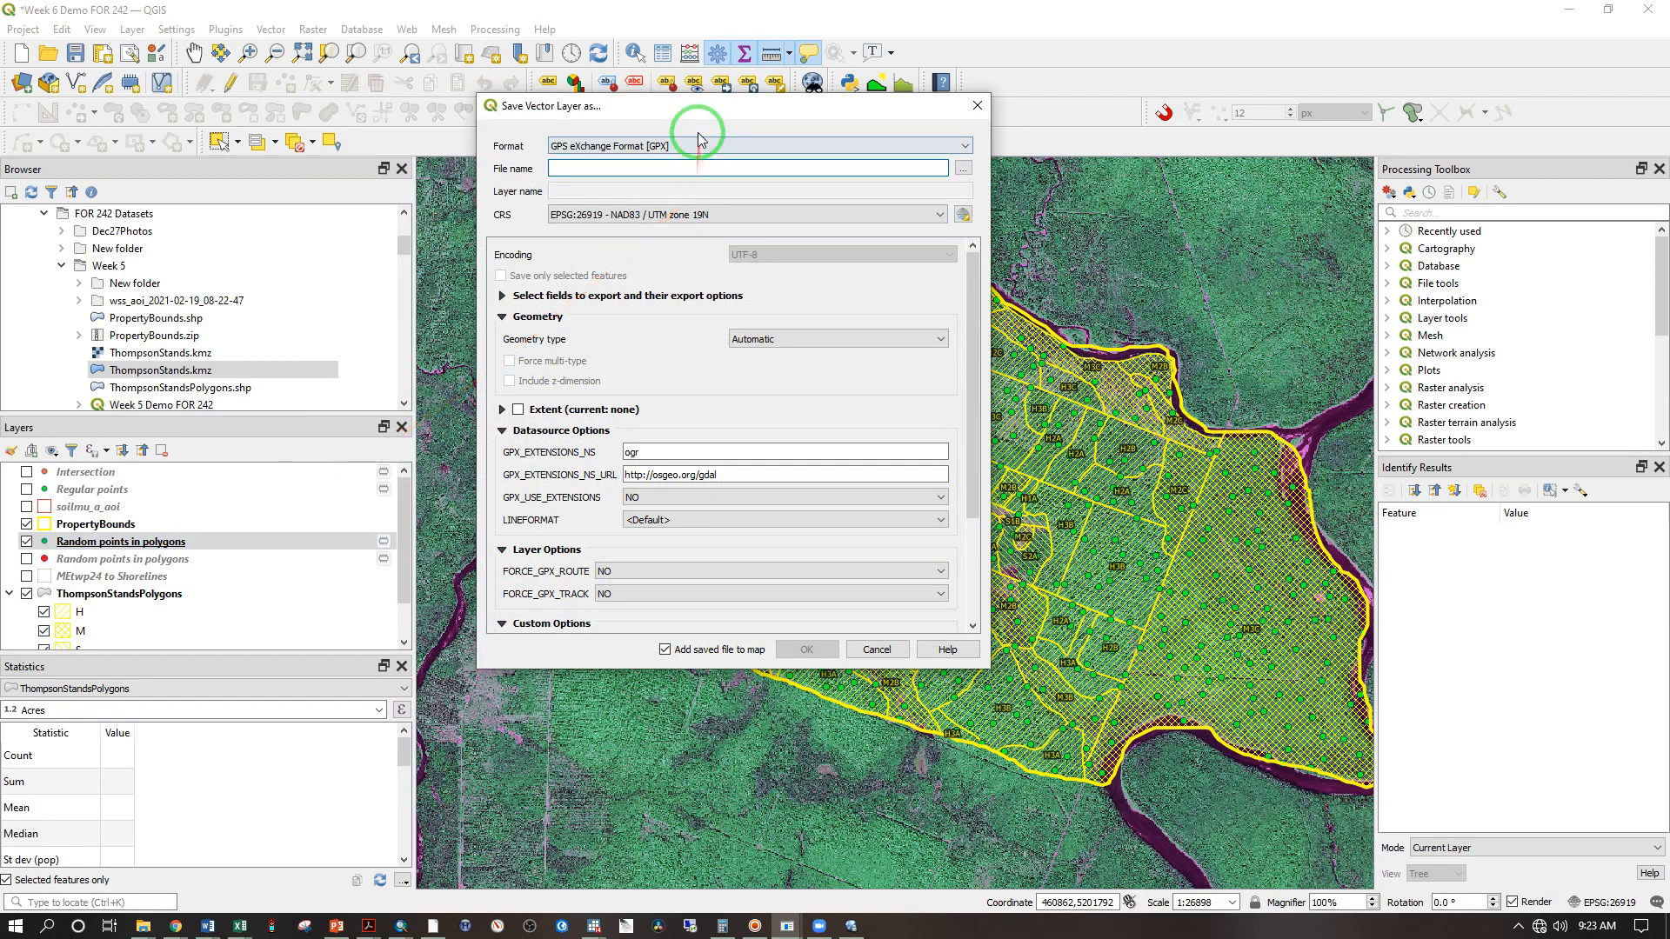
pyautogui.click(696, 142)
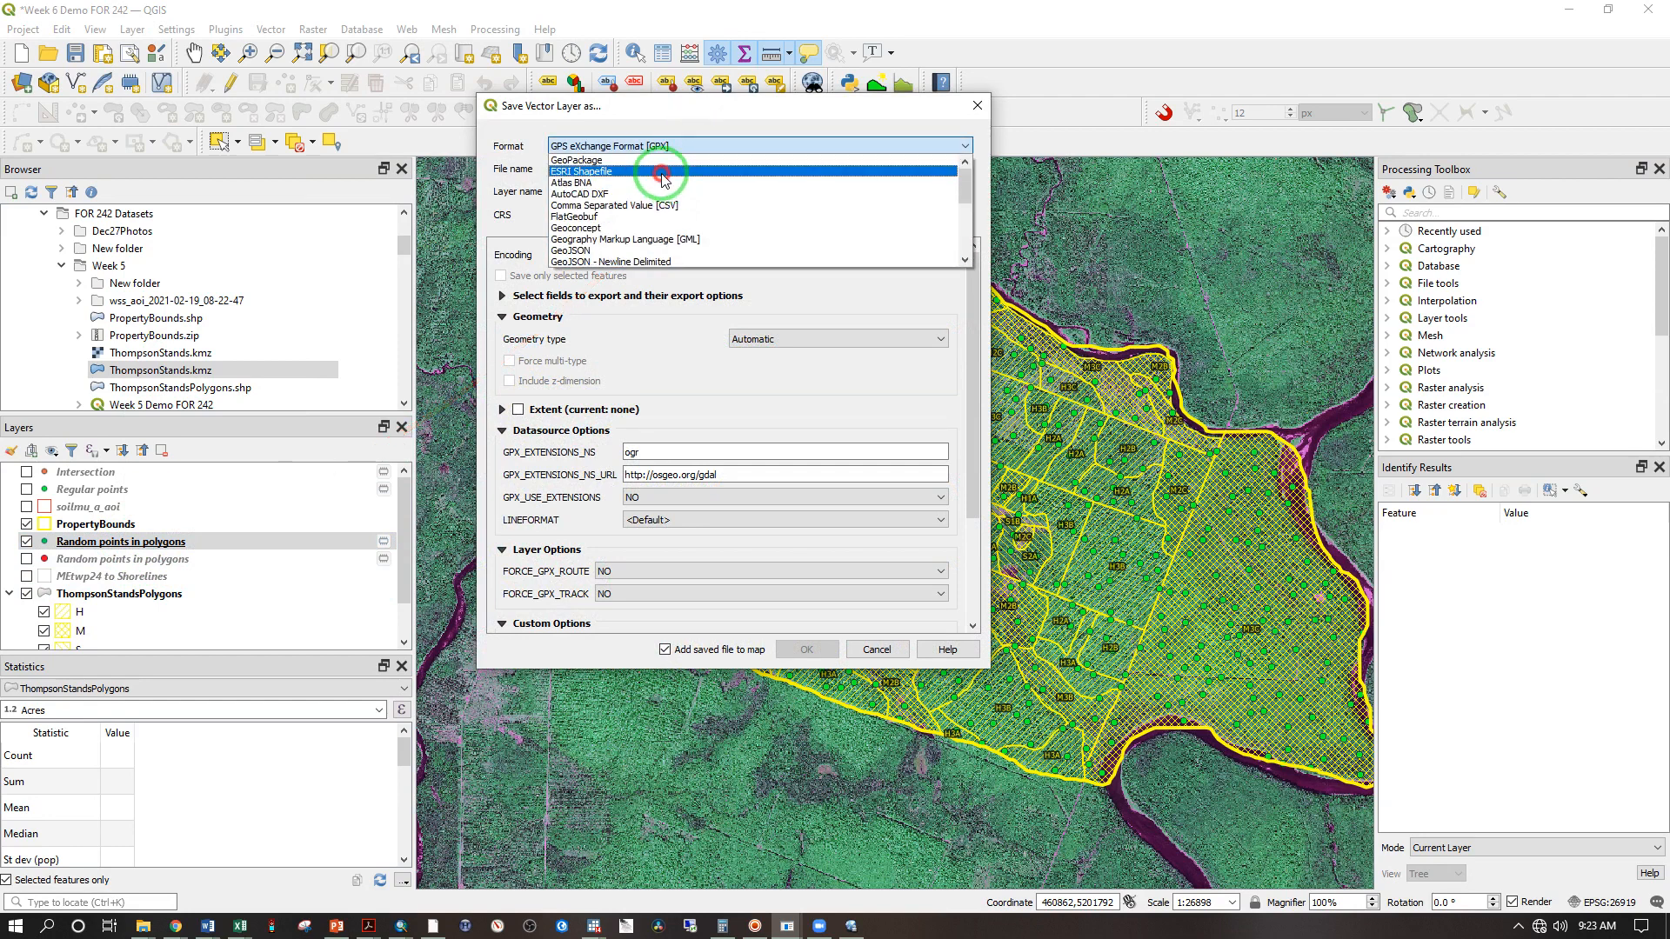
pyautogui.click(663, 167)
# Save the shapefile as RandomPointsThompson.shp in the Week 6 folder with CRS EPSG:26919 - NAD83 / UTM zone 19N, adding it to the map
pyautogui.click(963, 169)
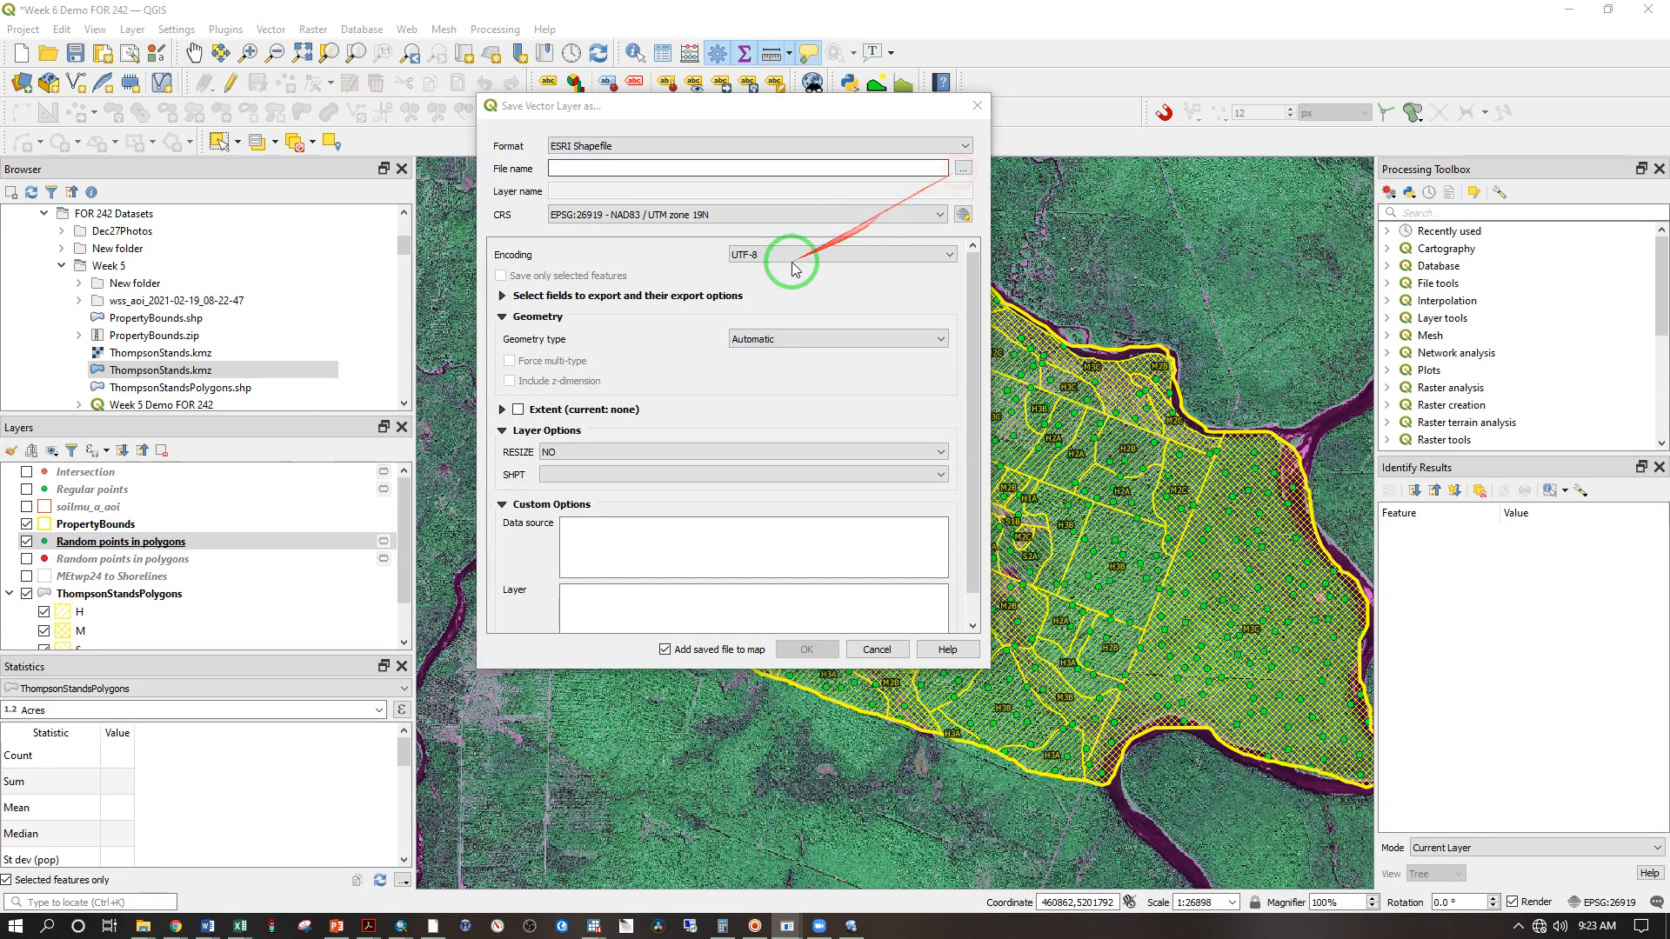
pyautogui.write('Ra')
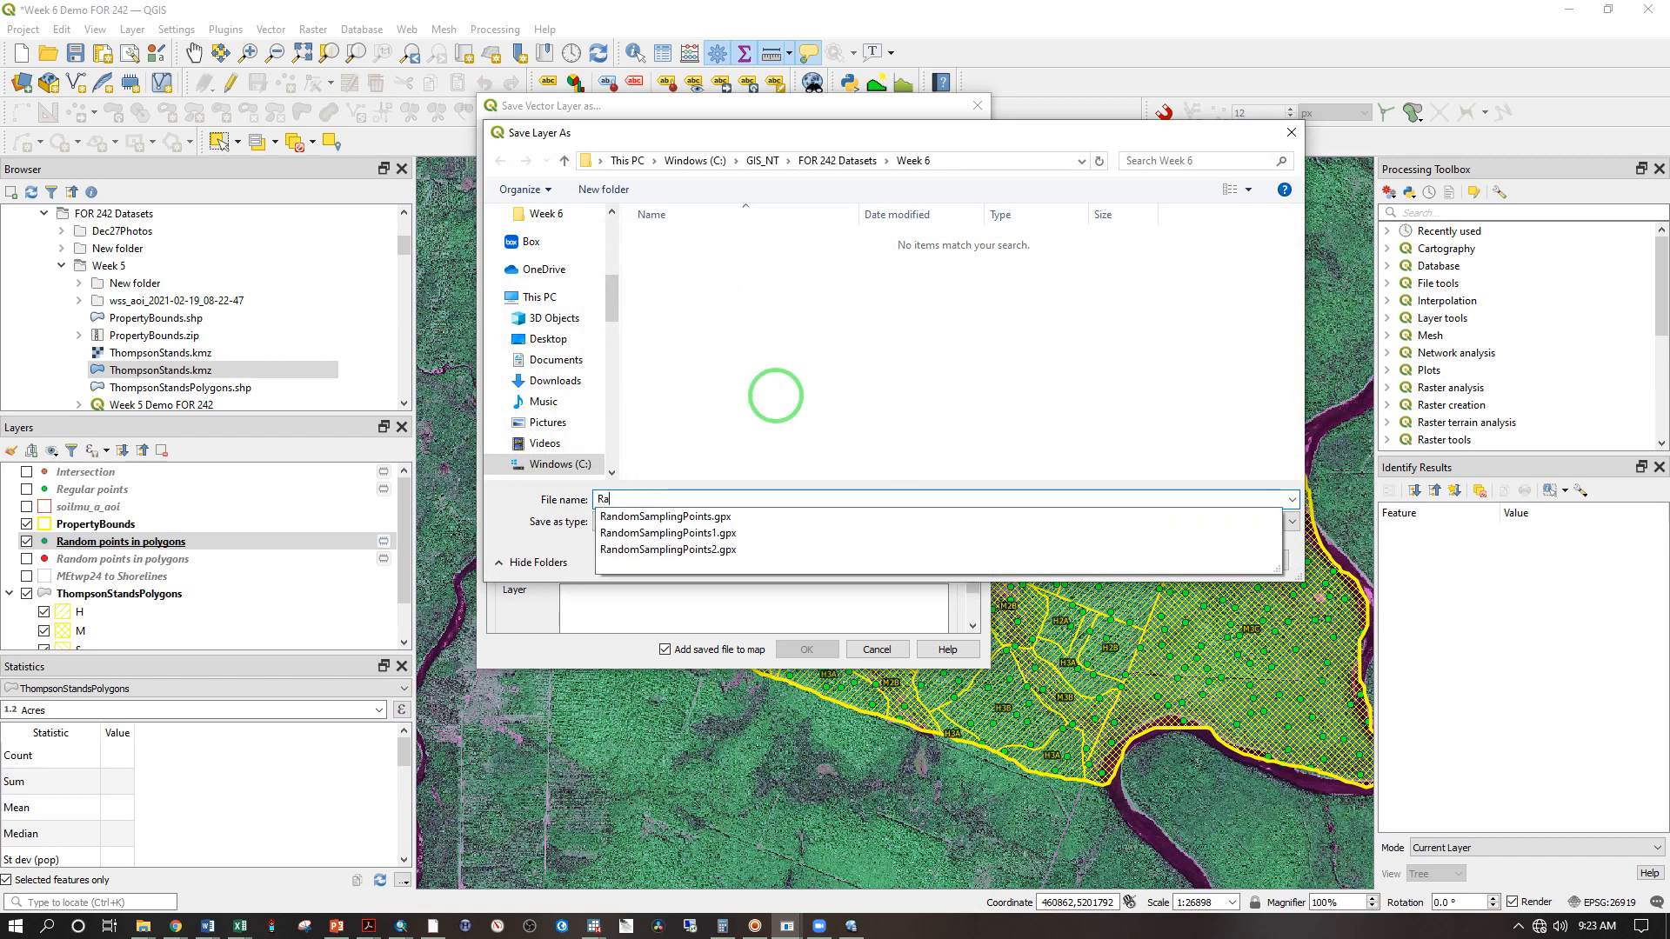
pyautogui.write('ndomPointsThompson.shp')
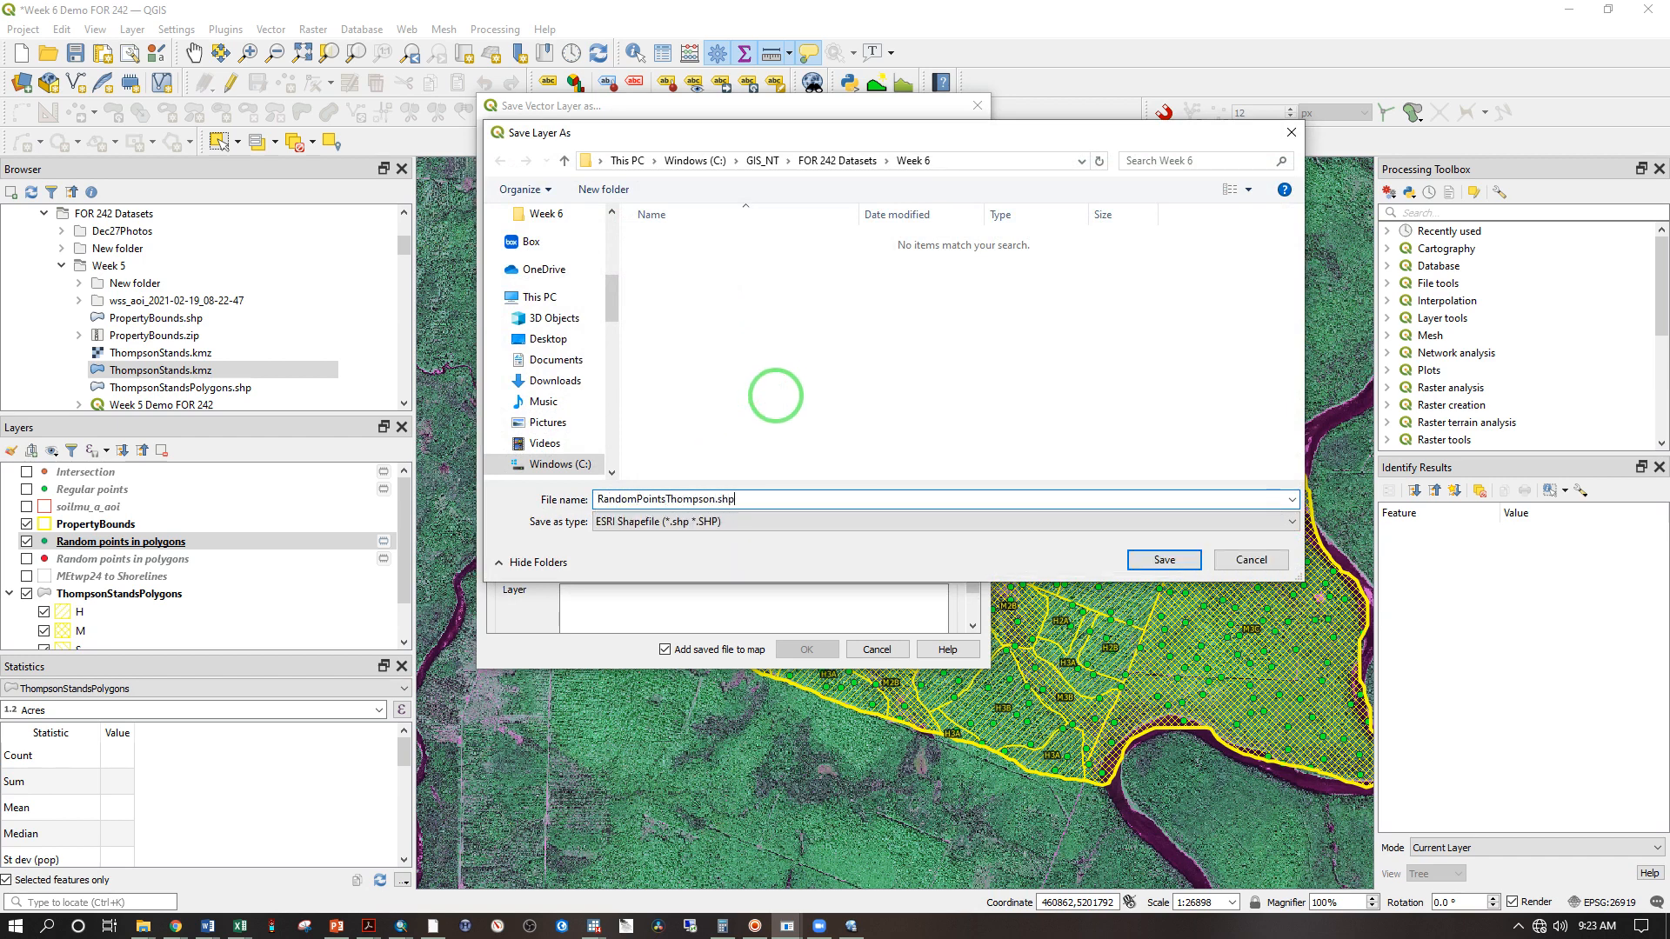
pyautogui.press('Return')
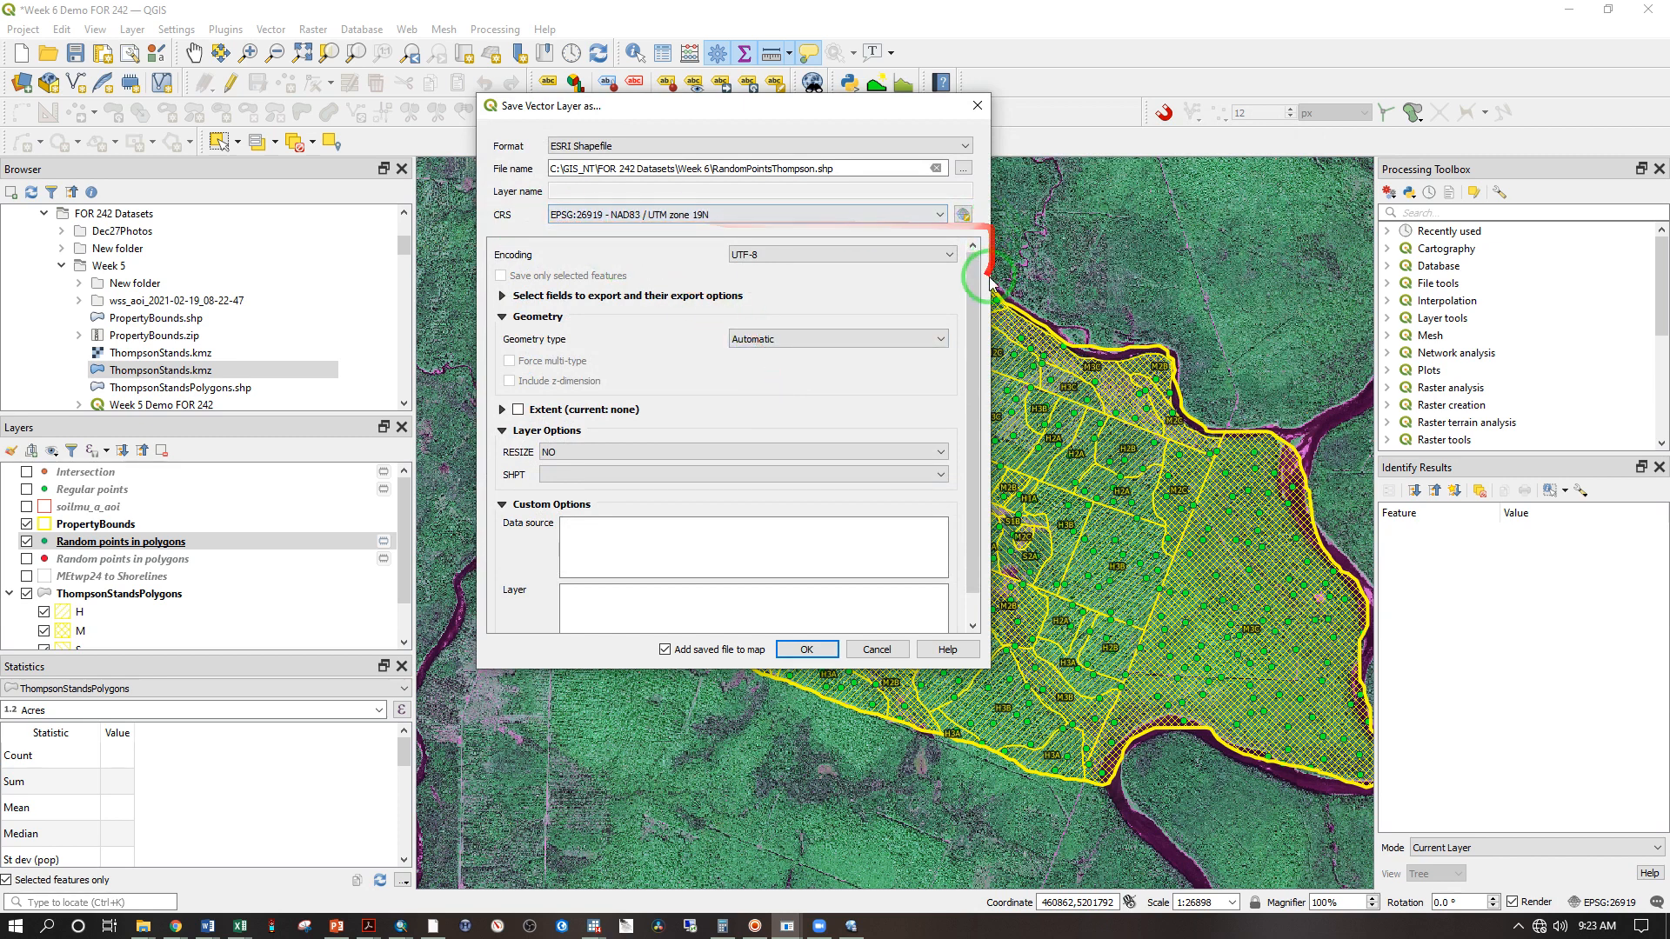
pyautogui.scroll(-1, 962, 287)
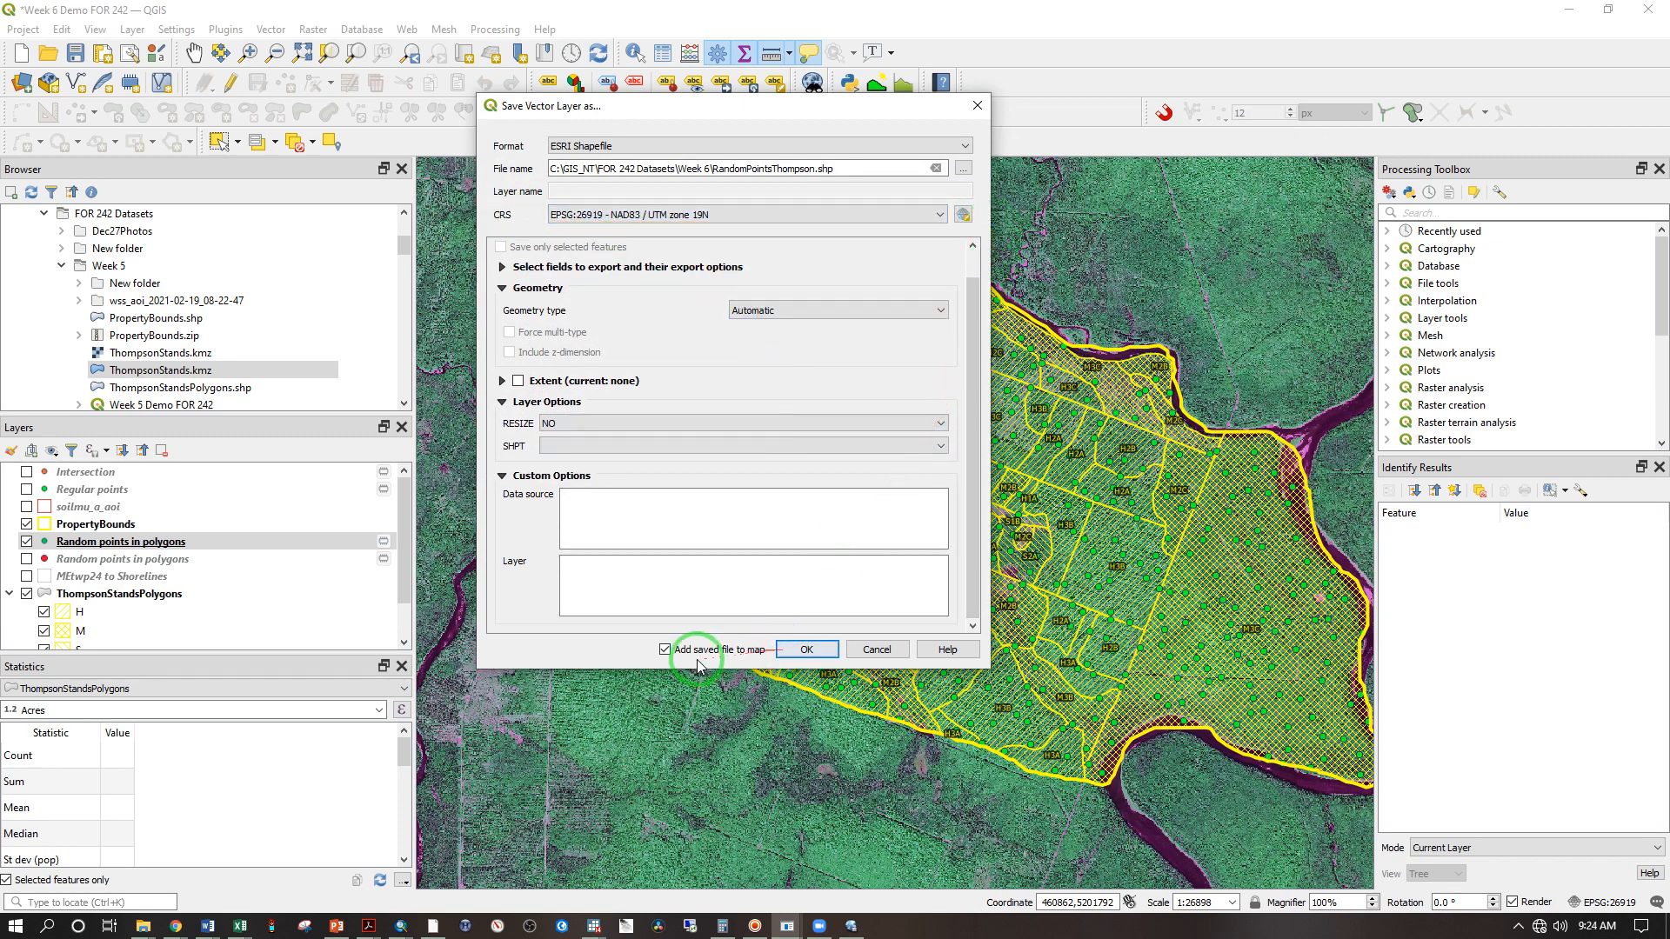
pyautogui.click(807, 649)
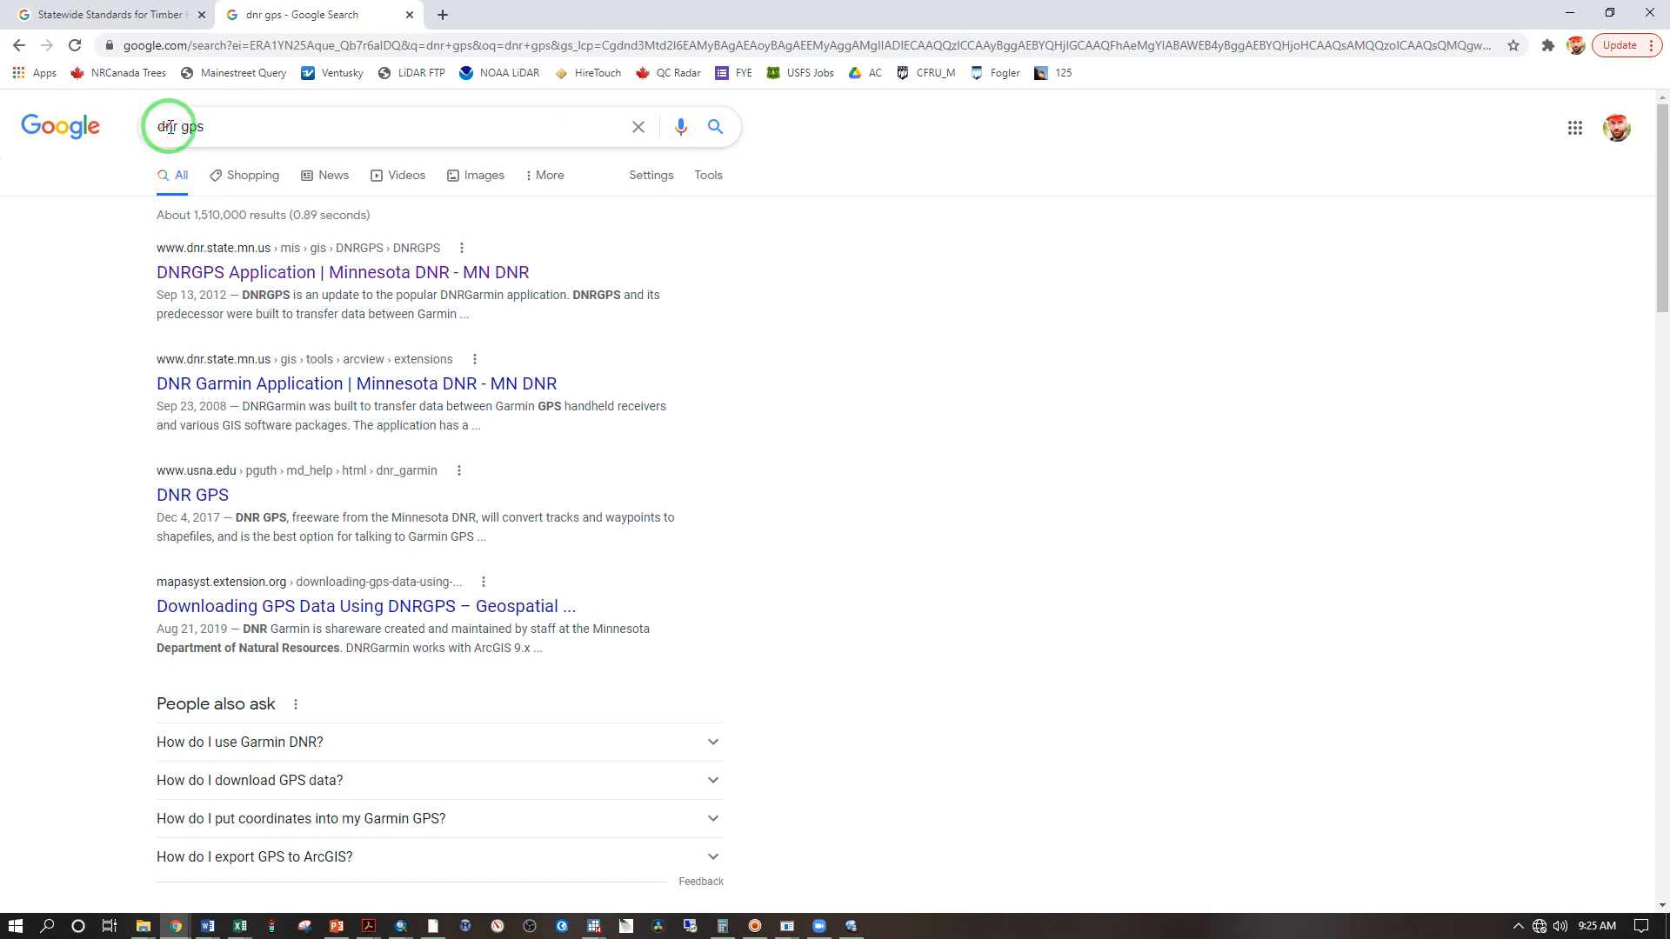
# Open the Minnesota DNR's DNRGPS Application page from the search results and examine the program releases available for download
pyautogui.click(207, 275)
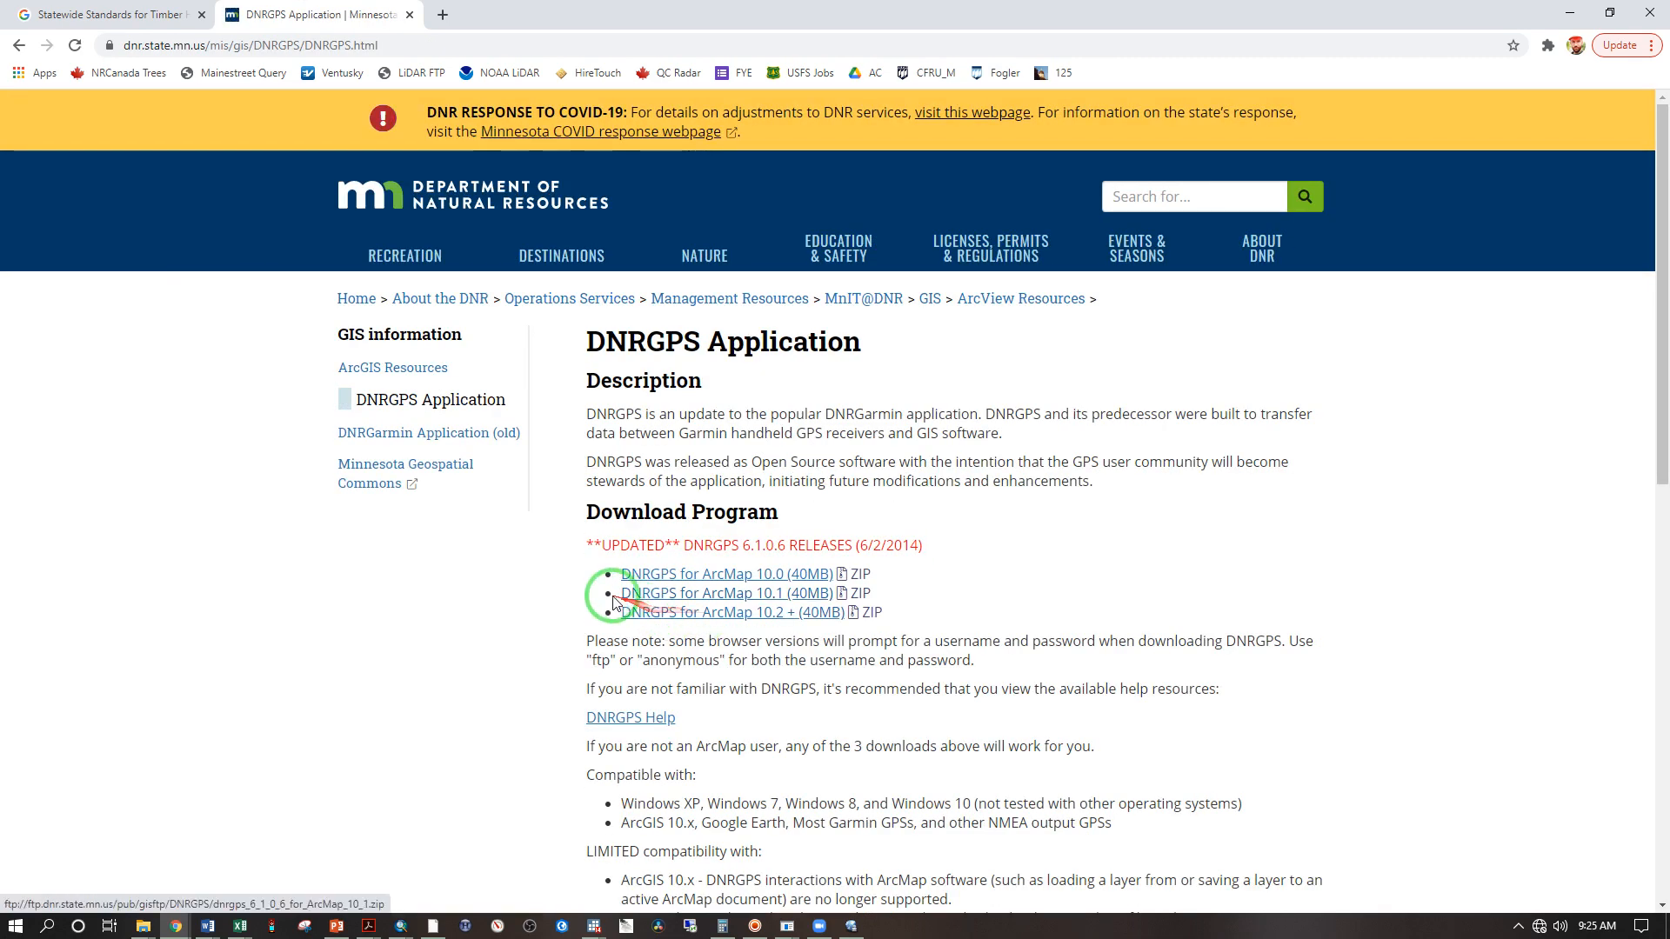
pyautogui.moveTo(787, 541); pyautogui.dragTo(916, 544)
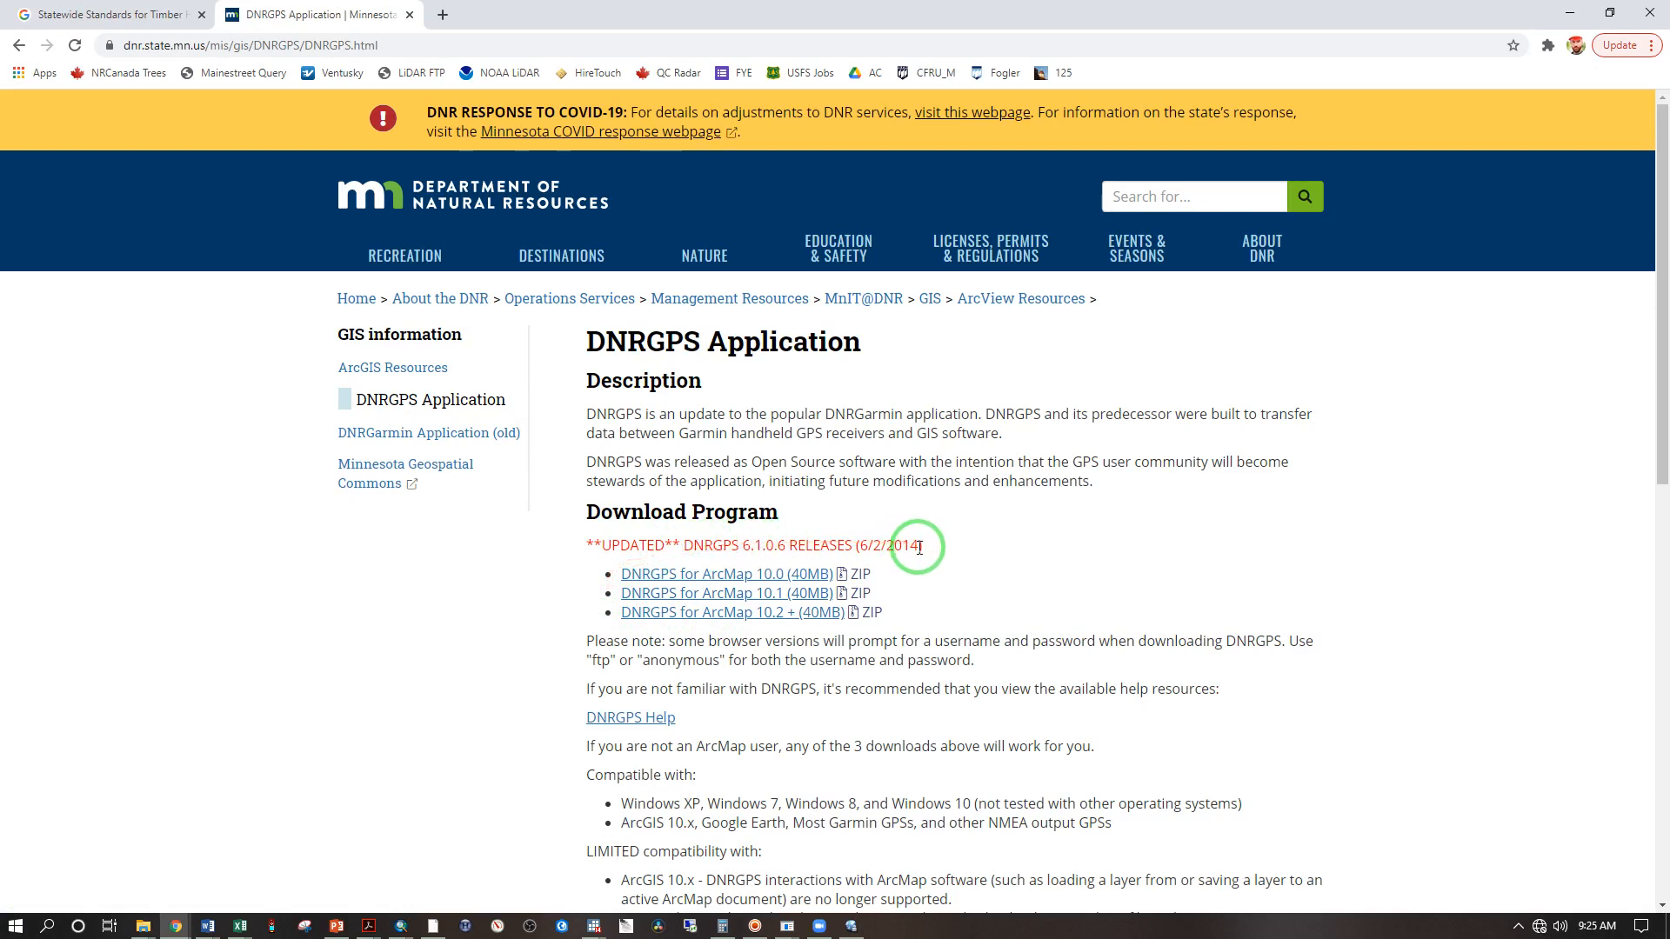
pyautogui.moveTo(928, 501); pyautogui.dragTo(937, 453)
# Switch to DNR GPS and load RandomPointsThompson.shp from the Week 6 folder as an ESRI Shapefile (2D)
pyautogui.click(275, 927)
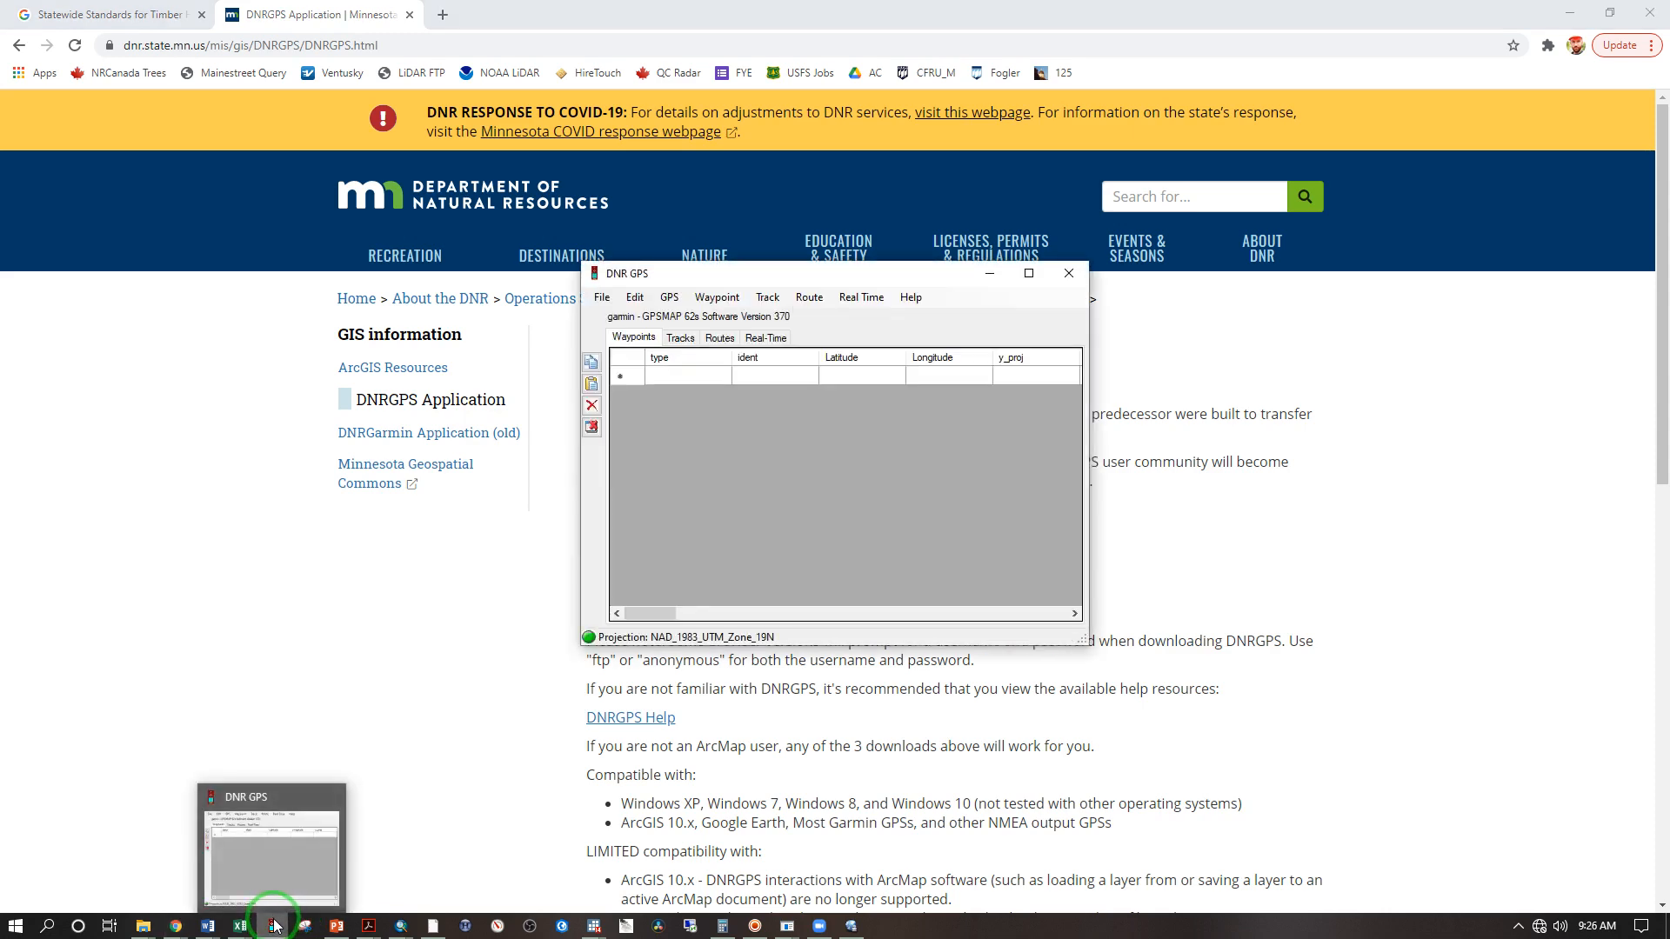
pyautogui.click(603, 299)
pyautogui.moveTo(648, 318)
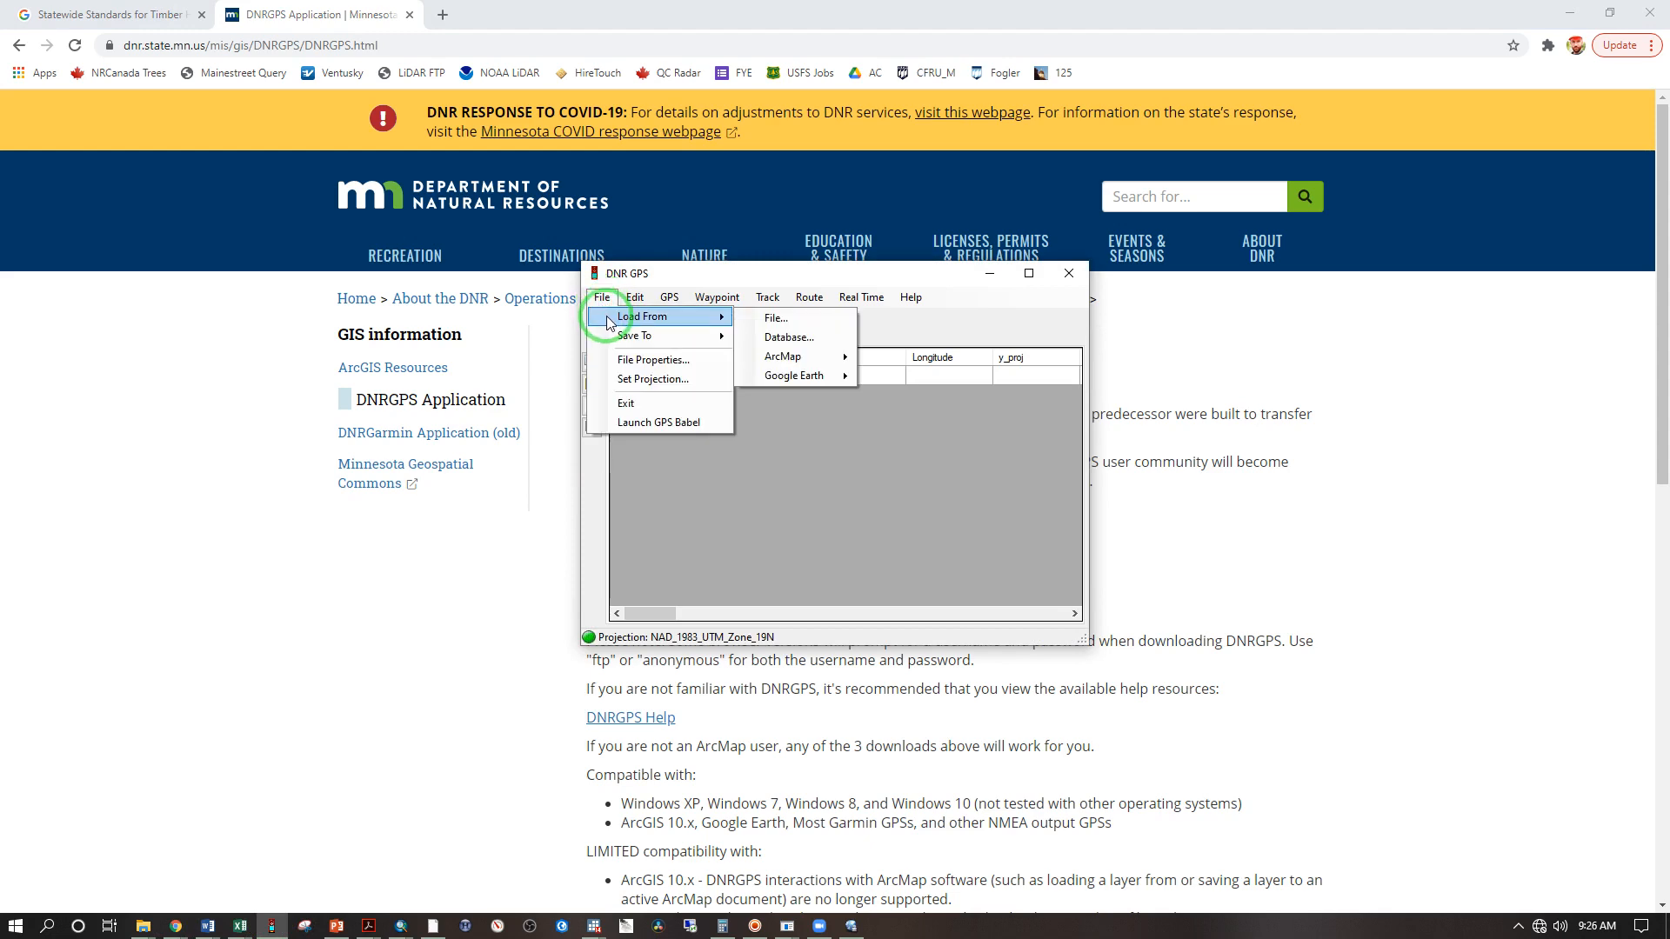
pyautogui.click(776, 320)
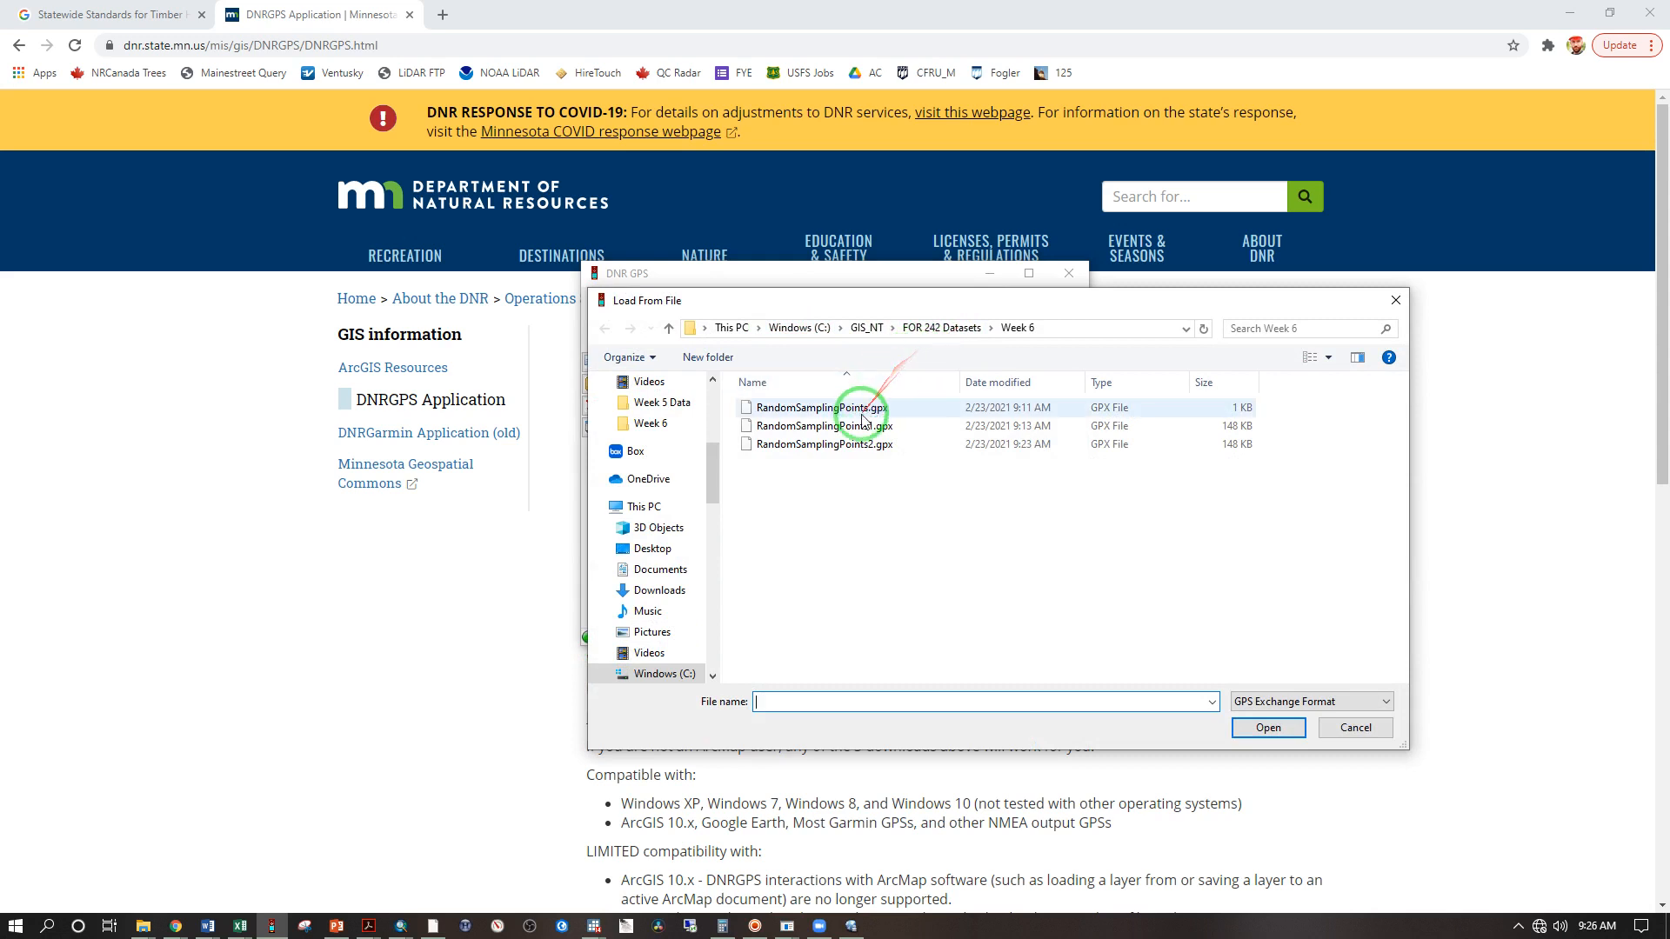
pyautogui.click(1275, 701)
pyautogui.click(1277, 734)
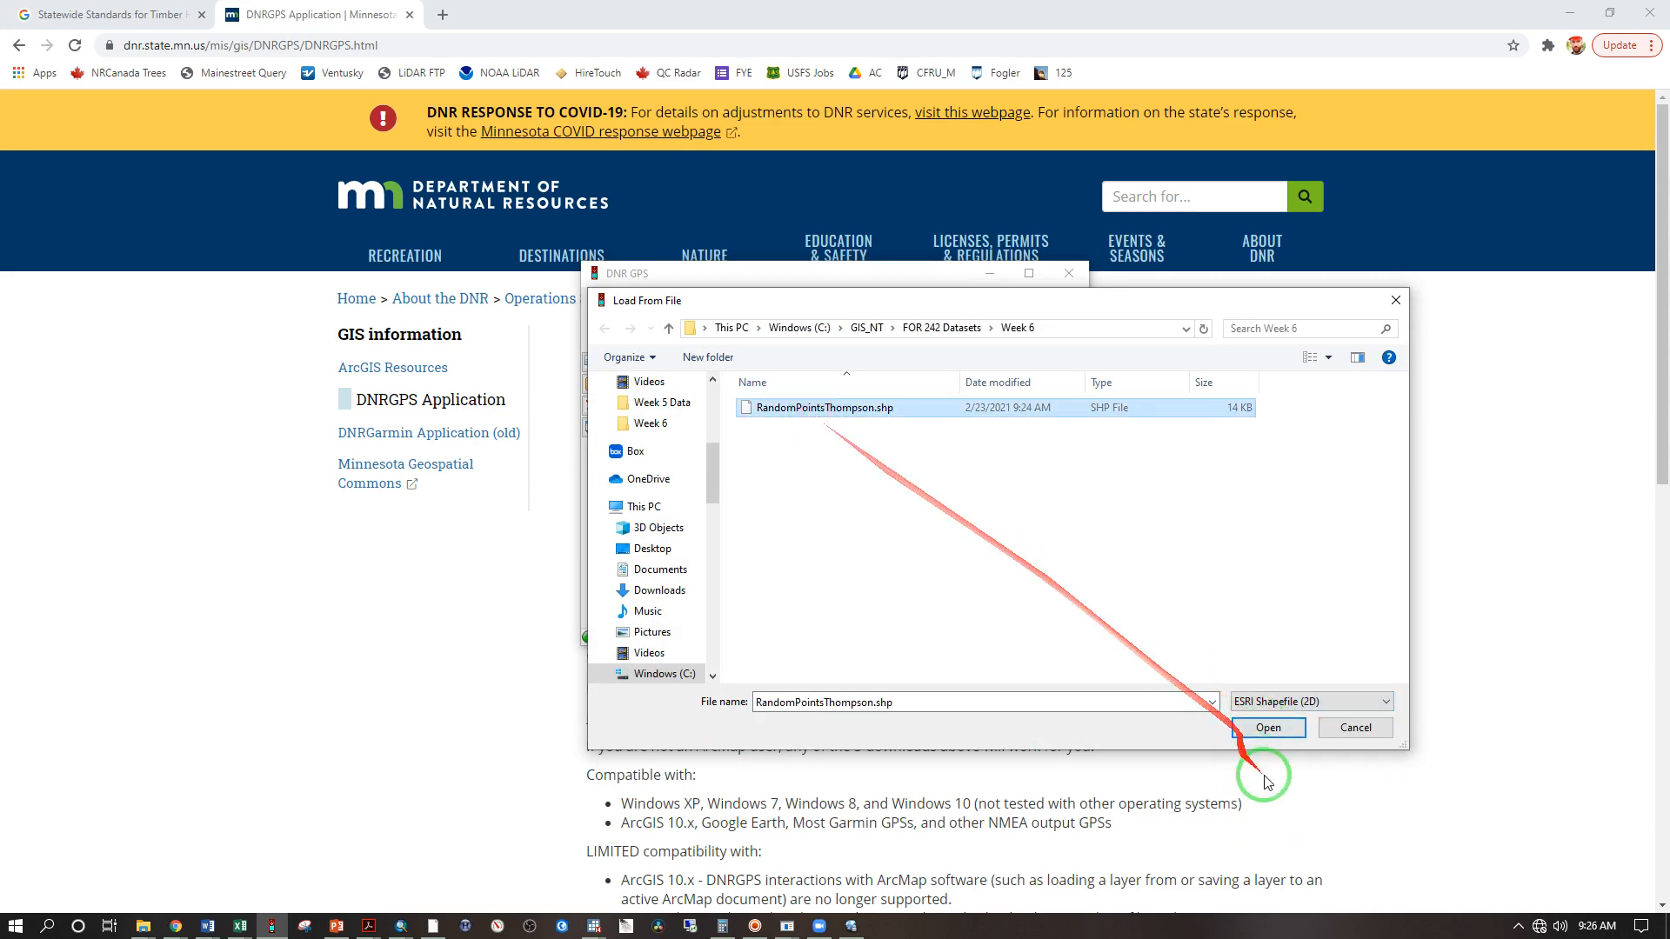
pyautogui.click(1268, 727)
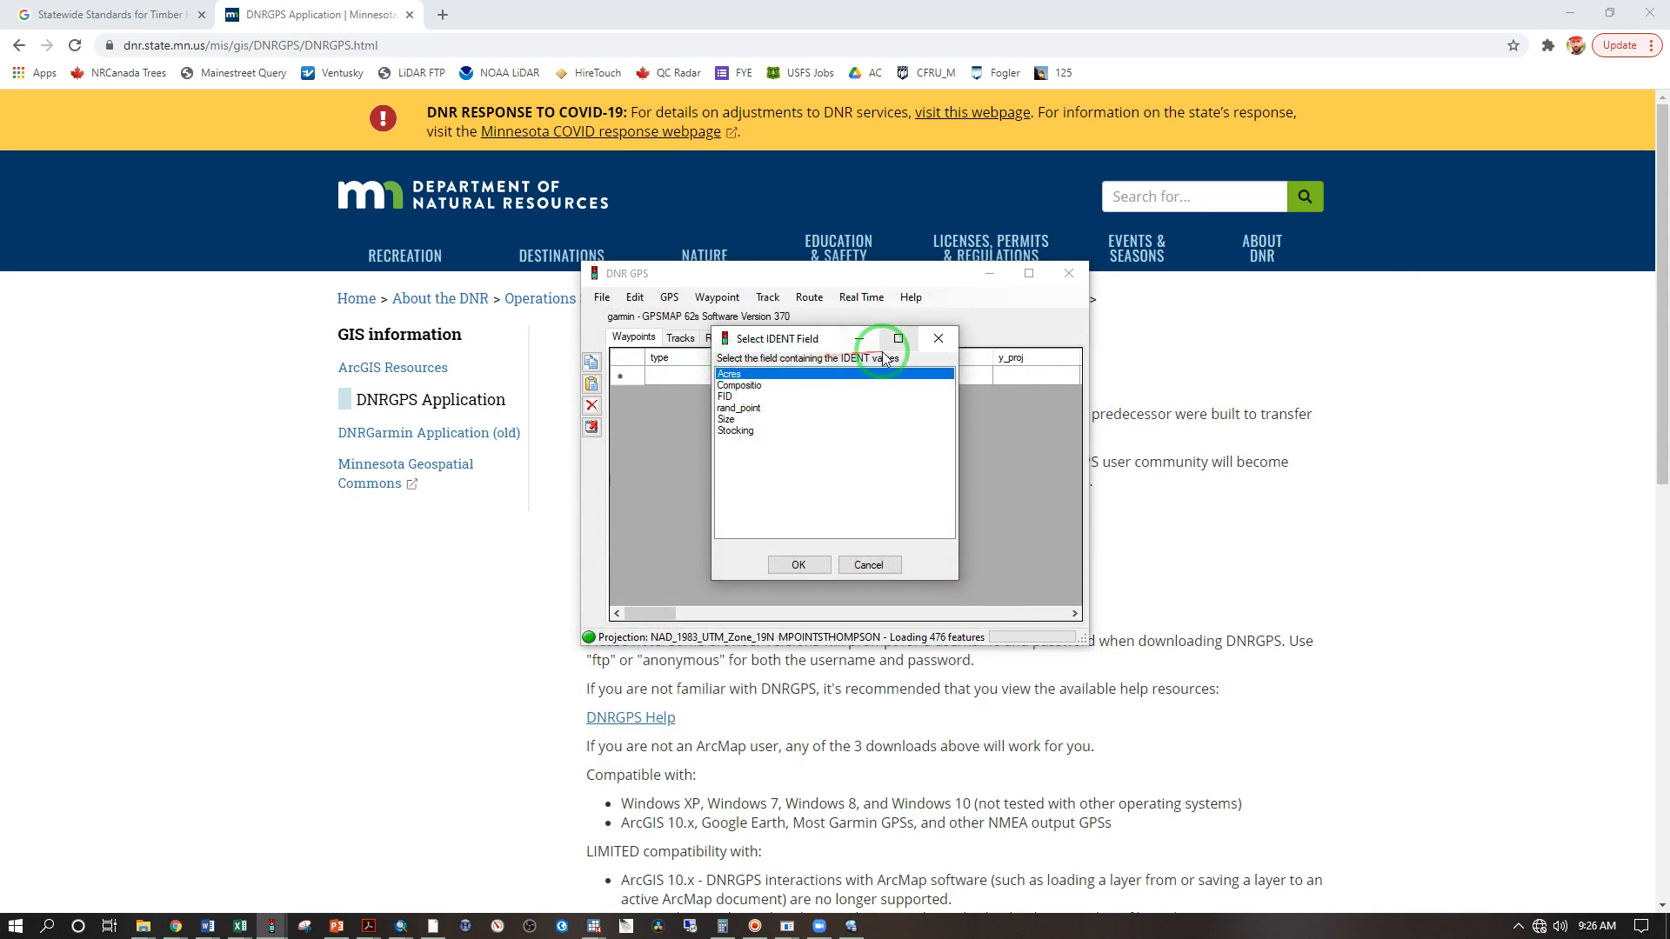
# Use rand_point as the IDENT field for the loaded waypoints and finish loading the file
pyautogui.click(735, 409)
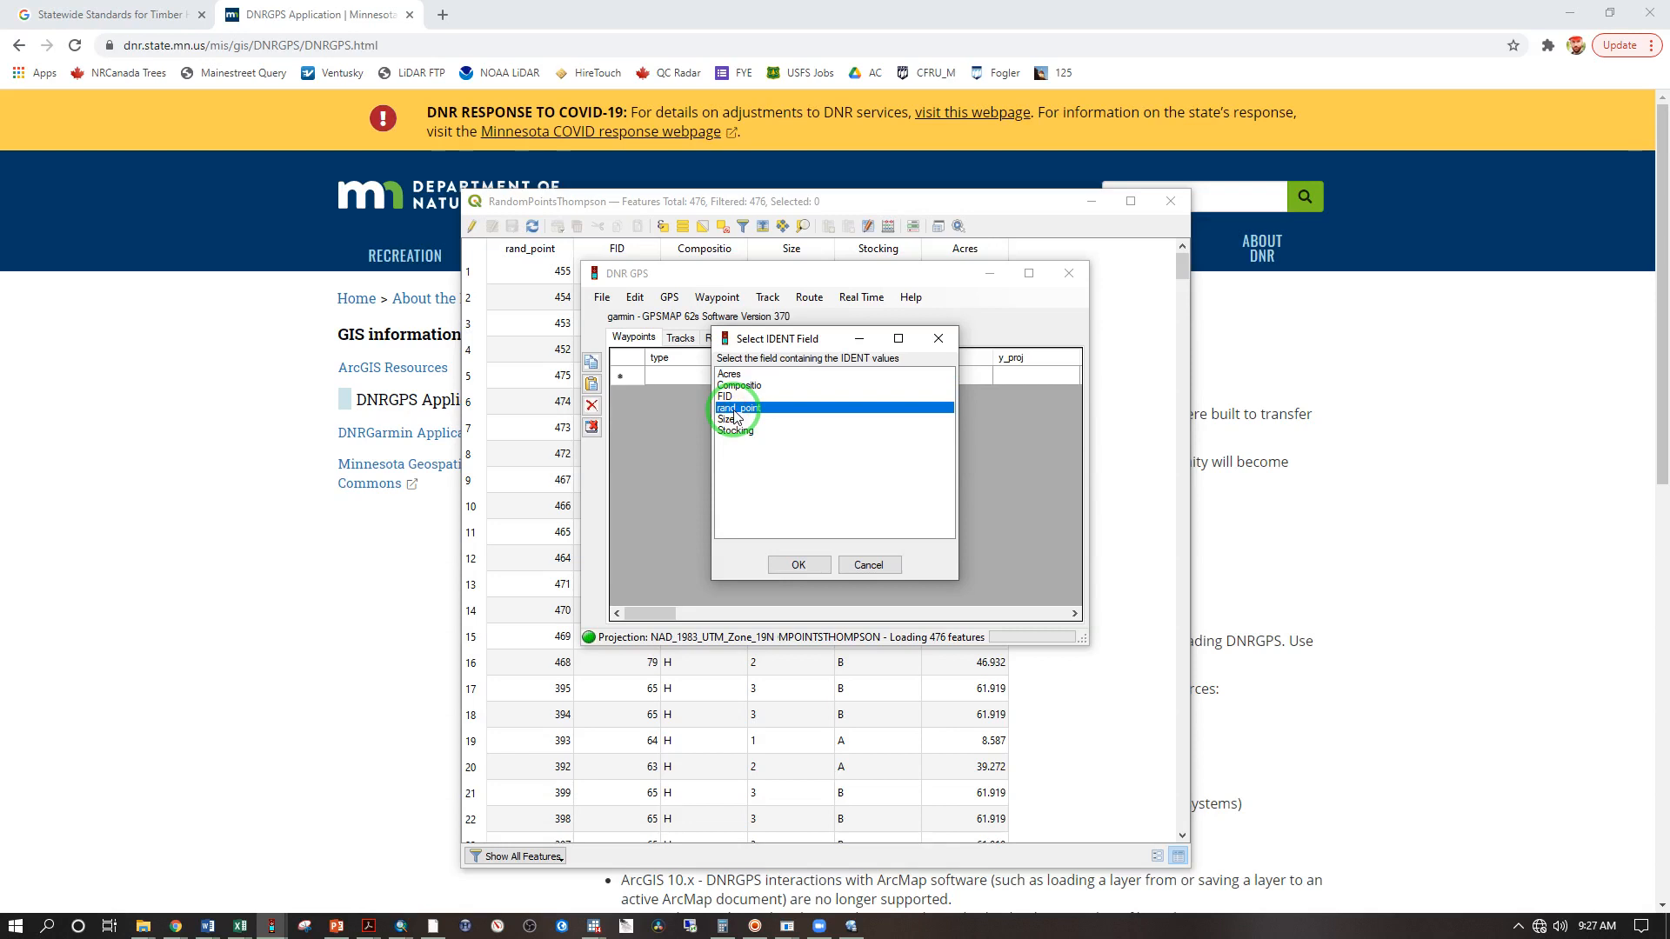
pyautogui.click(813, 565)
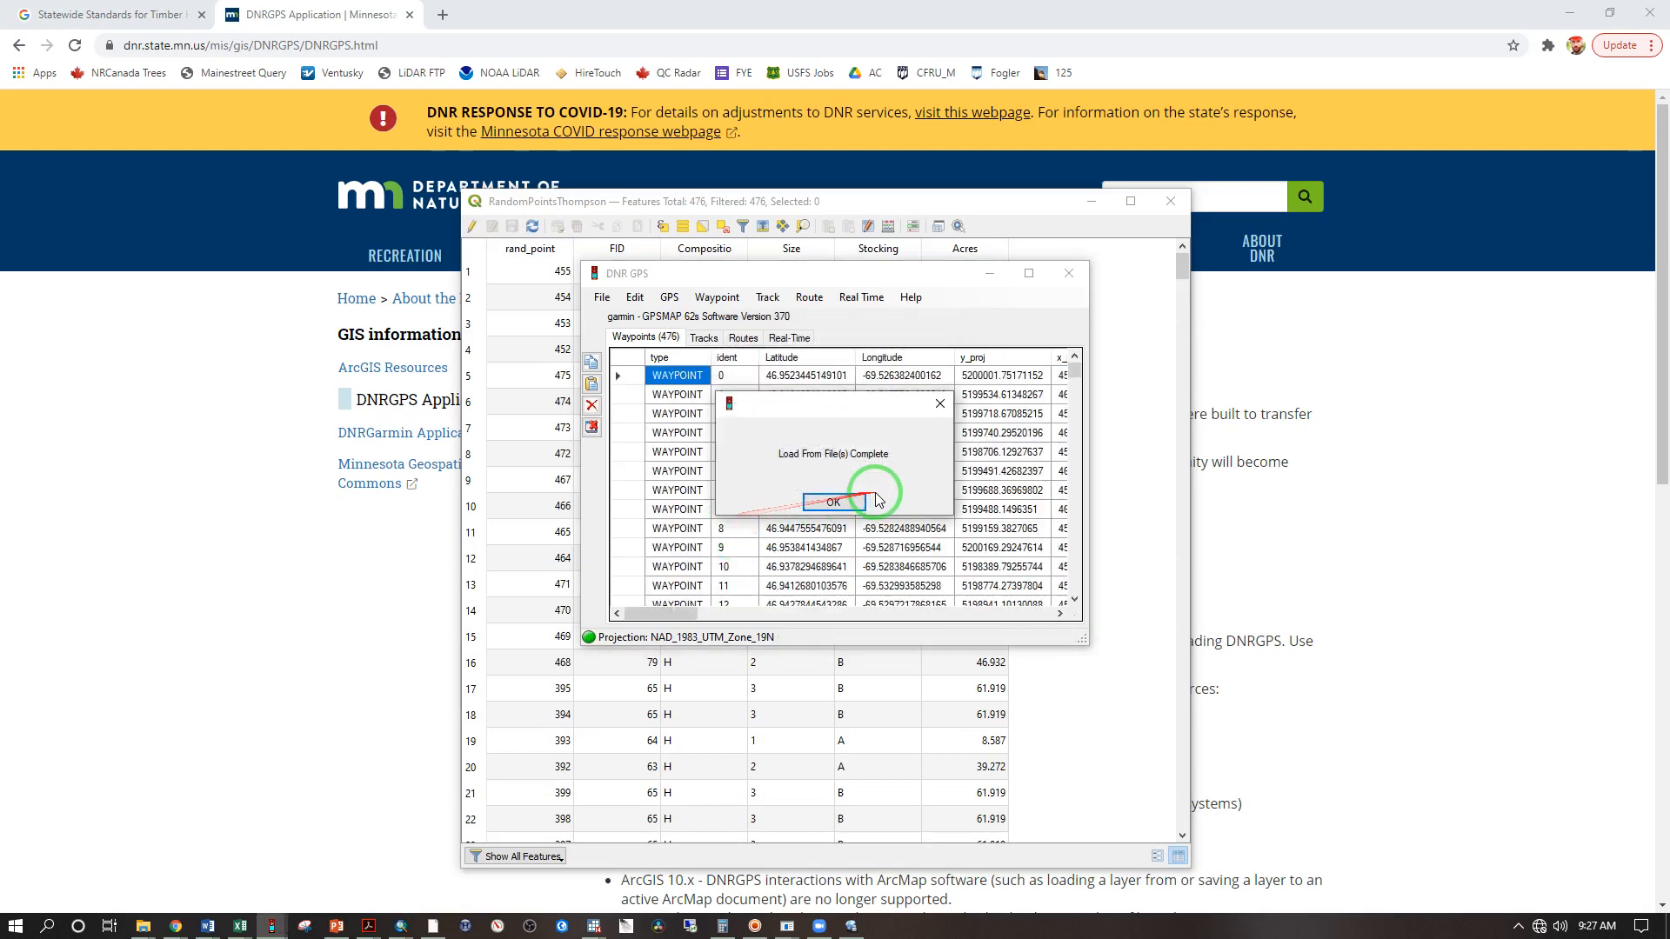
pyautogui.click(842, 503)
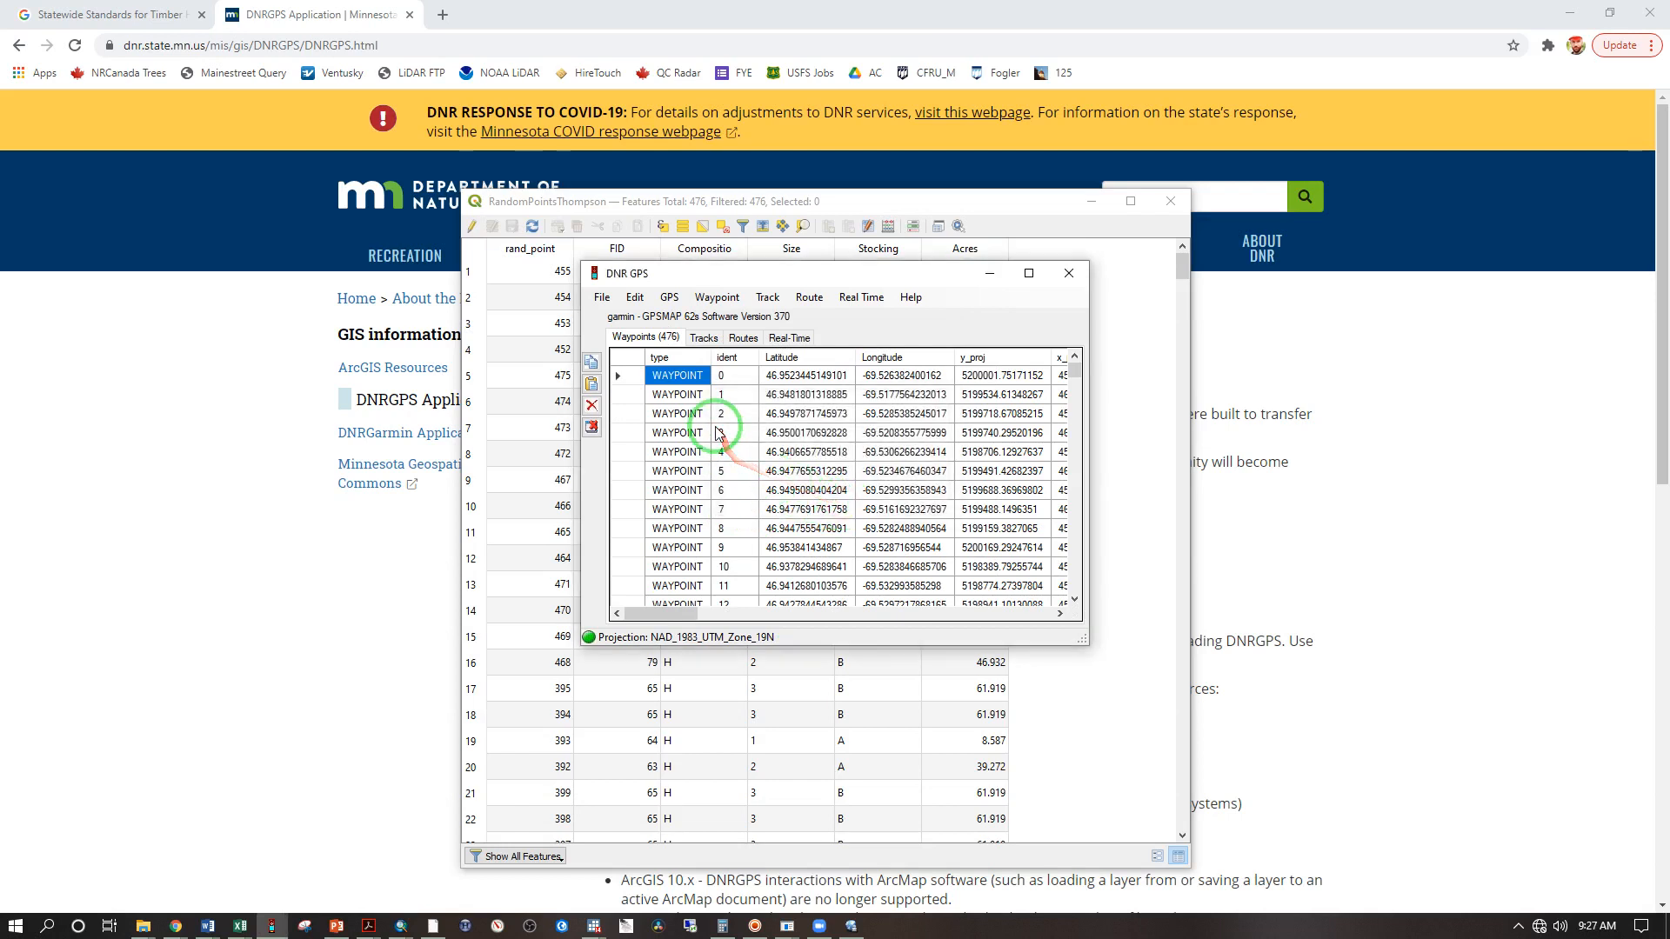
# Upload the loaded waypoints to the connected Garmin GPSMAP 62s under the file name Waypoints
pyautogui.click(698, 300)
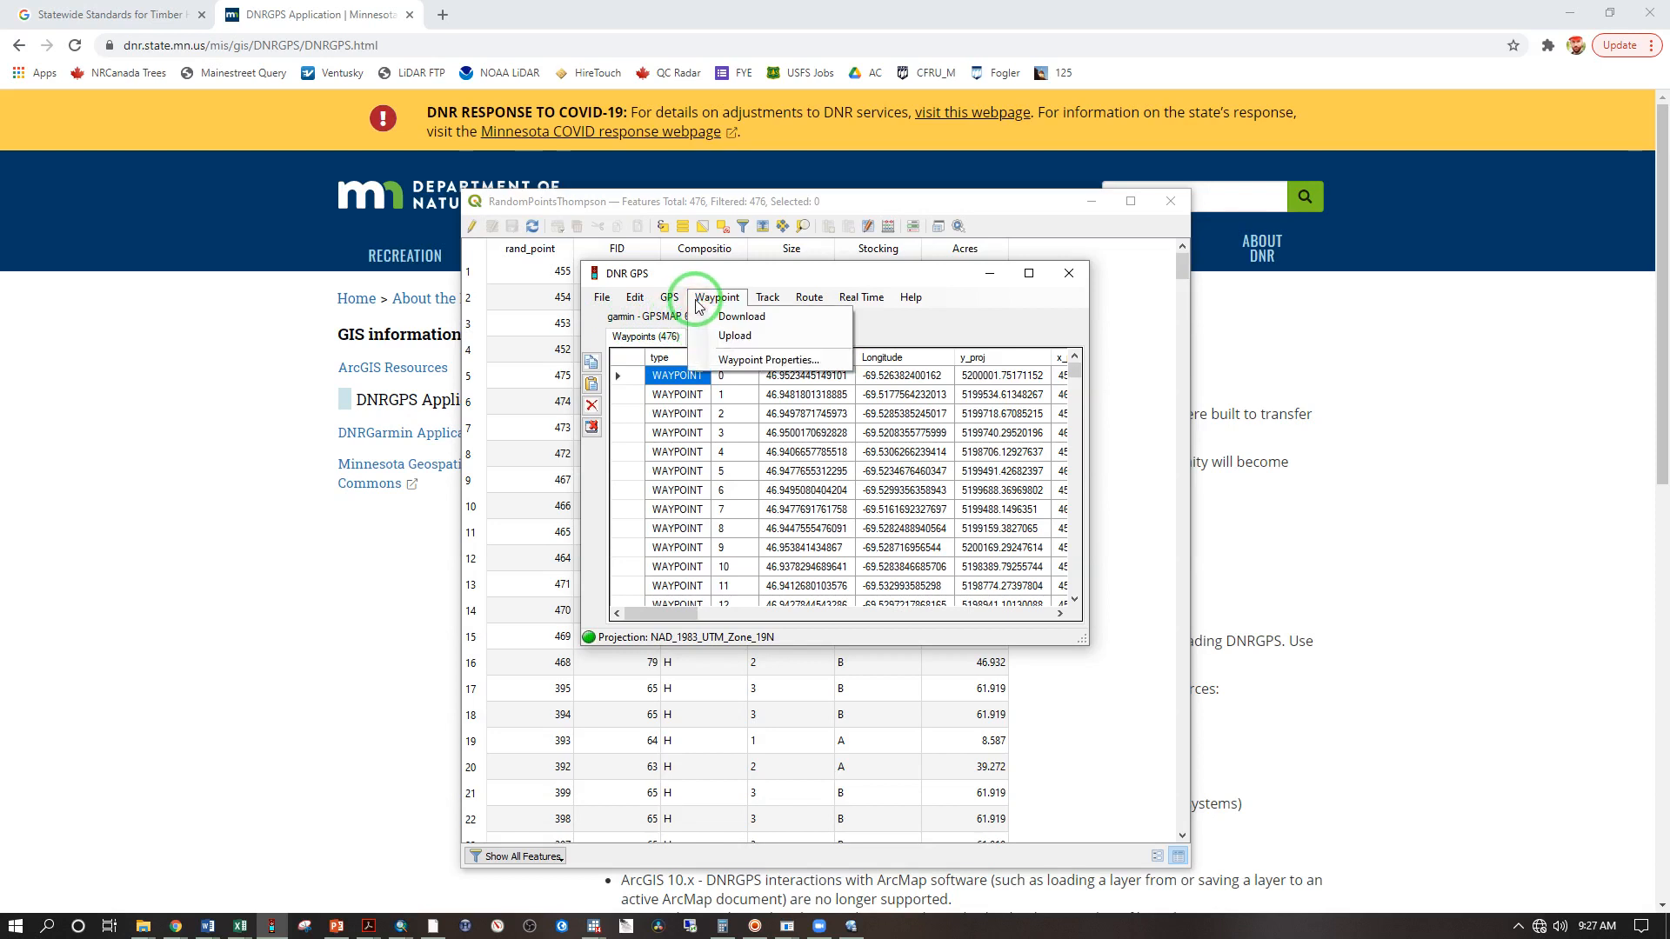
pyautogui.click(735, 336)
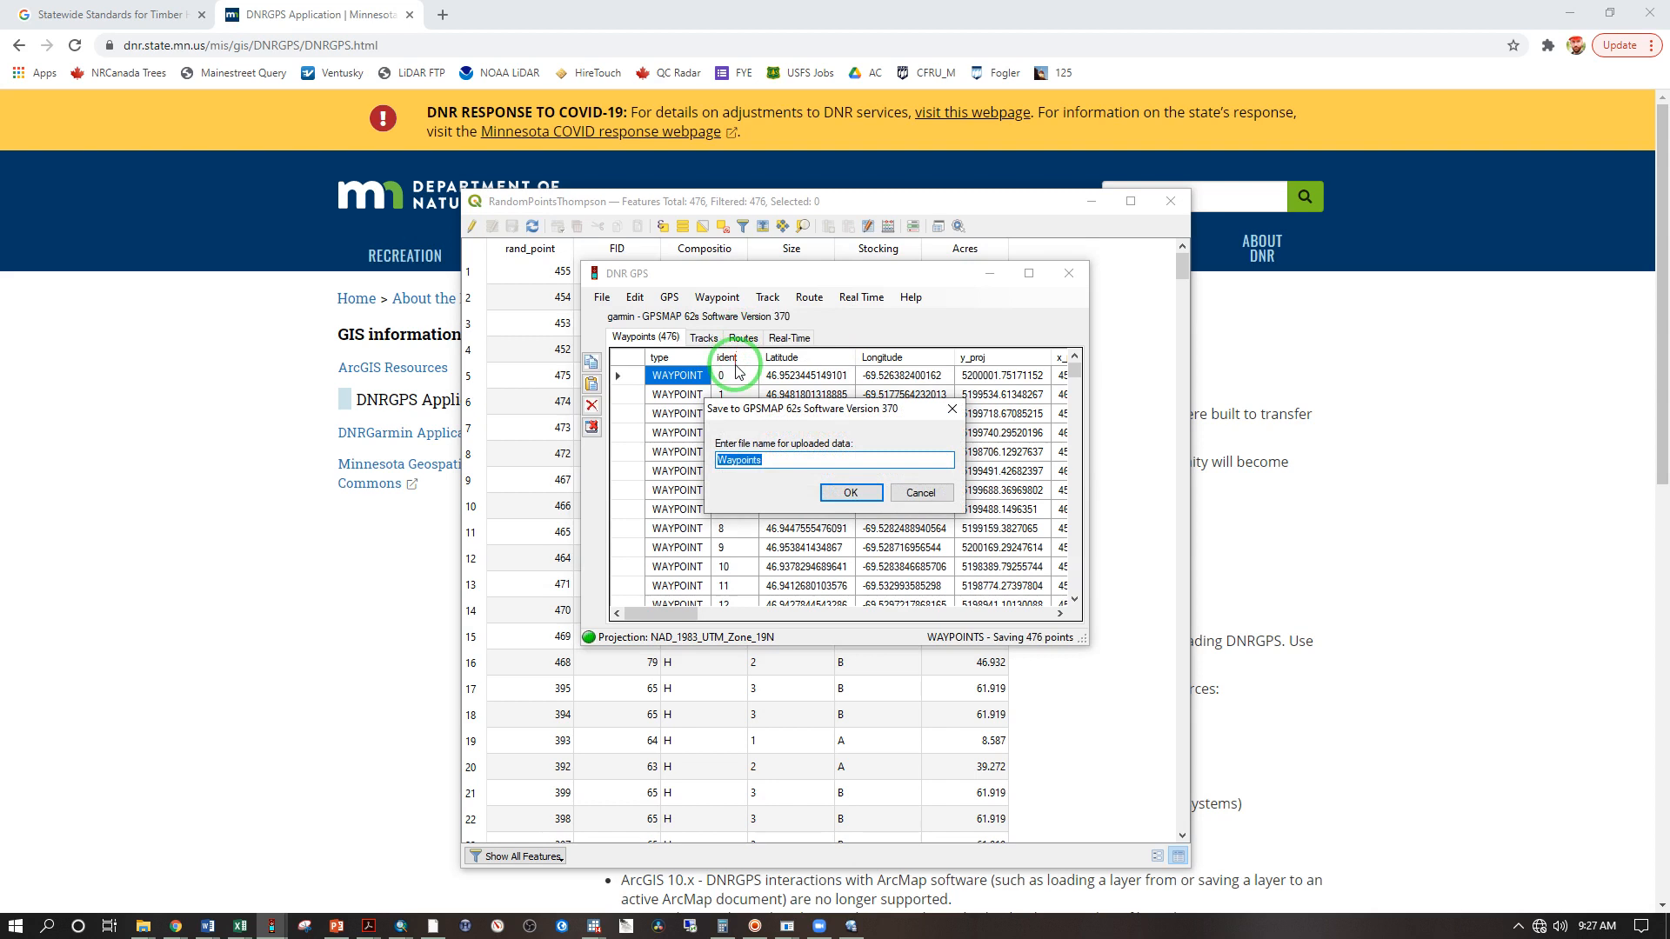
pyautogui.click(850, 493)
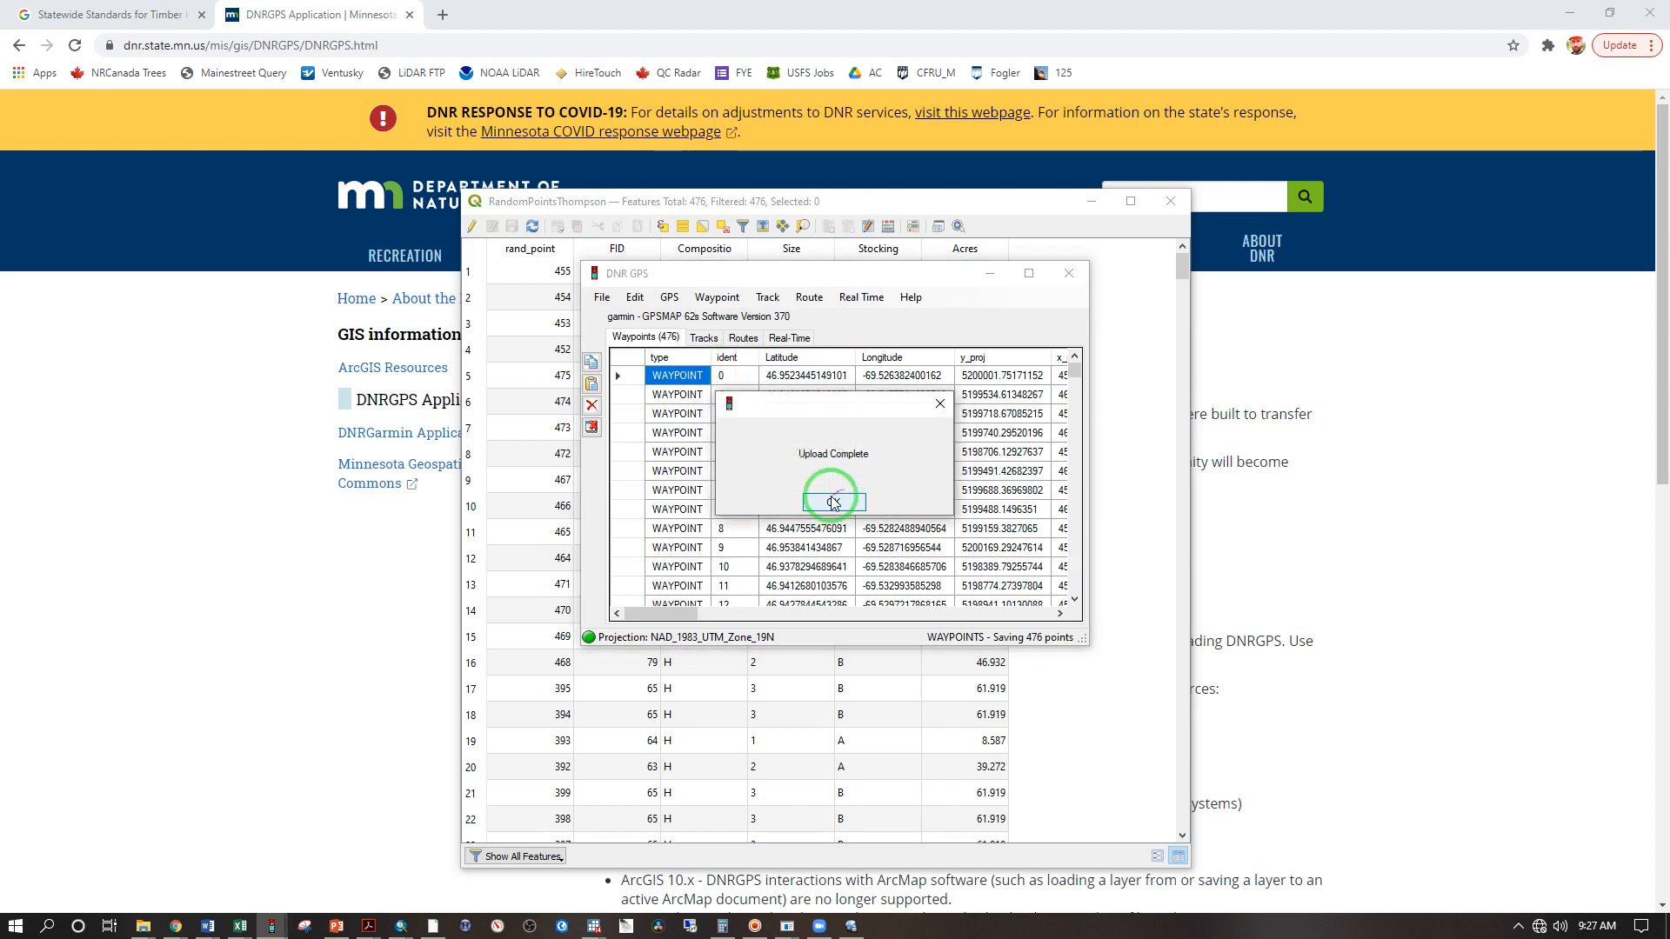
pyautogui.click(832, 503)
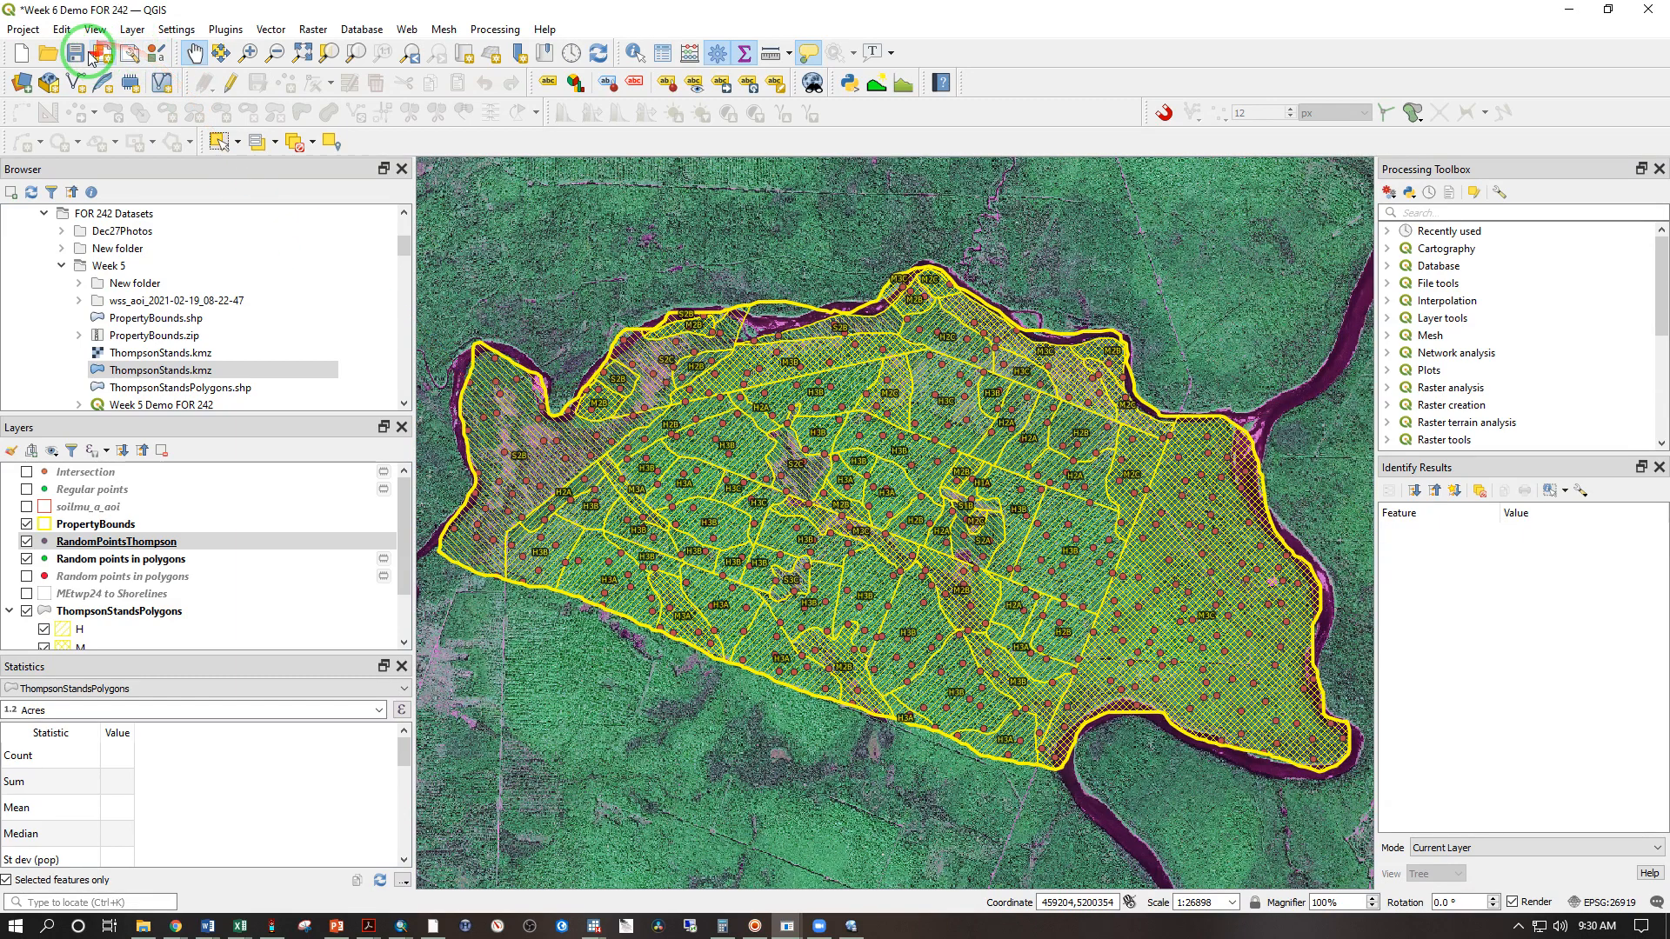
# Switch to QGIS, open the Stand Type Map Thompson print layout, and move its window clear of the layer list
pyautogui.click(22, 29)
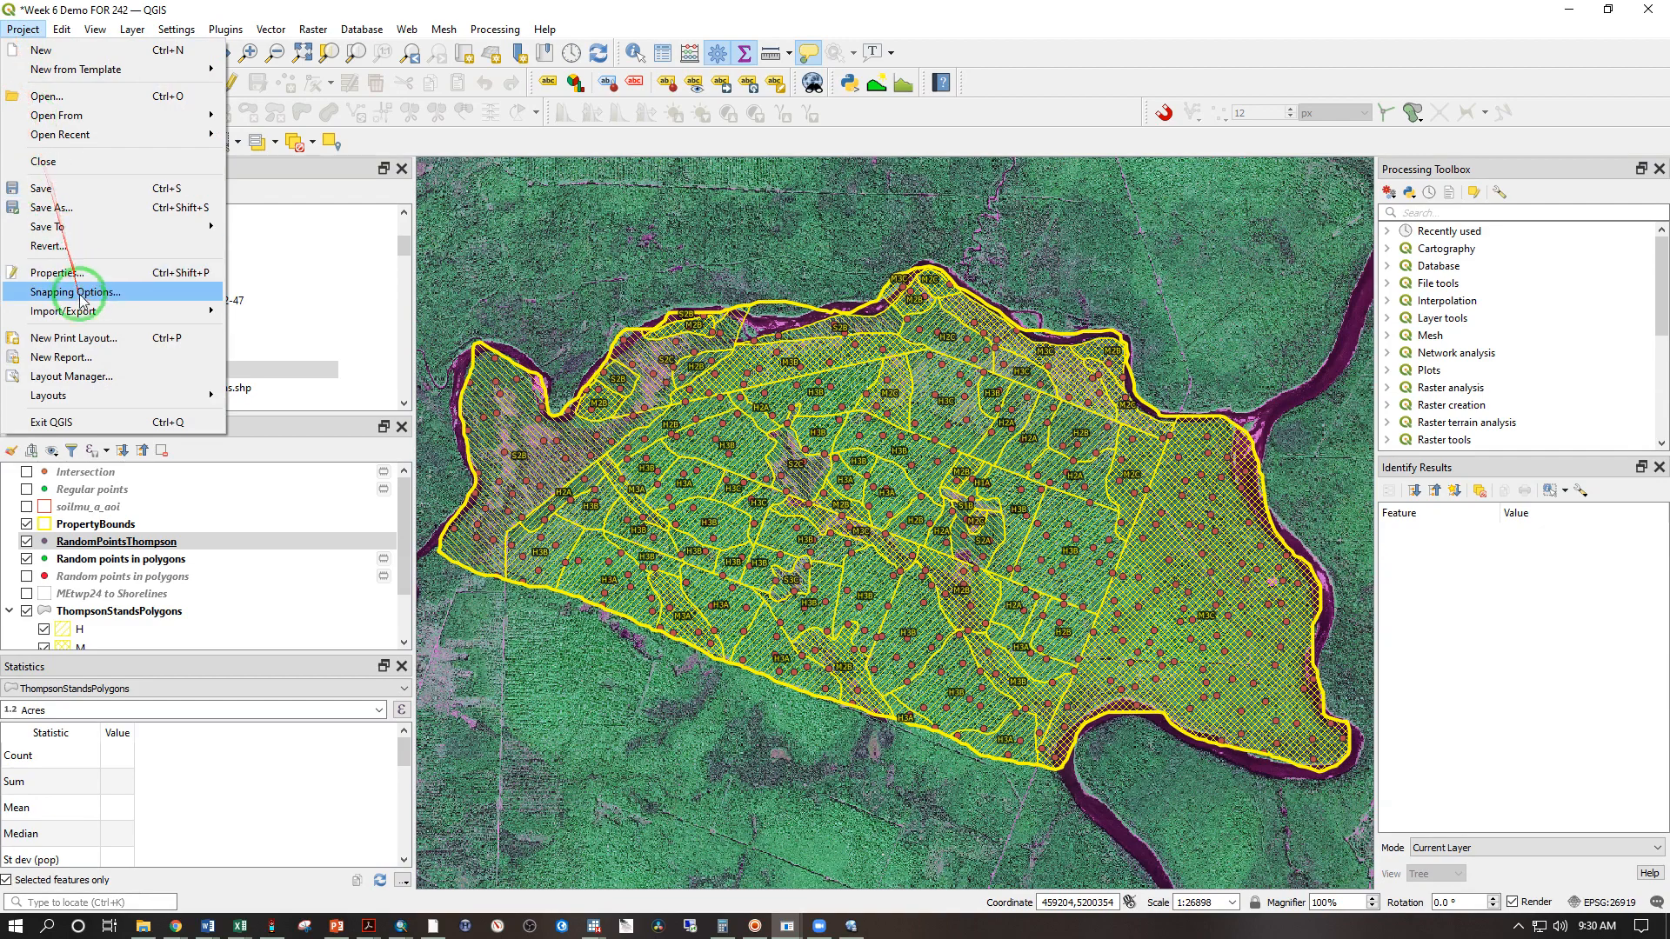
pyautogui.moveTo(91, 394)
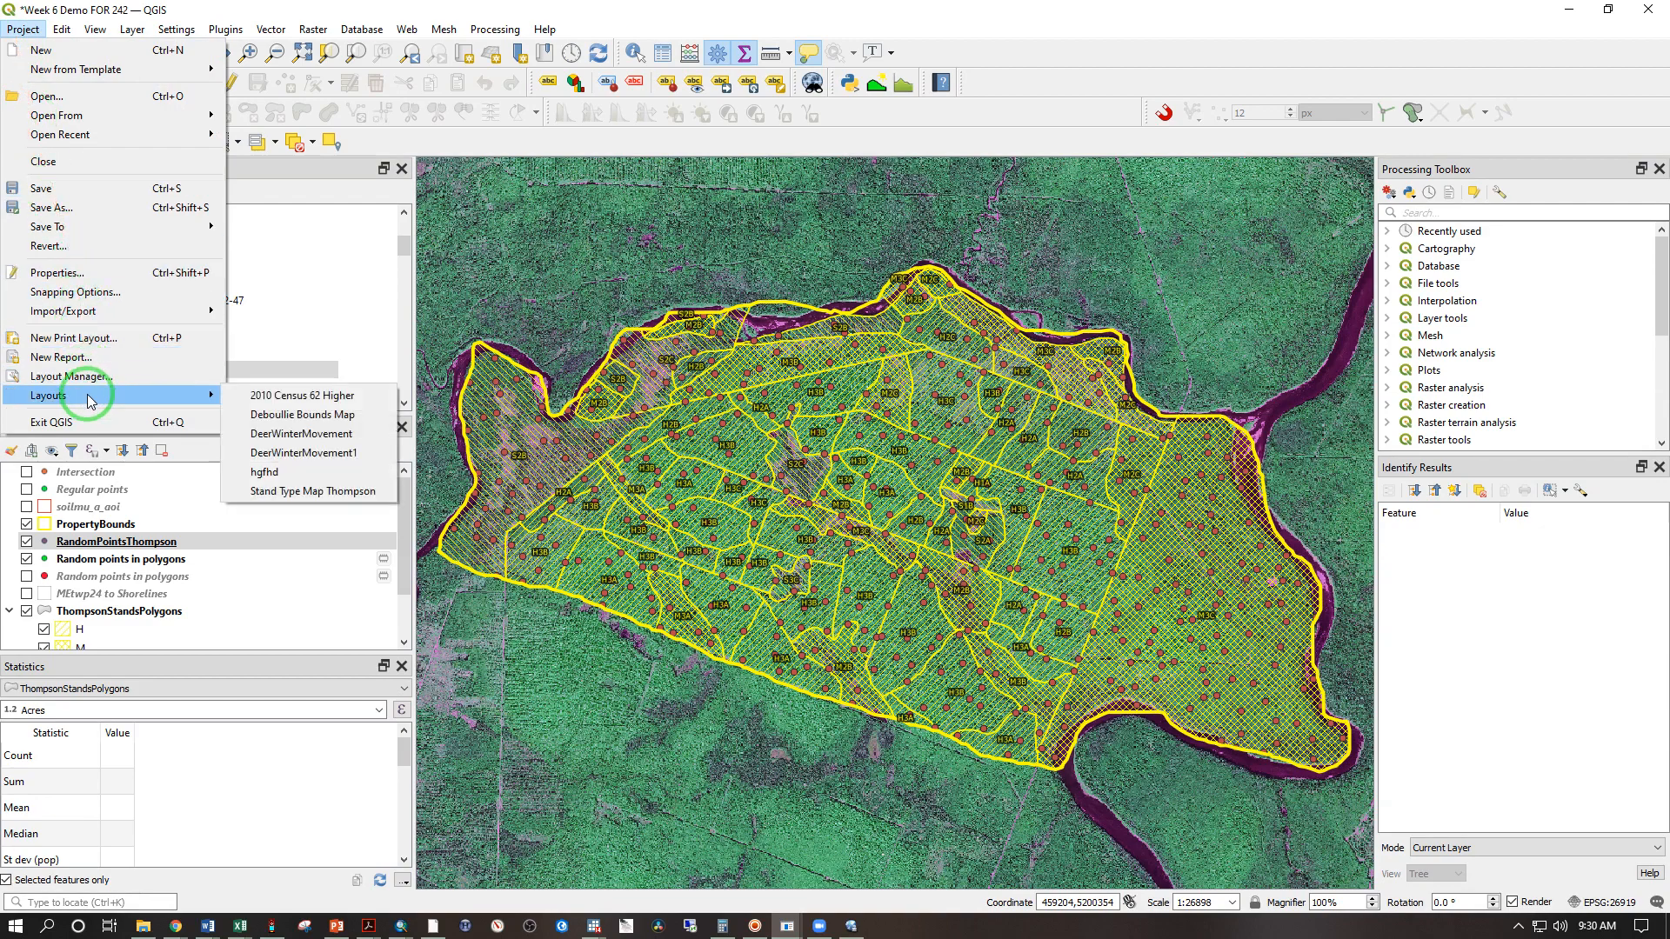
pyautogui.click(287, 491)
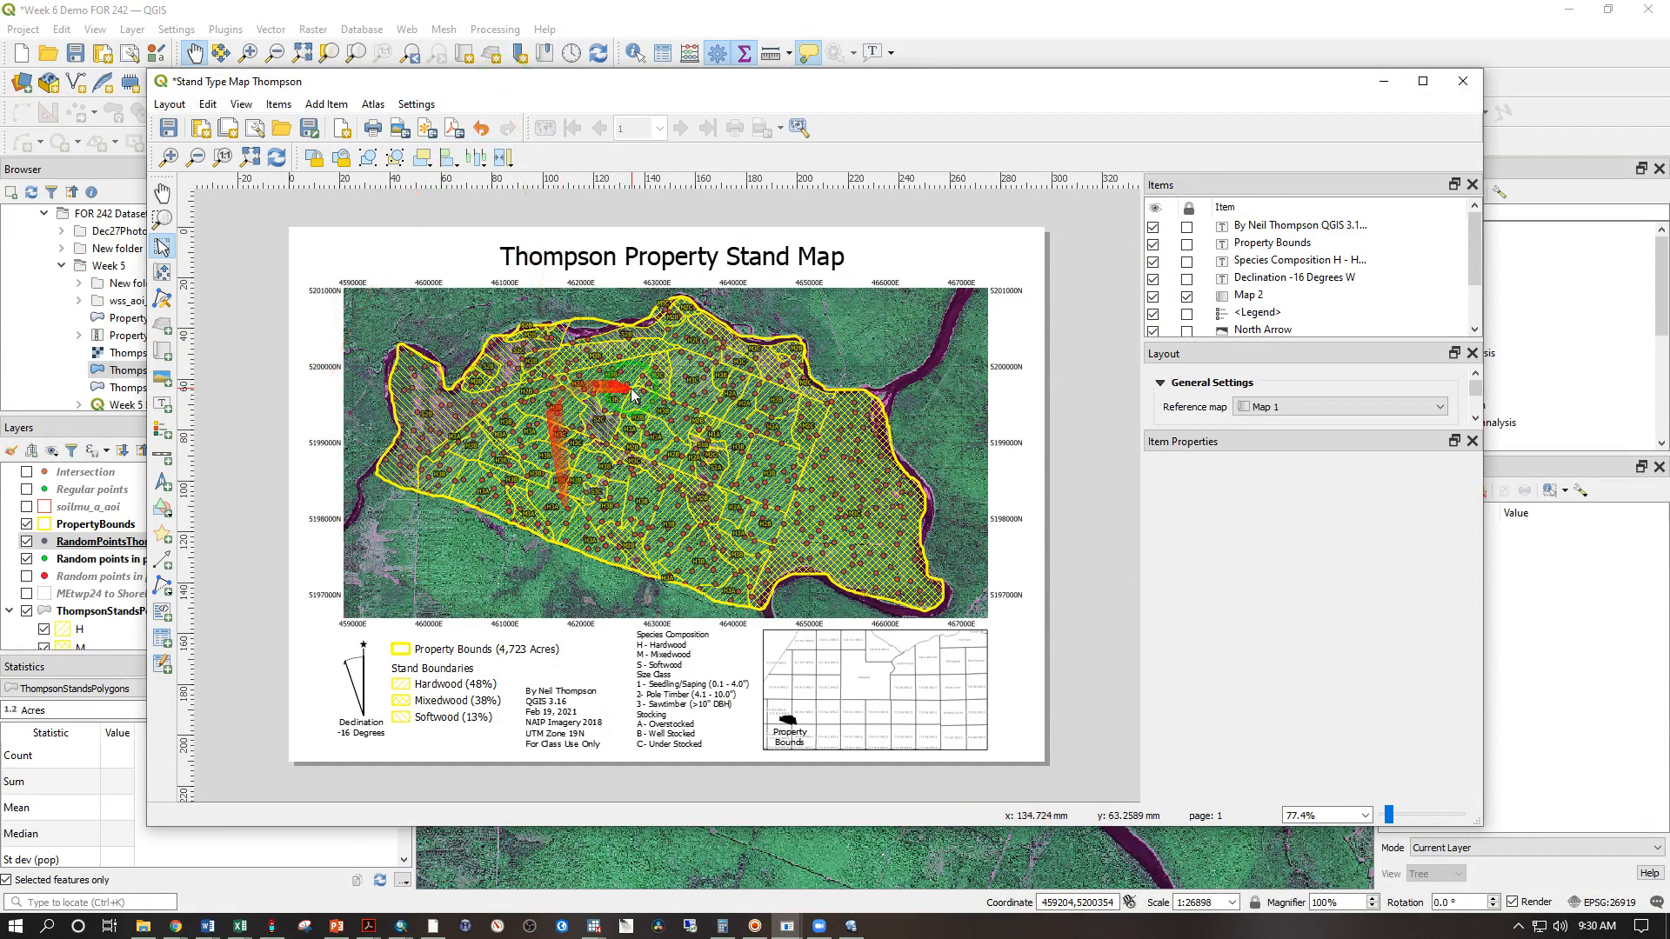
pyautogui.moveTo(593, 89); pyautogui.dragTo(758, 81)
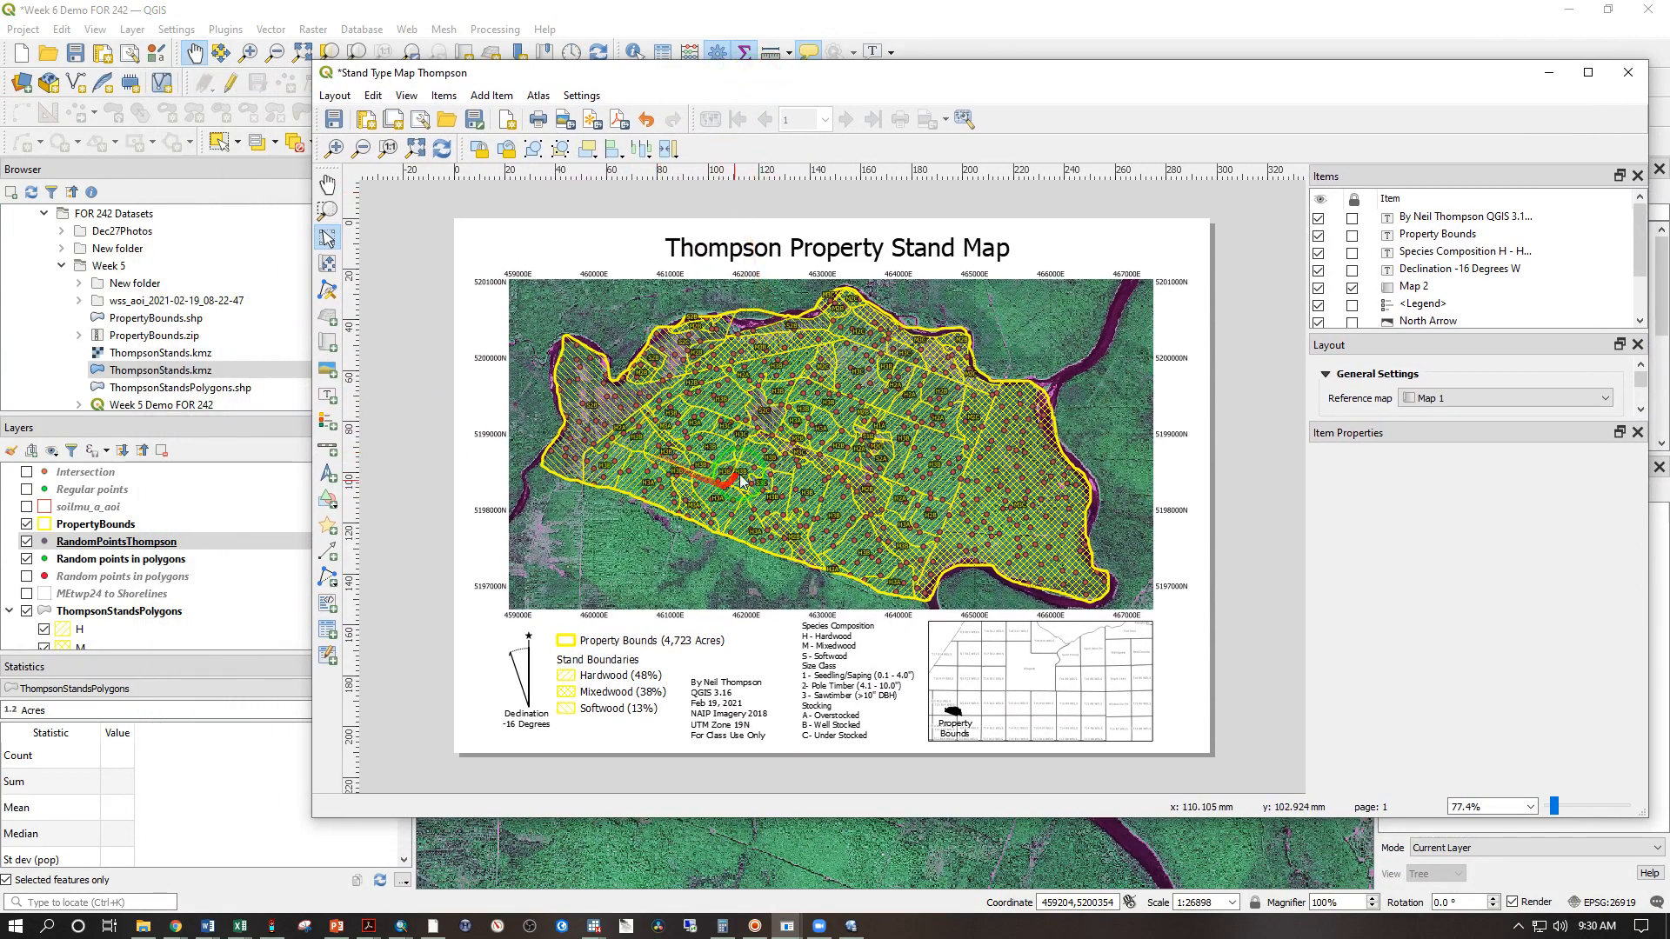
# Change the RandomPointsThompson layer's simple marker to a diagonal cross and apply it
pyautogui.click(63, 542)
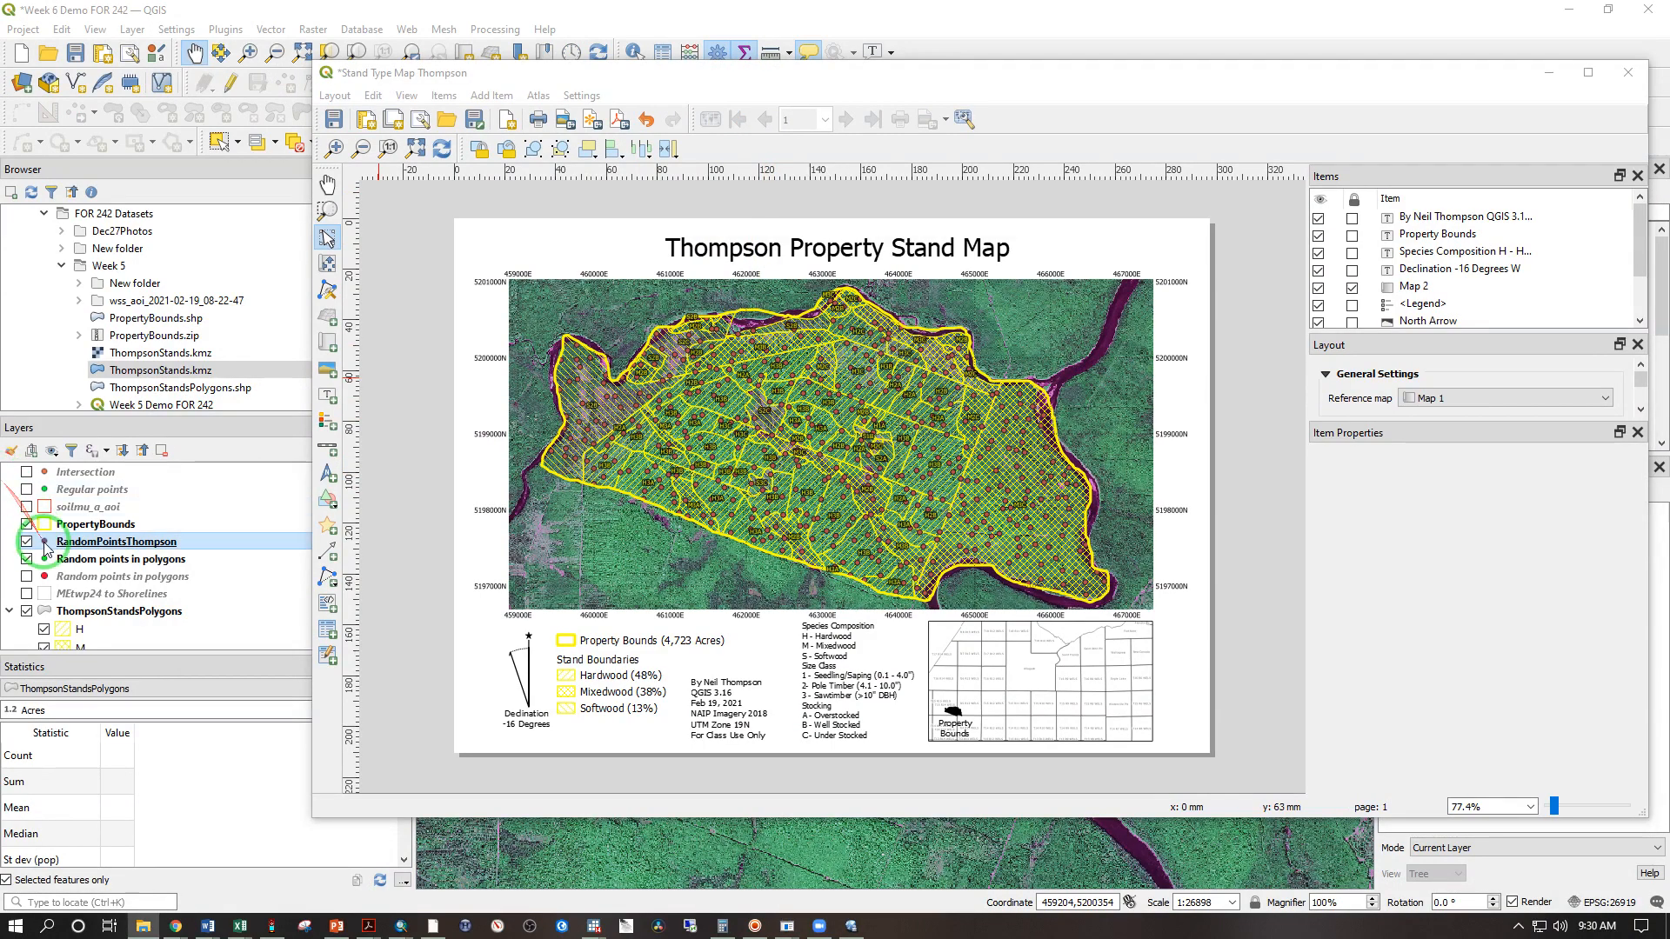
pyautogui.click(45, 544)
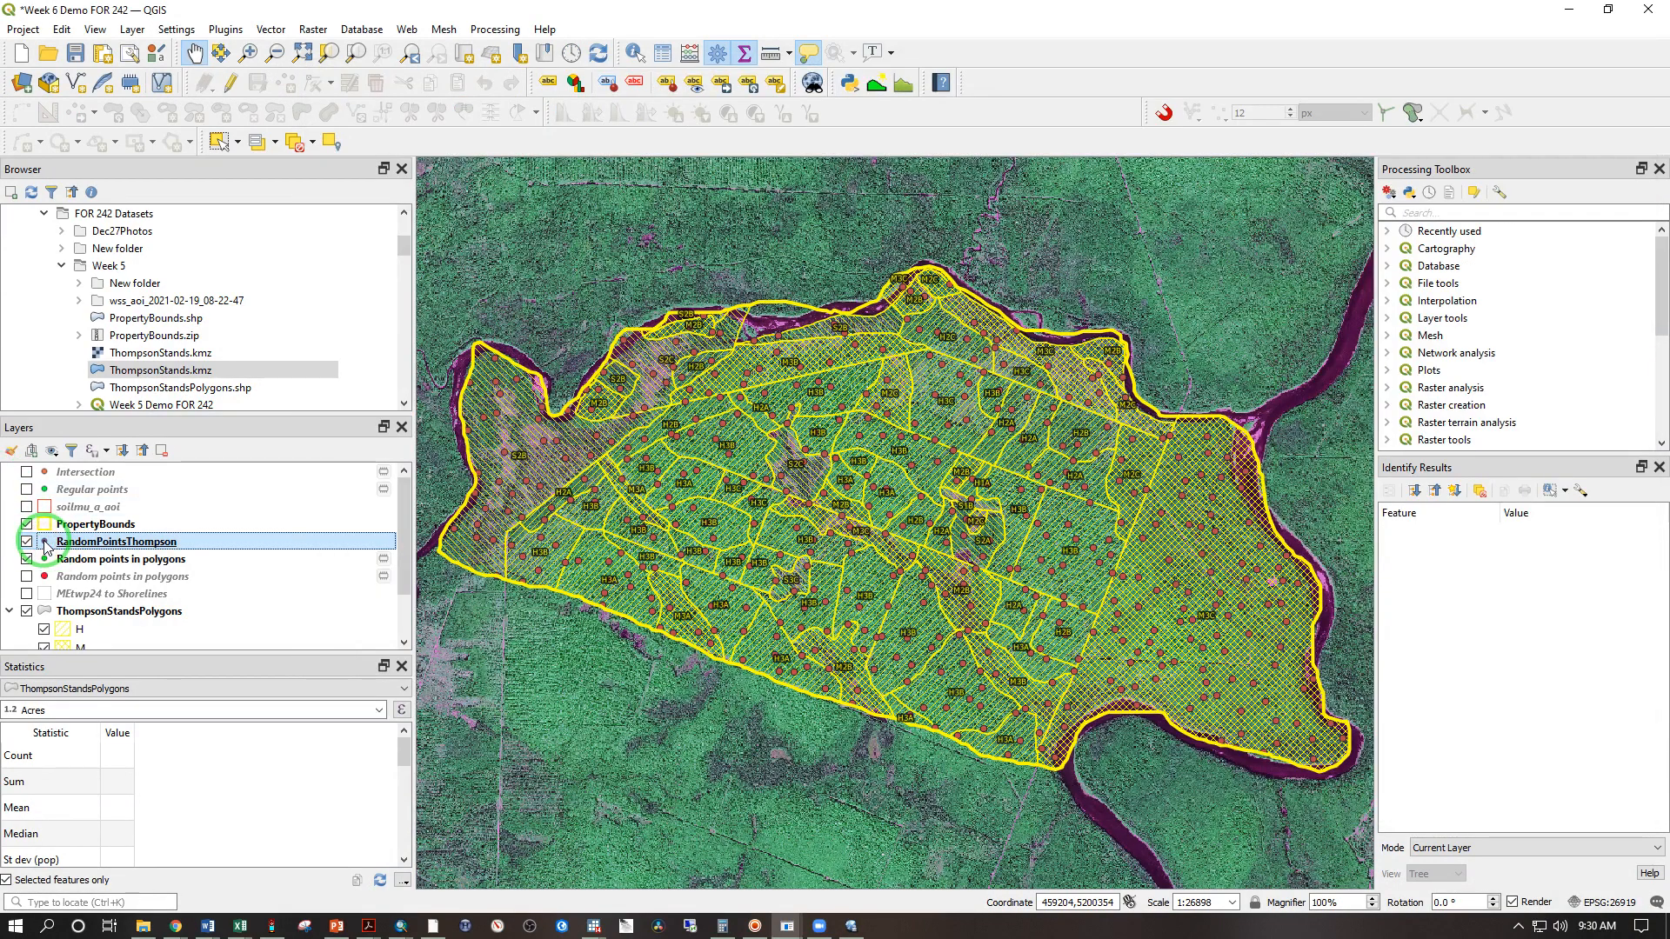
pyautogui.doubleClick(46, 545)
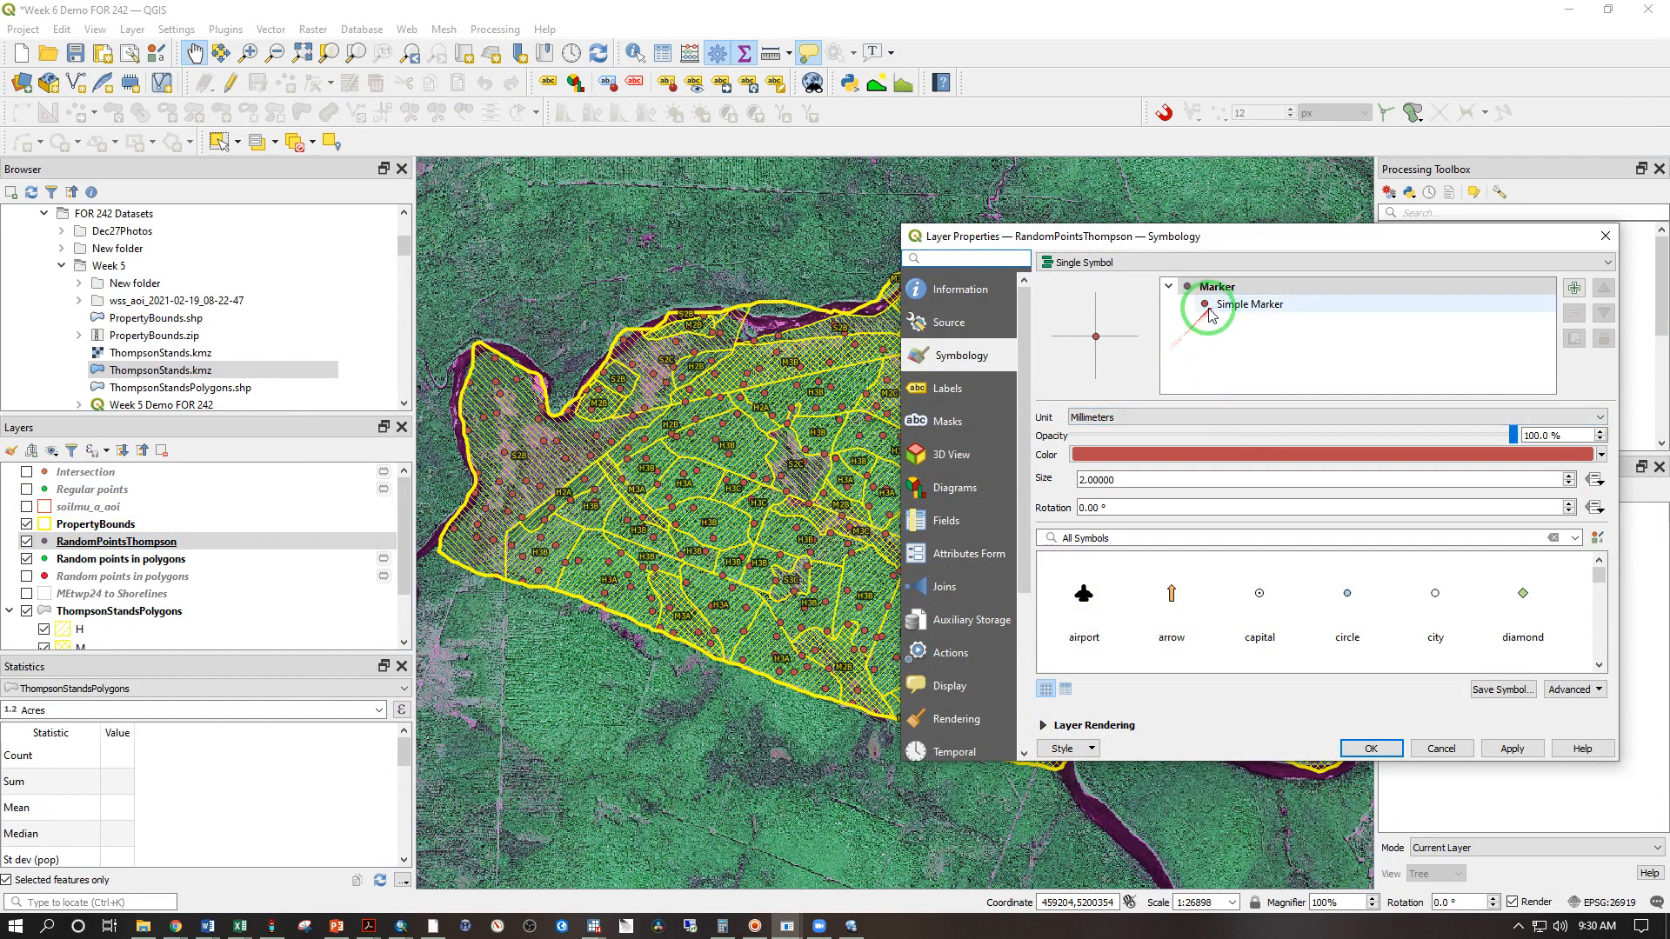
pyautogui.click(1211, 312)
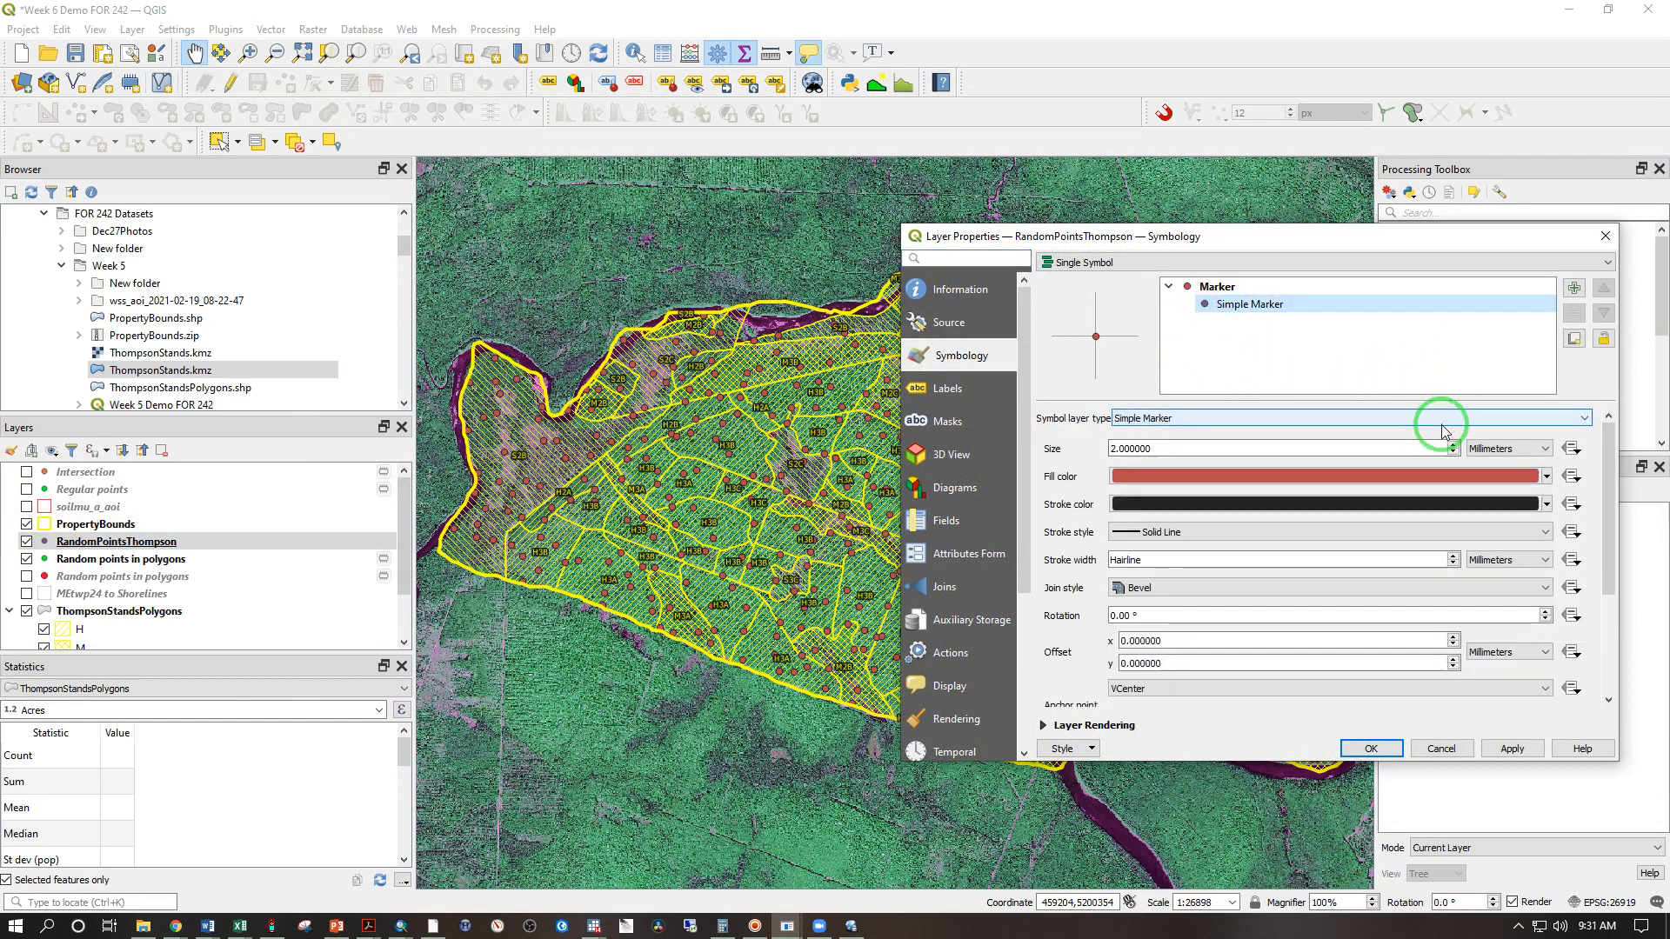
pyautogui.moveTo(1609, 487); pyautogui.dragTo(1619, 634)
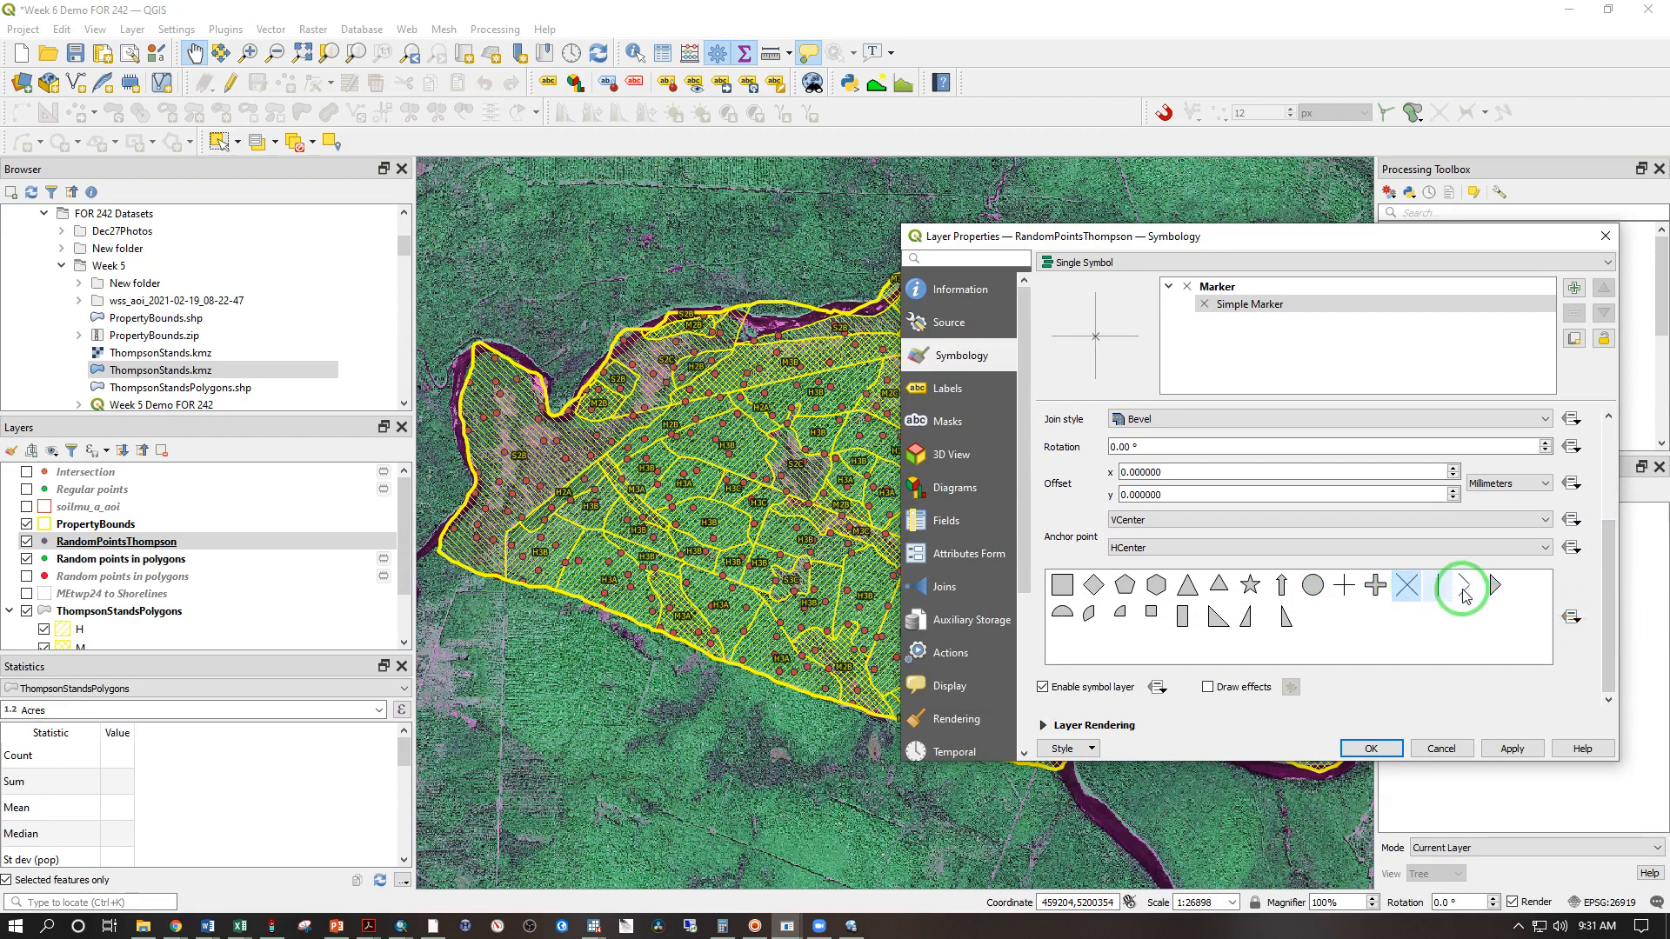
pyautogui.scroll(5, 1465, 589)
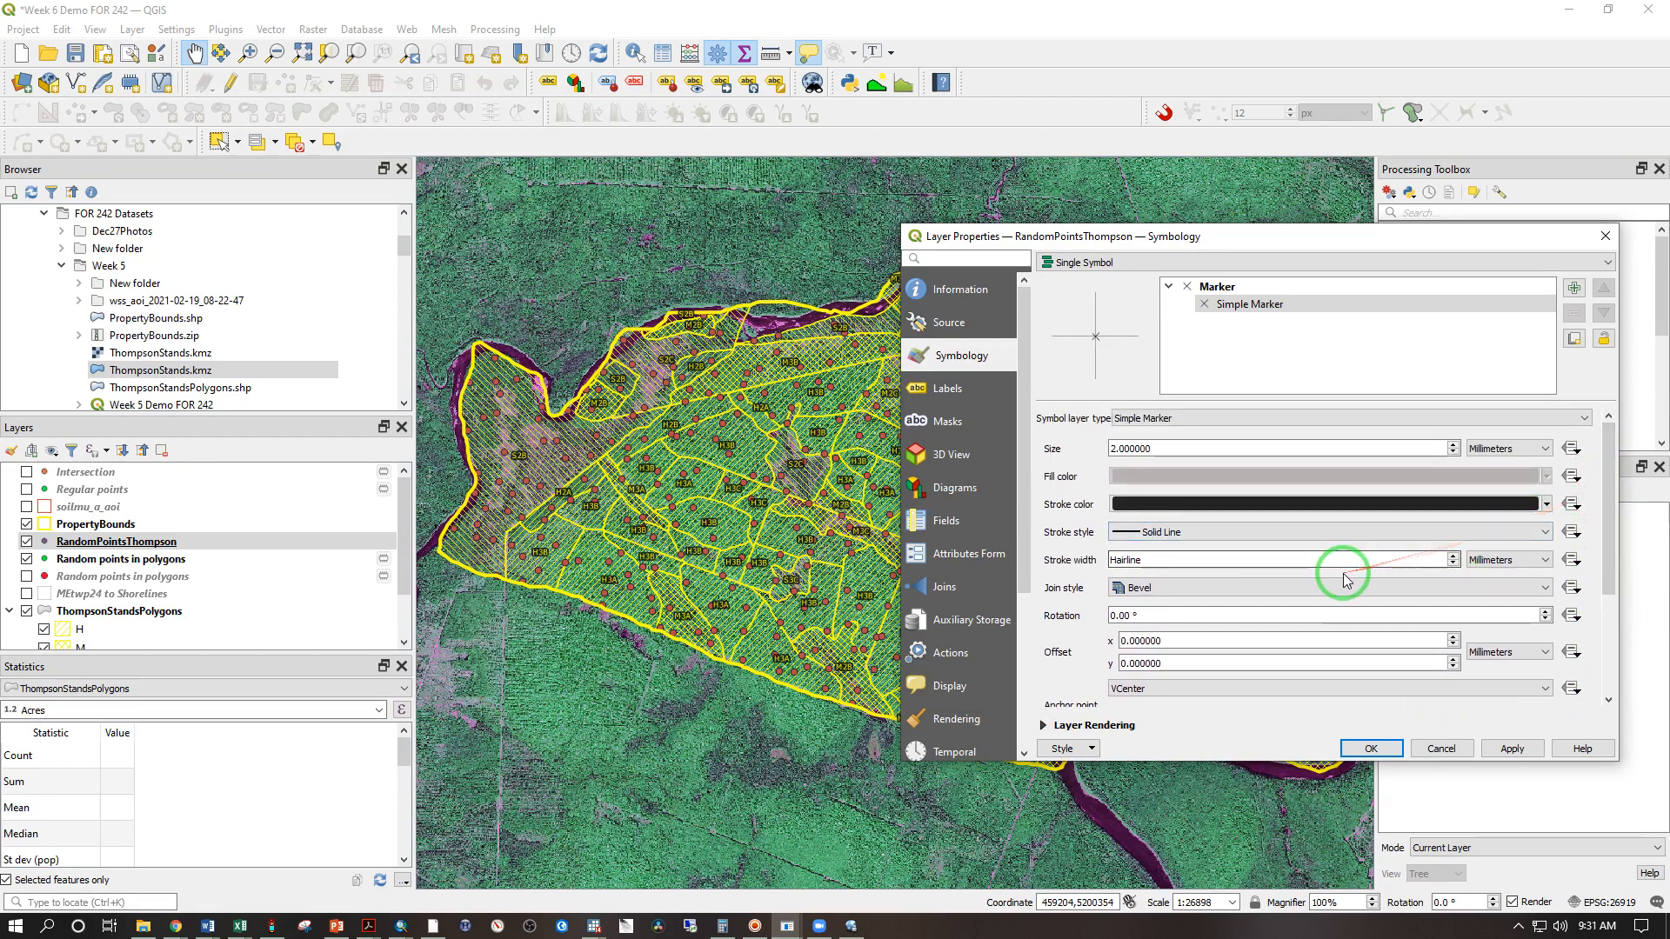
pyautogui.click(1514, 747)
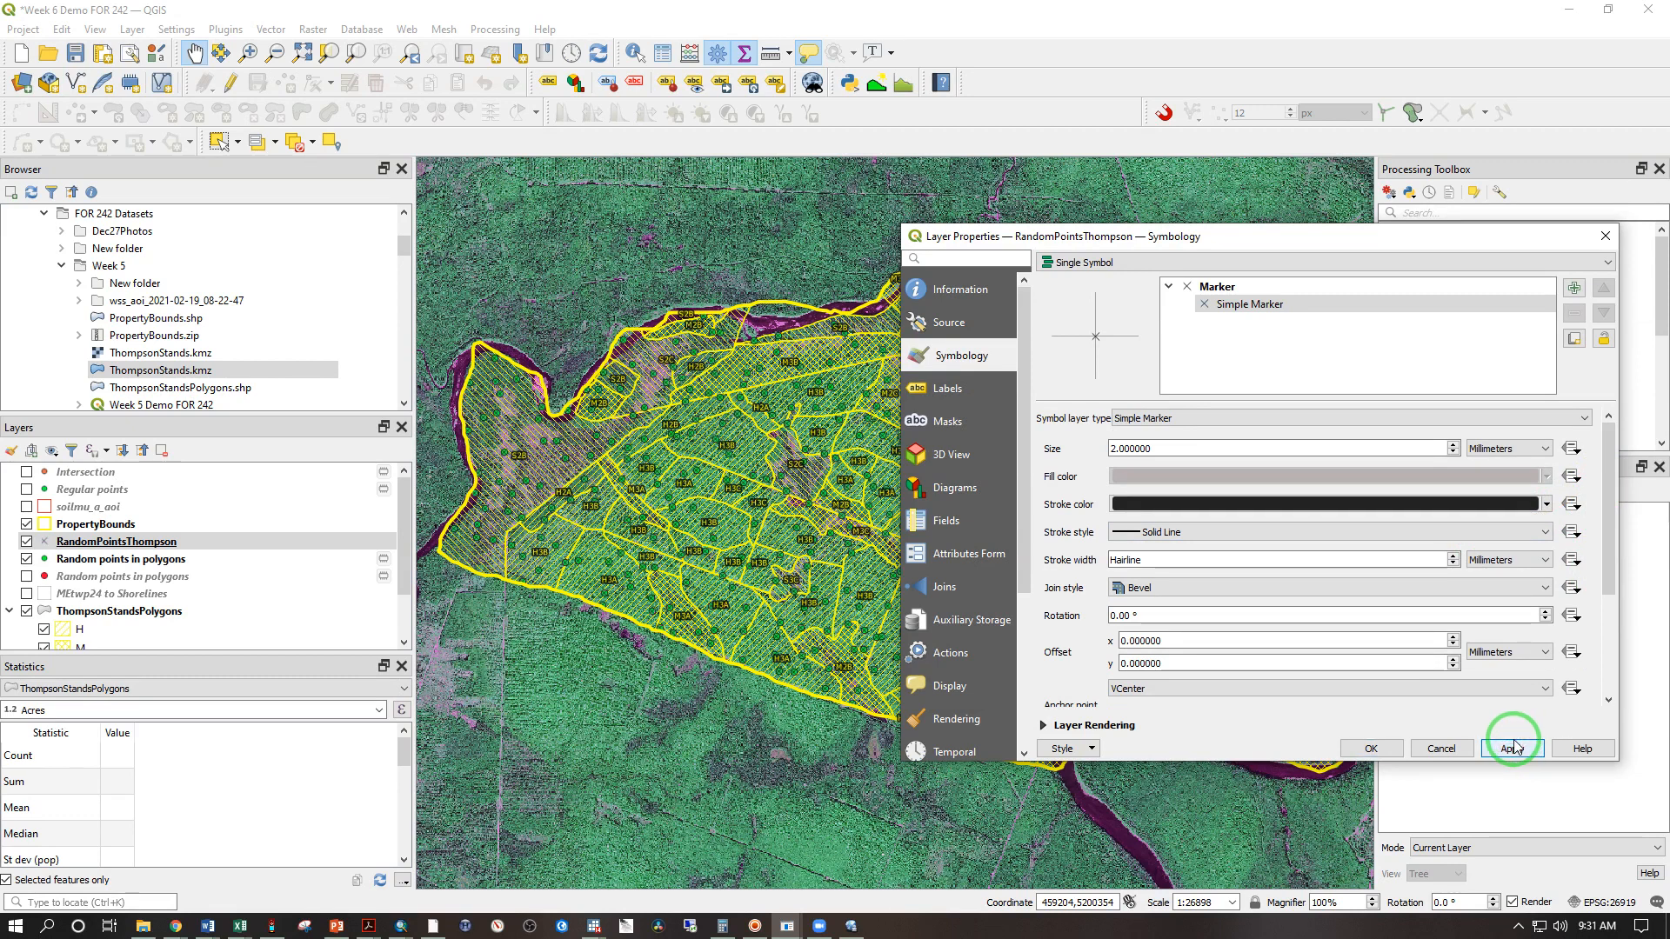
# Set the stroke color of the RandomPointsThompson cross markers to red and apply it
pyautogui.click(1547, 505)
pyautogui.moveTo(1153, 627)
pyautogui.mouseDown()
pyautogui.moveTo(1287, 627)
pyautogui.moveTo(1149, 565)
pyautogui.moveTo(1251, 629)
pyautogui.moveTo(1279, 628)
pyautogui.mouseUp()
pyautogui.click(1412, 543)
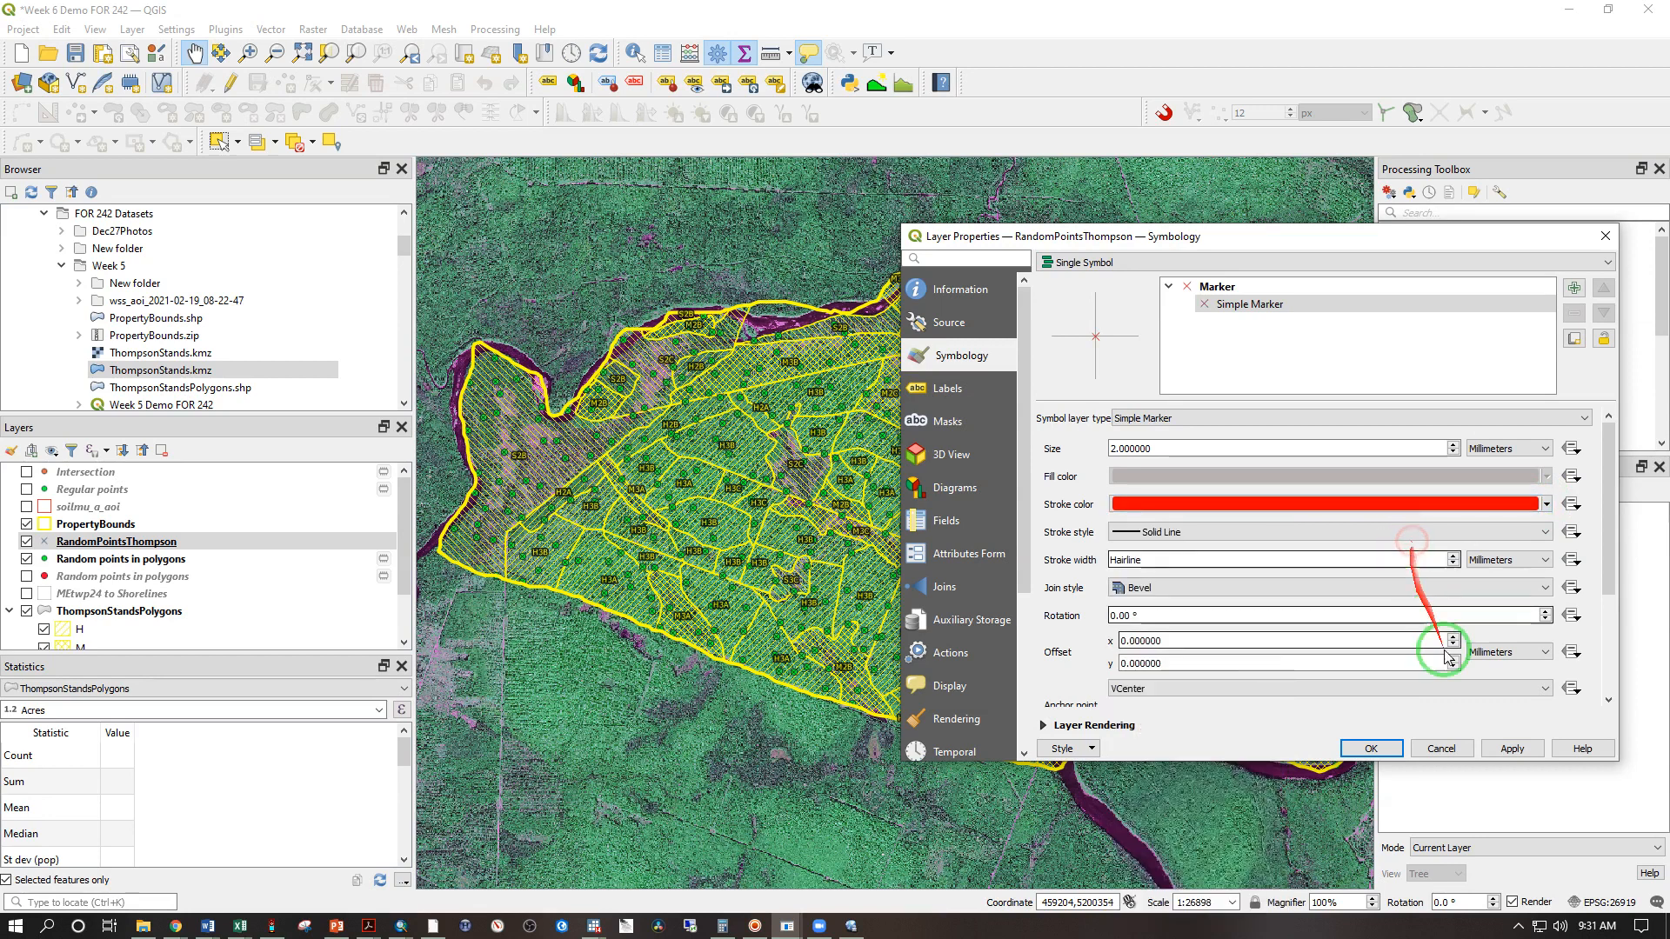
pyautogui.click(1528, 749)
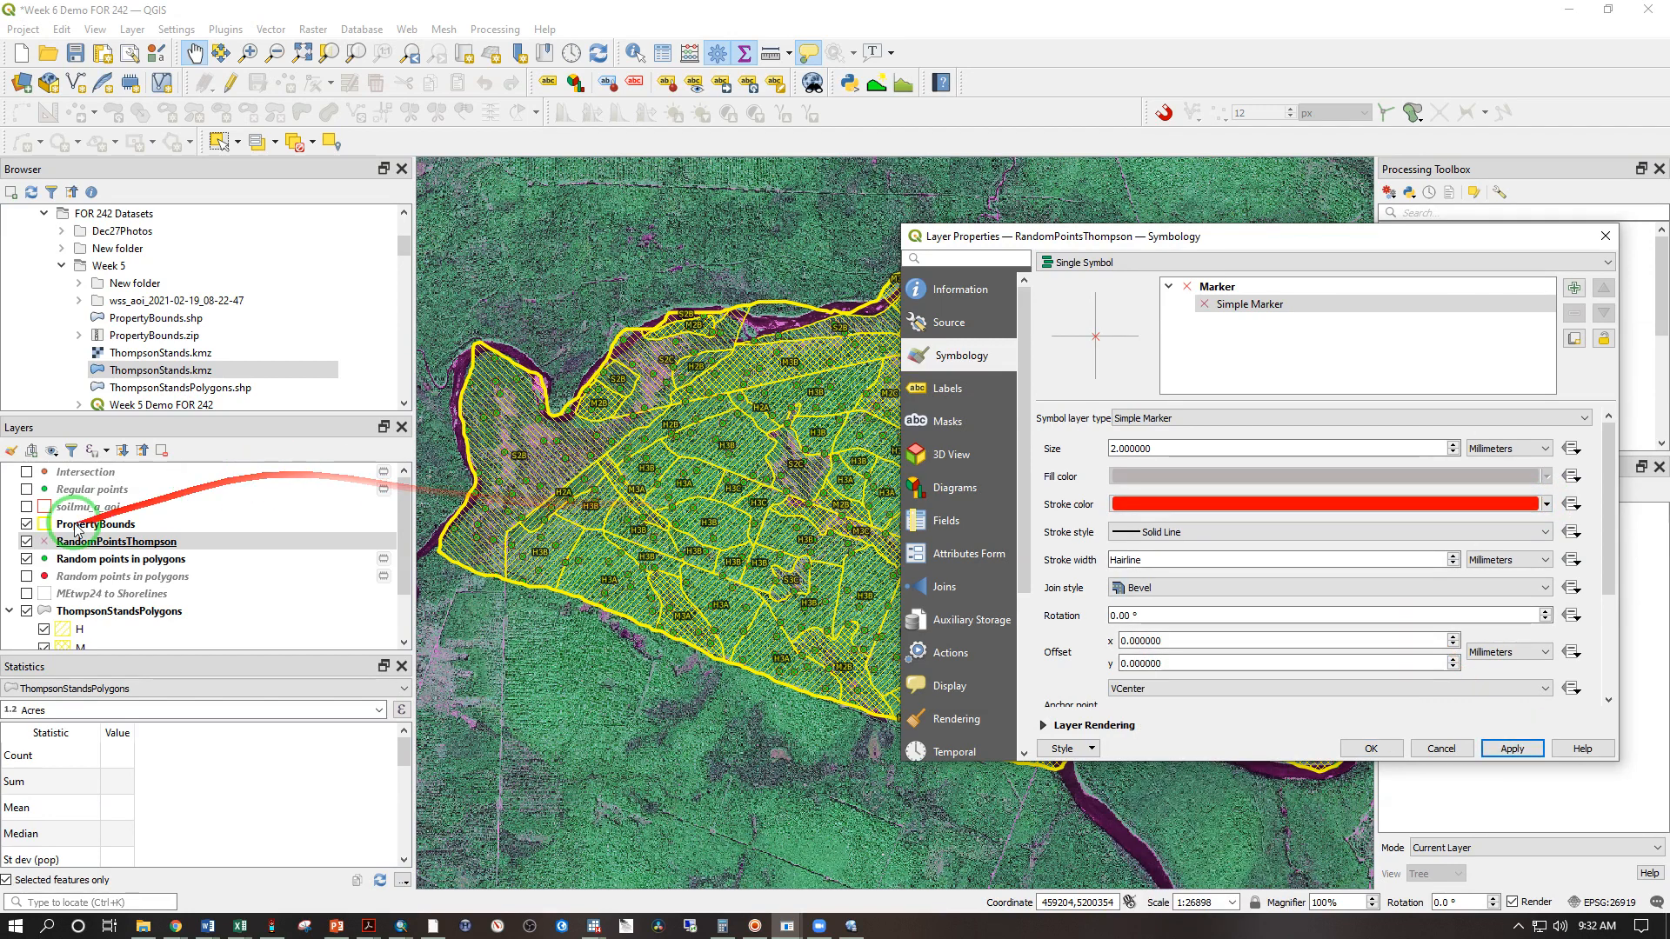
# Close the RandomPointsThompson layer properties and hide the visible Random points in polygons layer
pyautogui.click(27, 560)
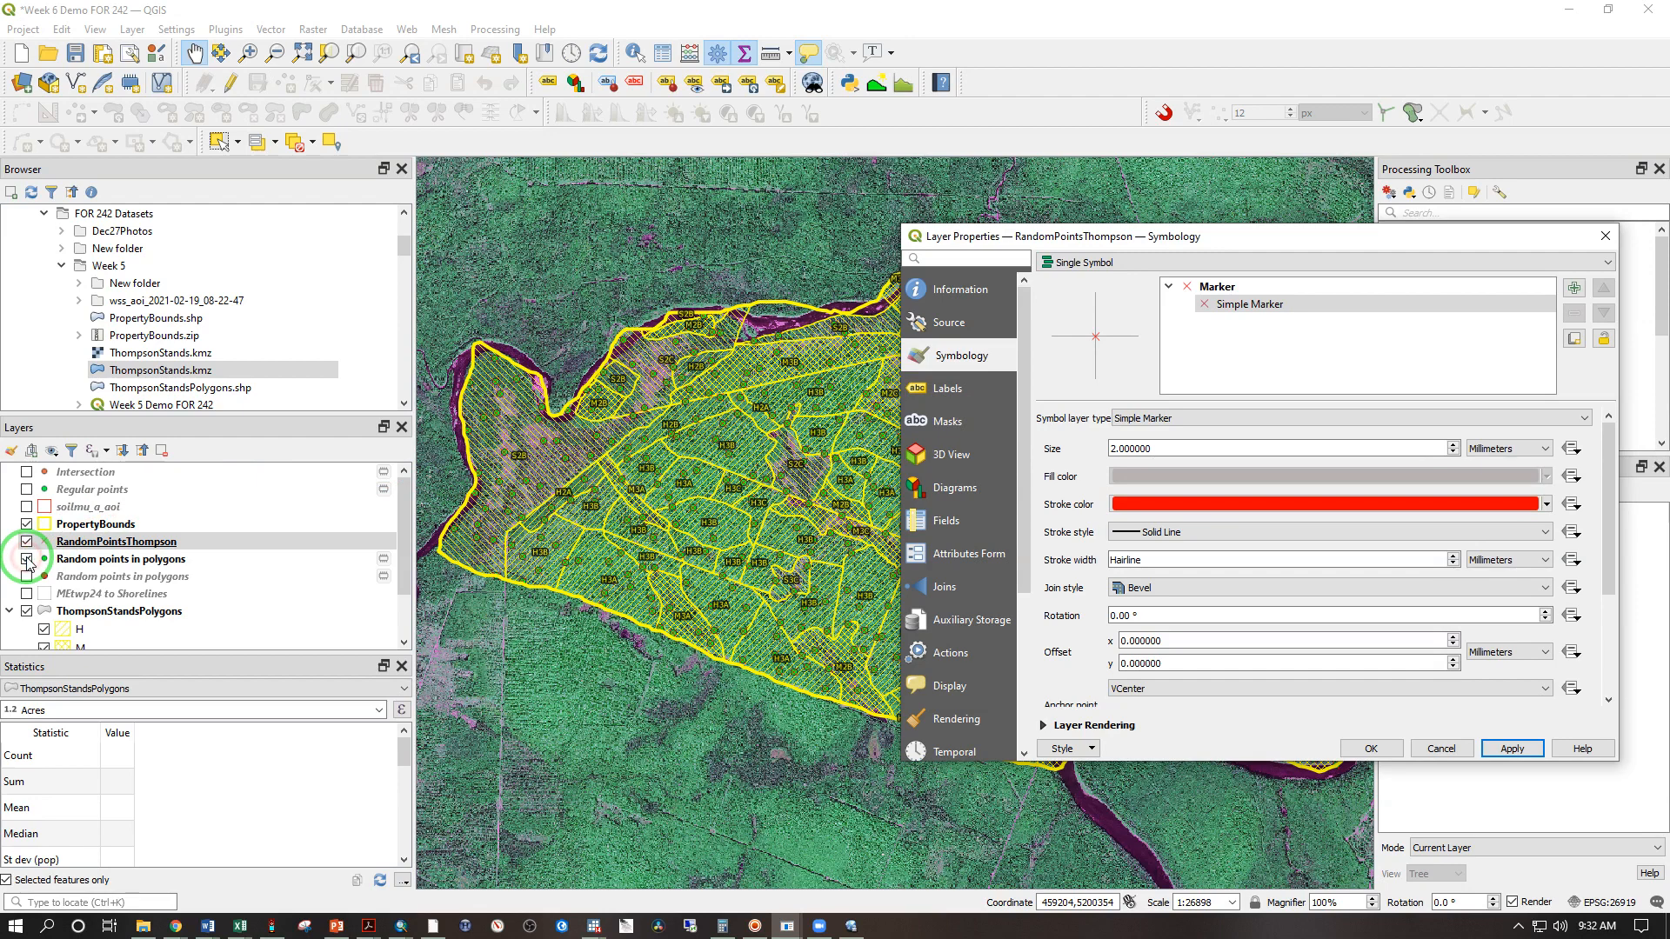
pyautogui.click(1371, 749)
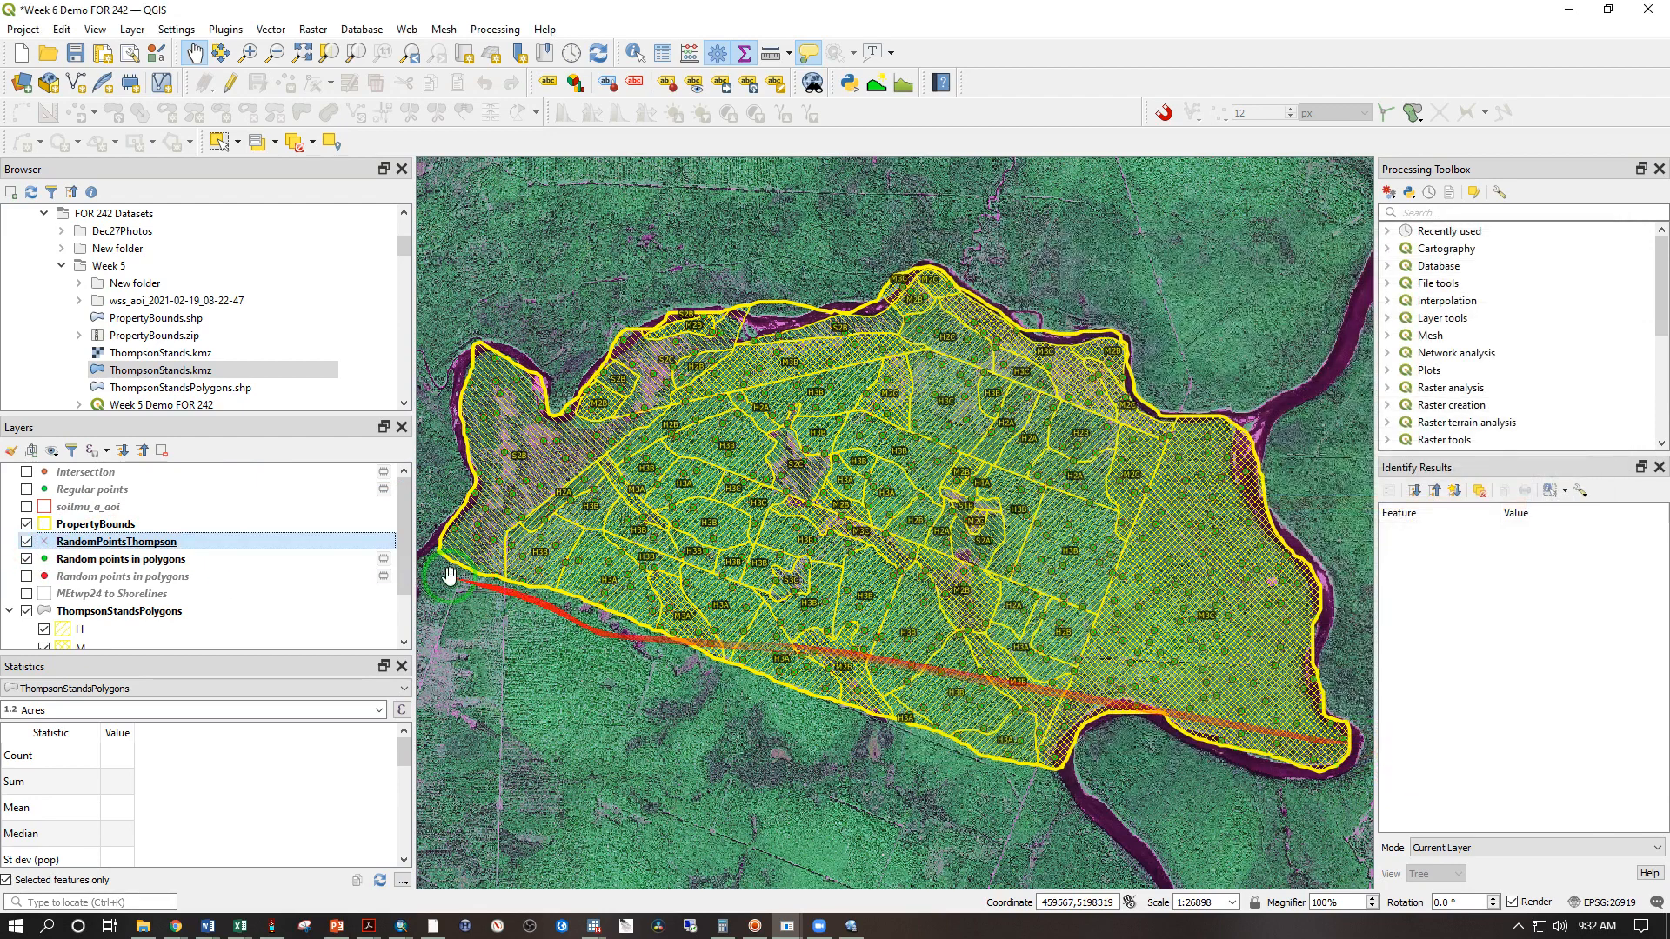
pyautogui.click(27, 561)
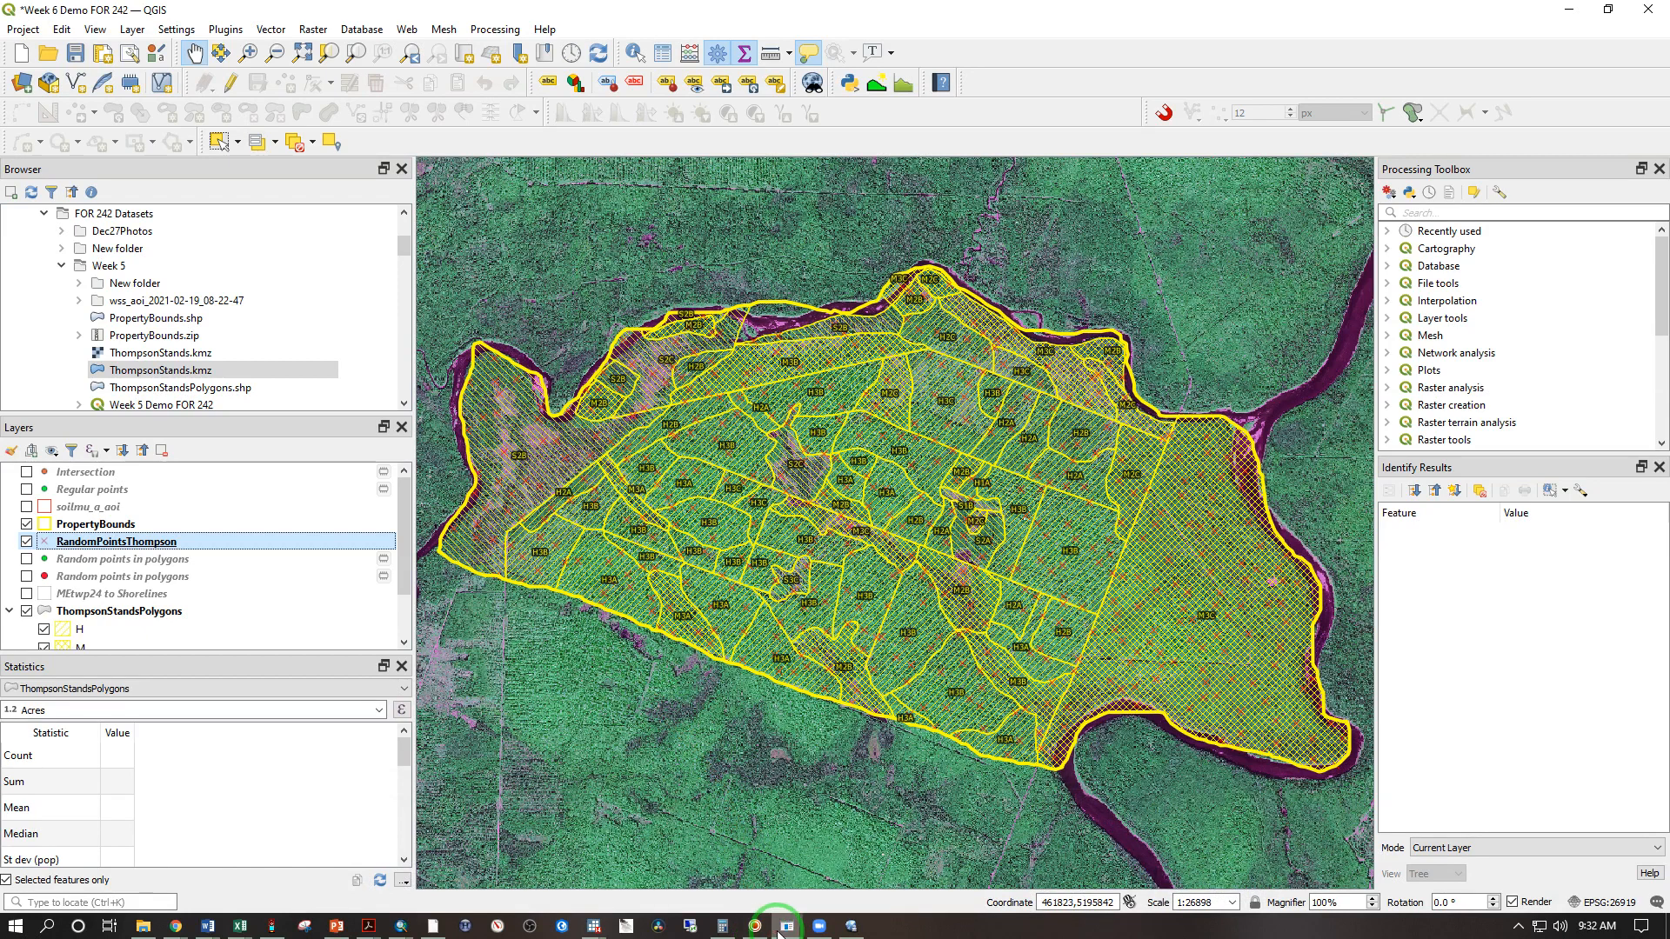
# Return to the Stand Type Map Thompson layout and refresh the Map 1 preview with the current layers
pyautogui.moveTo(778, 931)
pyautogui.click(1218, 800)
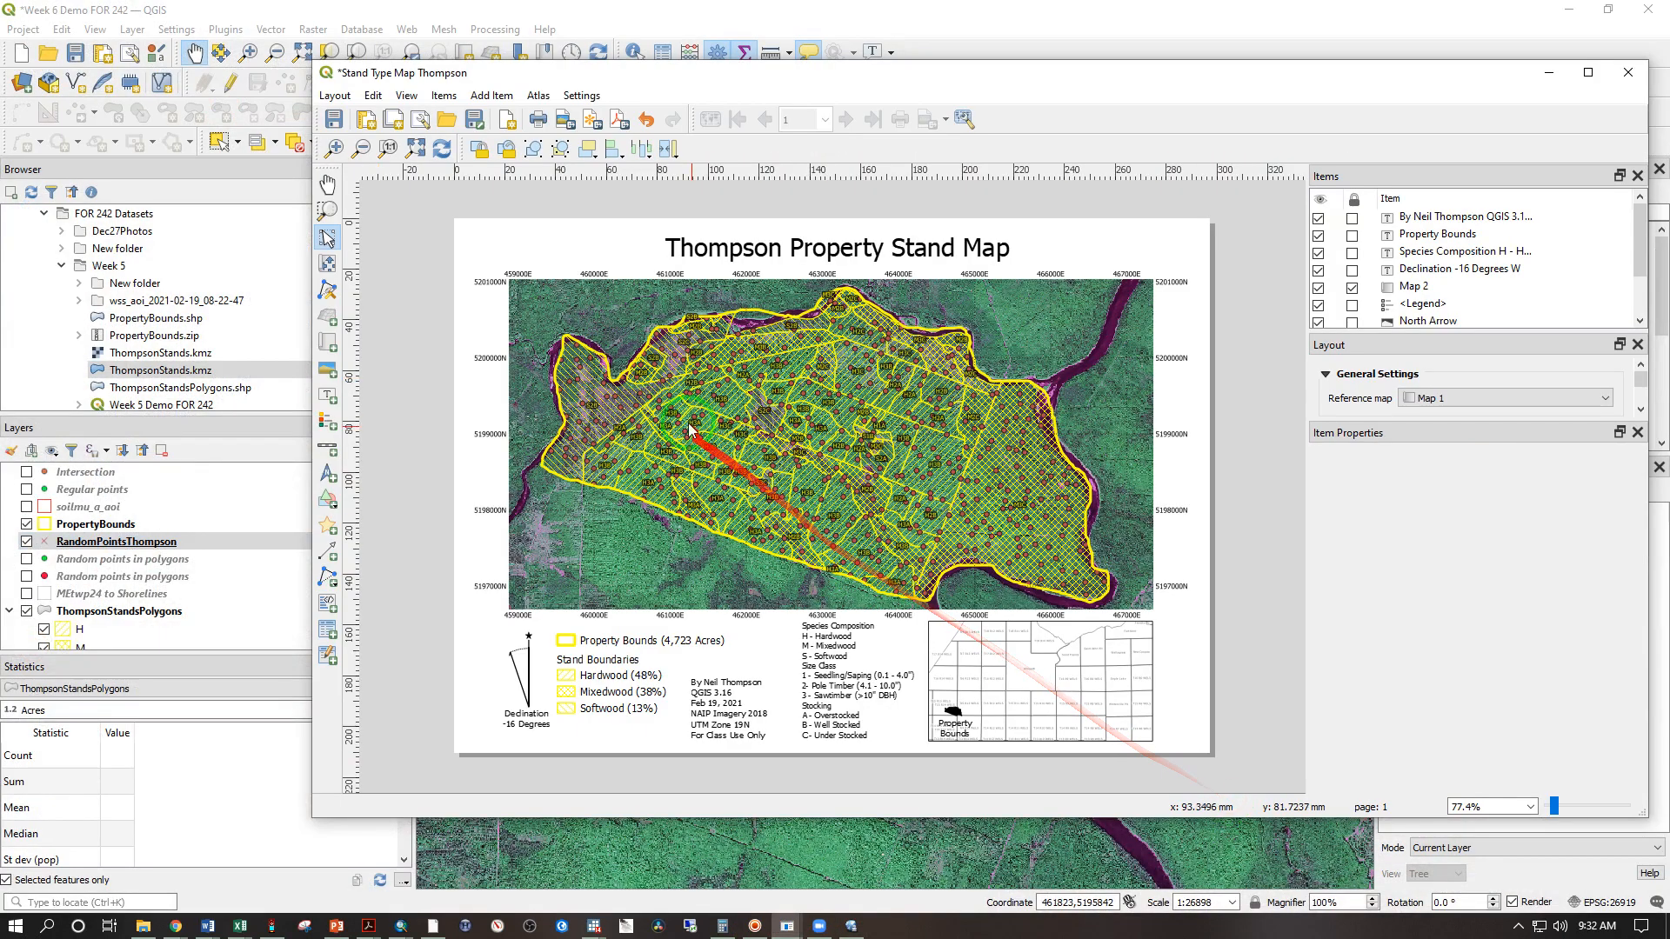
pyautogui.scroll(-1, 1420, 303)
pyautogui.click(1418, 305)
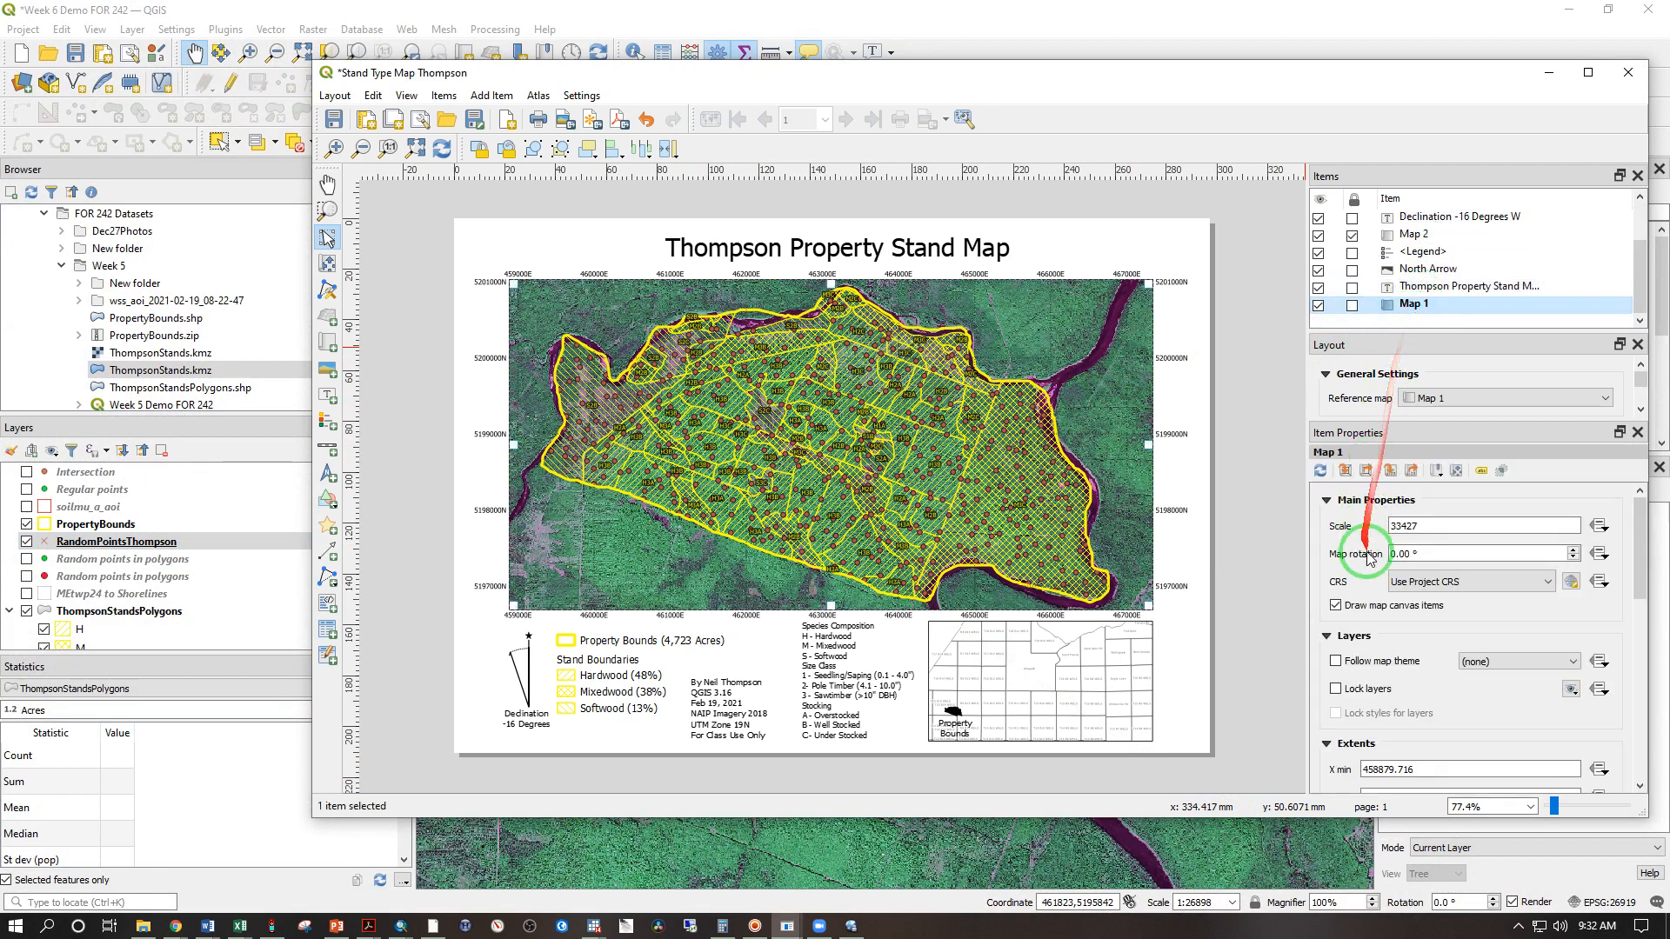
pyautogui.click(1321, 473)
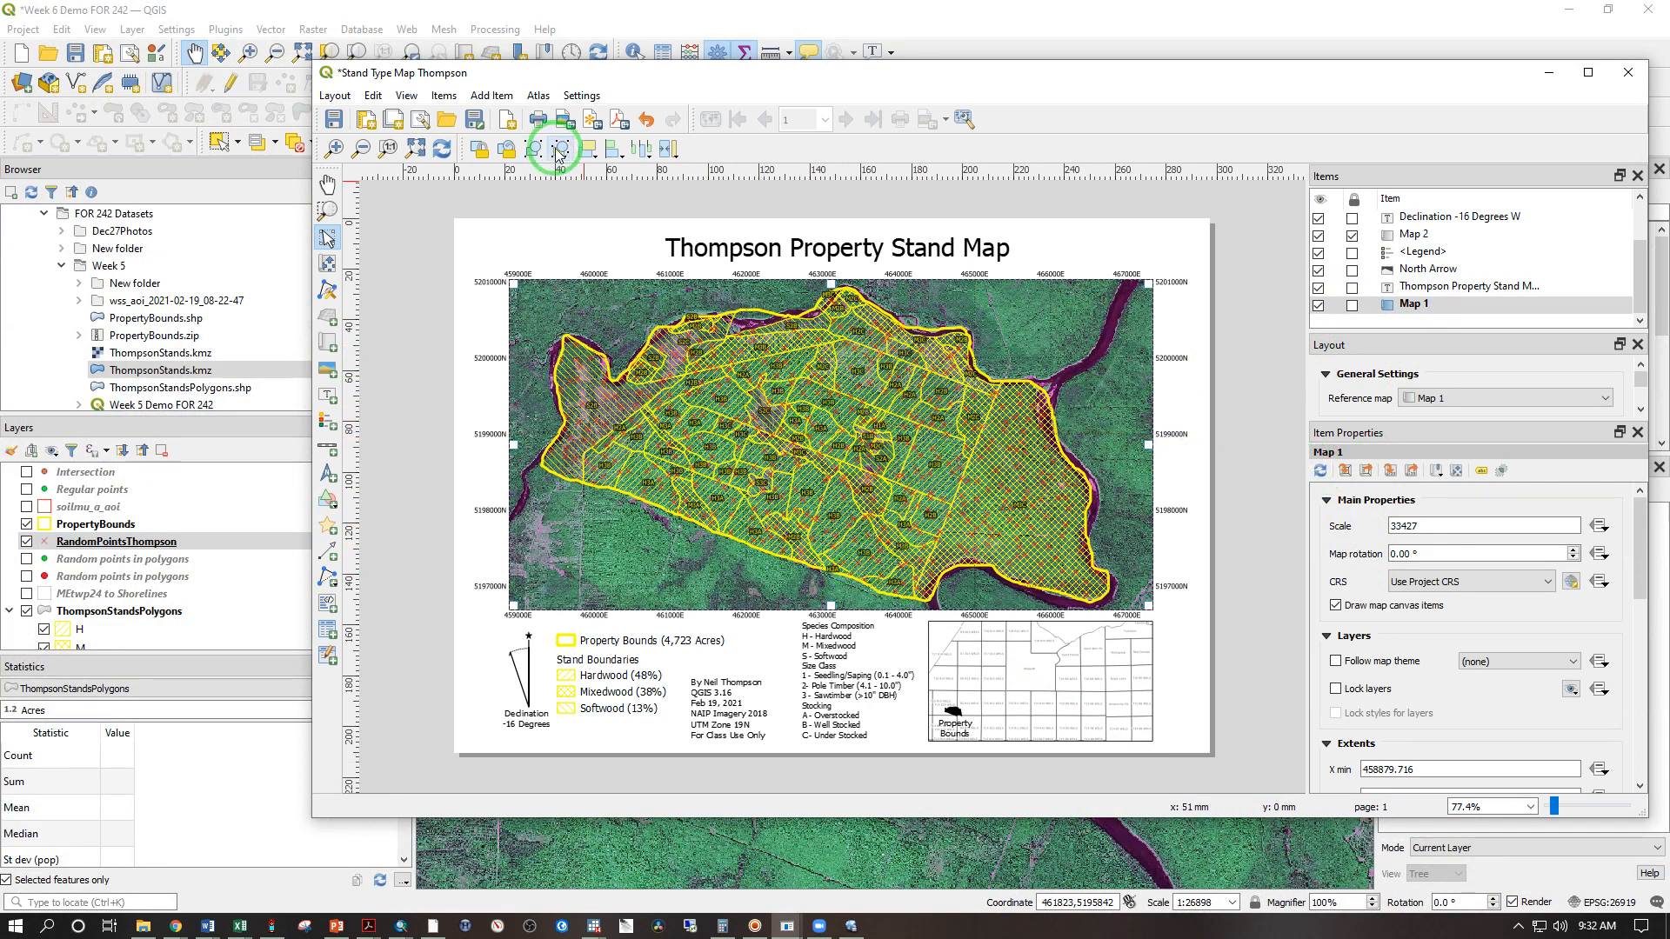
# Export the layout to the Desktop as a geospatial PDF named Stand Type Map Thompson With Points
pyautogui.click(617, 120)
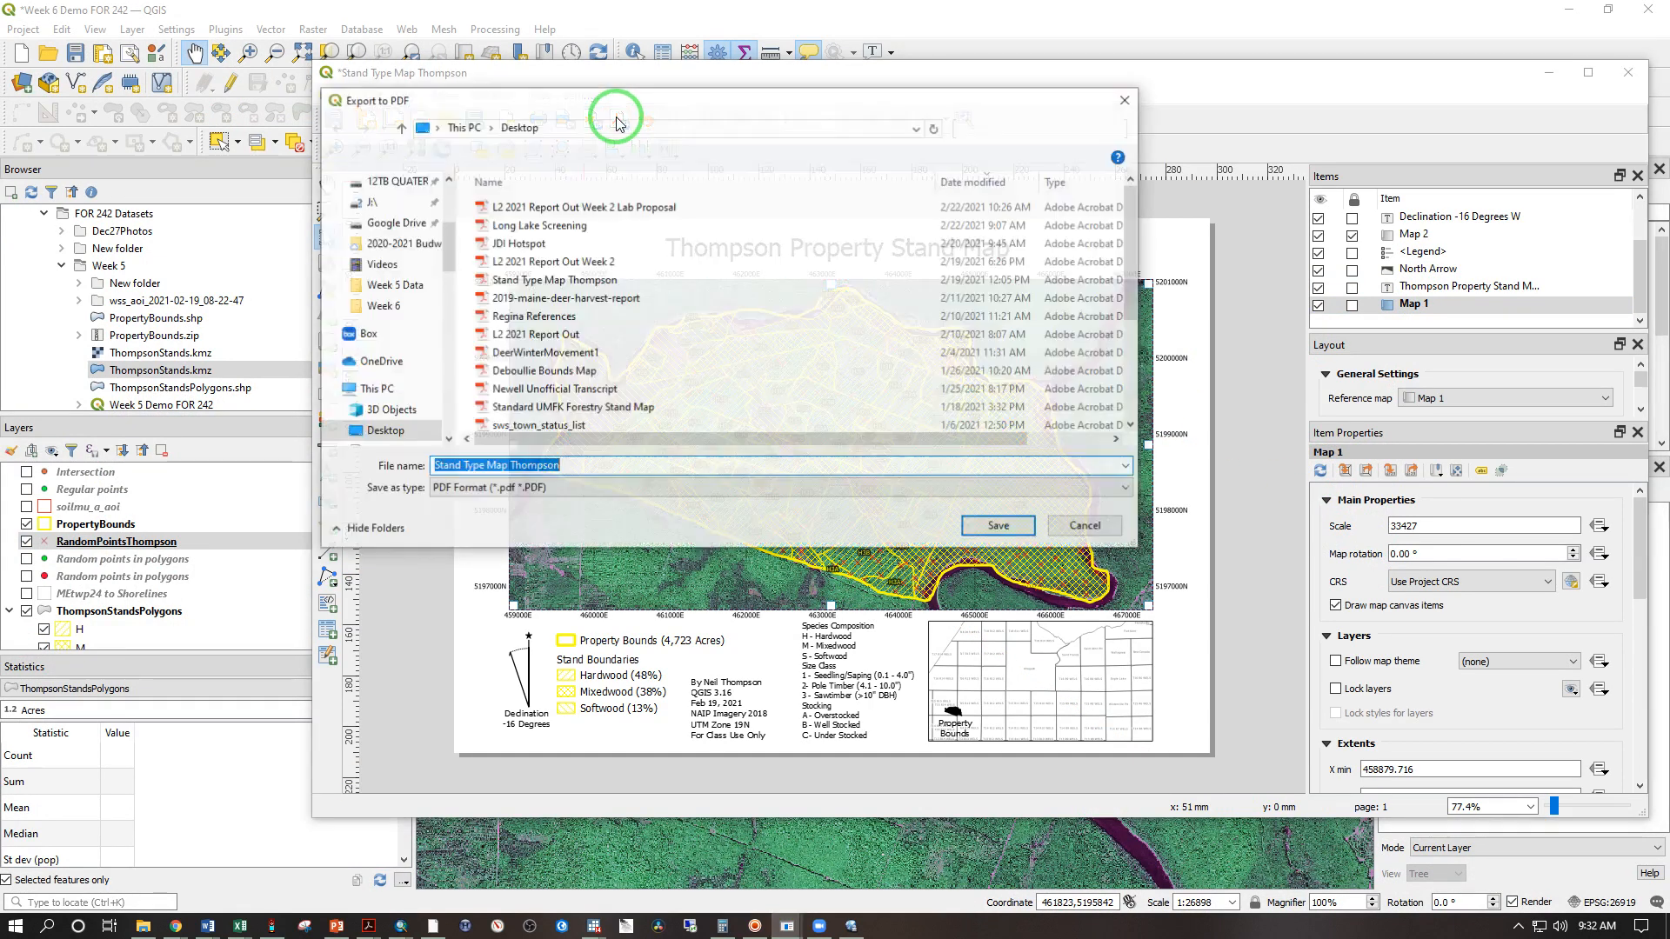
pyautogui.click(603, 464)
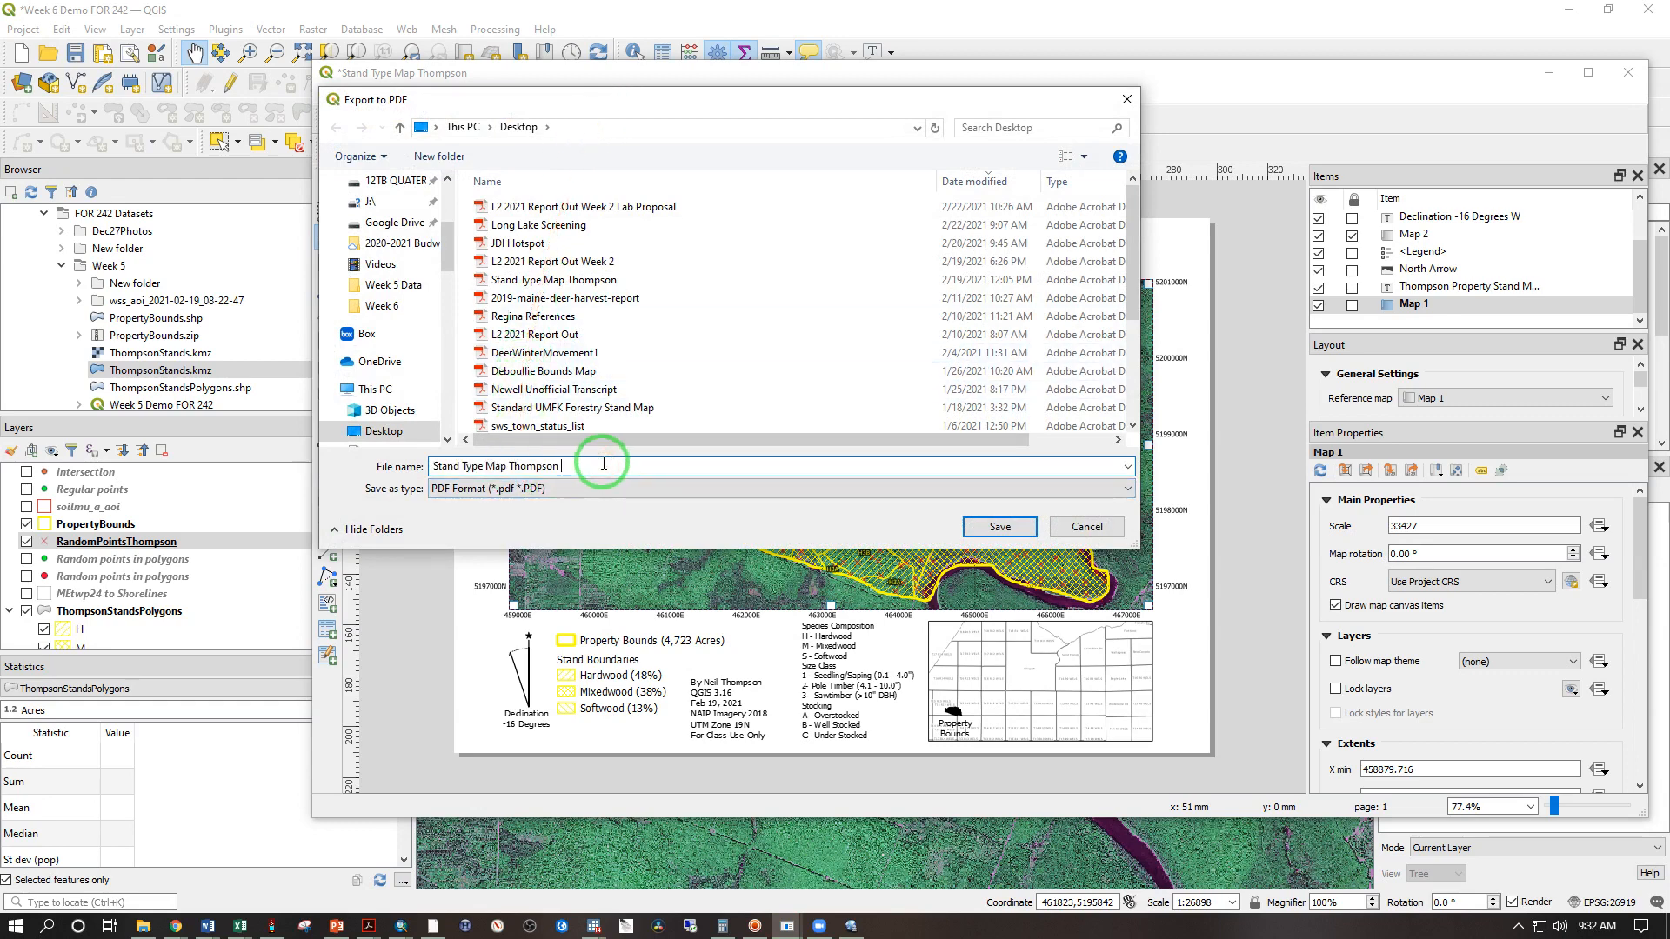
pyautogui.press('Return')
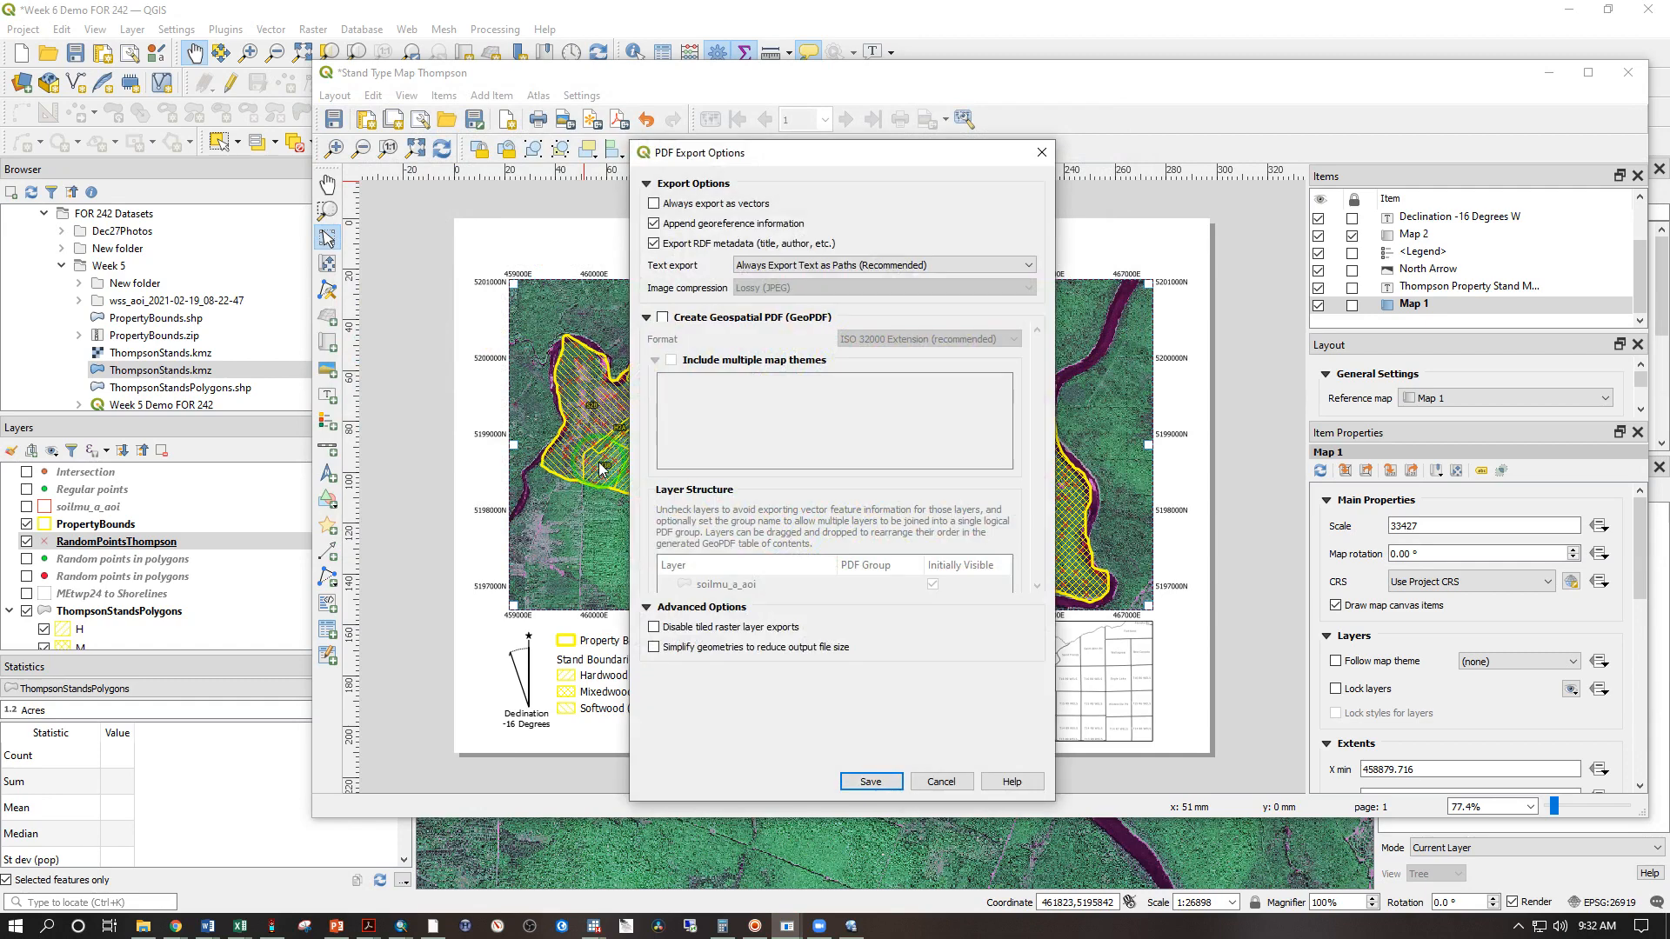
pyautogui.click(664, 318)
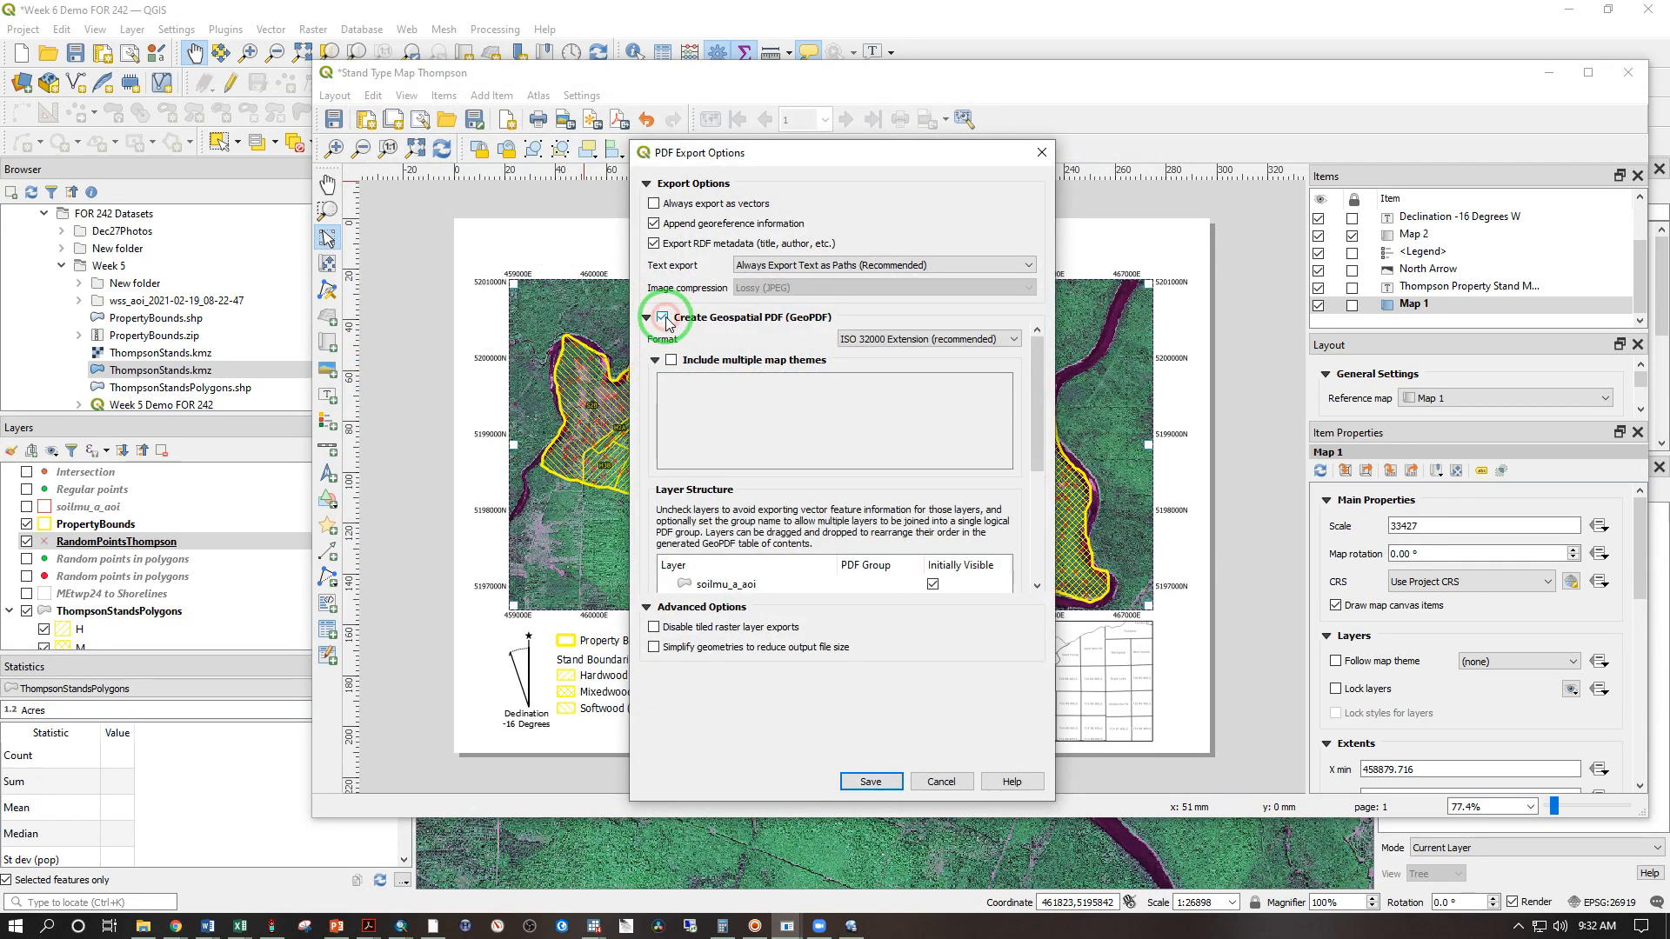
pyautogui.click(863, 782)
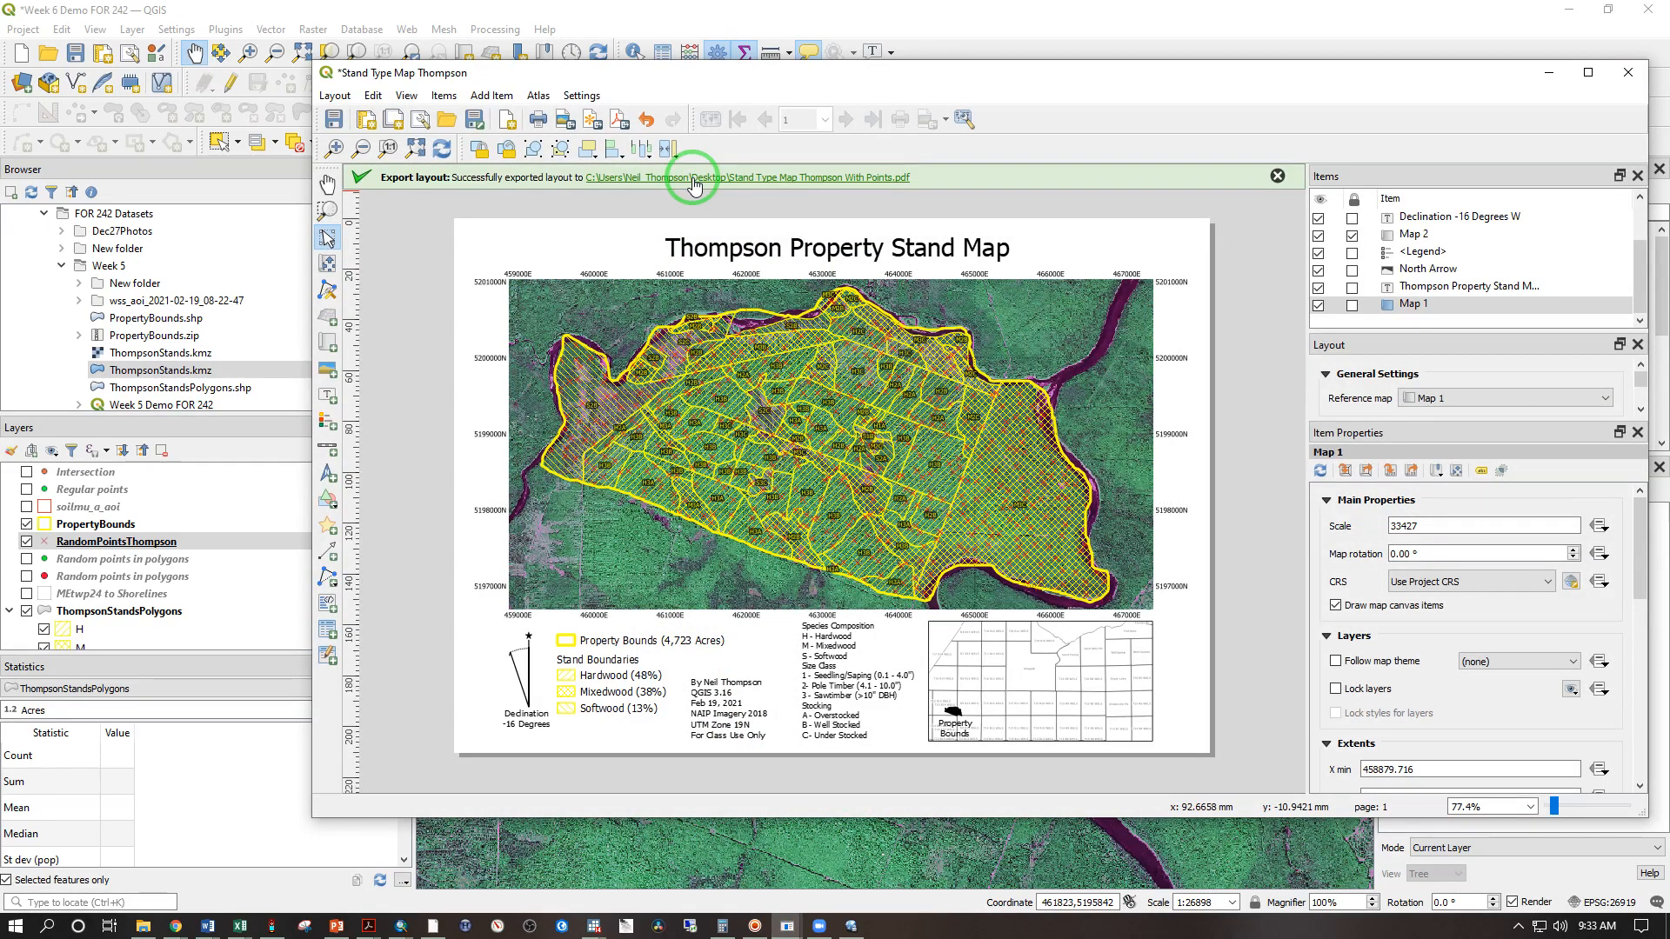
# Open the exported Stand Type Map Thompson With Points PDF from its Desktop folder and dismiss the page error messages
pyautogui.click(687, 179)
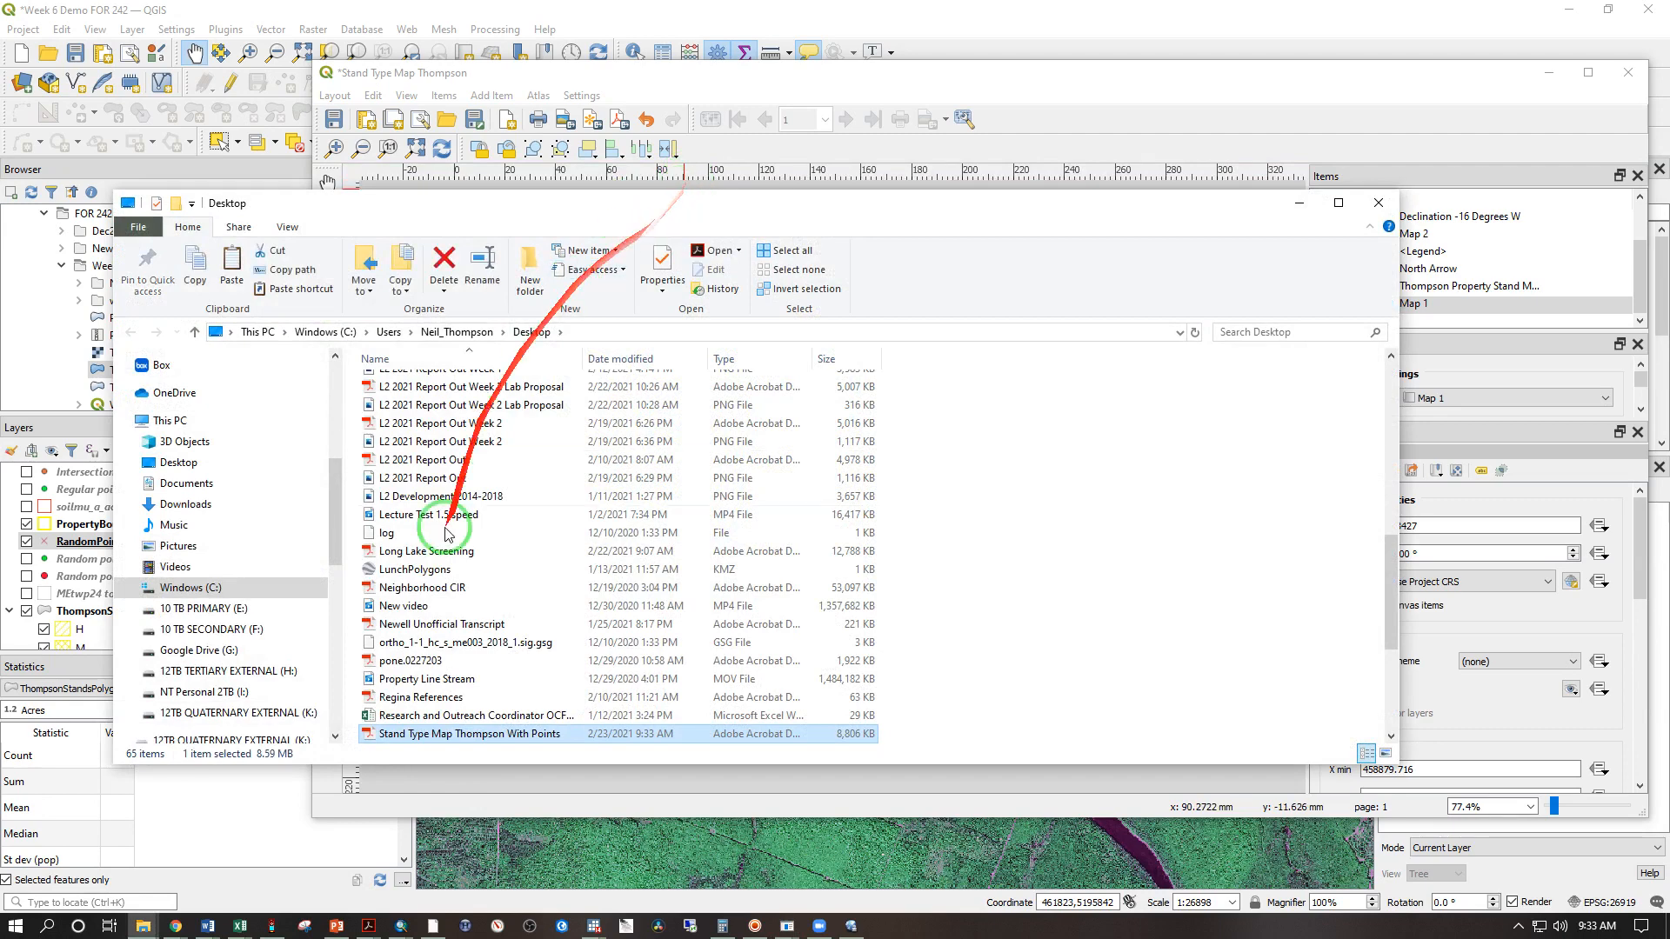
pyautogui.click(418, 738)
pyautogui.doubleClick(422, 740)
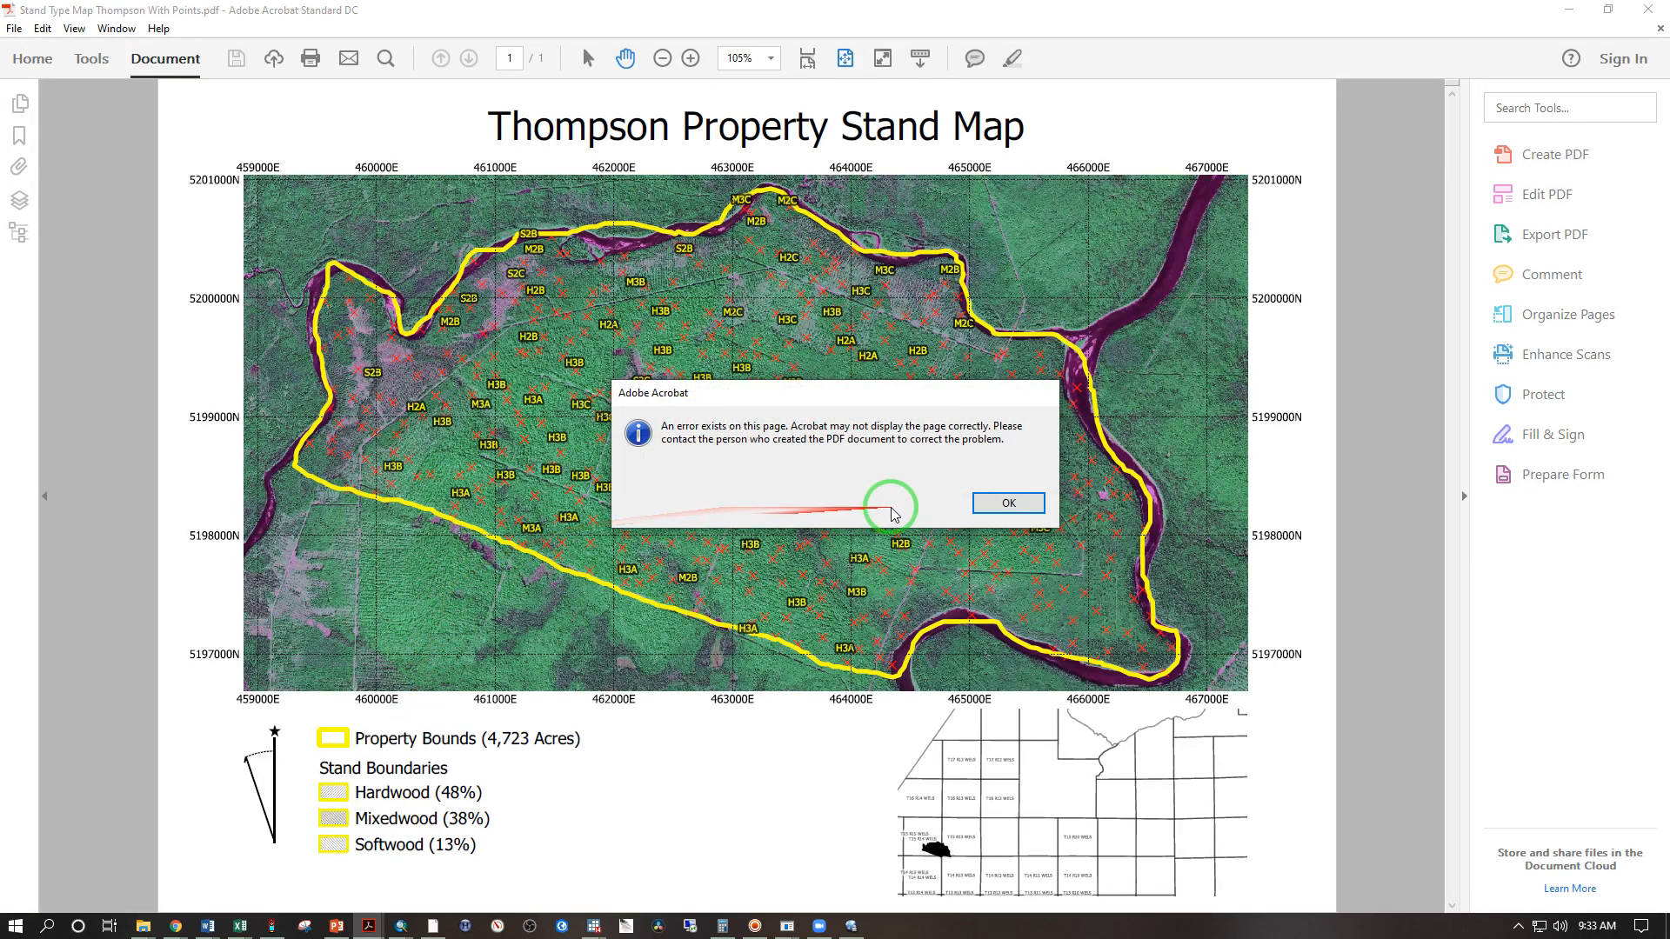
pyautogui.click(989, 506)
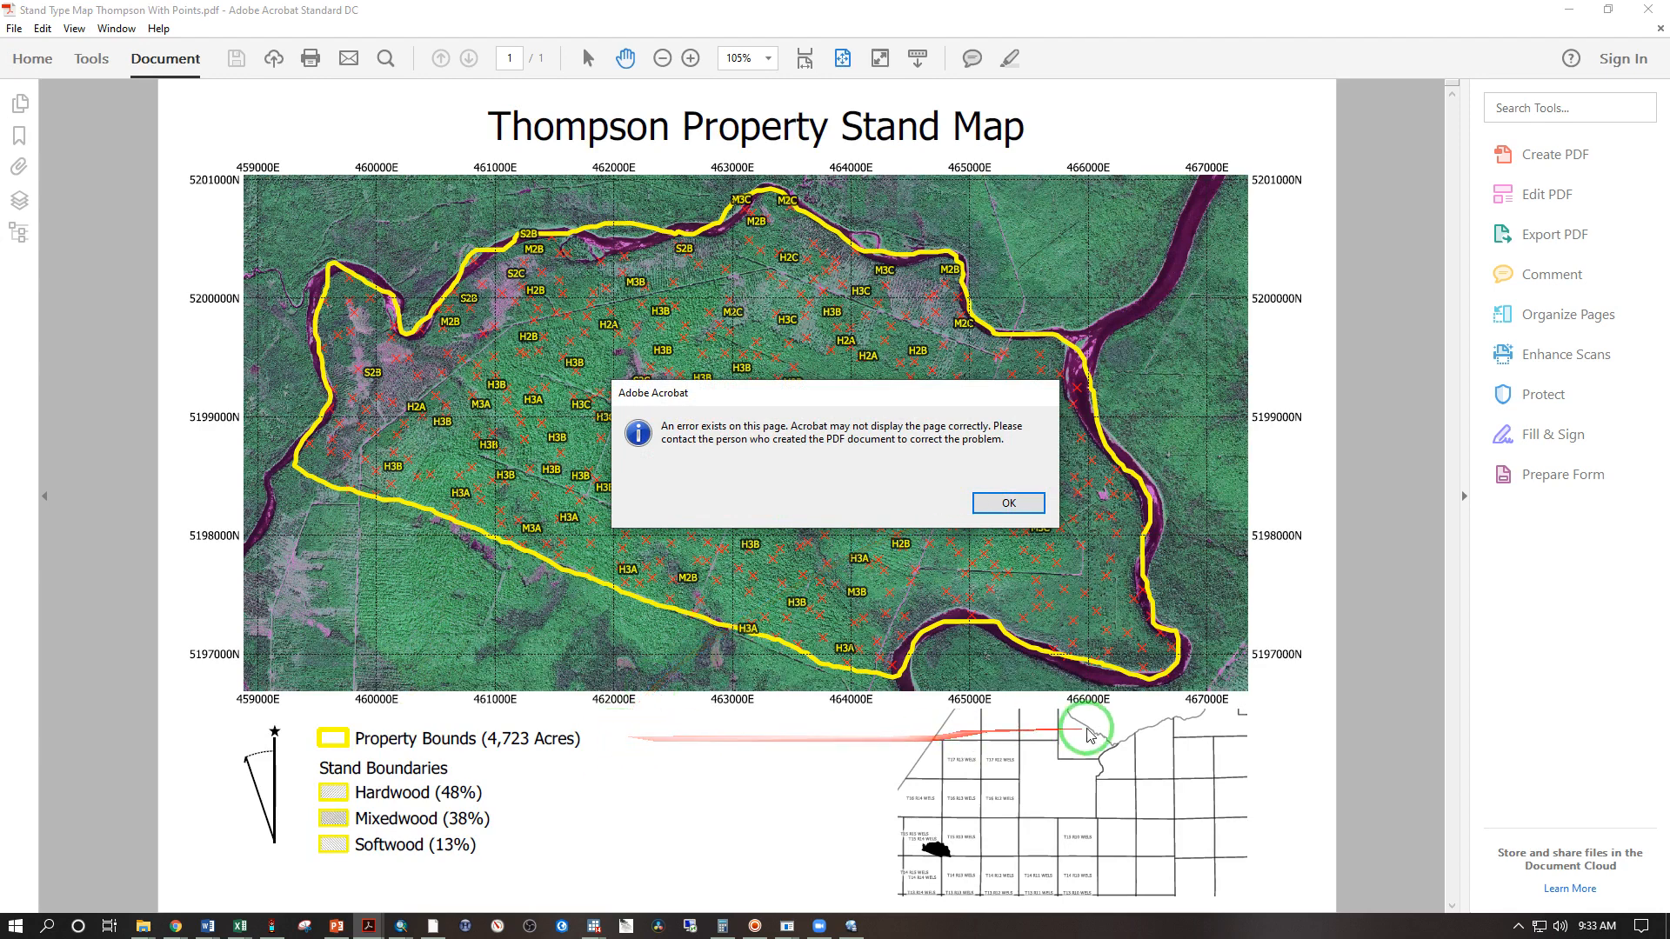
pyautogui.click(1006, 513)
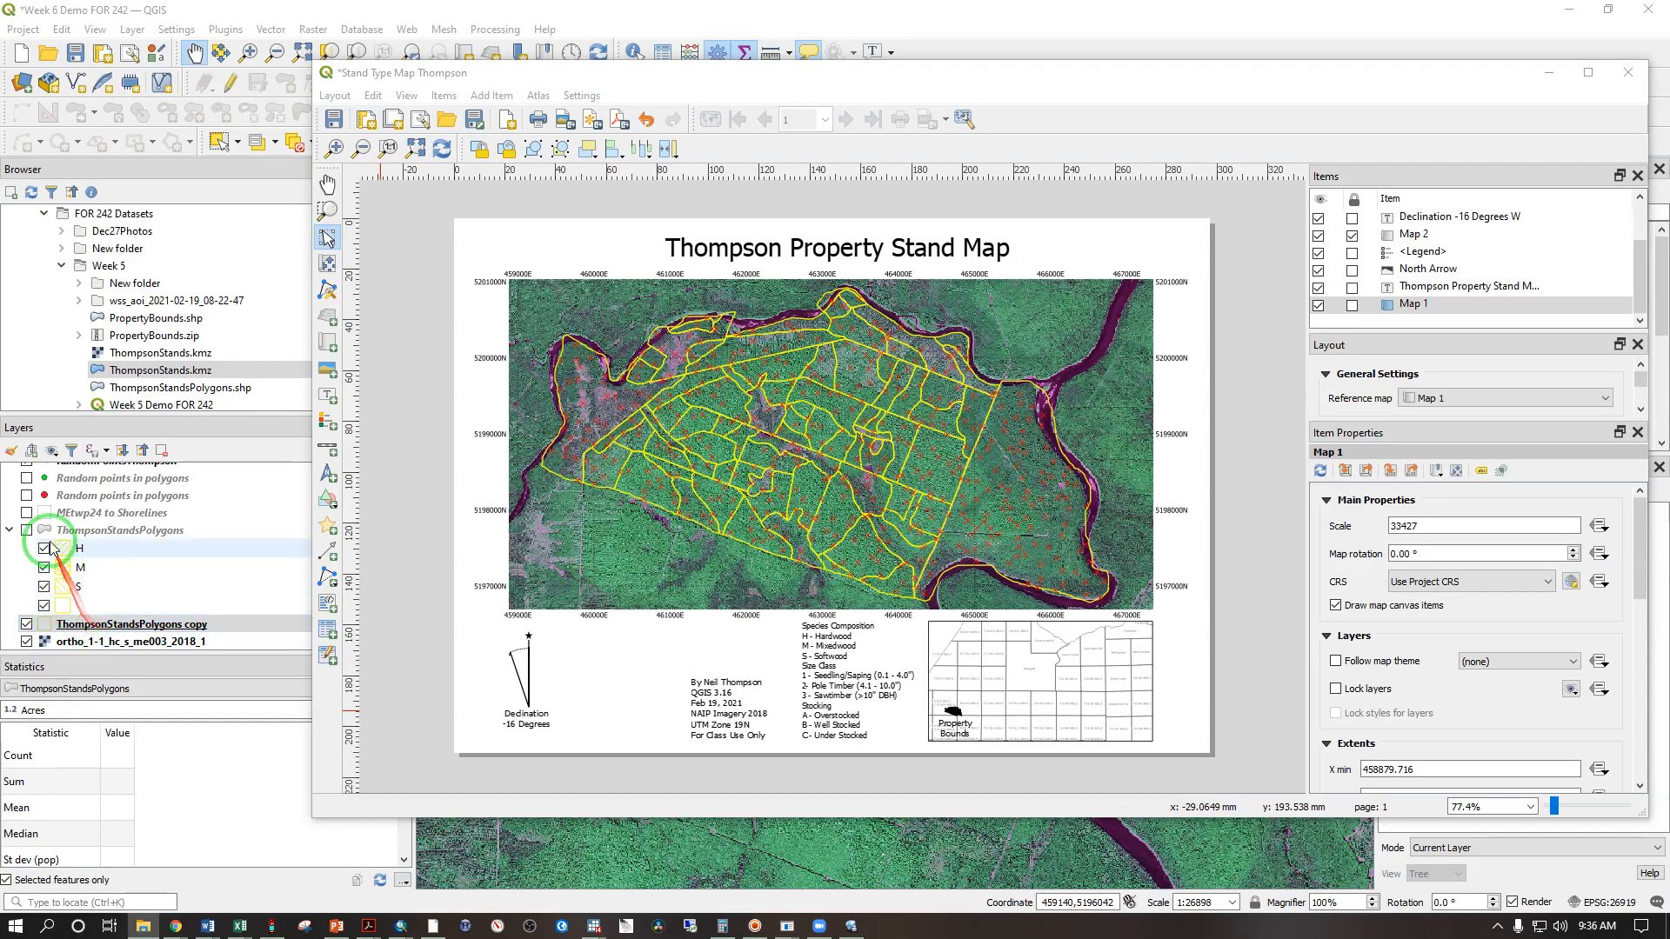
pyautogui.click(63, 533)
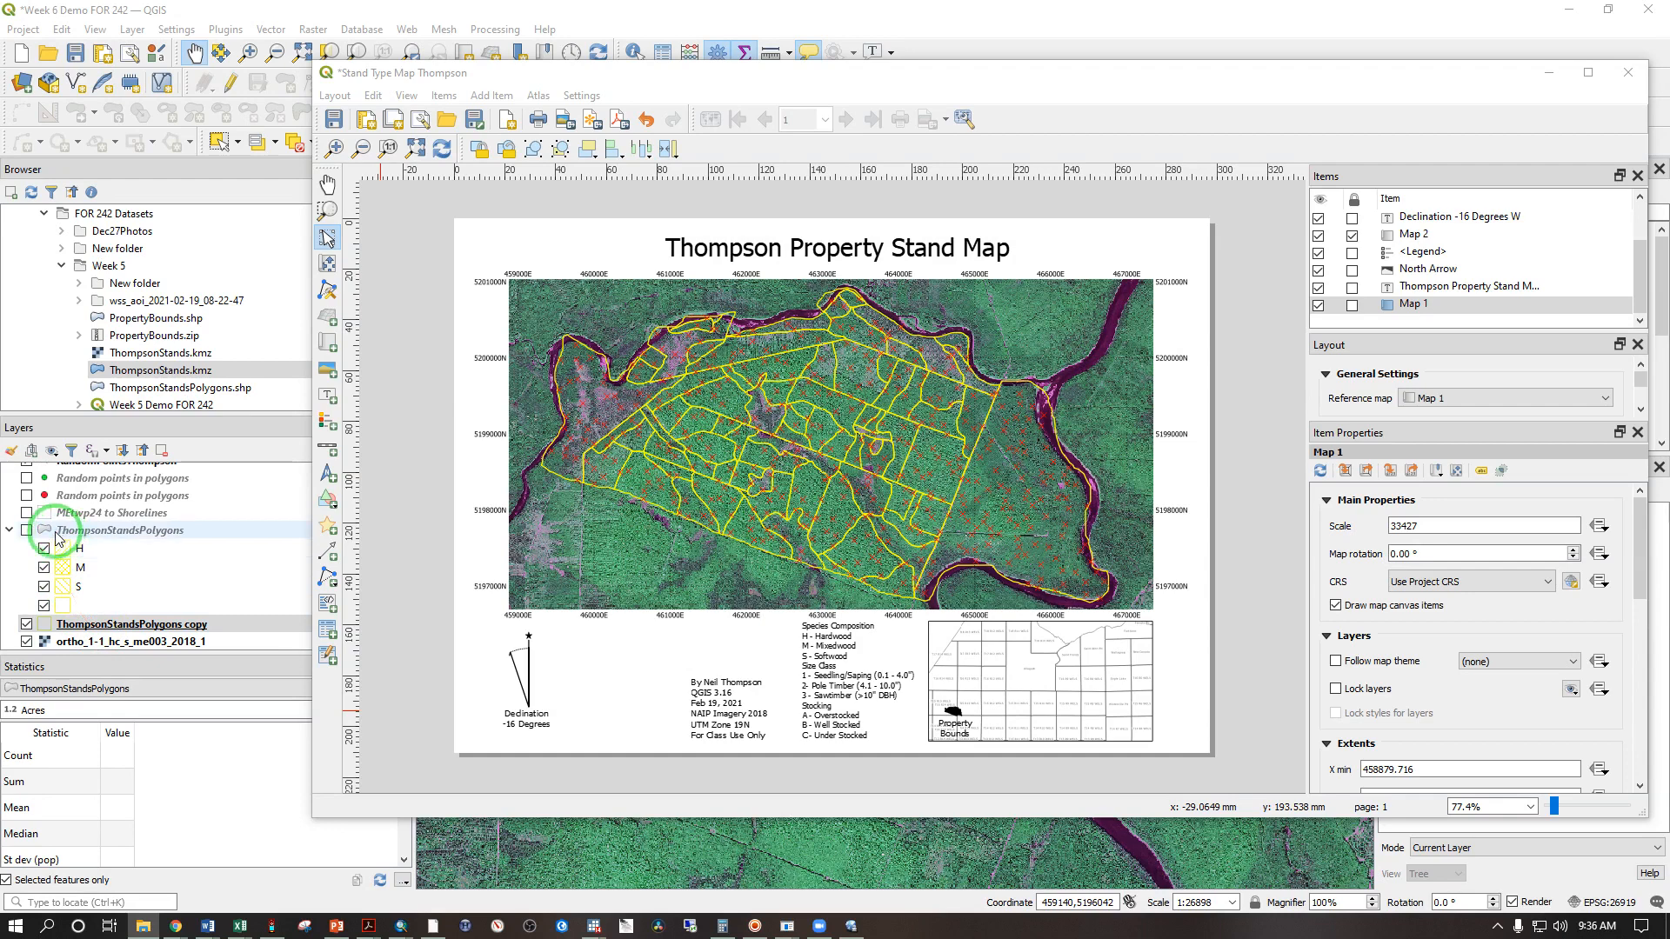
pyautogui.rightClick(57, 534)
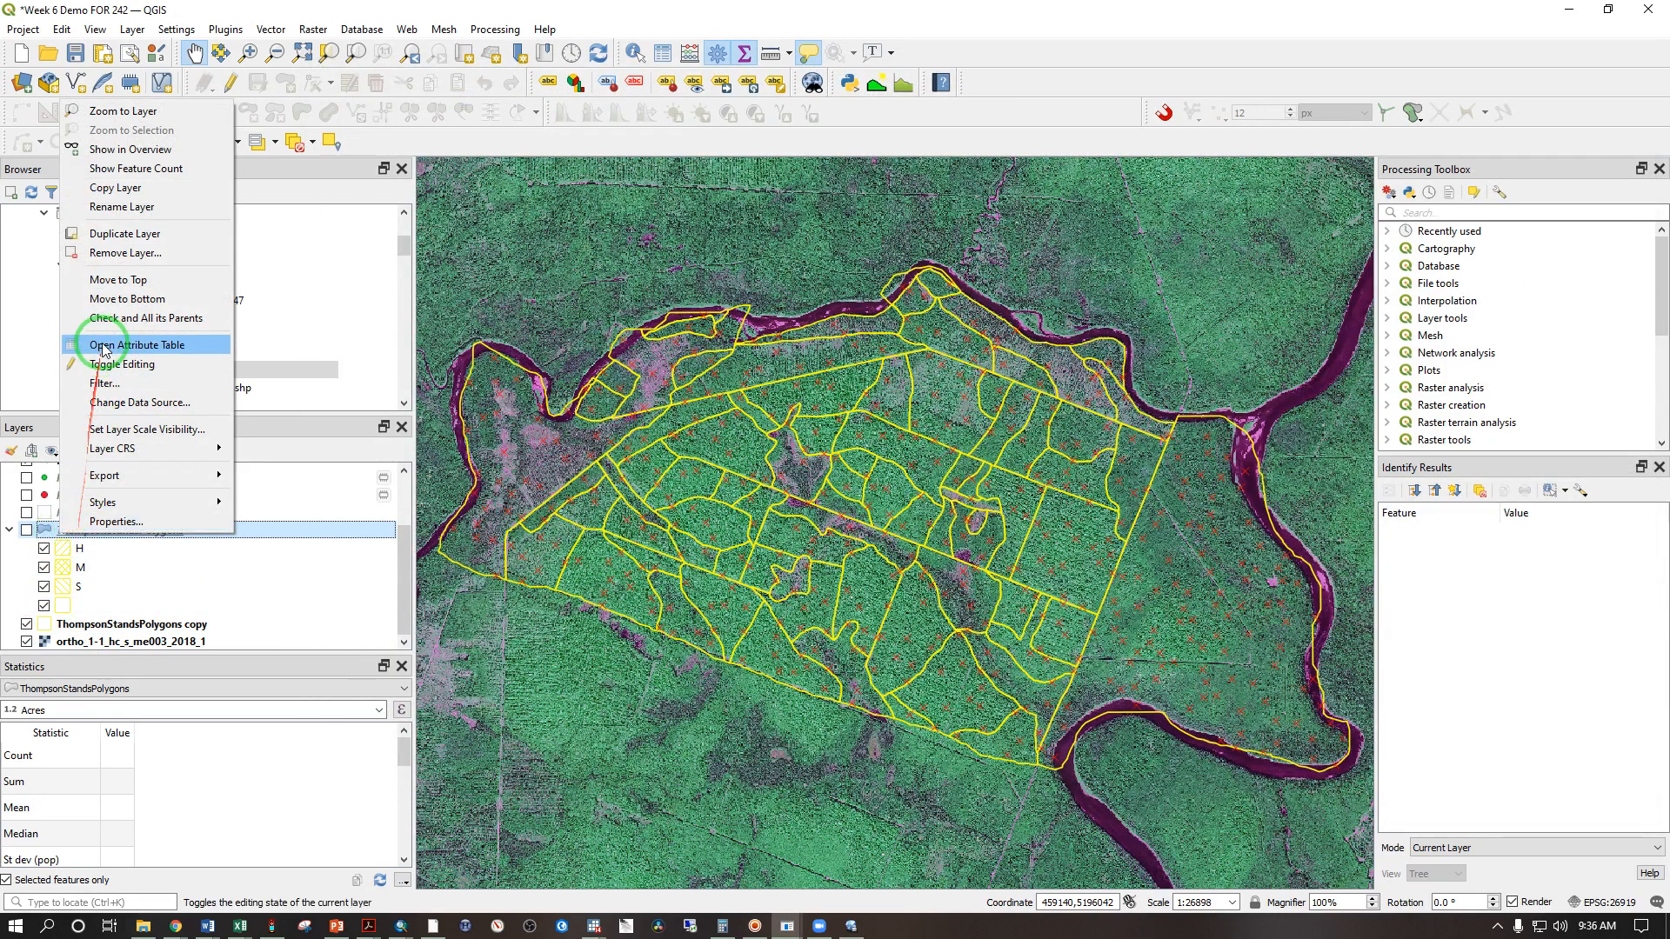
pyautogui.click(112, 627)
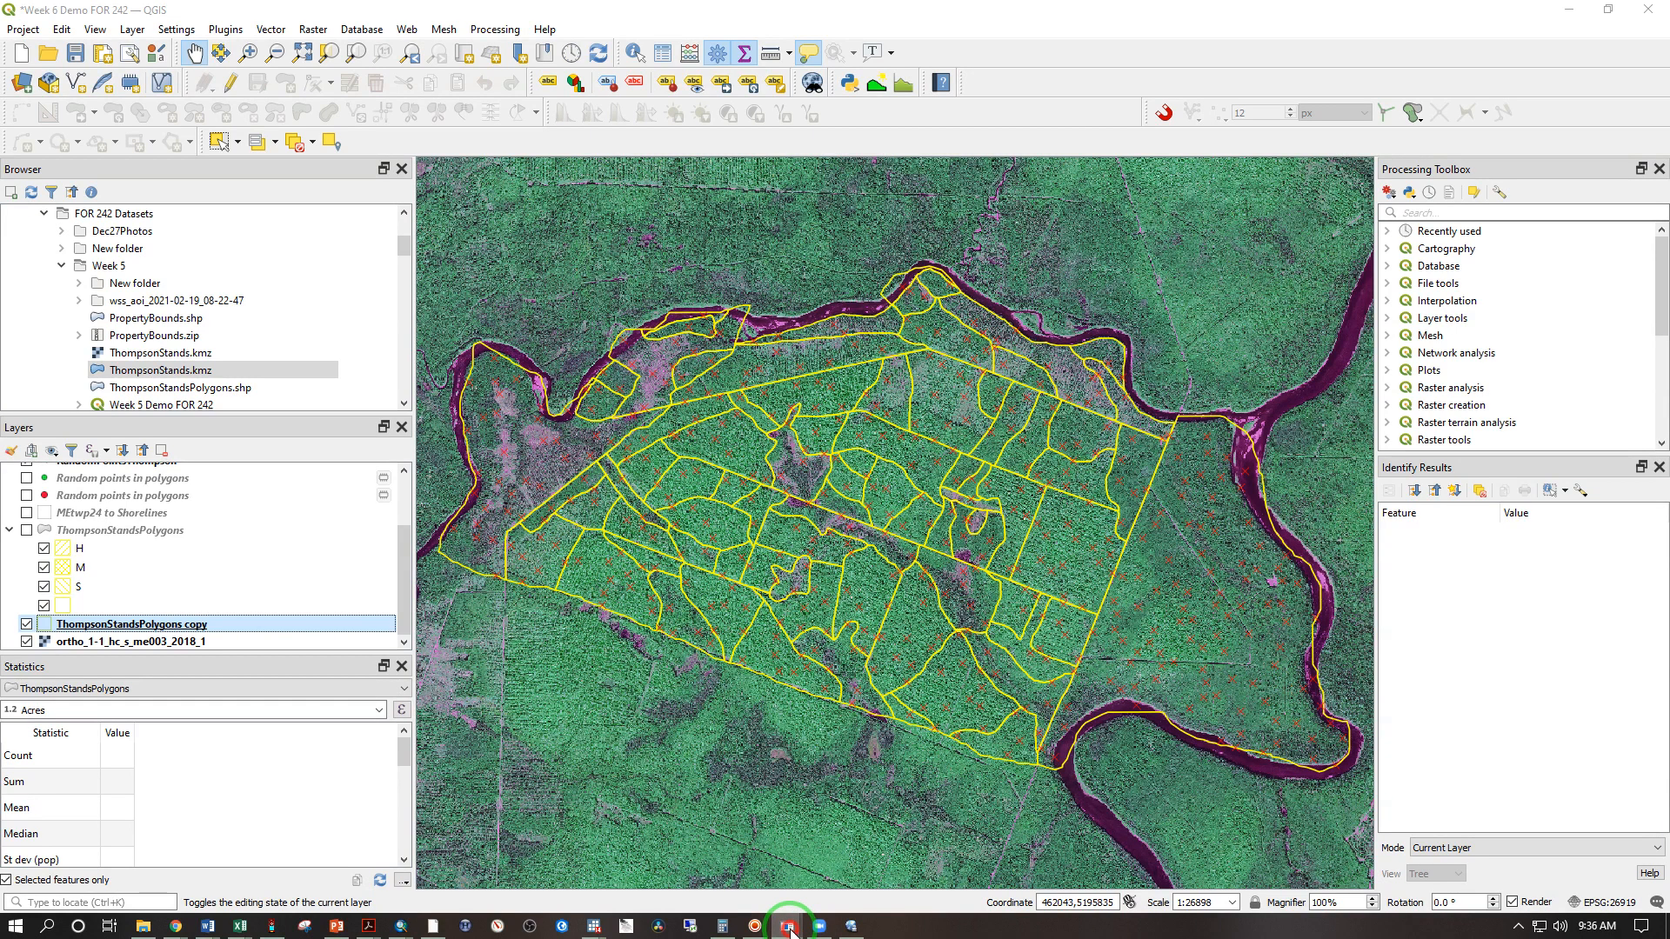
# Export the updated layout as a geospatial PDF named Stand Type Map Thompson3 and inspect its stand lines and points in Acrobat
pyautogui.click(790, 929)
pyautogui.click(1227, 879)
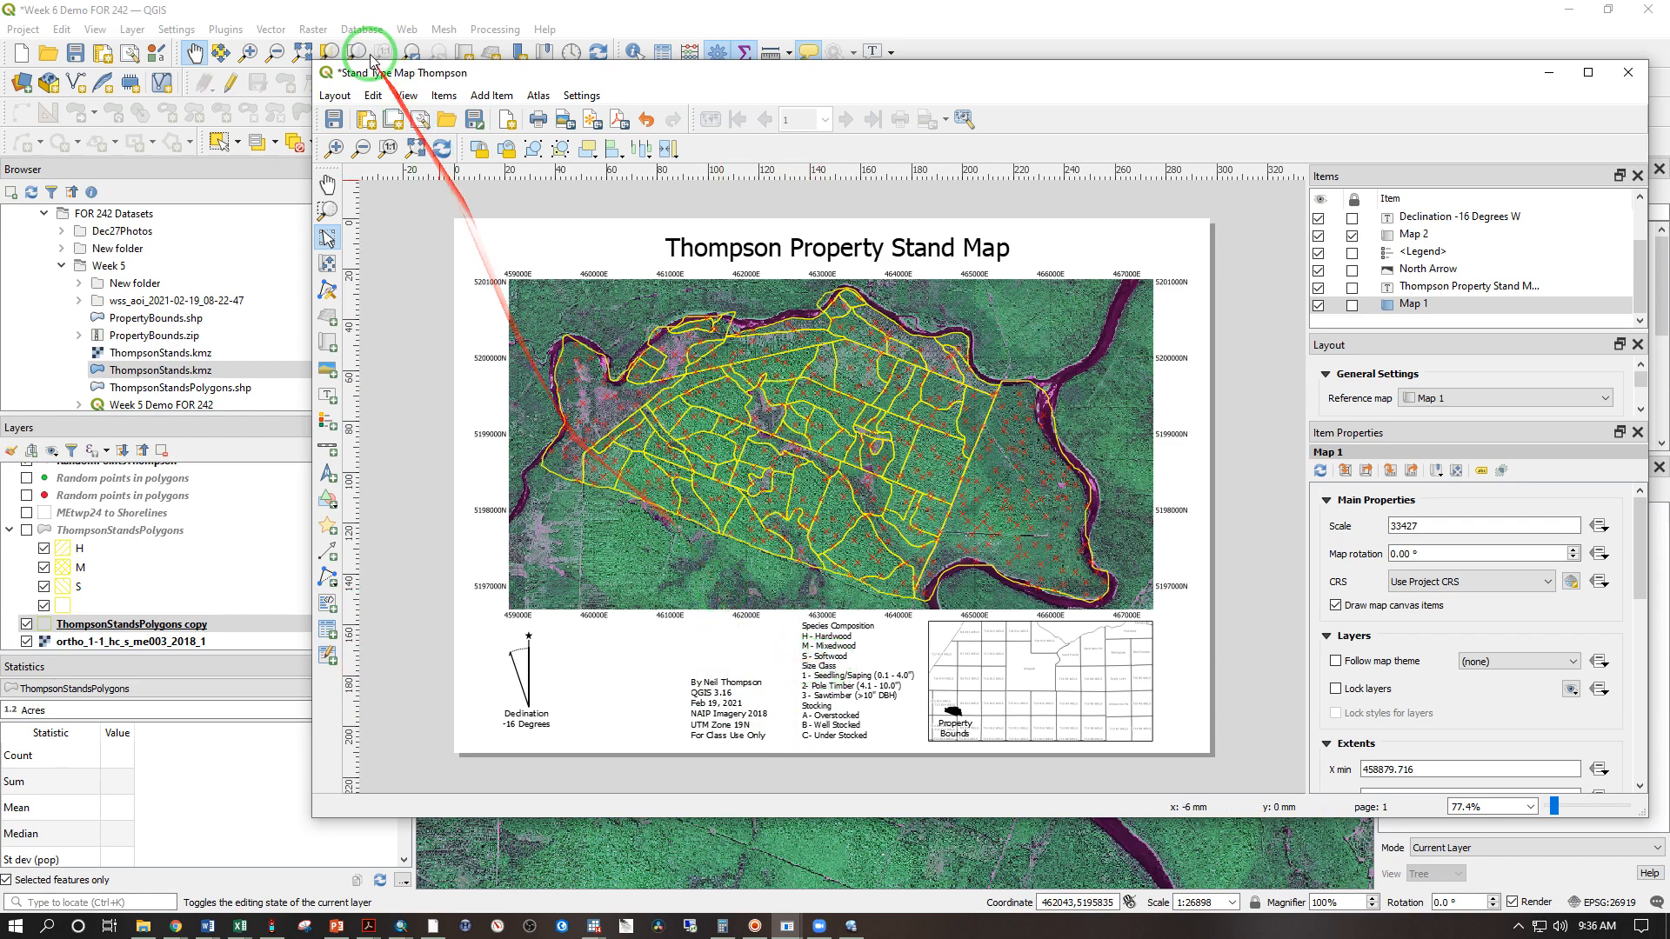
pyautogui.click(335, 95)
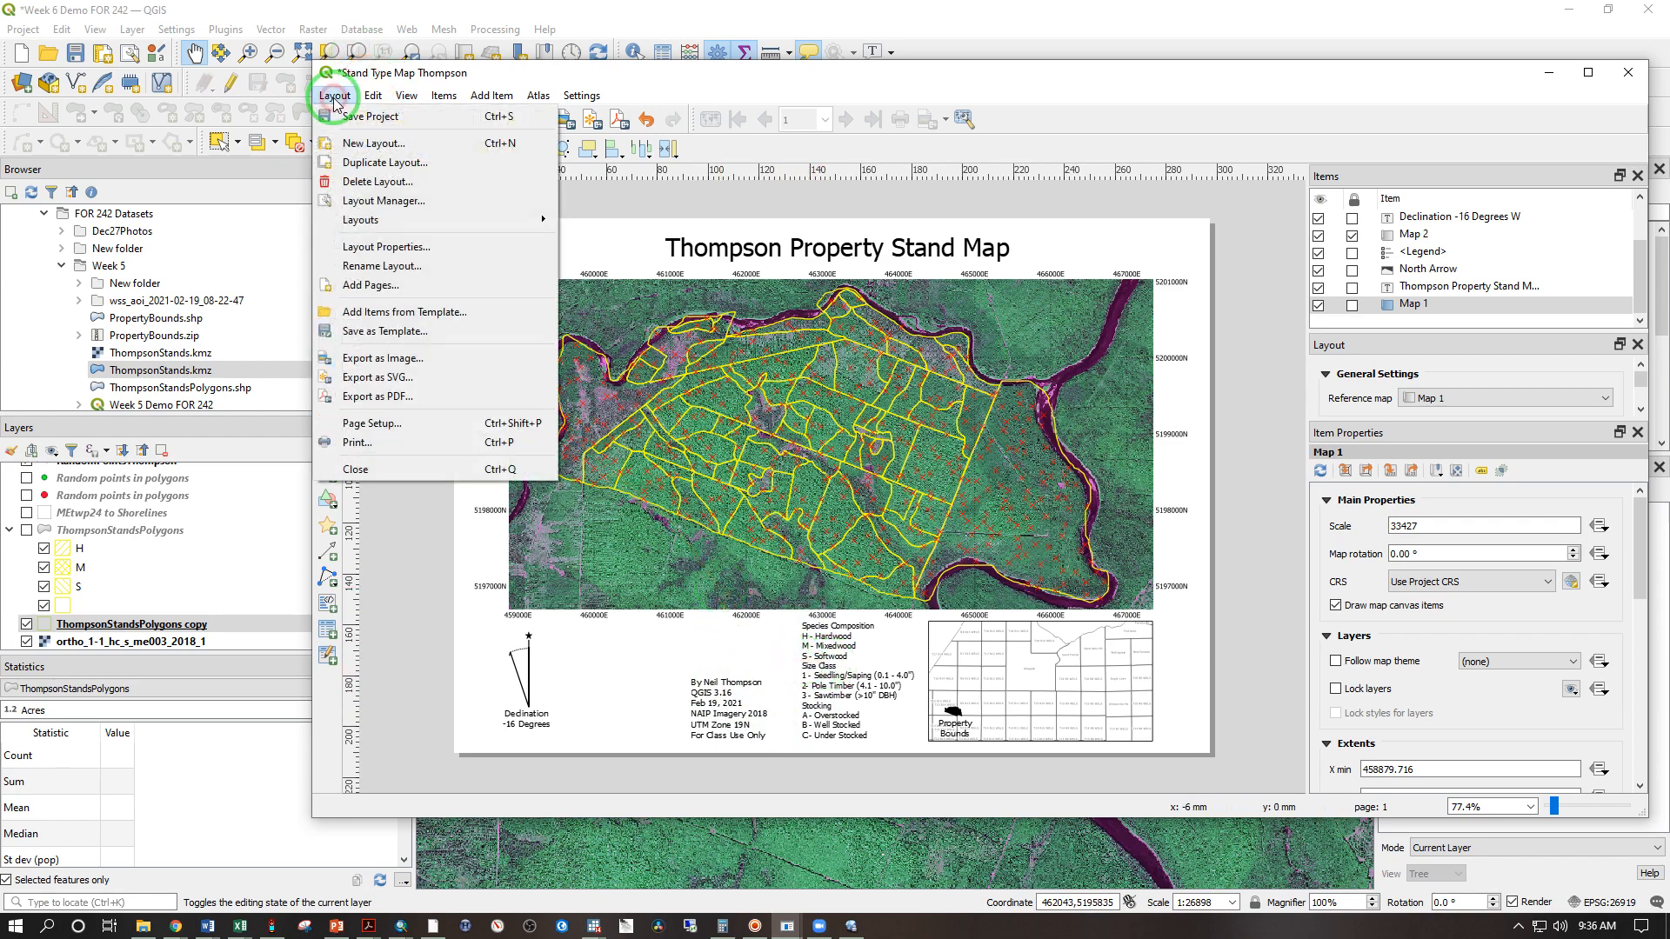
pyautogui.click(390, 396)
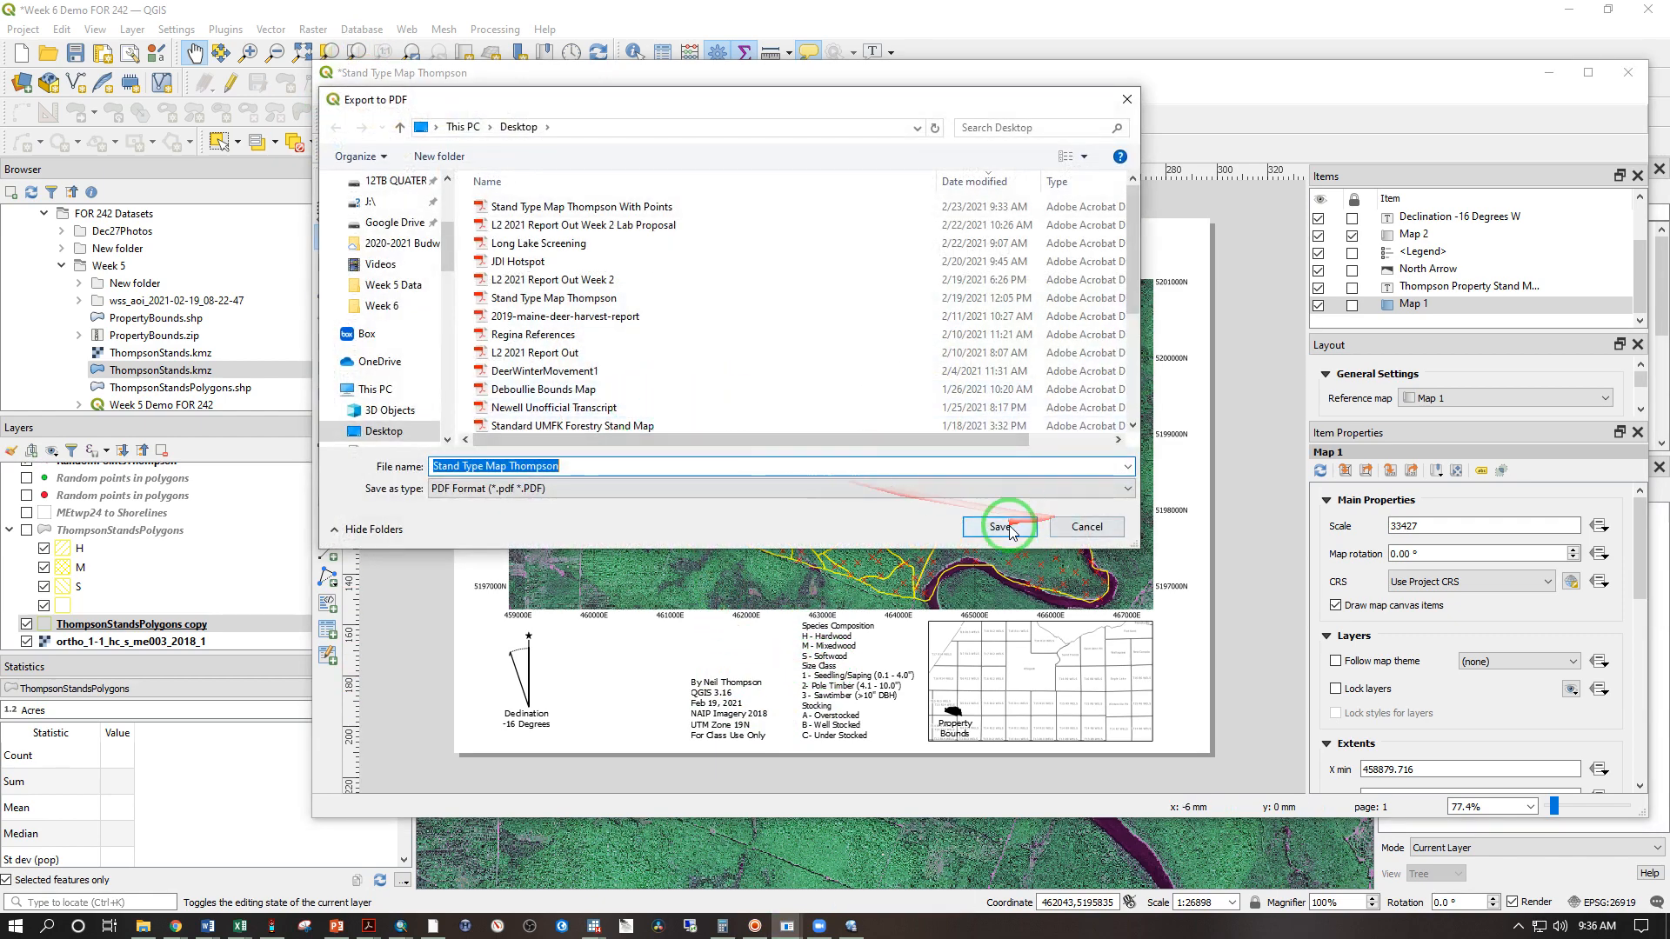
pyautogui.click(876, 466)
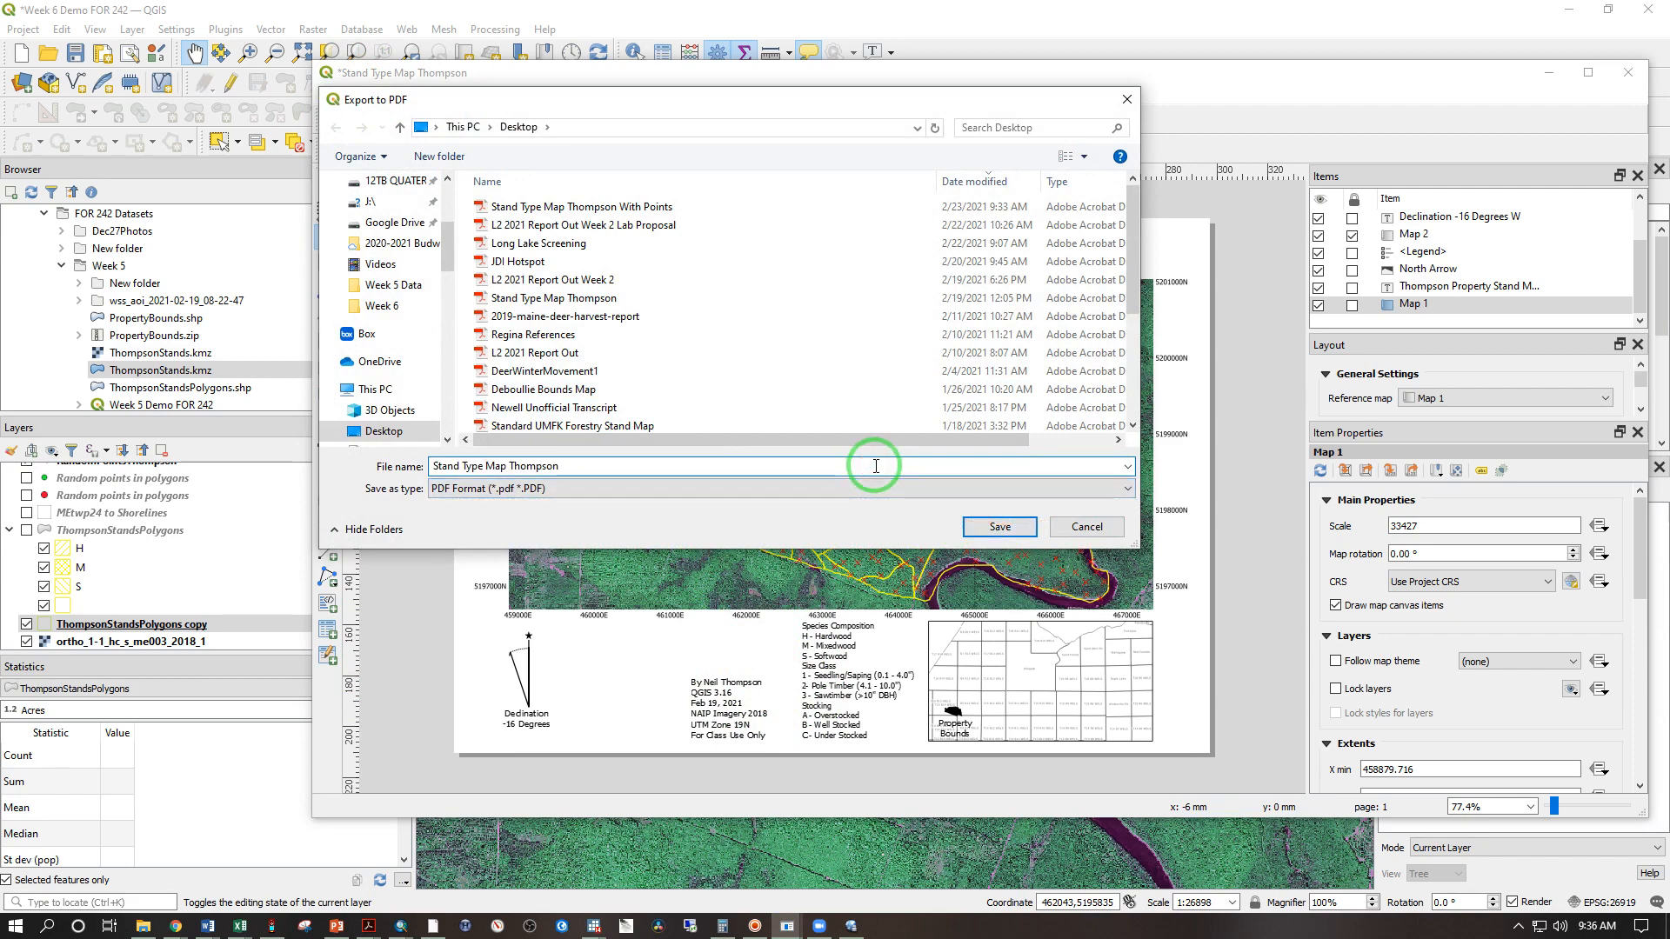
pyautogui.click(1017, 525)
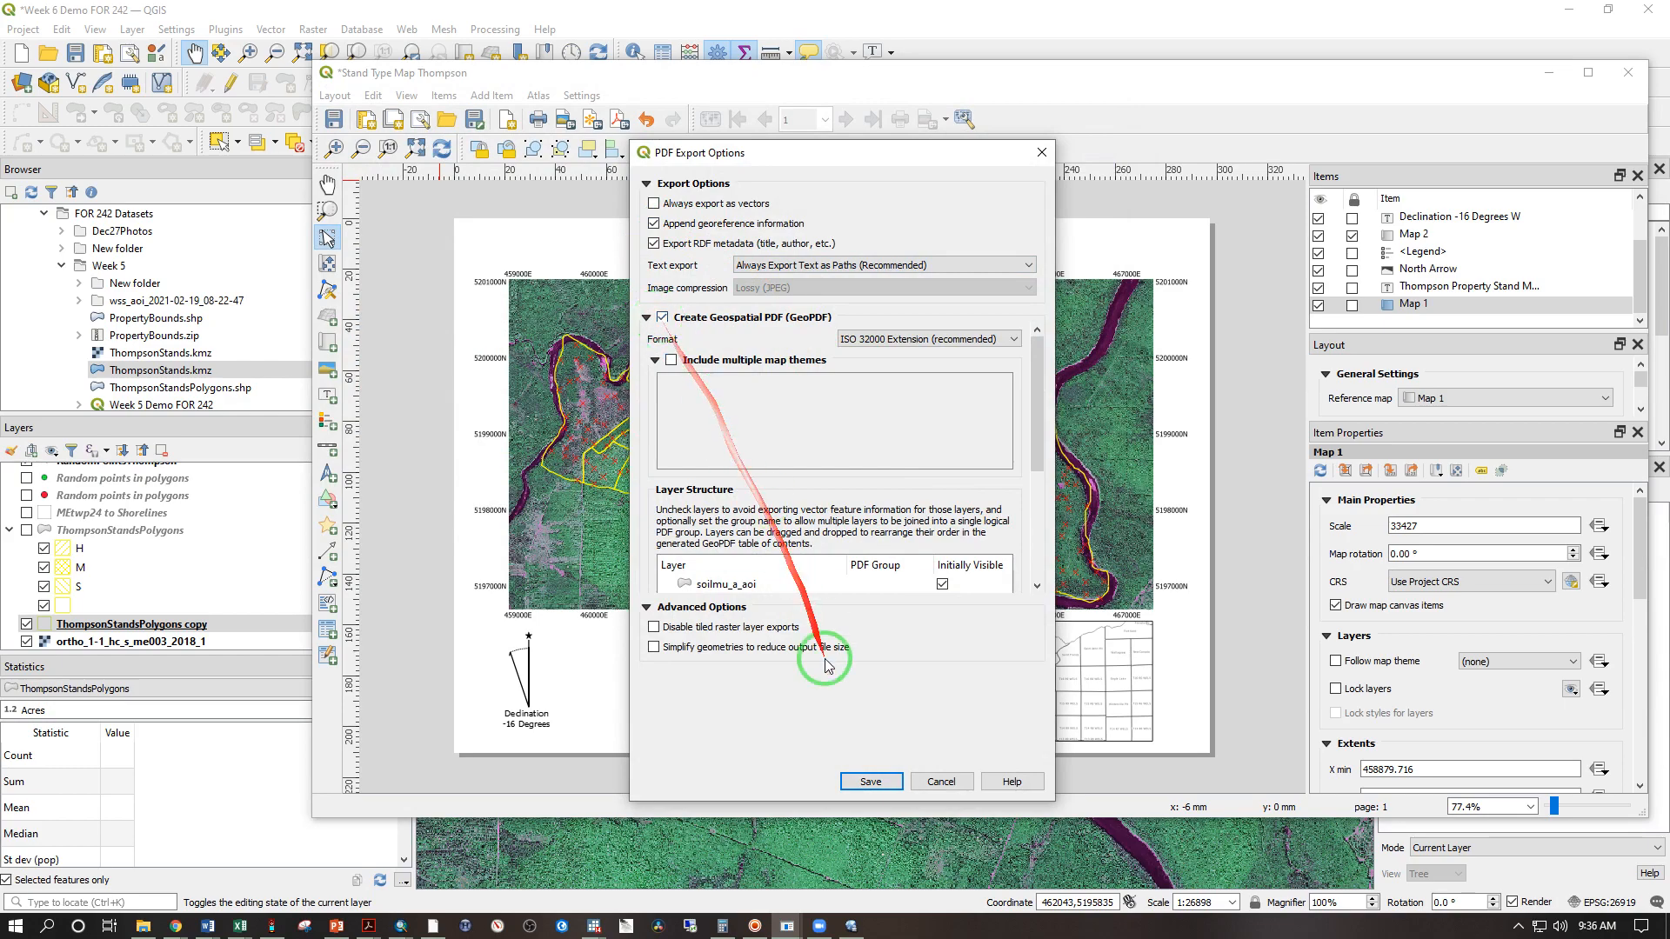
pyautogui.click(870, 781)
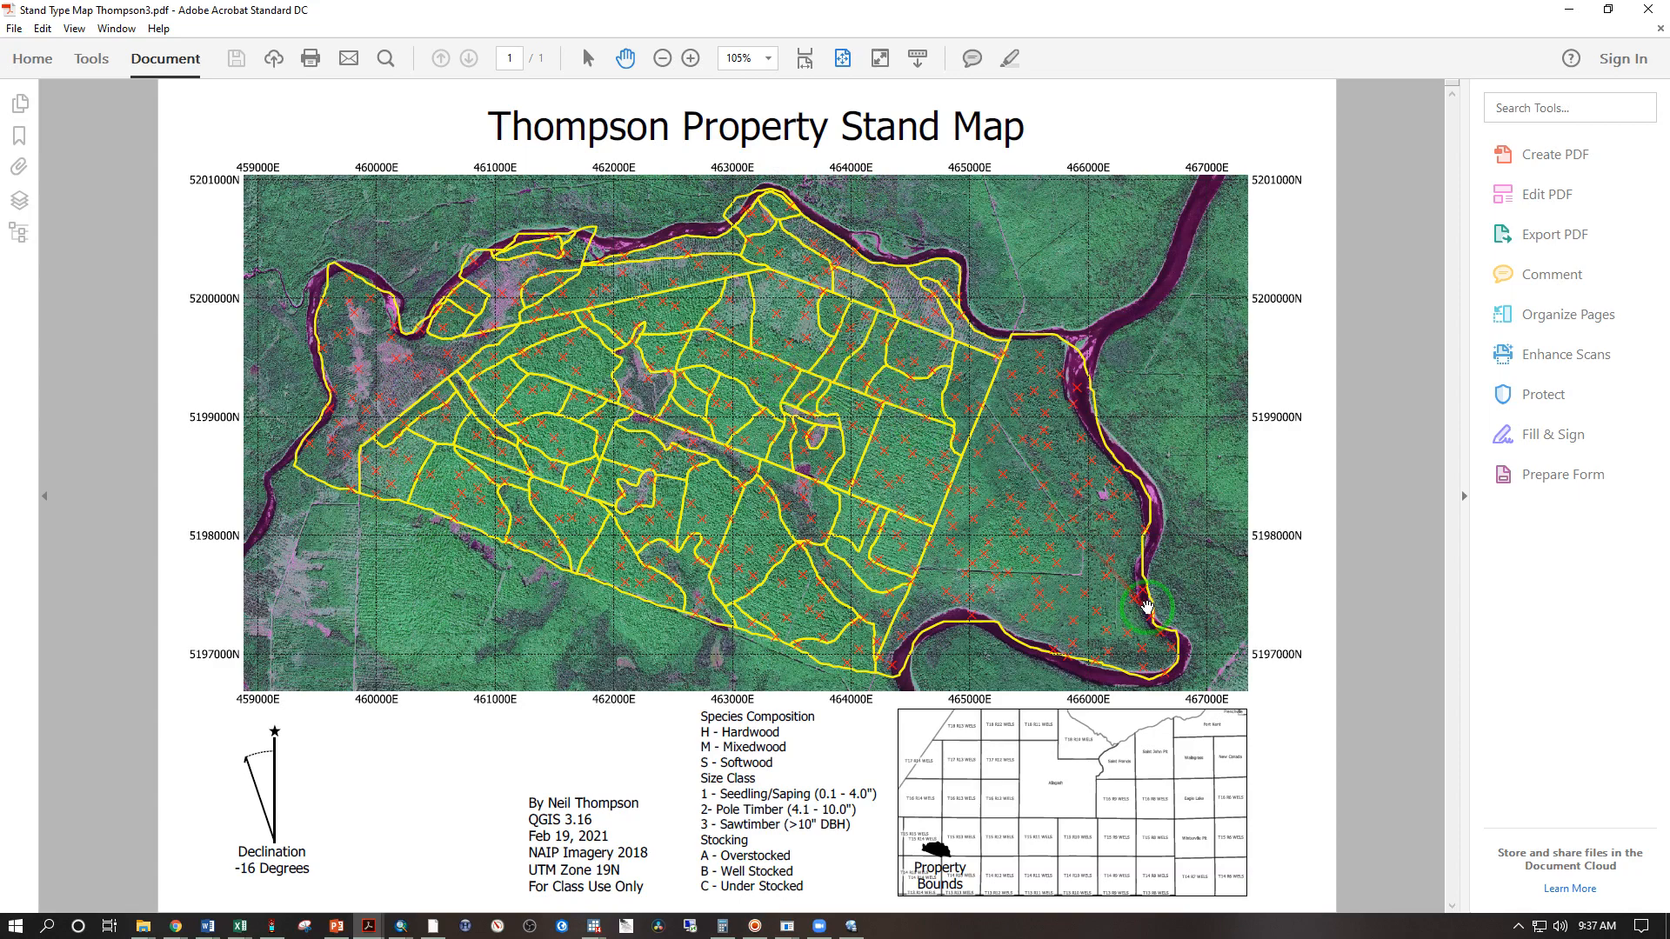
pyautogui.scroll(3, 1154, 598)
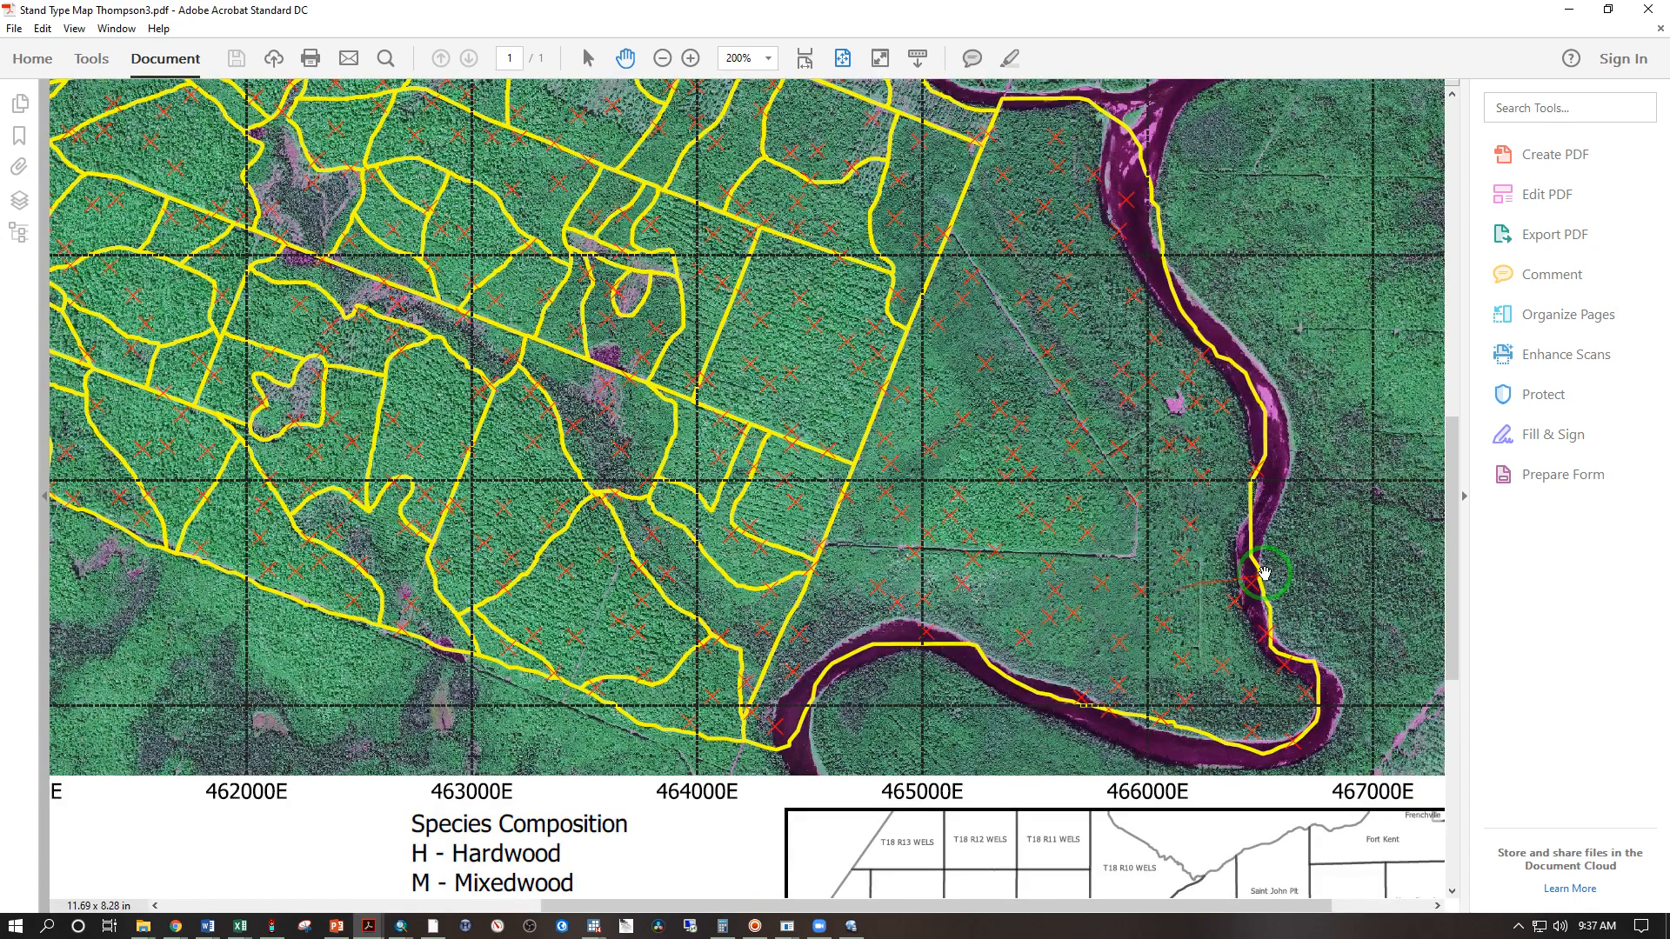
pyautogui.scroll(-3, 1251, 577)
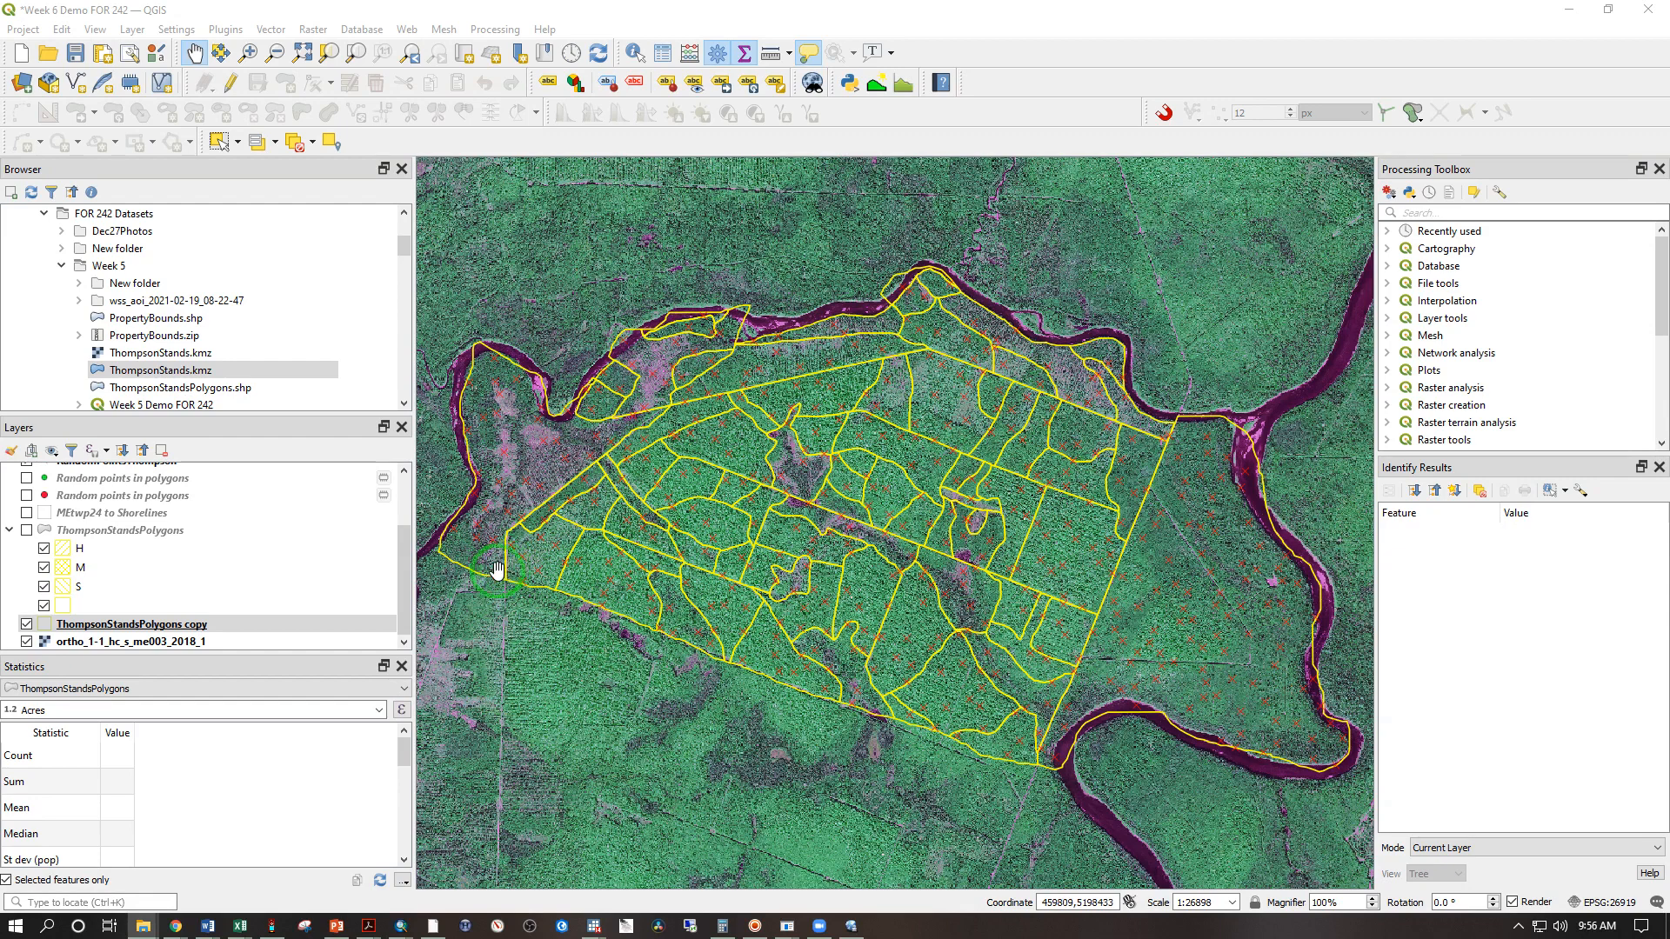
# Turn on single labels for the RandomPointsThompson layer using the rand_point field and apply them to the map
pyautogui.click(173, 625)
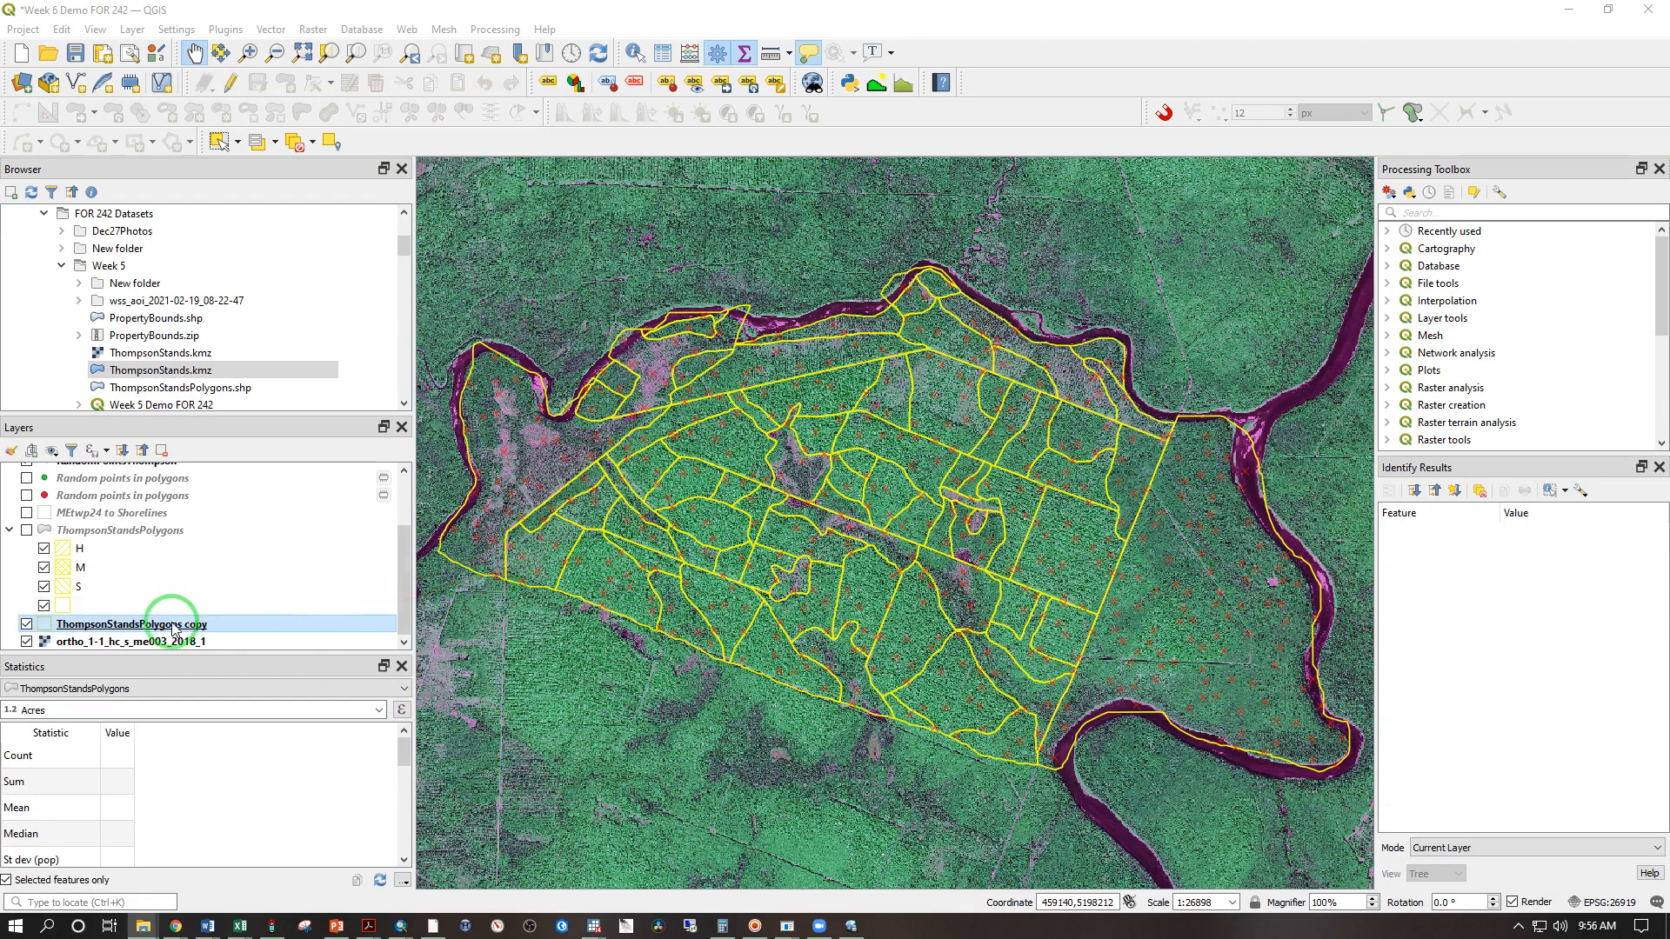
pyautogui.scroll(1, 130, 539)
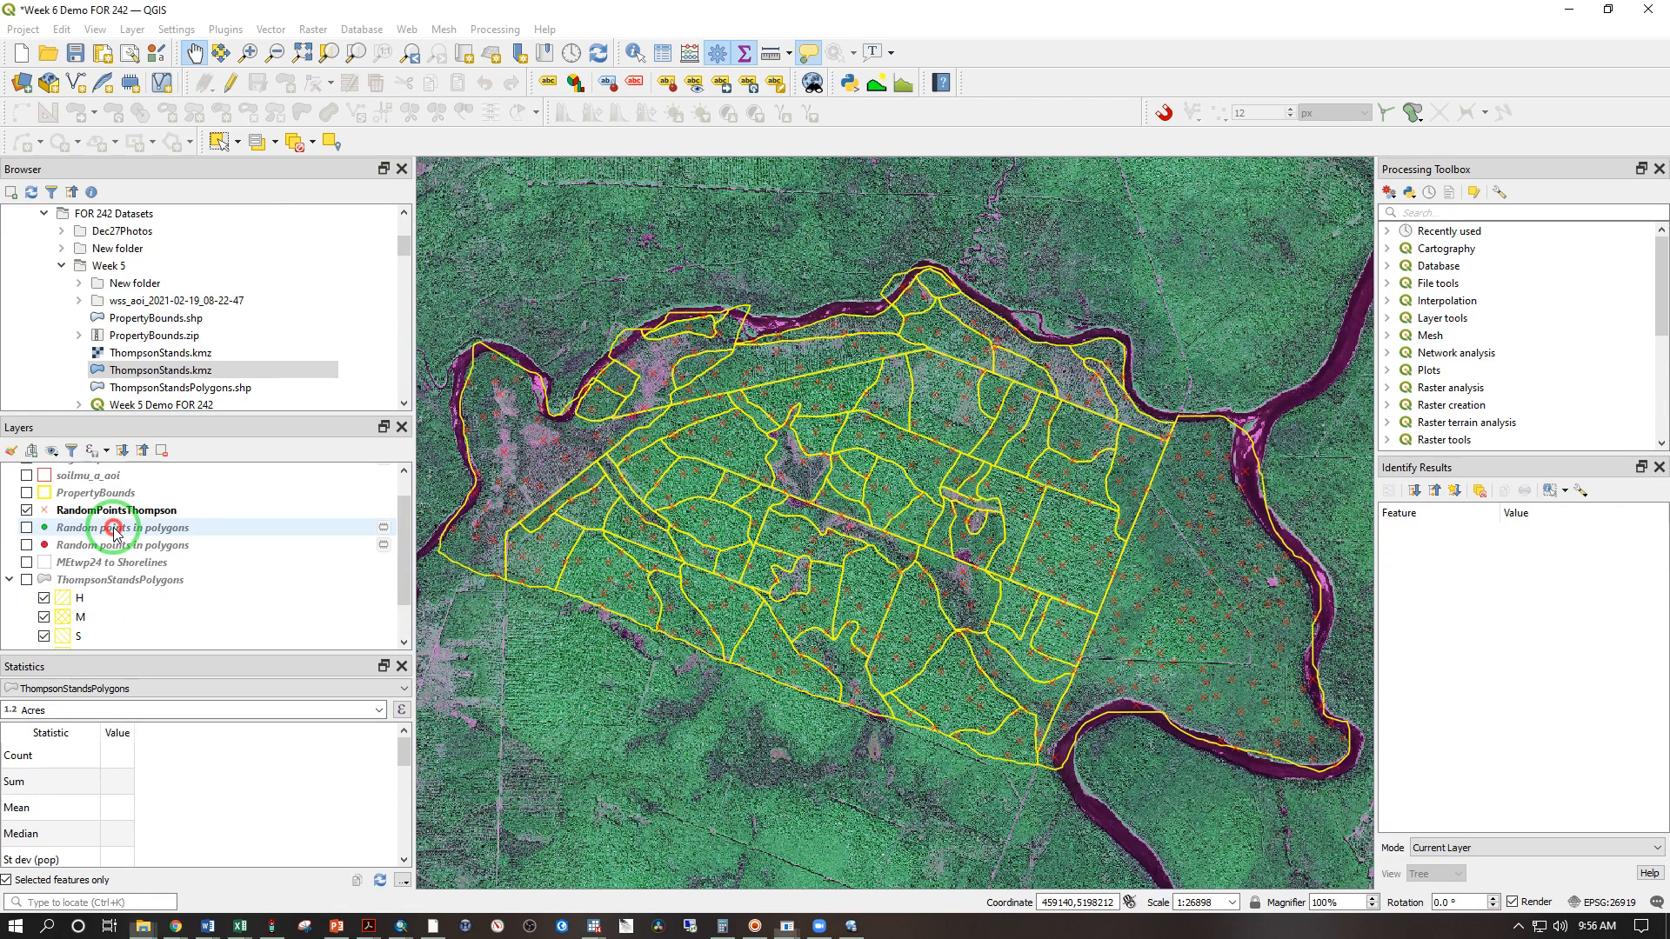
pyautogui.click(115, 512)
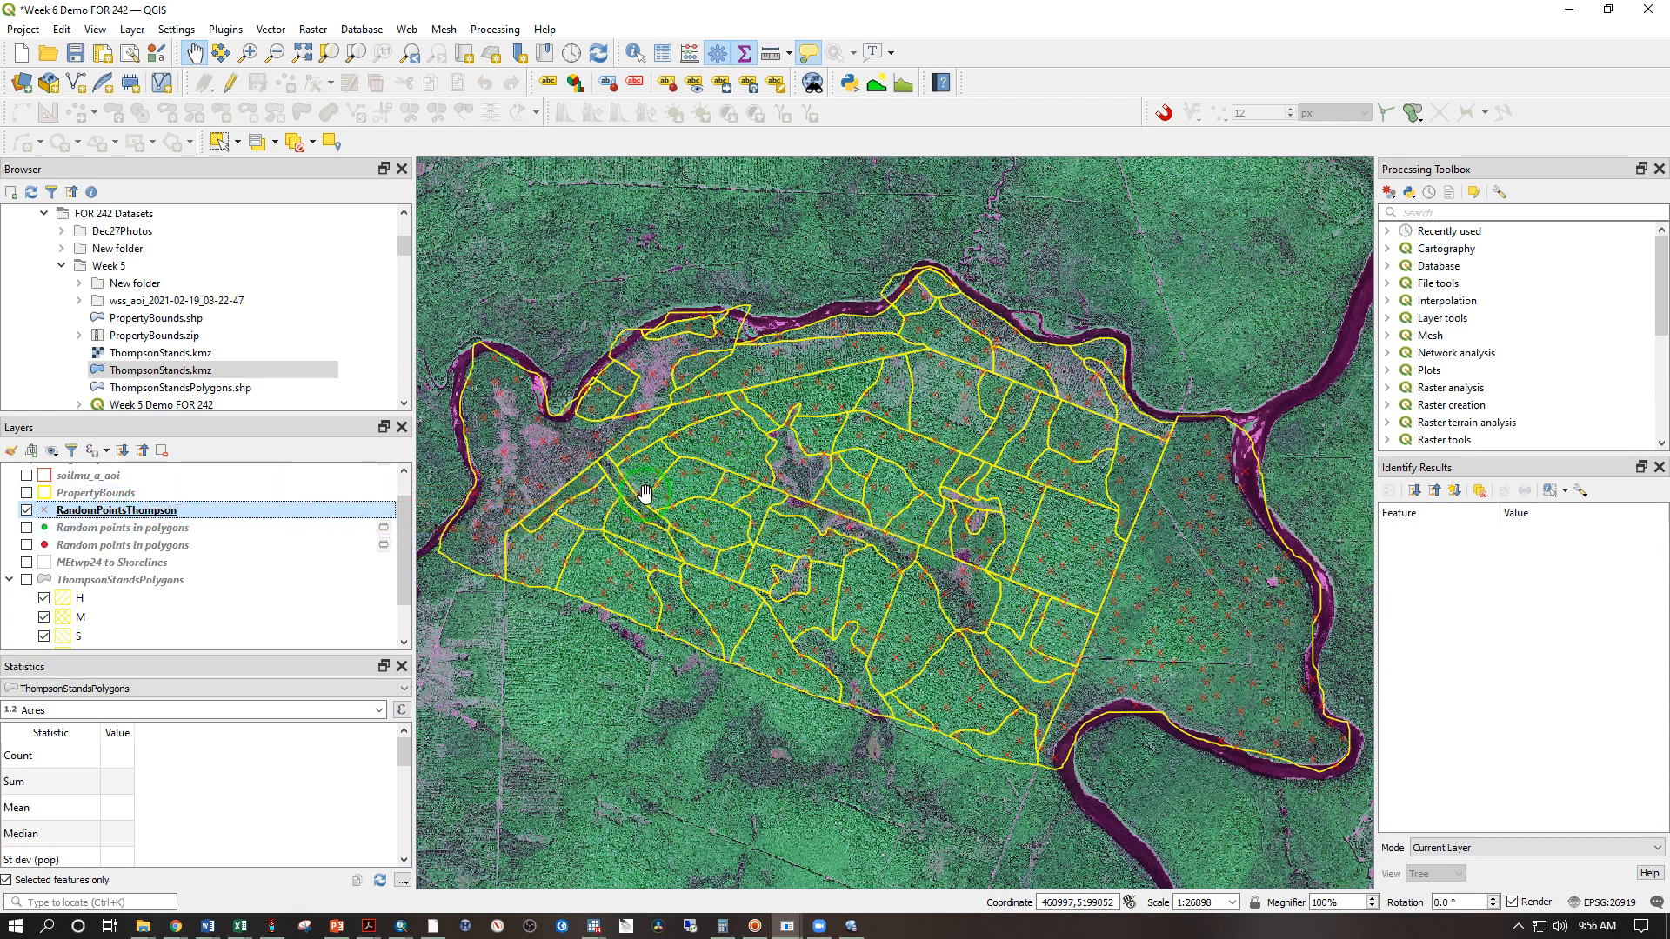
pyautogui.rightClick(159, 513)
pyautogui.click(246, 913)
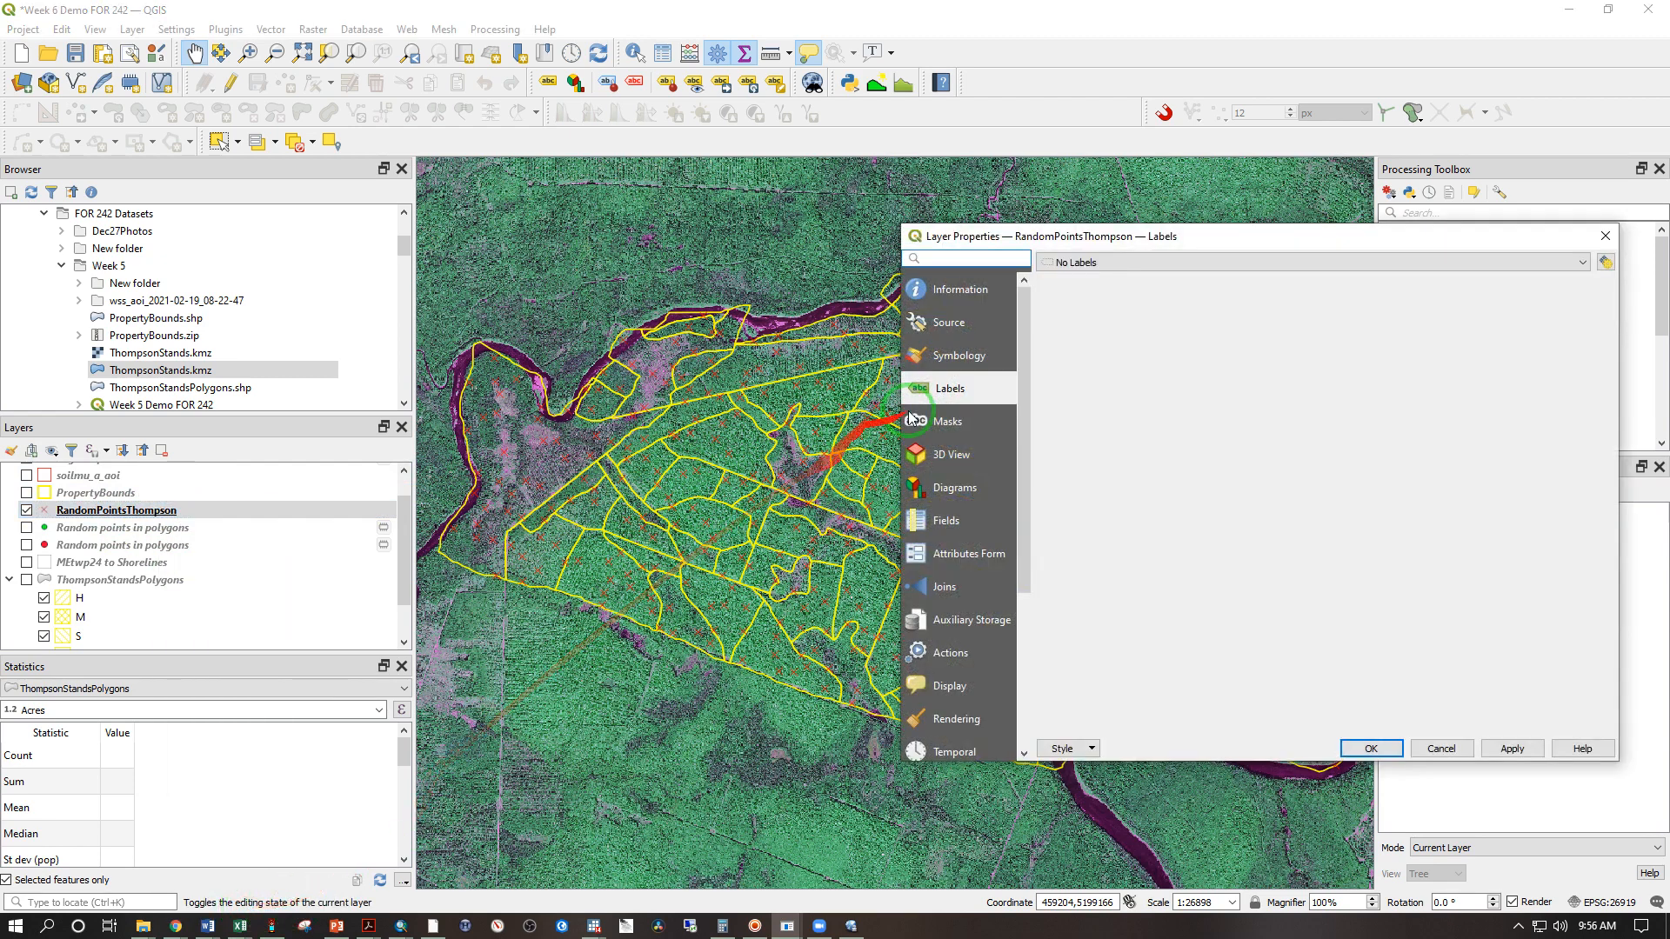
pyautogui.click(927, 396)
pyautogui.click(1062, 261)
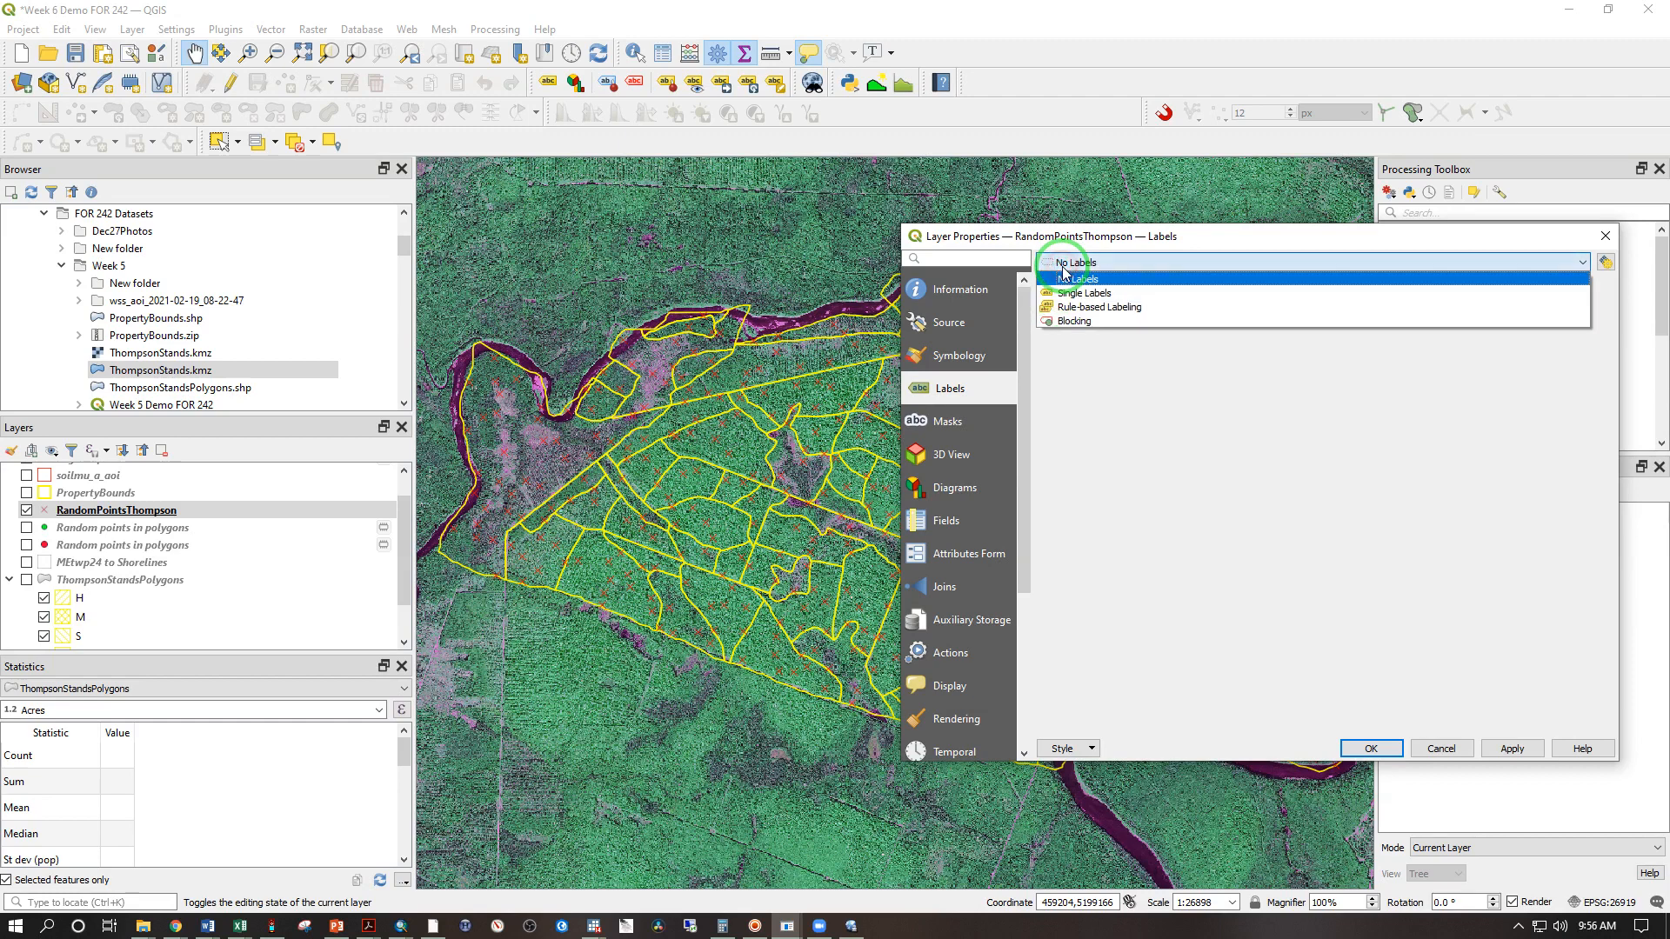
pyautogui.click(1075, 296)
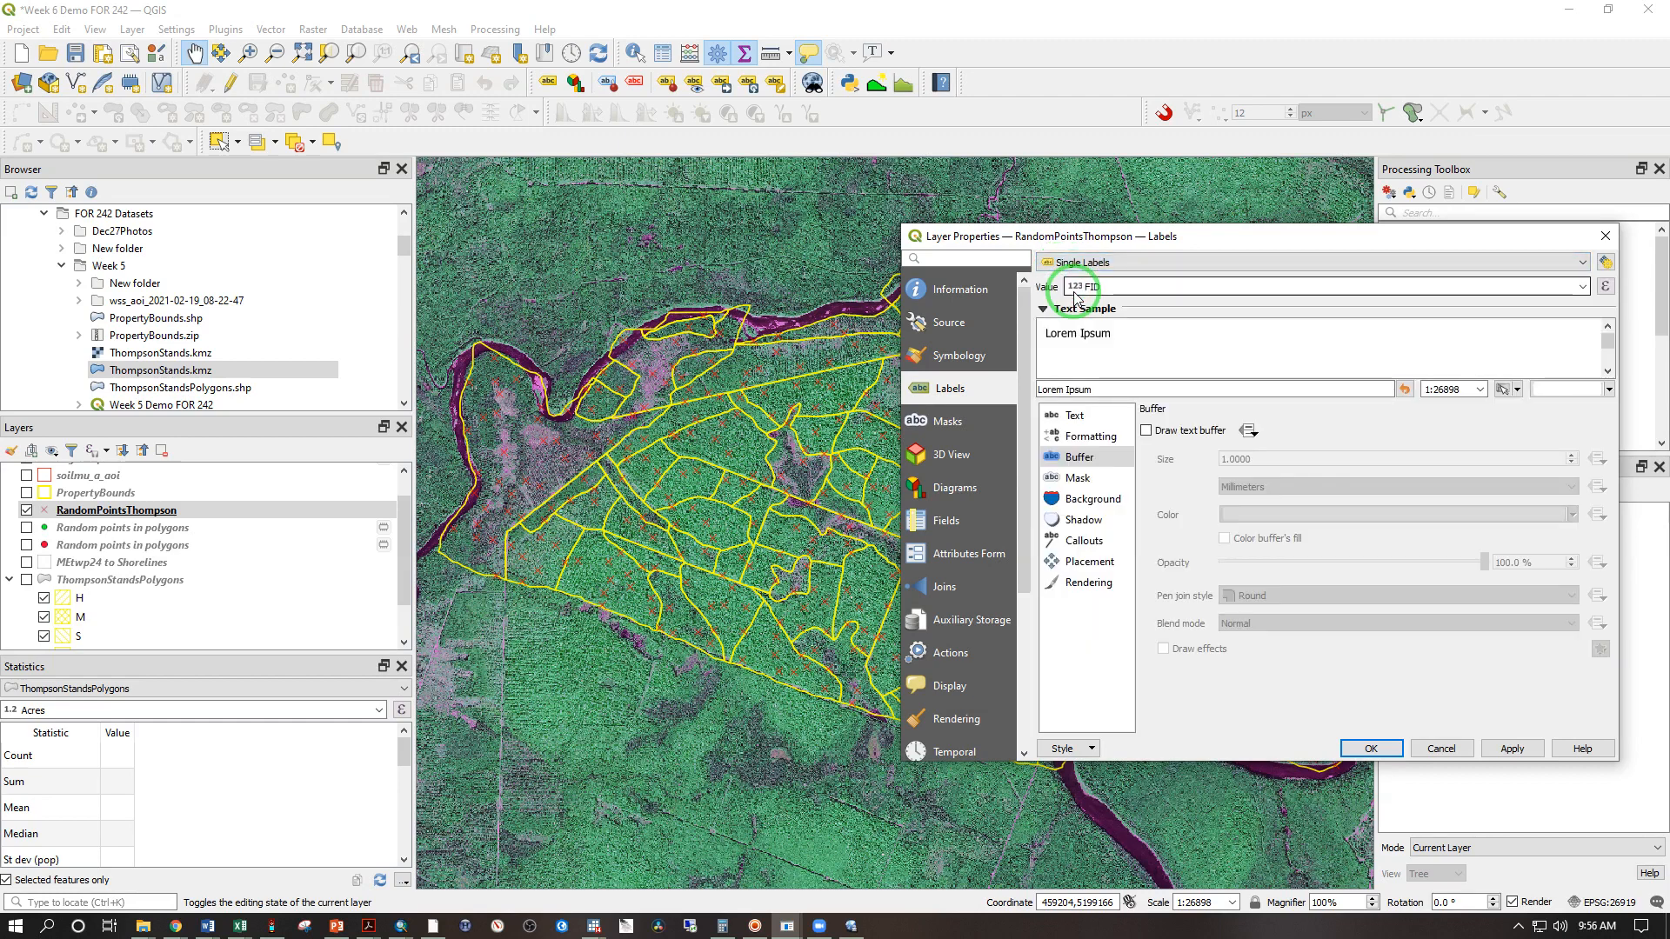
pyautogui.click(1581, 288)
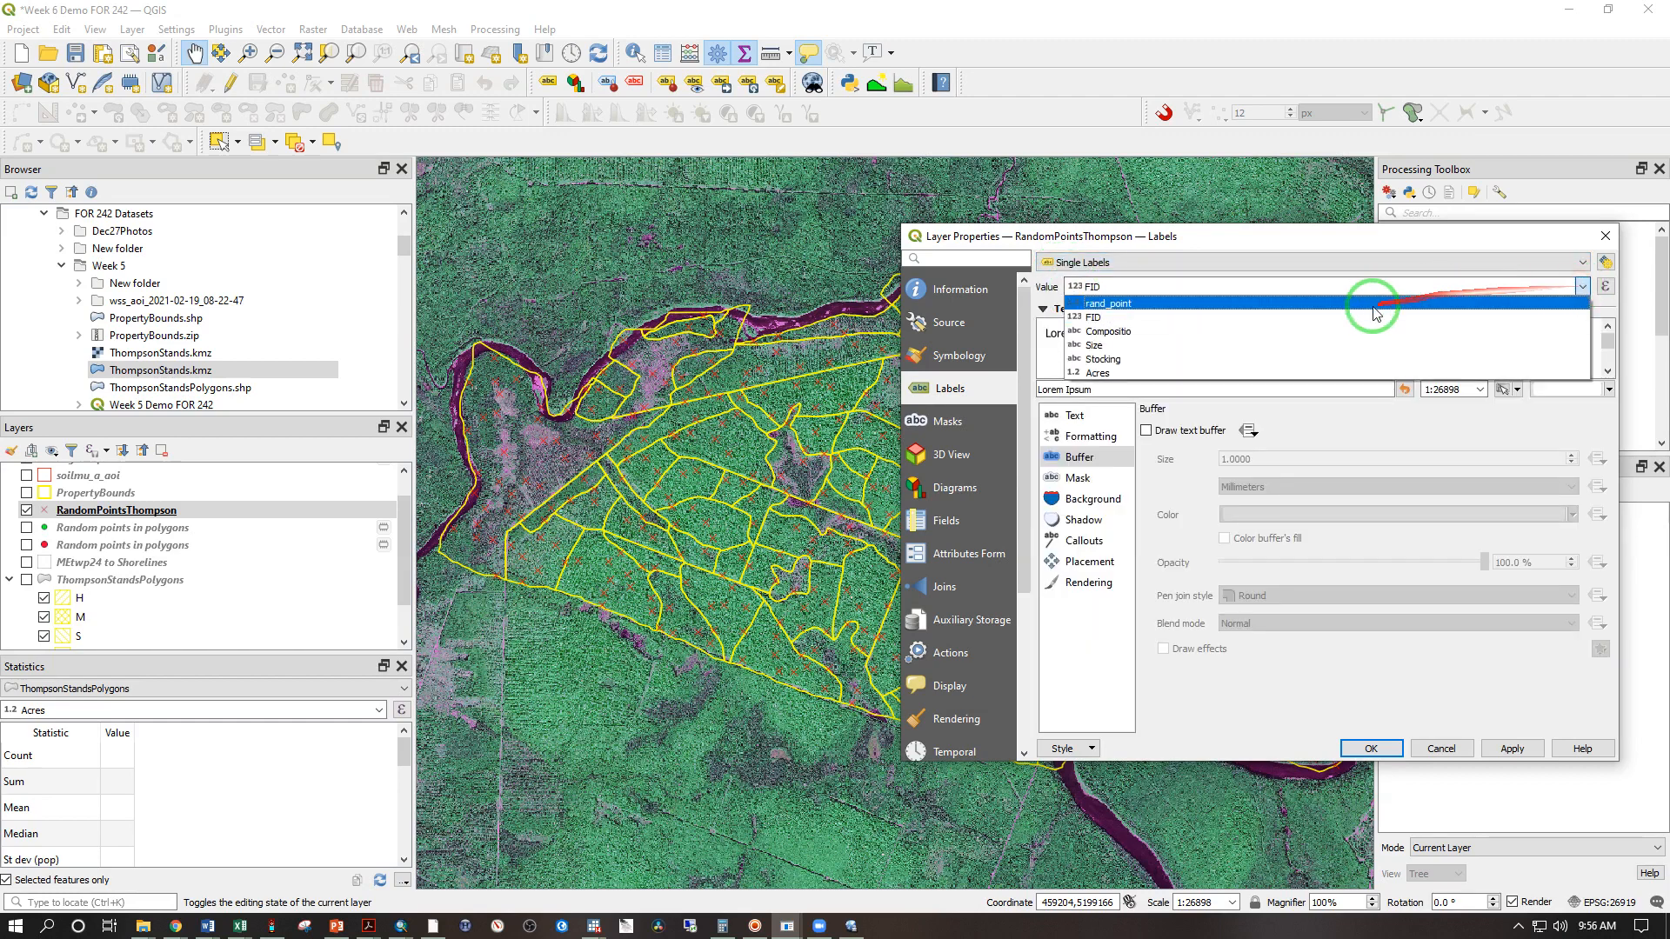
pyautogui.click(1371, 301)
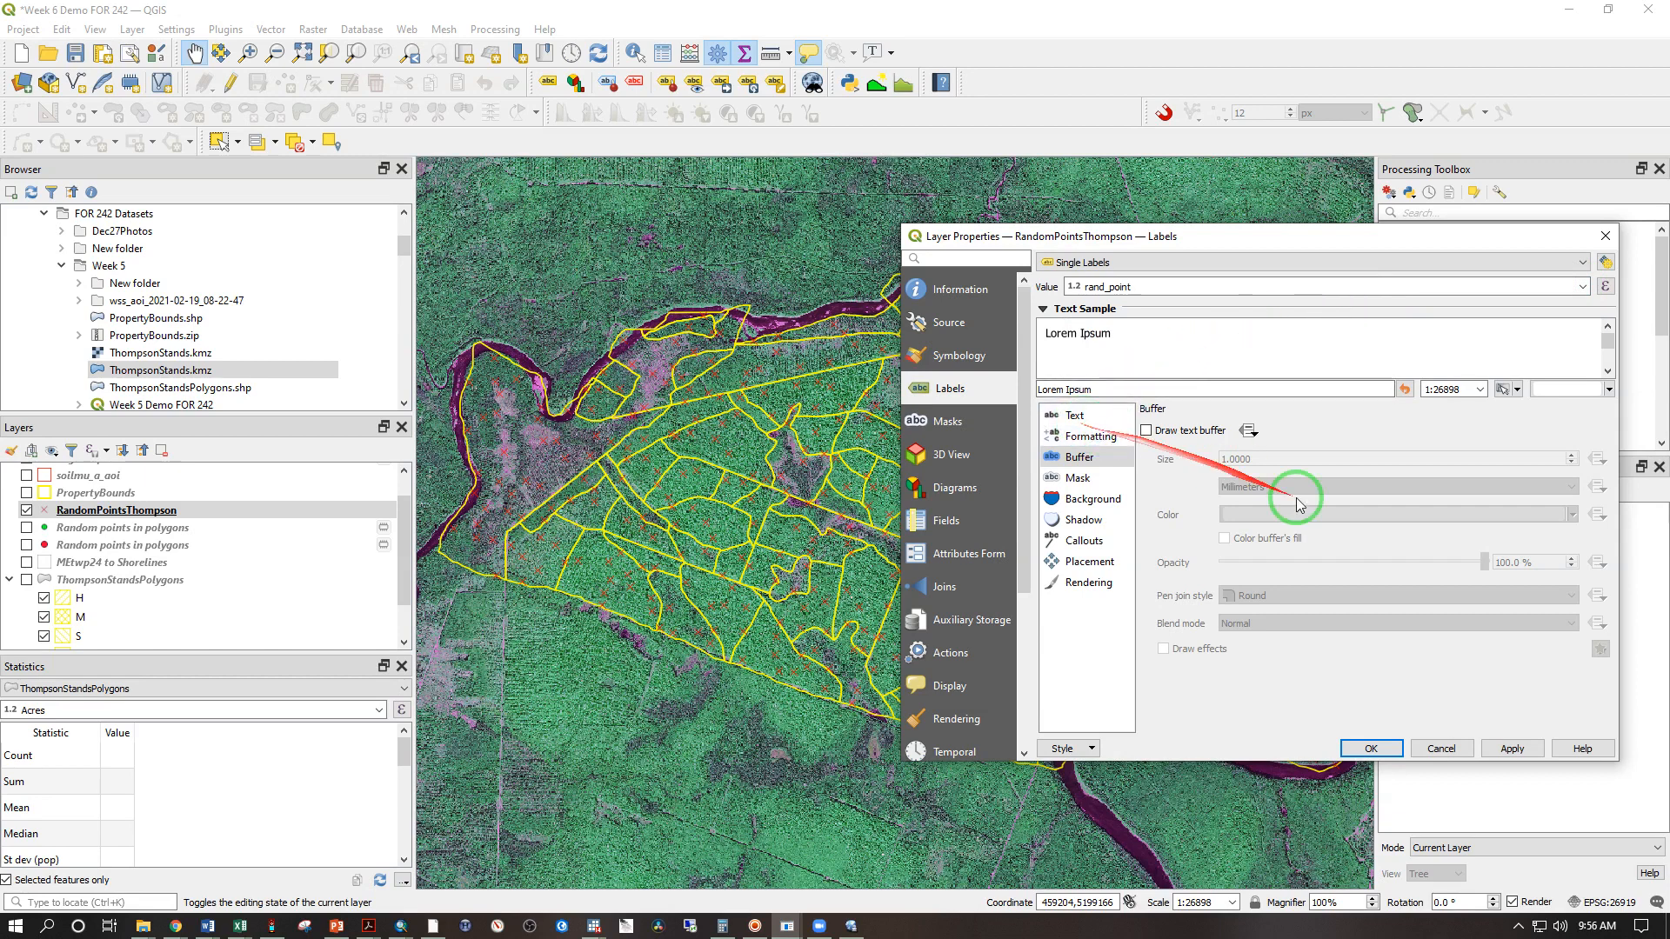
pyautogui.click(1514, 750)
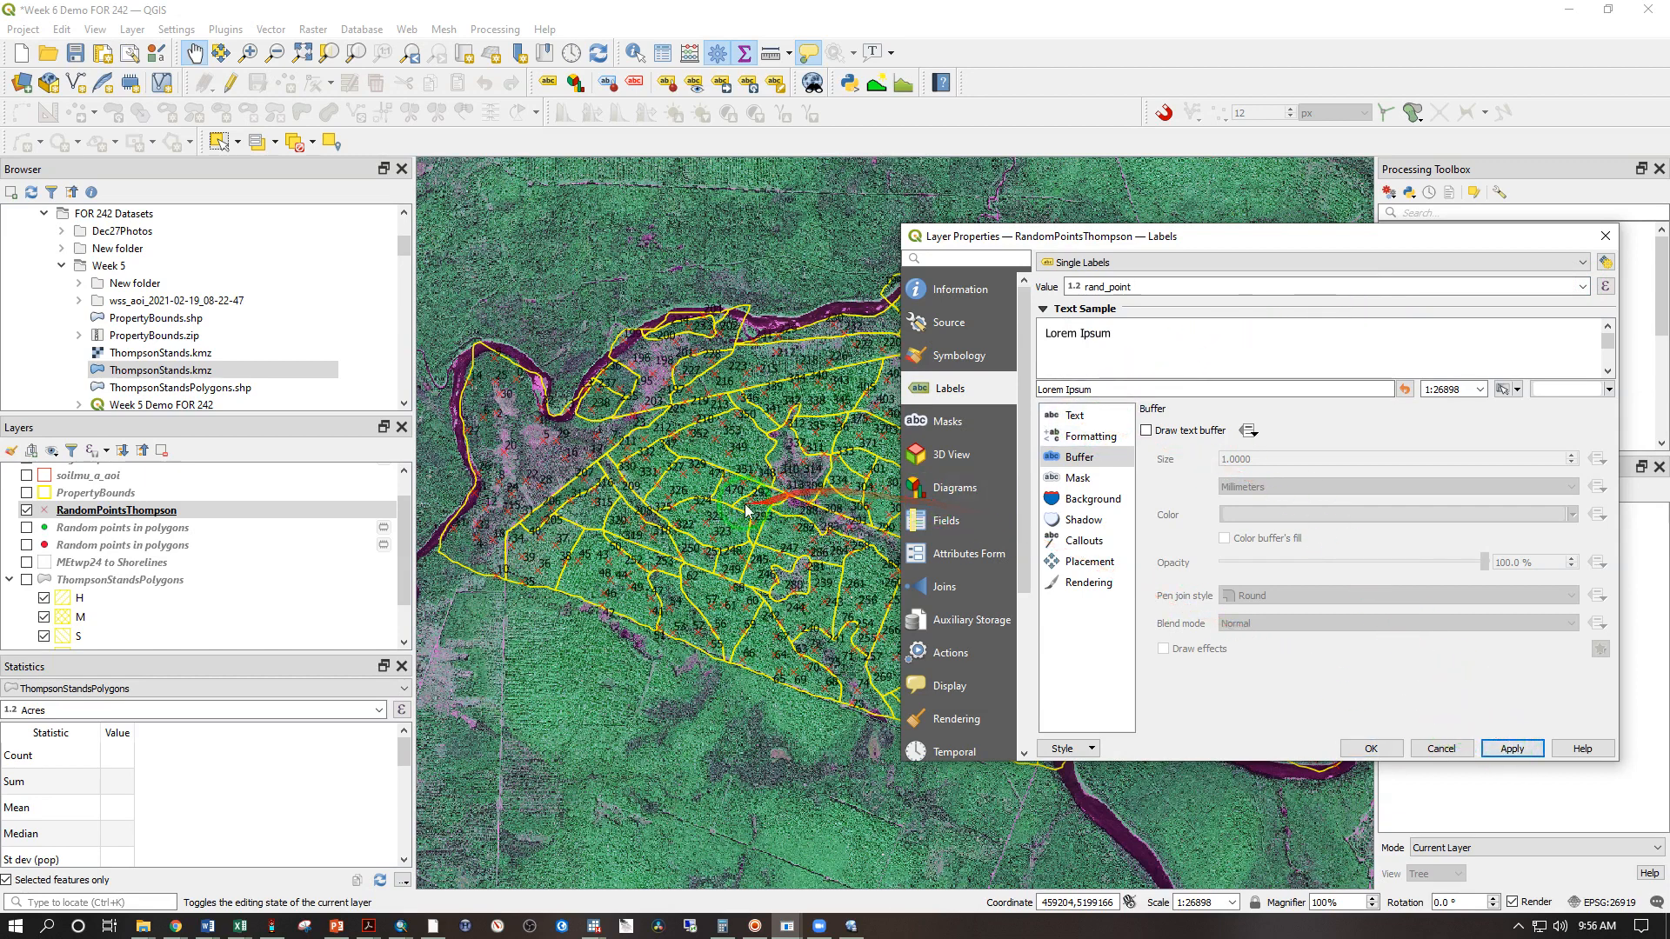
# Set the label text size of RandomPointsThompson to 4 points and apply it
pyautogui.click(1079, 417)
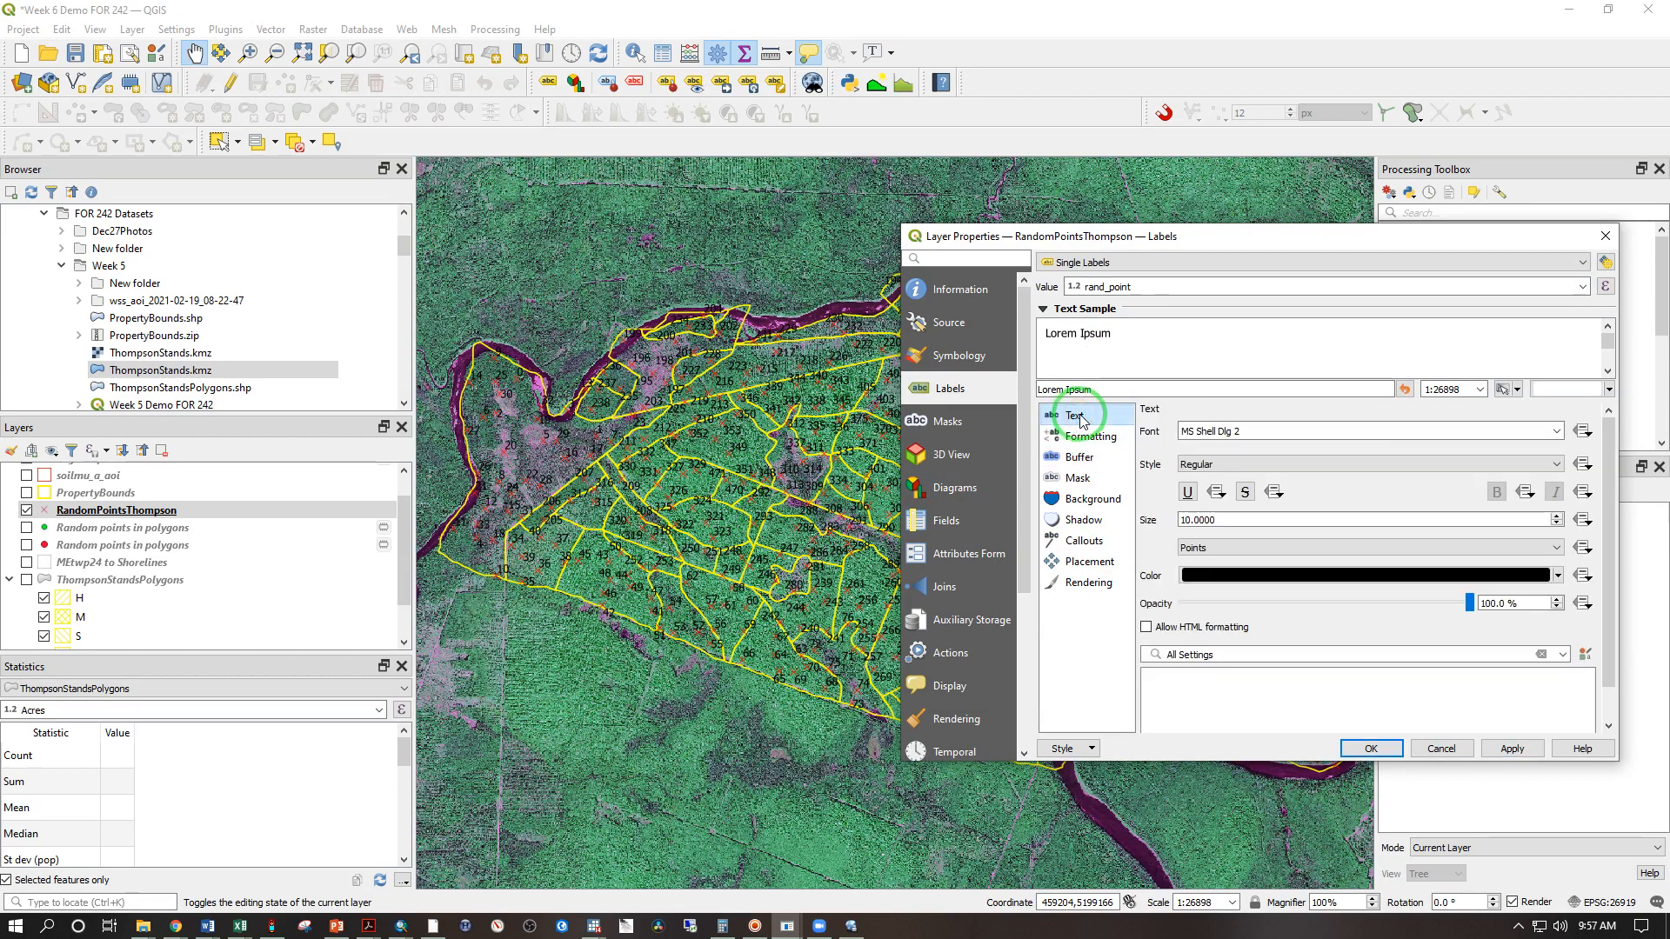
pyautogui.click(1556, 524)
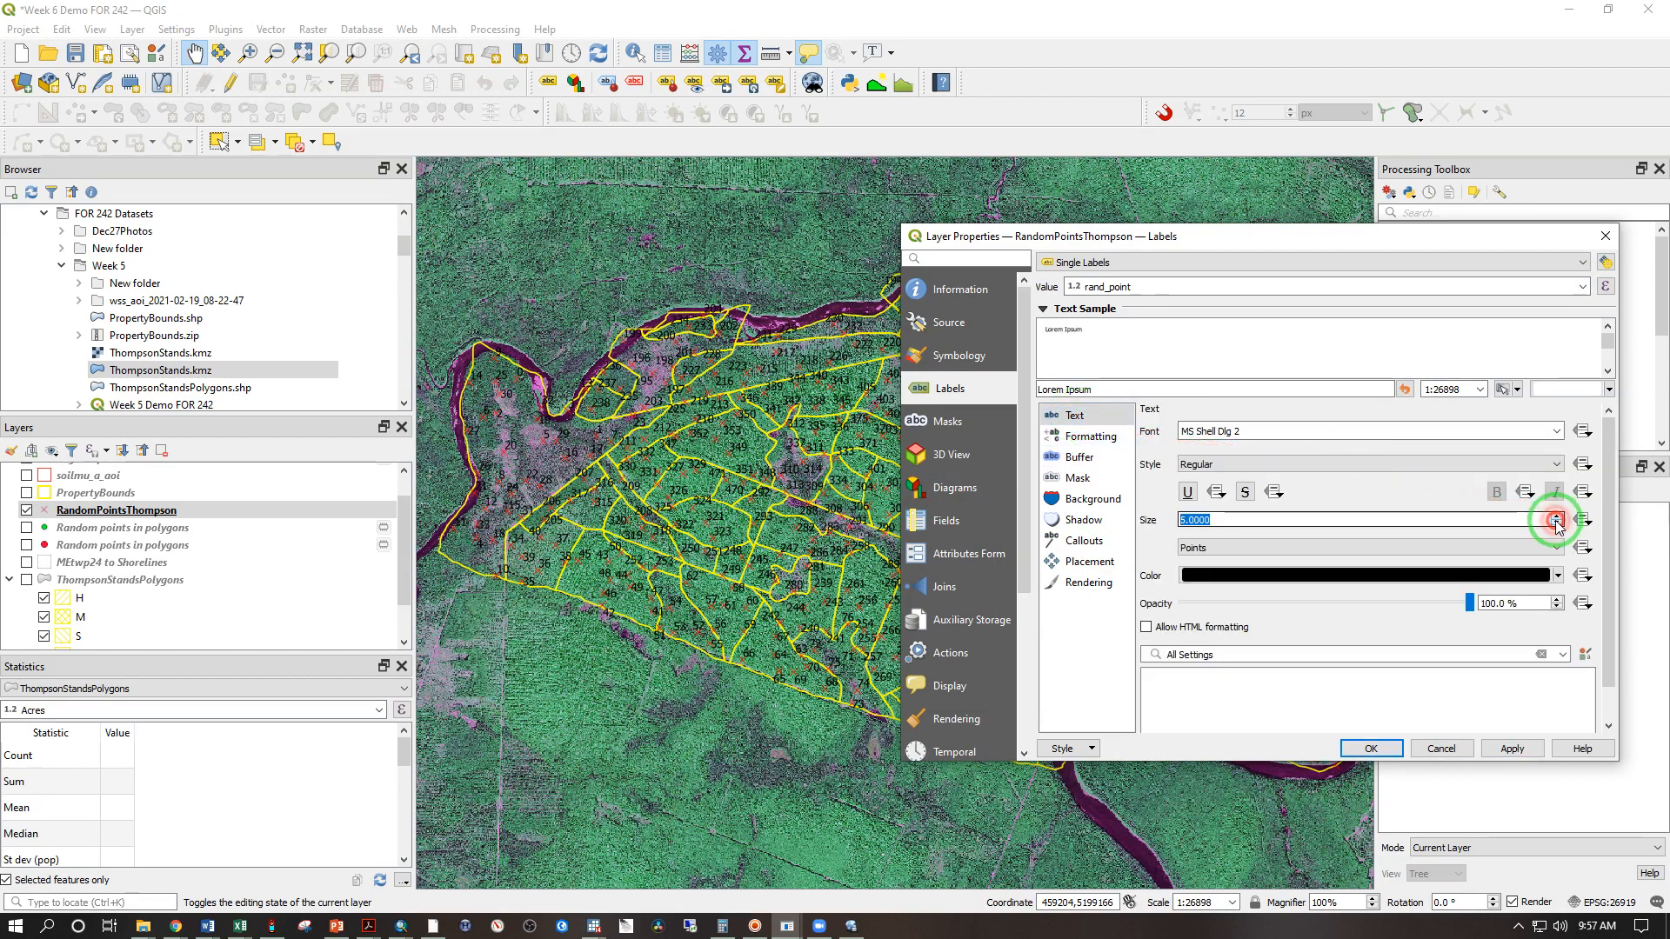
pyautogui.click(1514, 749)
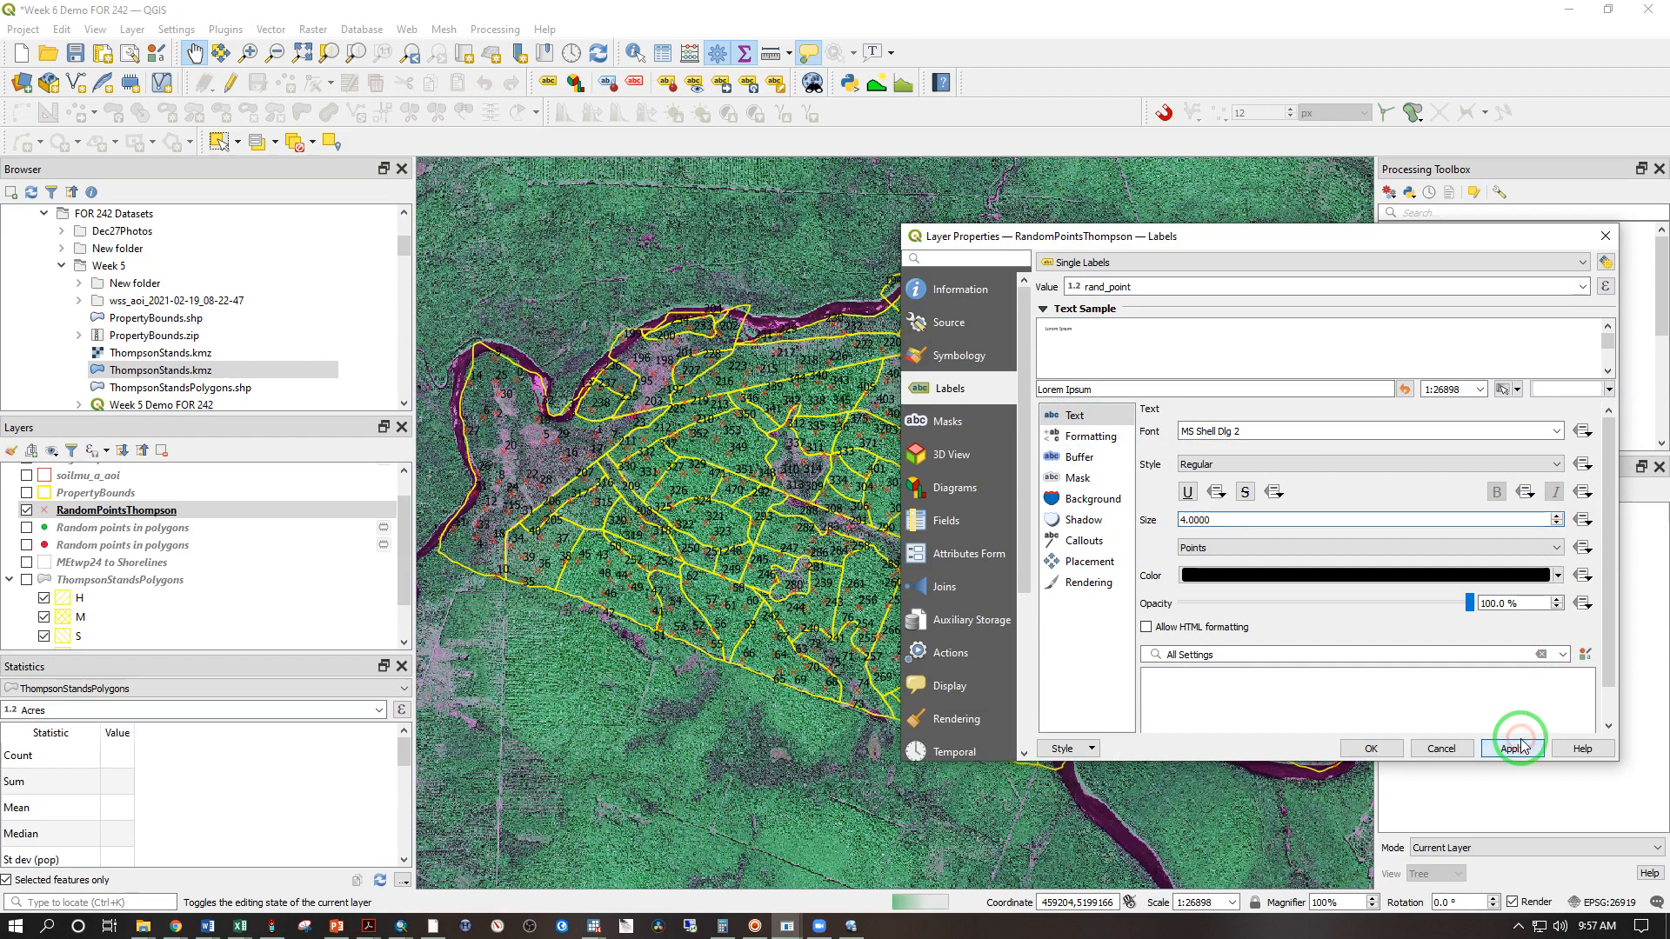
# Draw a 0.6 mm text buffer at about 66% opacity around the point labels and accept the layer properties
pyautogui.click(1079, 457)
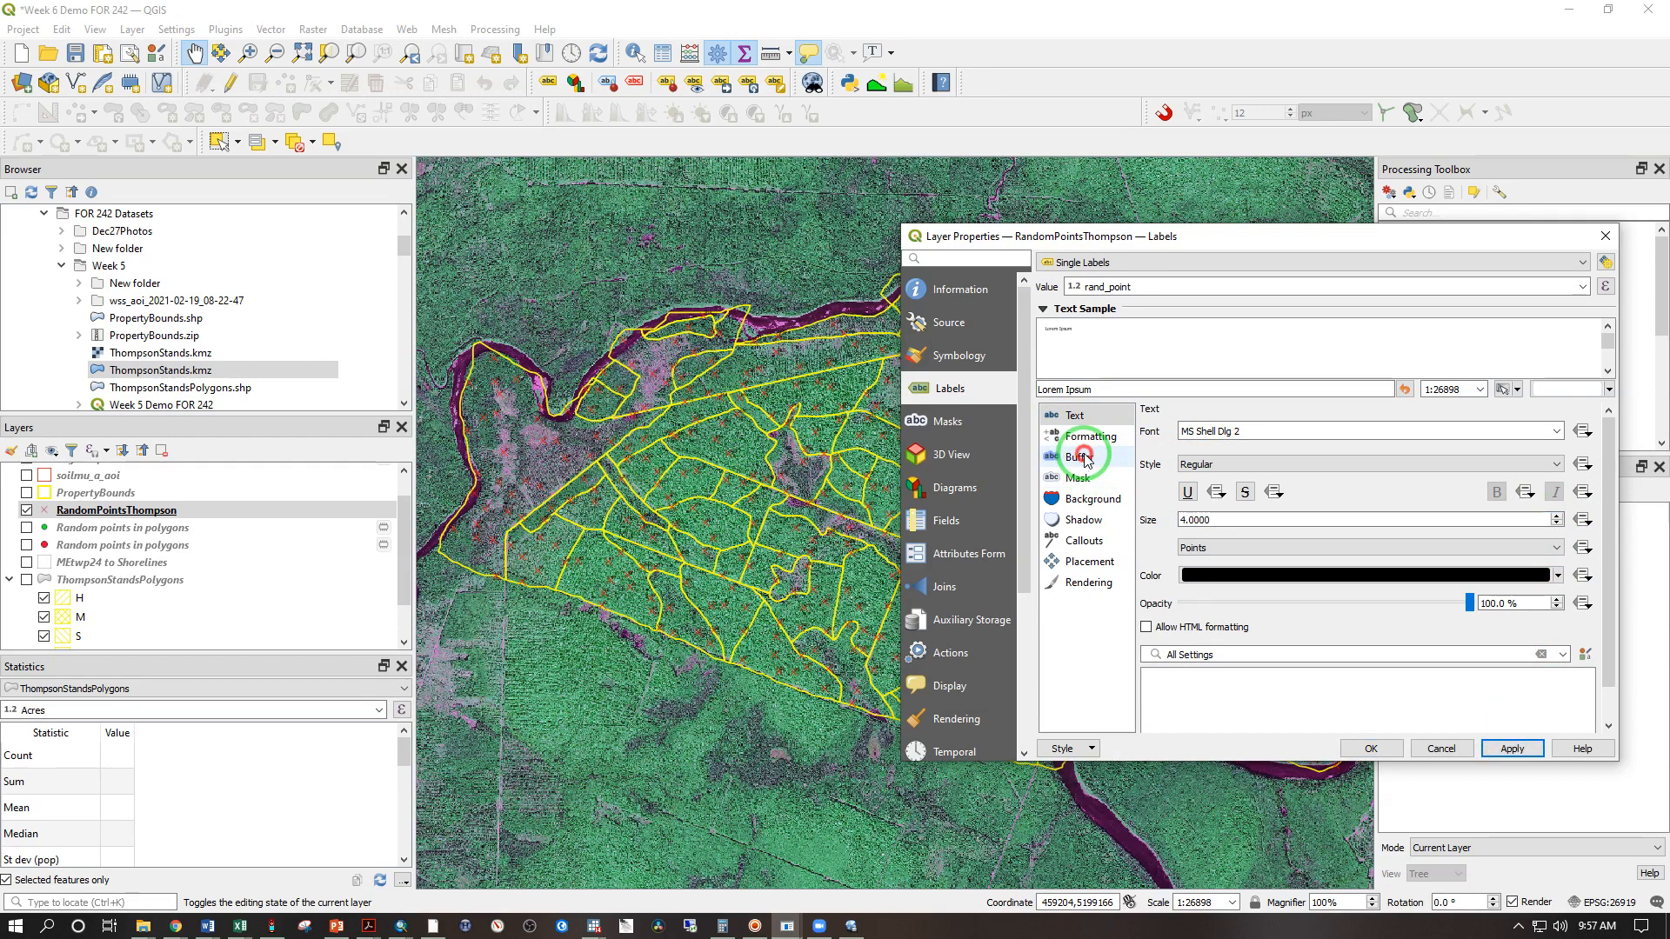
pyautogui.click(1148, 432)
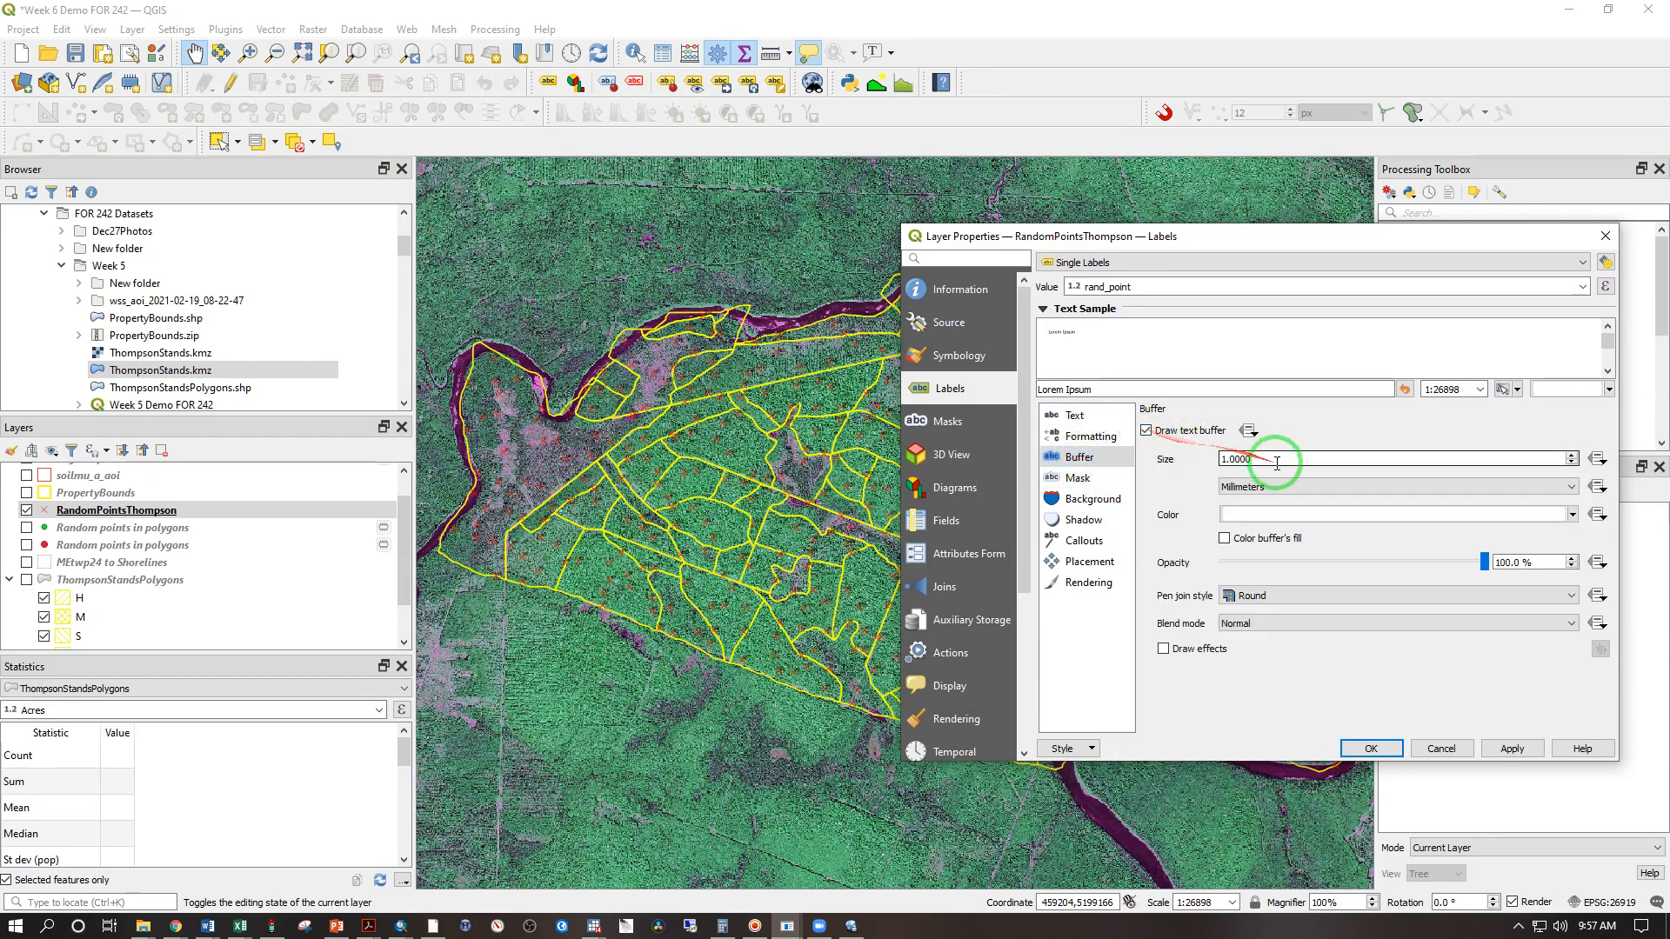
pyautogui.click(1502, 750)
pyautogui.click(1571, 463)
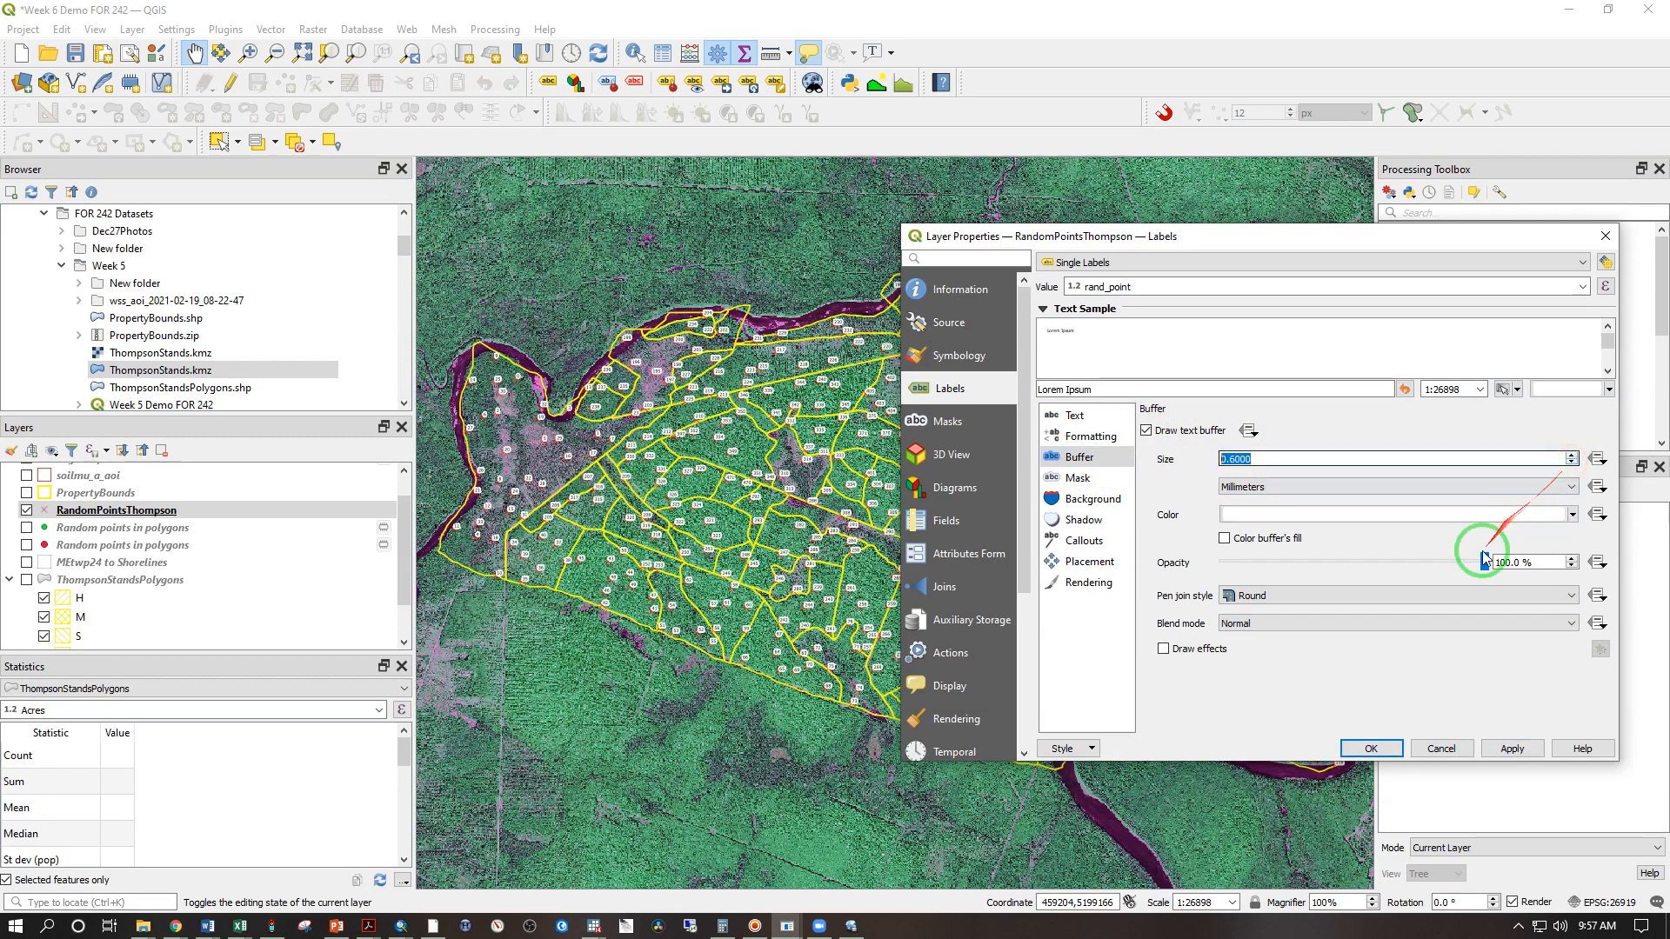
pyautogui.moveTo(1484, 562); pyautogui.dragTo(1401, 578)
pyautogui.click(1509, 746)
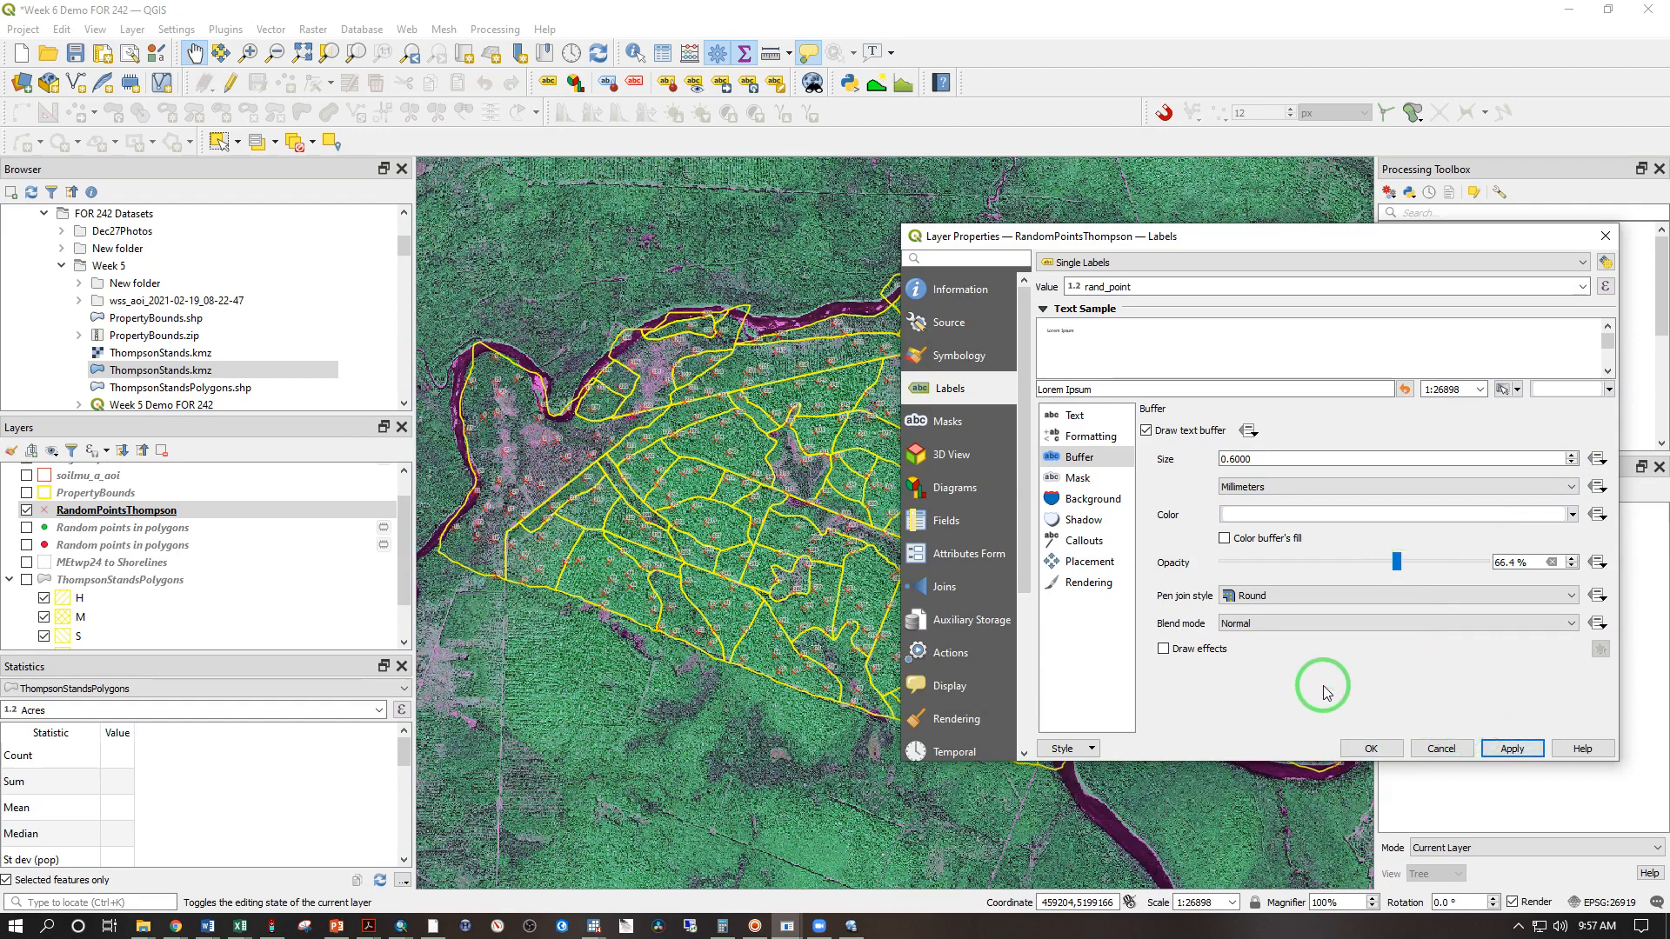
pyautogui.click(1371, 748)
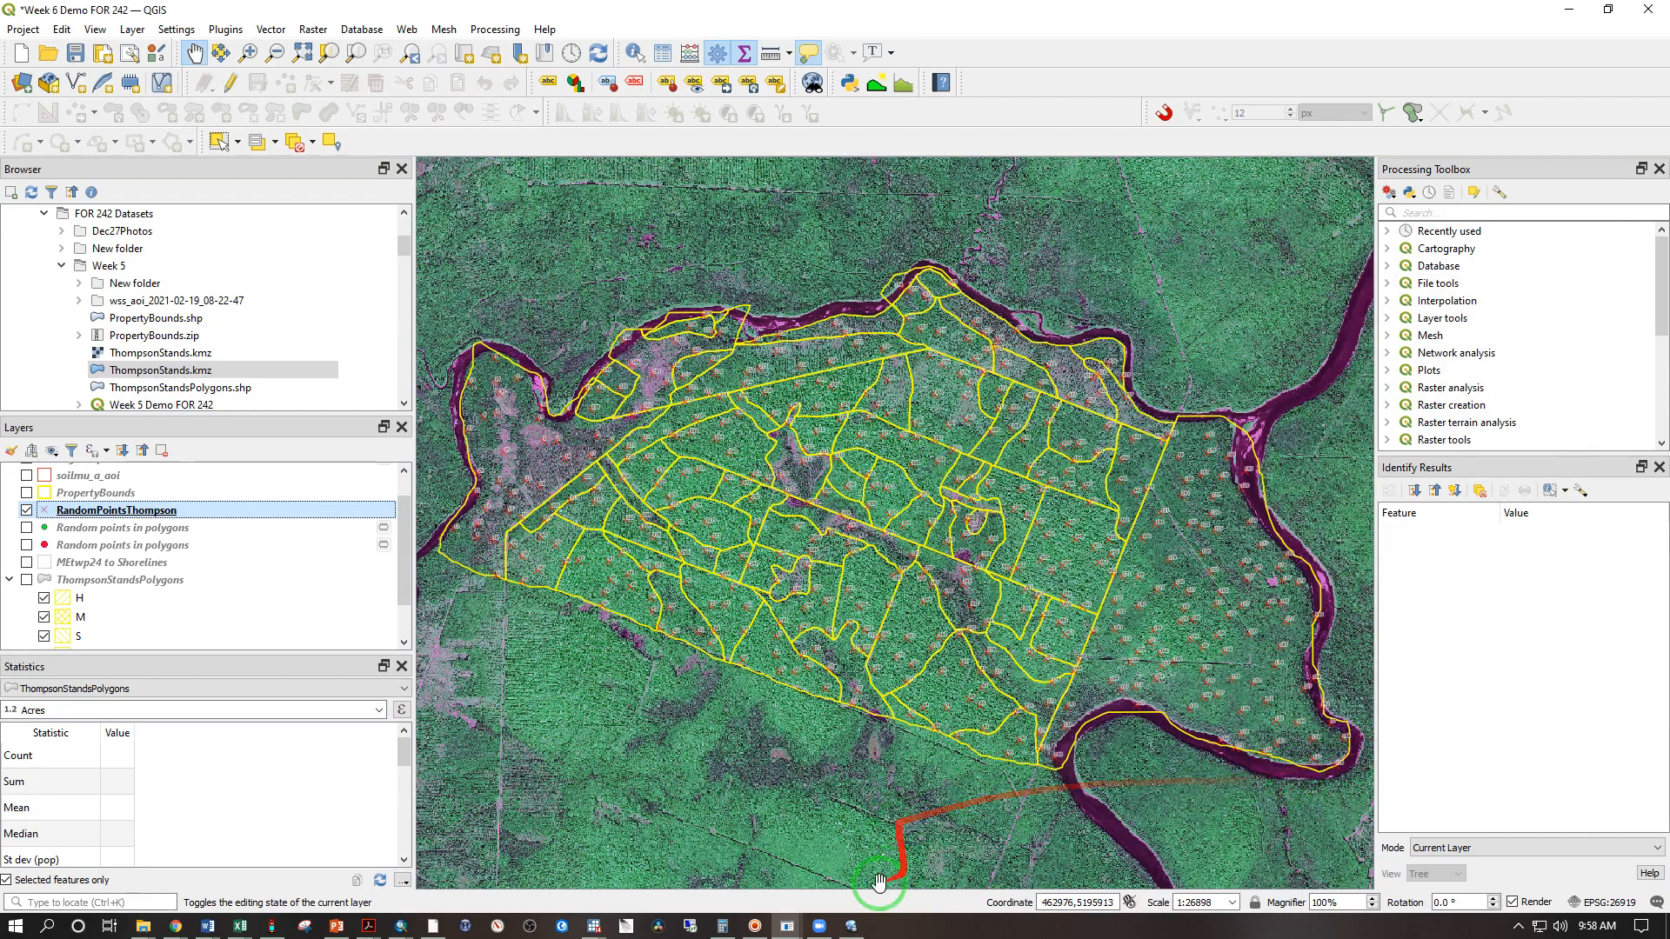
# Reopen the Stand Type Map Thompson print layout from the Week 6 Demo project
pyautogui.moveTo(851, 925)
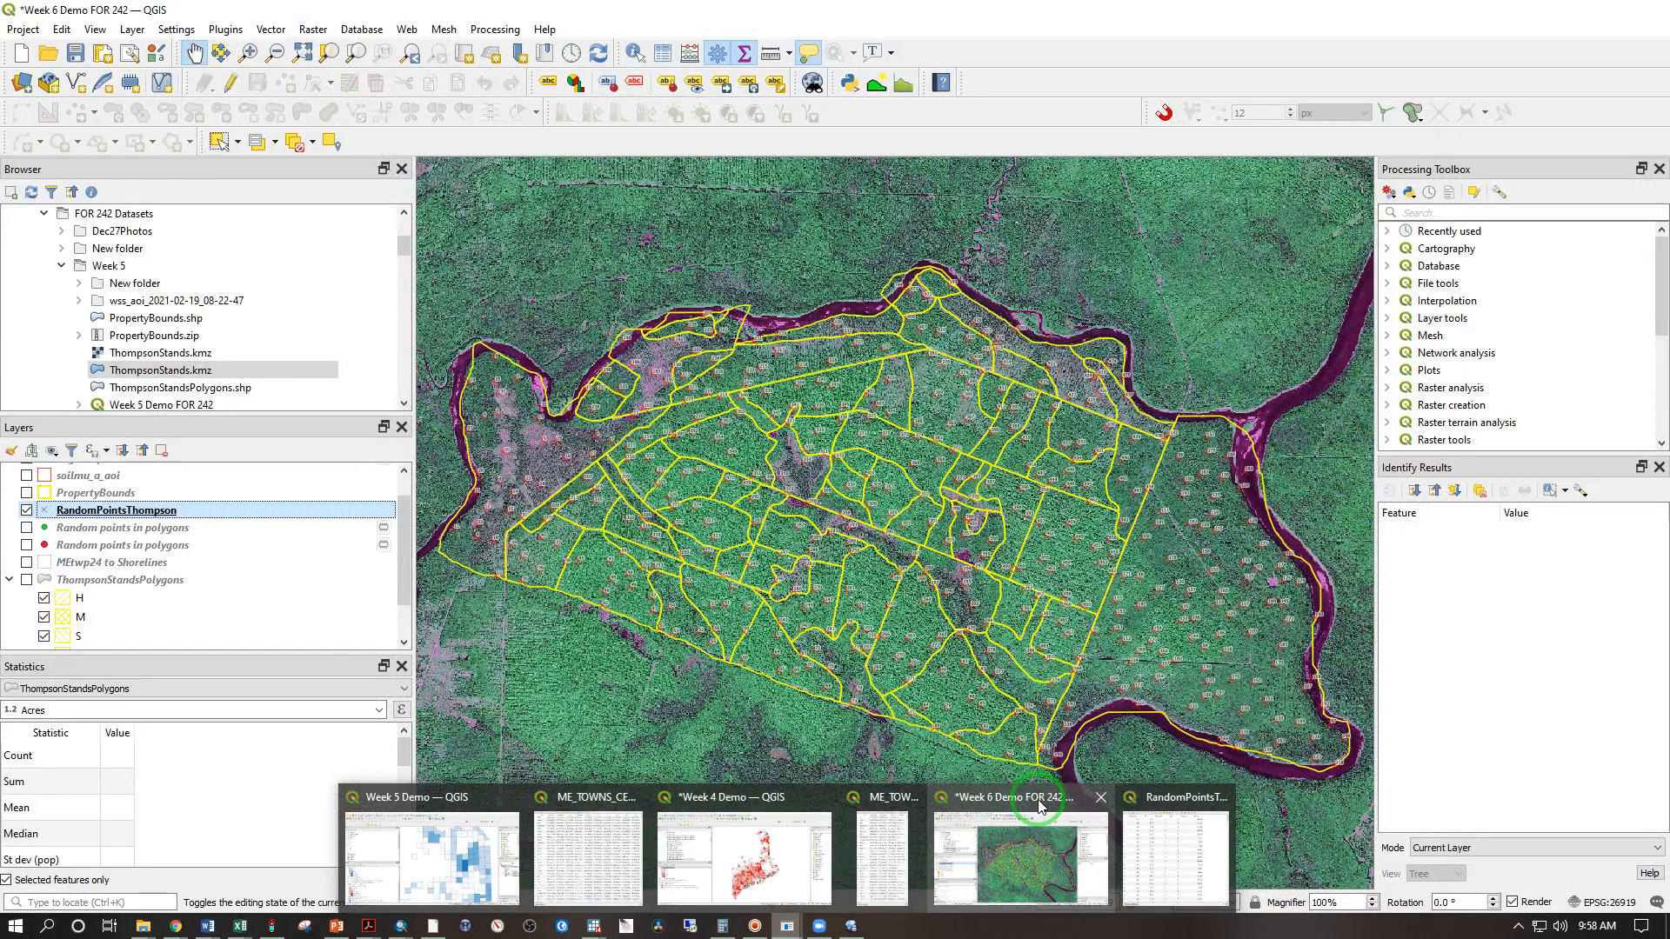
pyautogui.click(1040, 805)
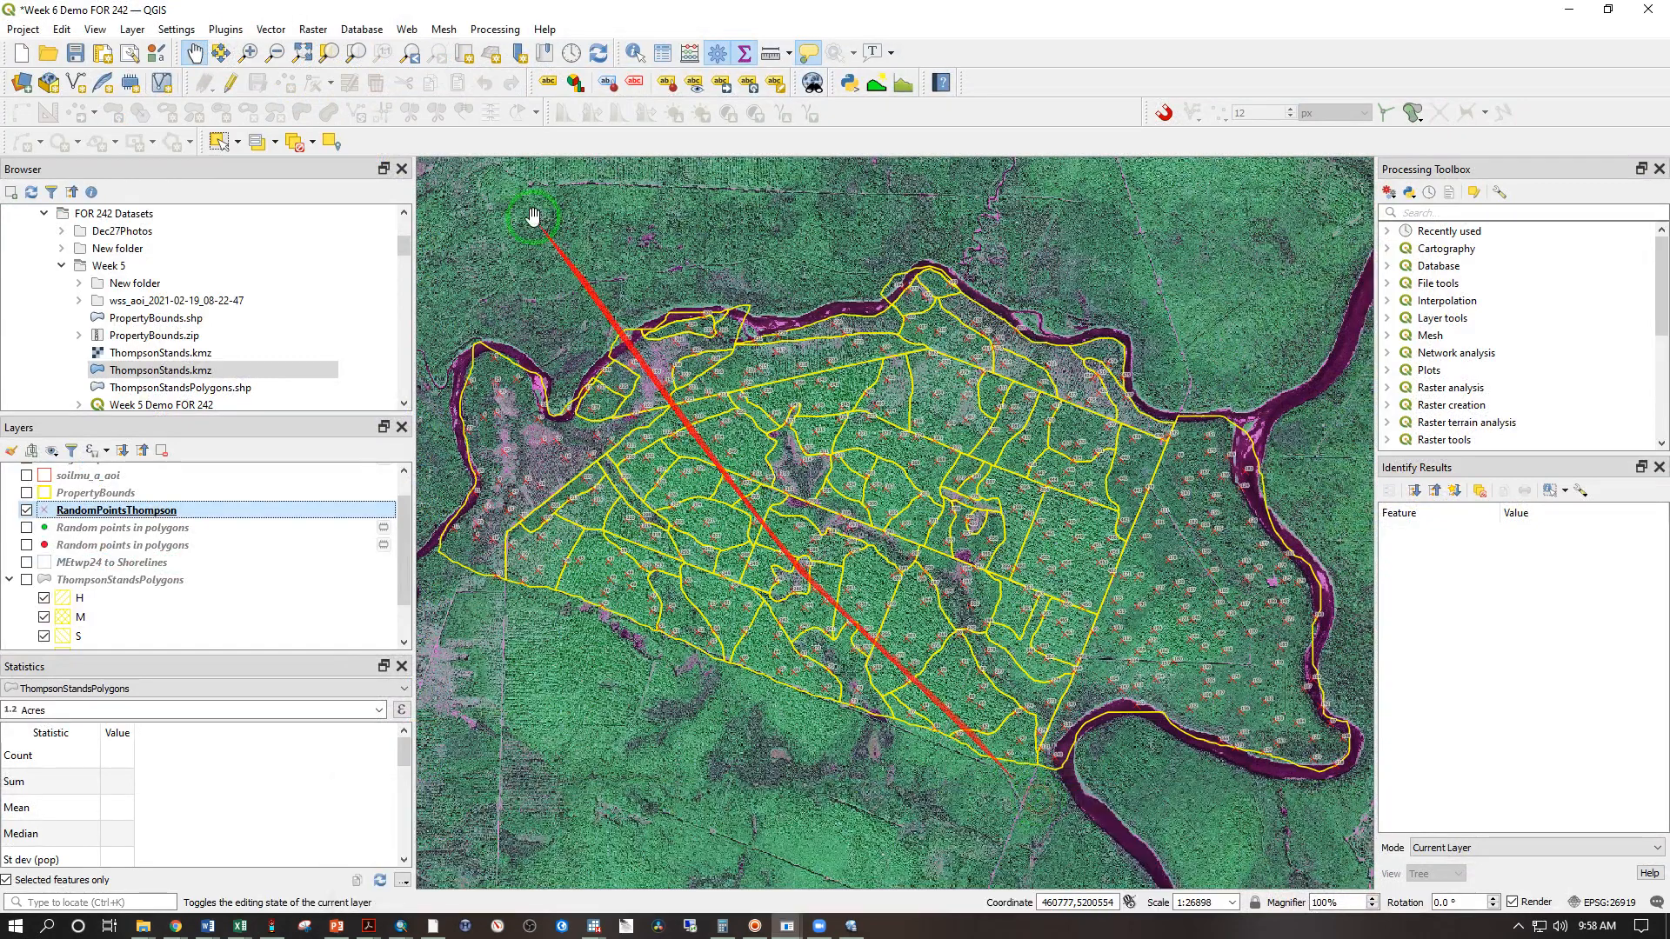
pyautogui.click(39, 28)
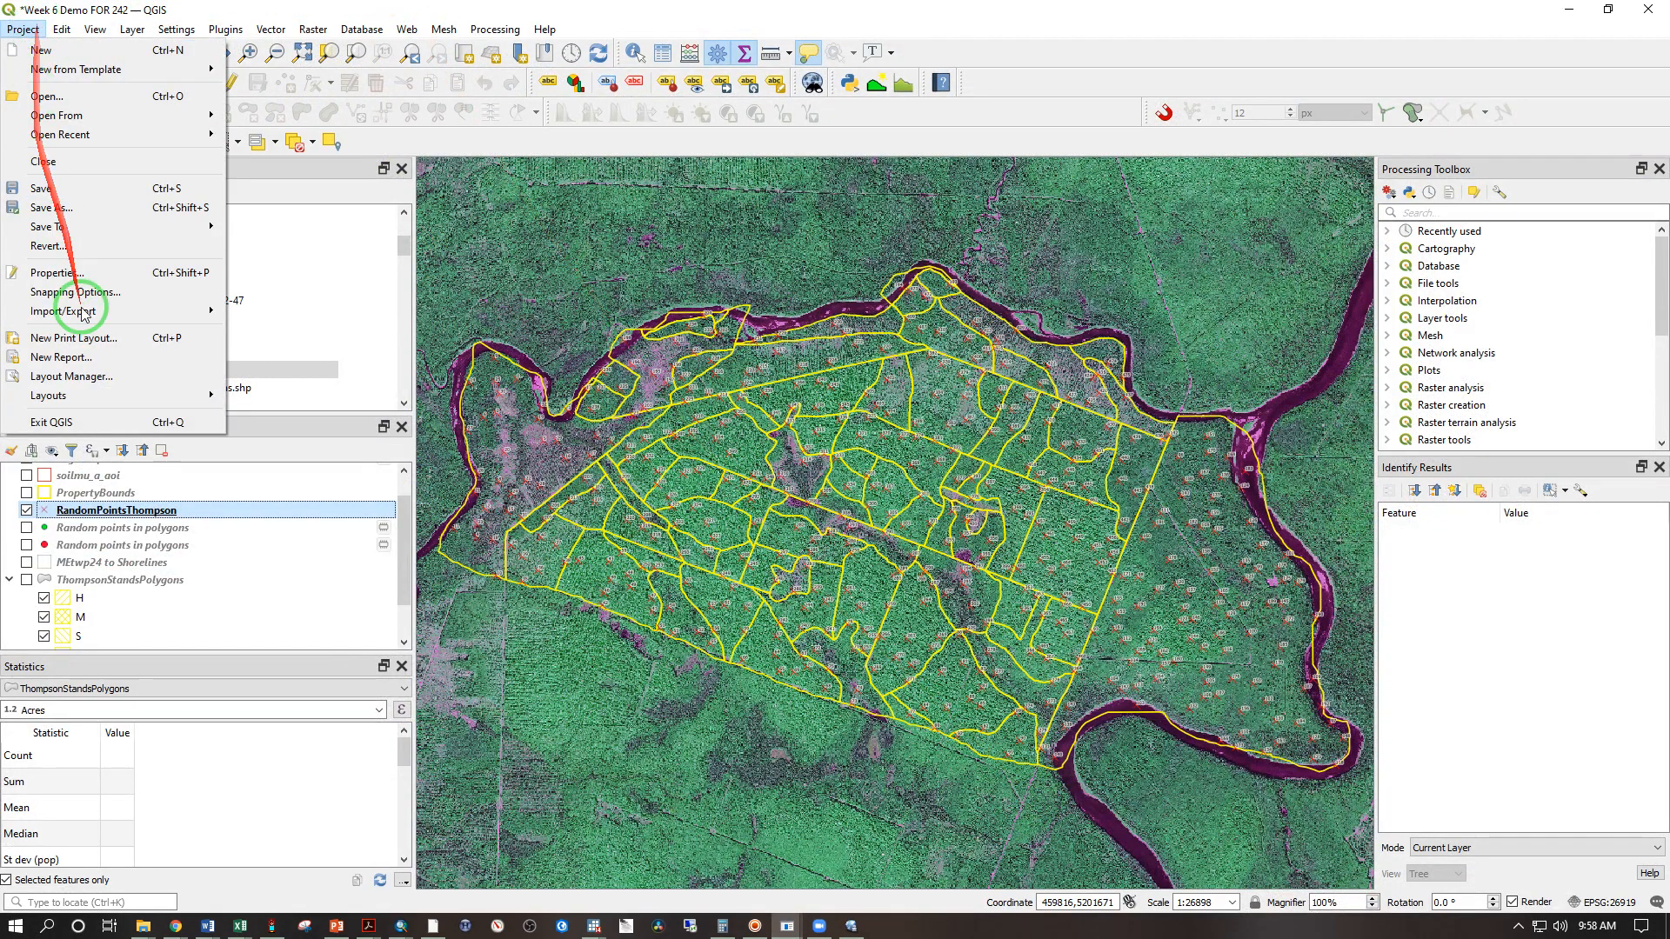
pyautogui.moveTo(174, 396)
pyautogui.click(271, 491)
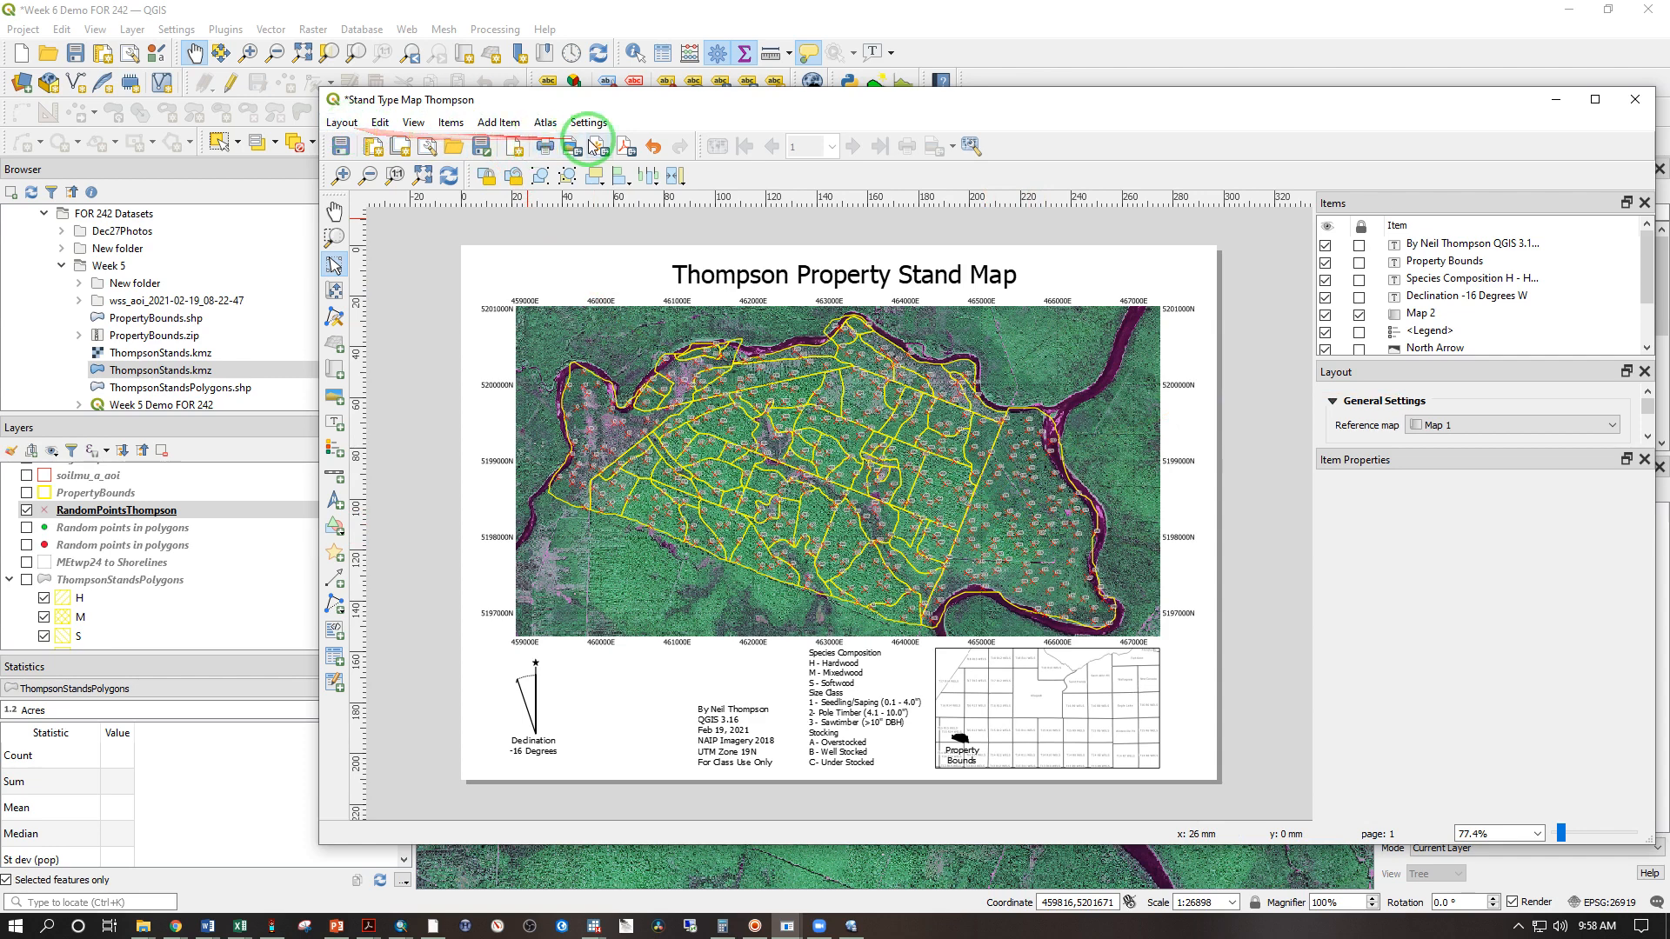
# Export the labelled layout to the Desktop as a geospatial PDF named Stand Type Map Thompson4
pyautogui.click(625, 146)
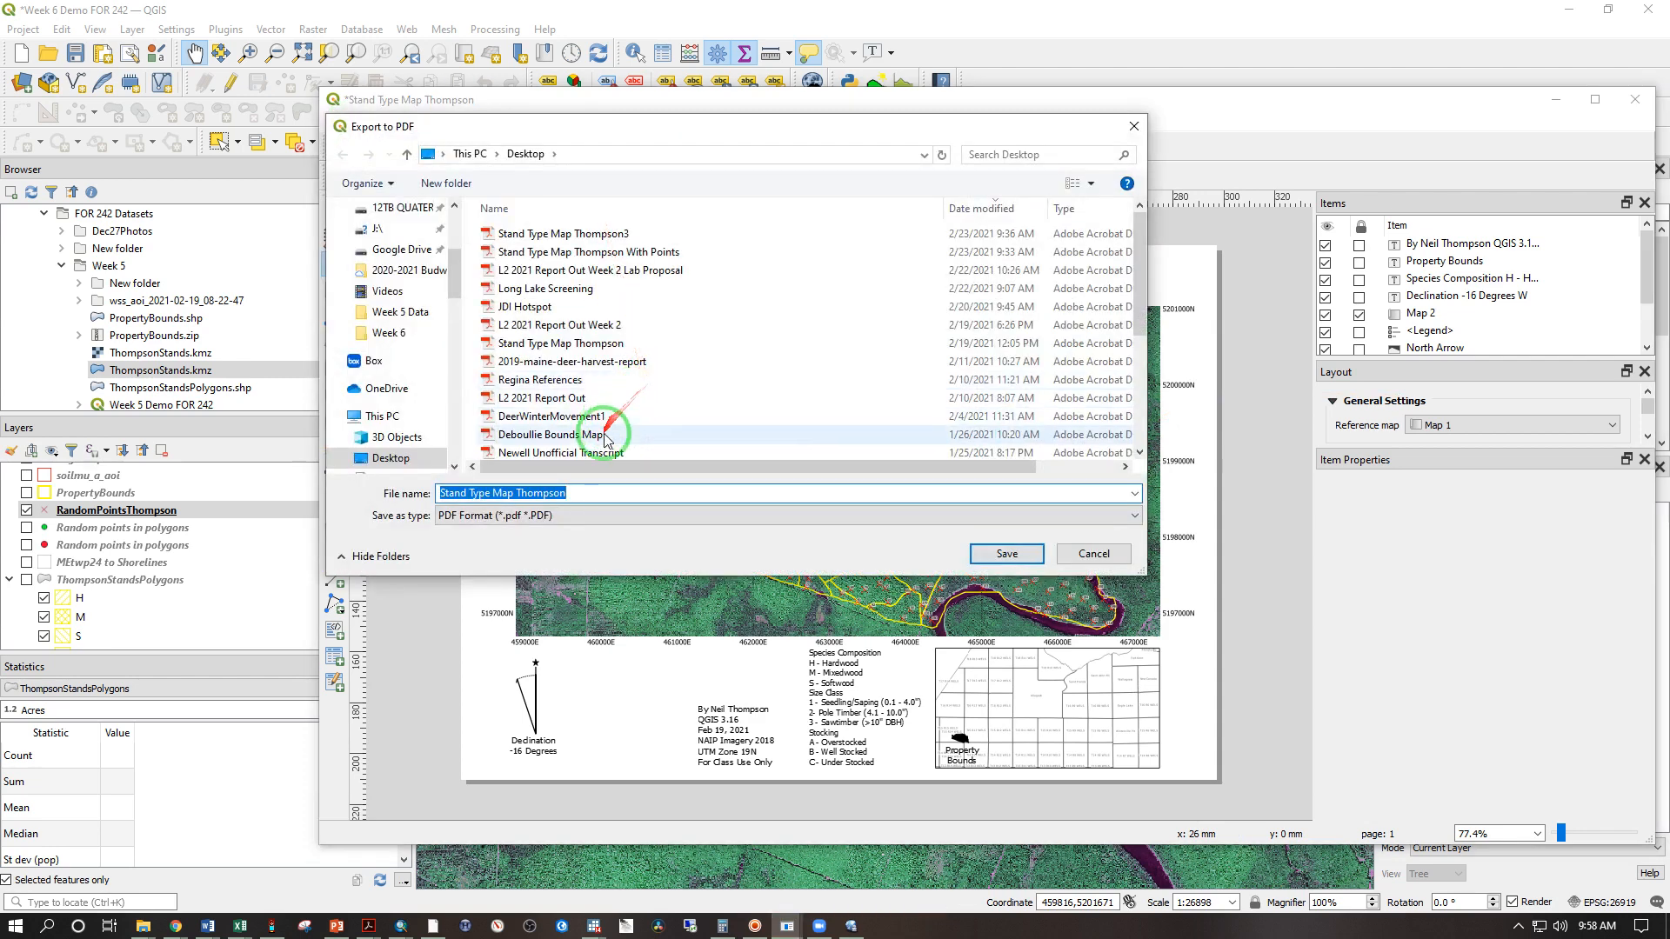
pyautogui.click(575, 488)
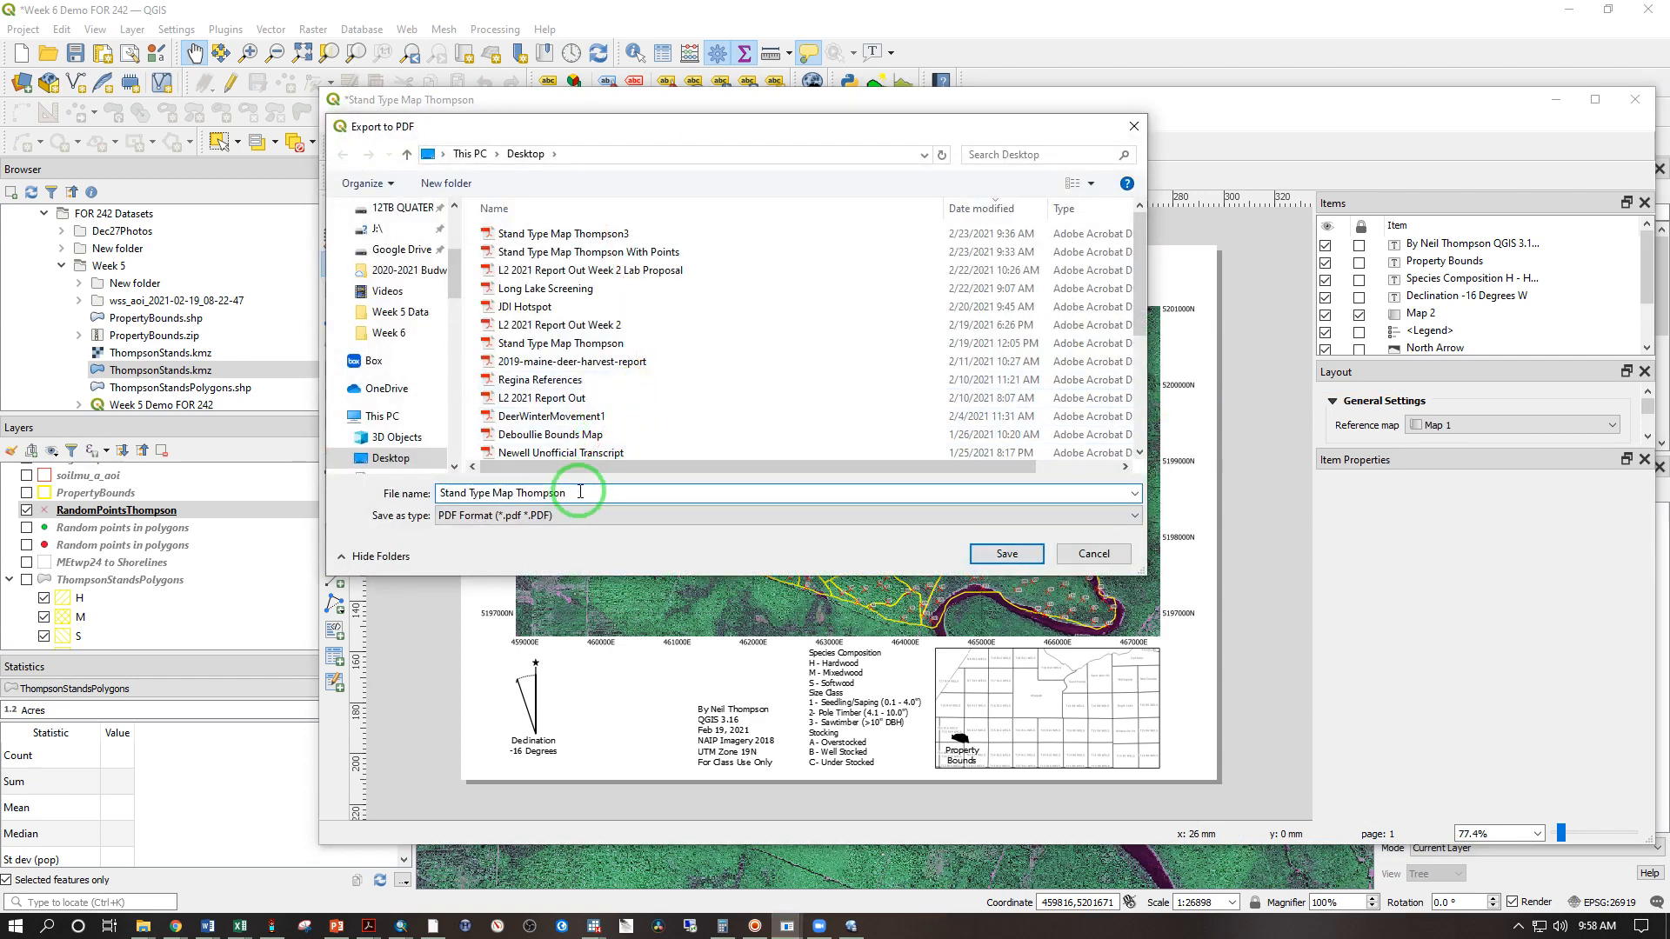
pyautogui.write('4')
pyautogui.click(1006, 554)
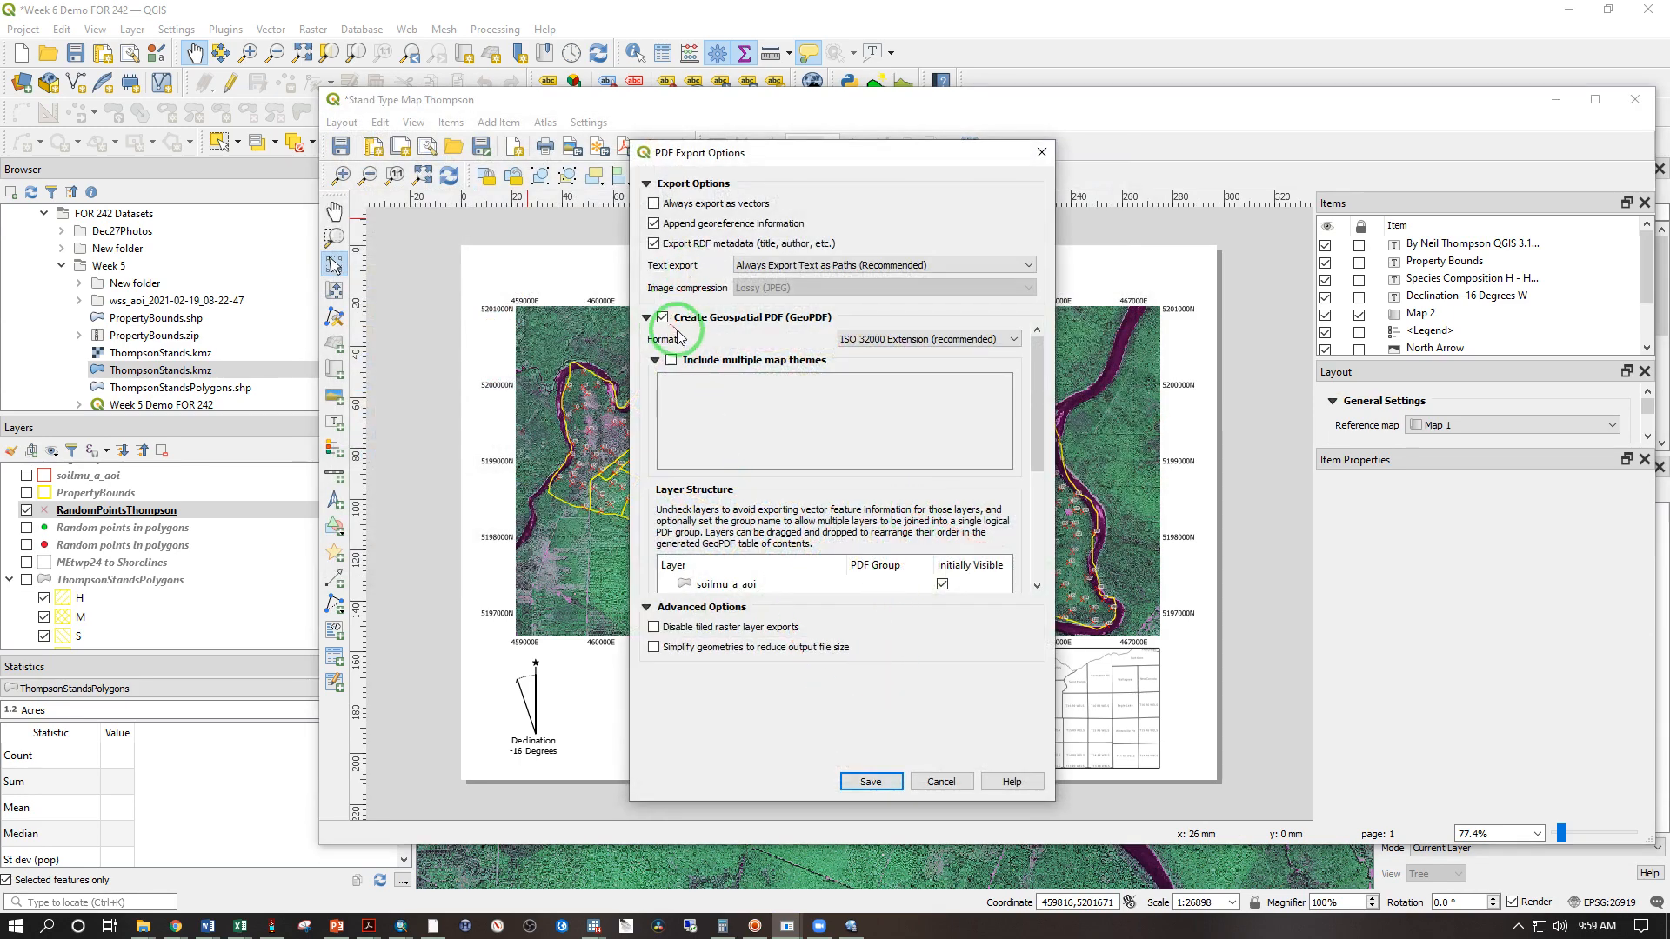
pyautogui.click(849, 772)
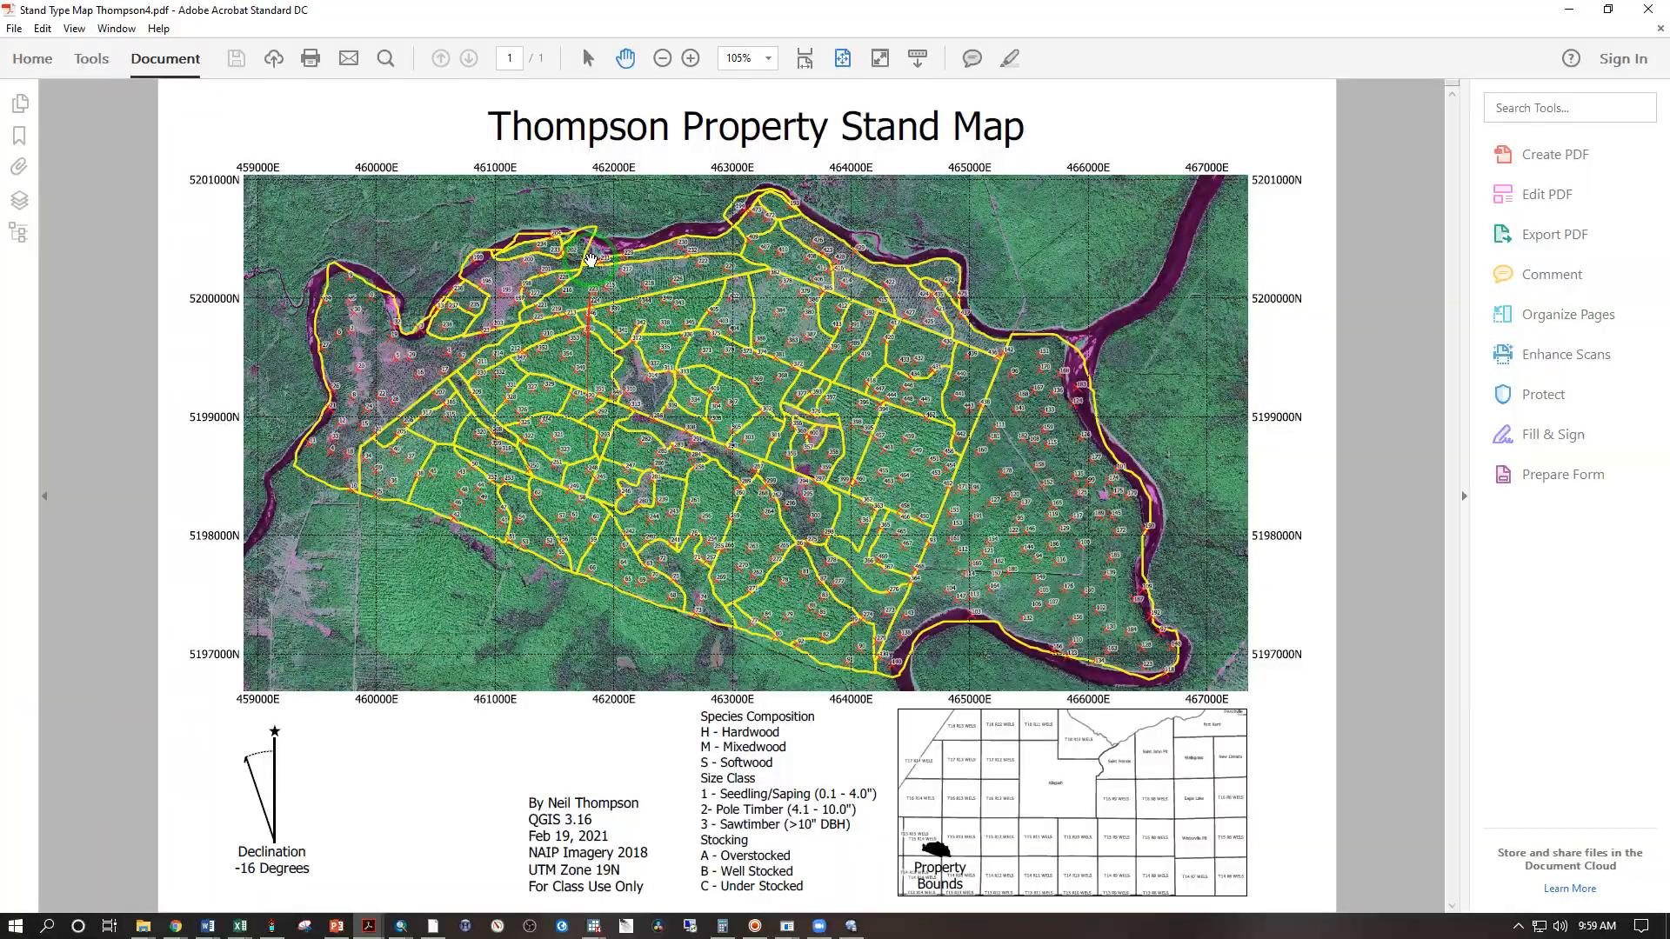
# Enlarge the Stand Type Map Thompson4 PDF to 200% in Acrobat, examine the point numbers across the stands, and minimize it
pyautogui.click(691, 58)
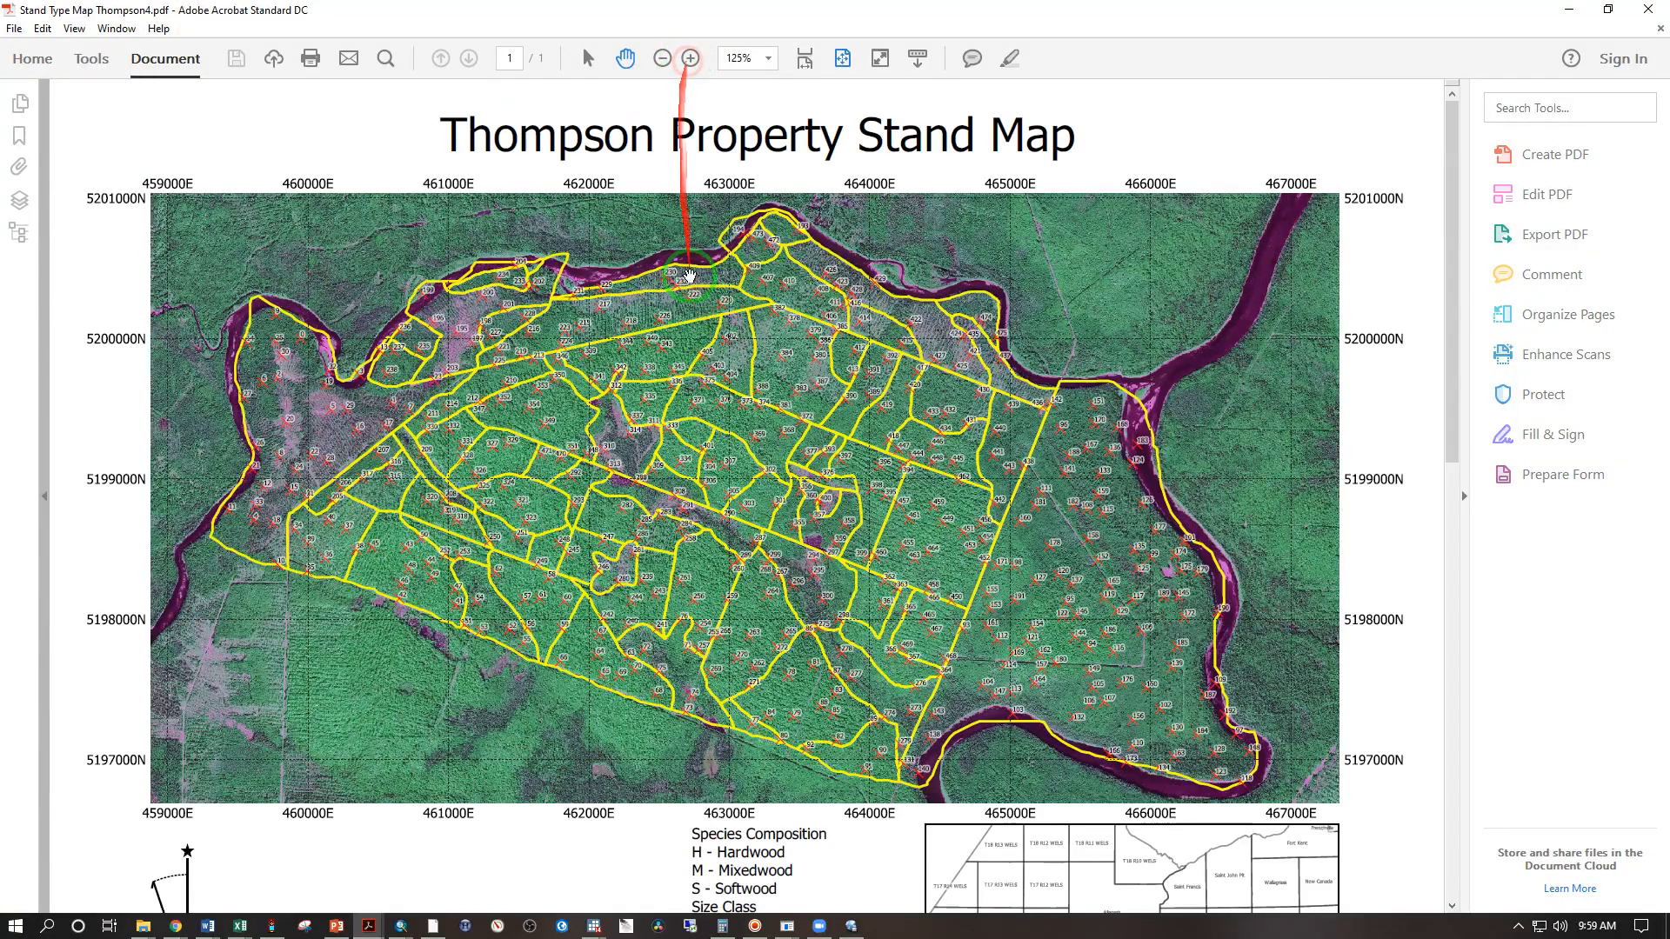
pyautogui.click(691, 58)
pyautogui.click(691, 58)
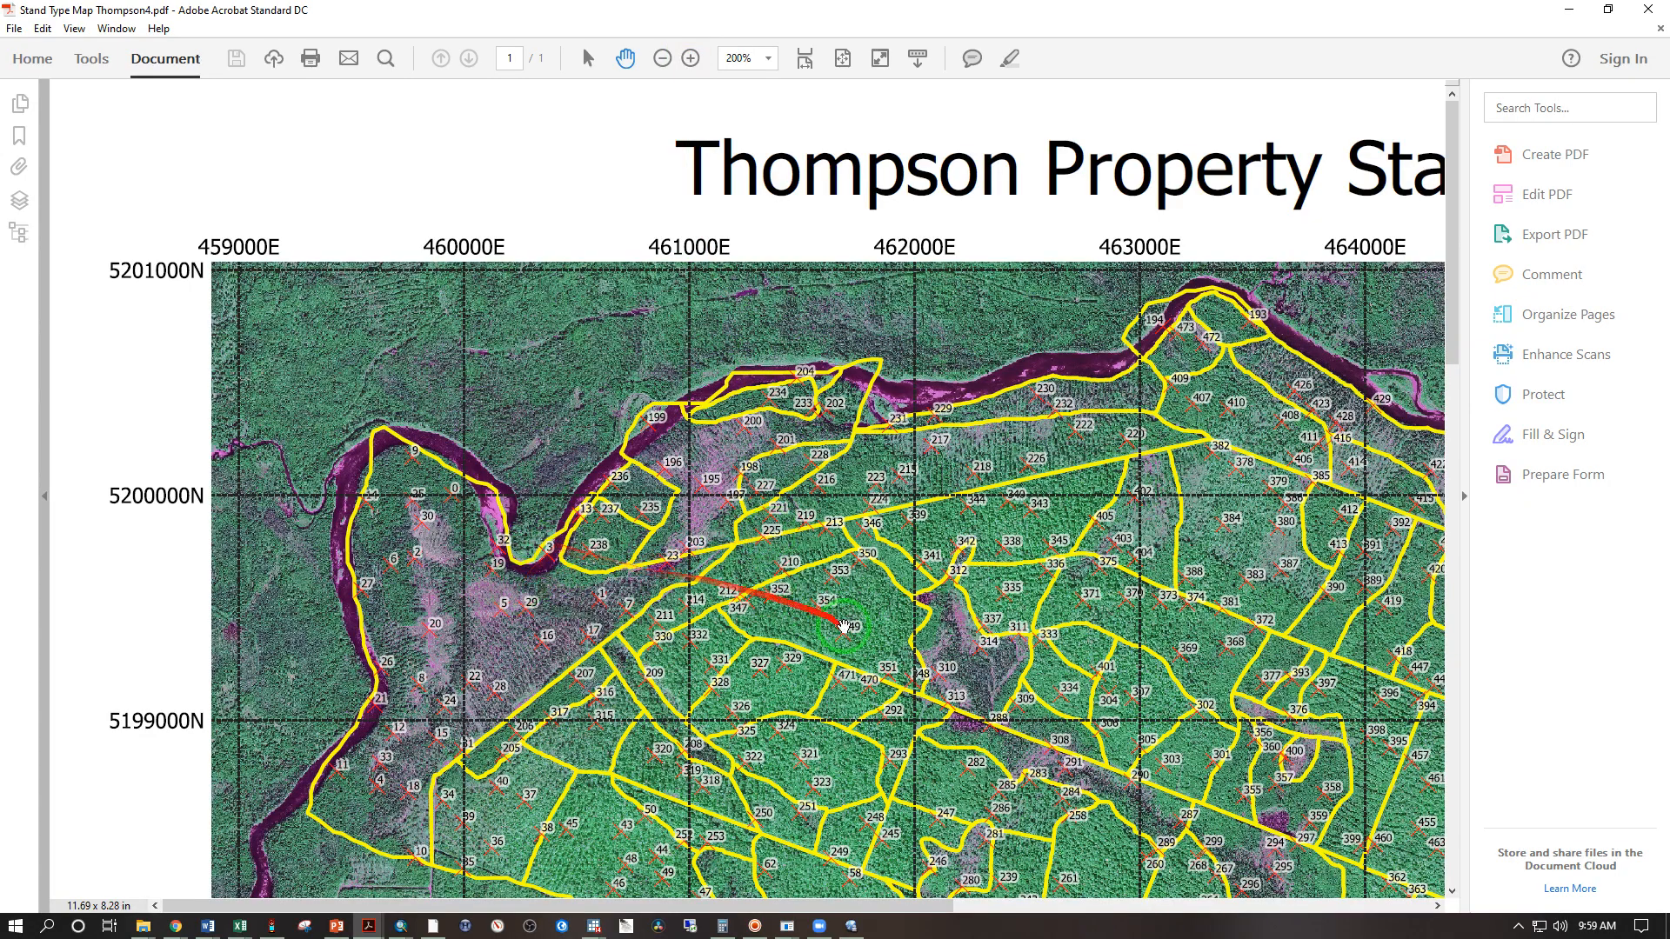
pyautogui.moveTo(1180, 752); pyautogui.dragTo(614, 376)
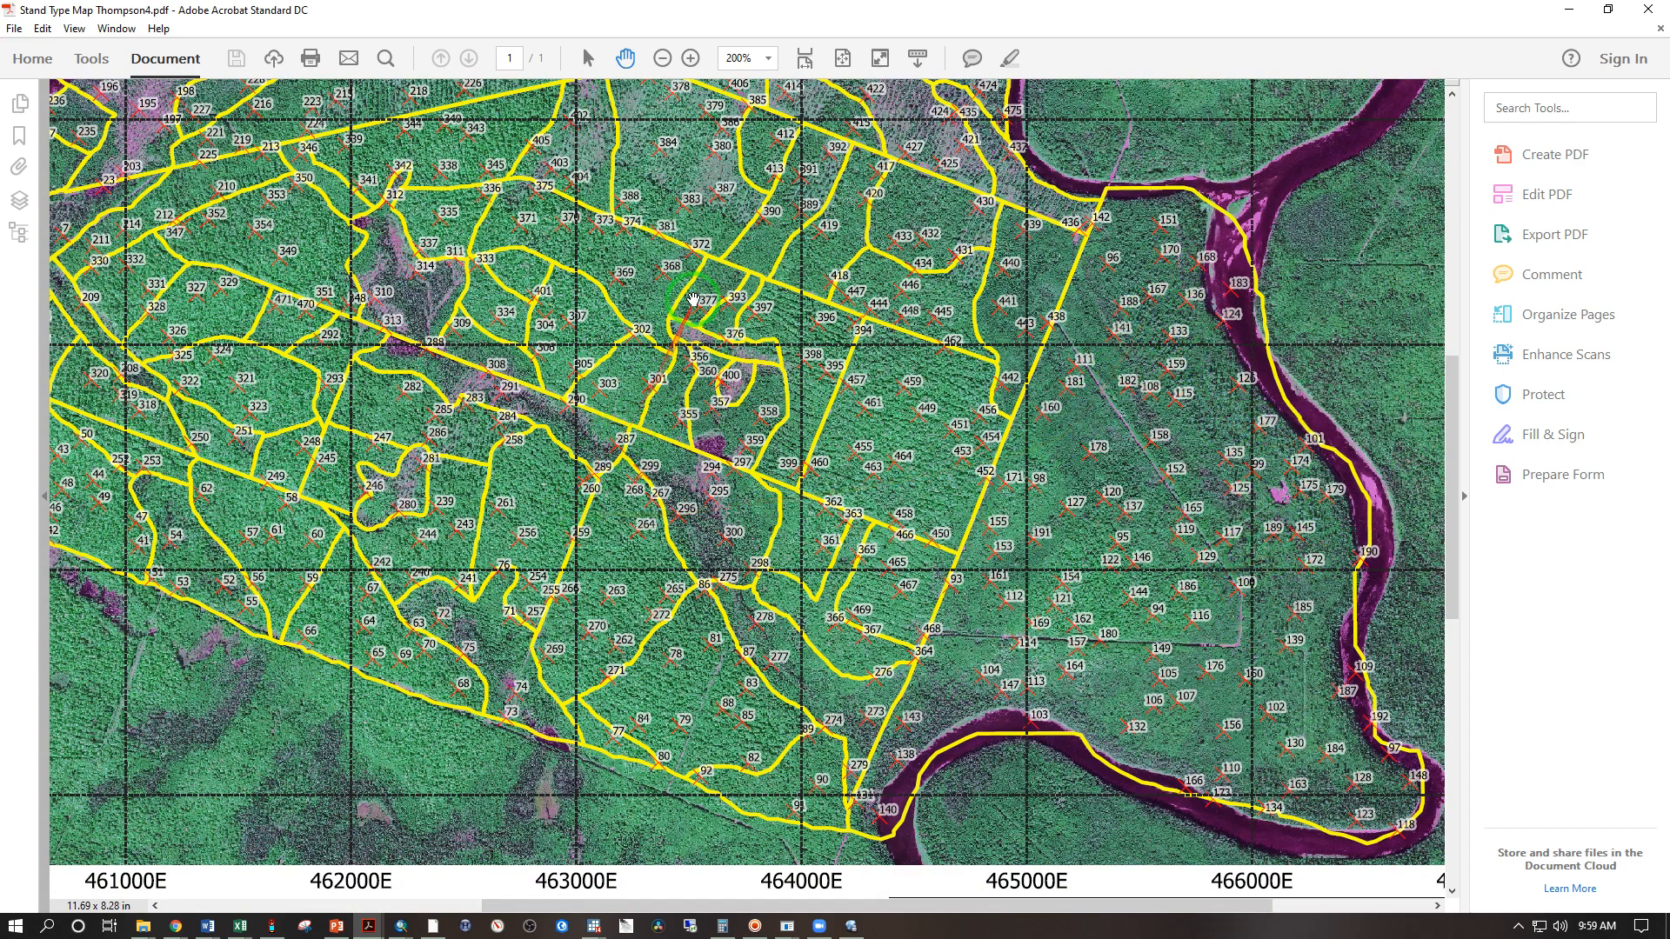
pyautogui.scroll(3, 755, 393)
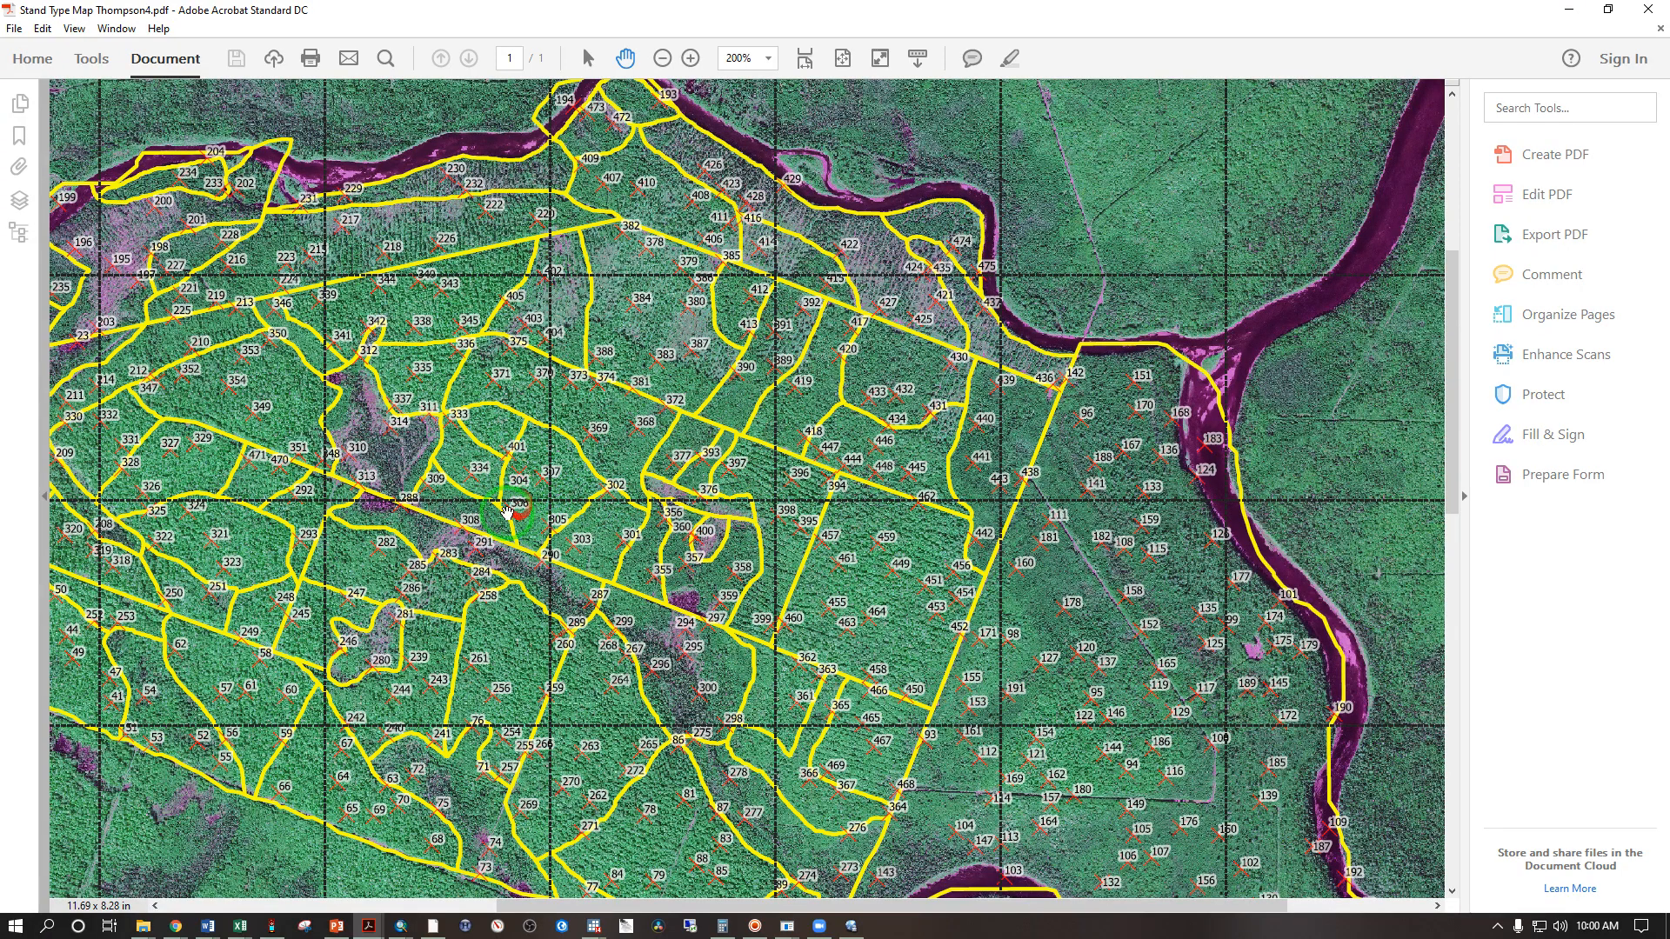
pyautogui.click(1570, 8)
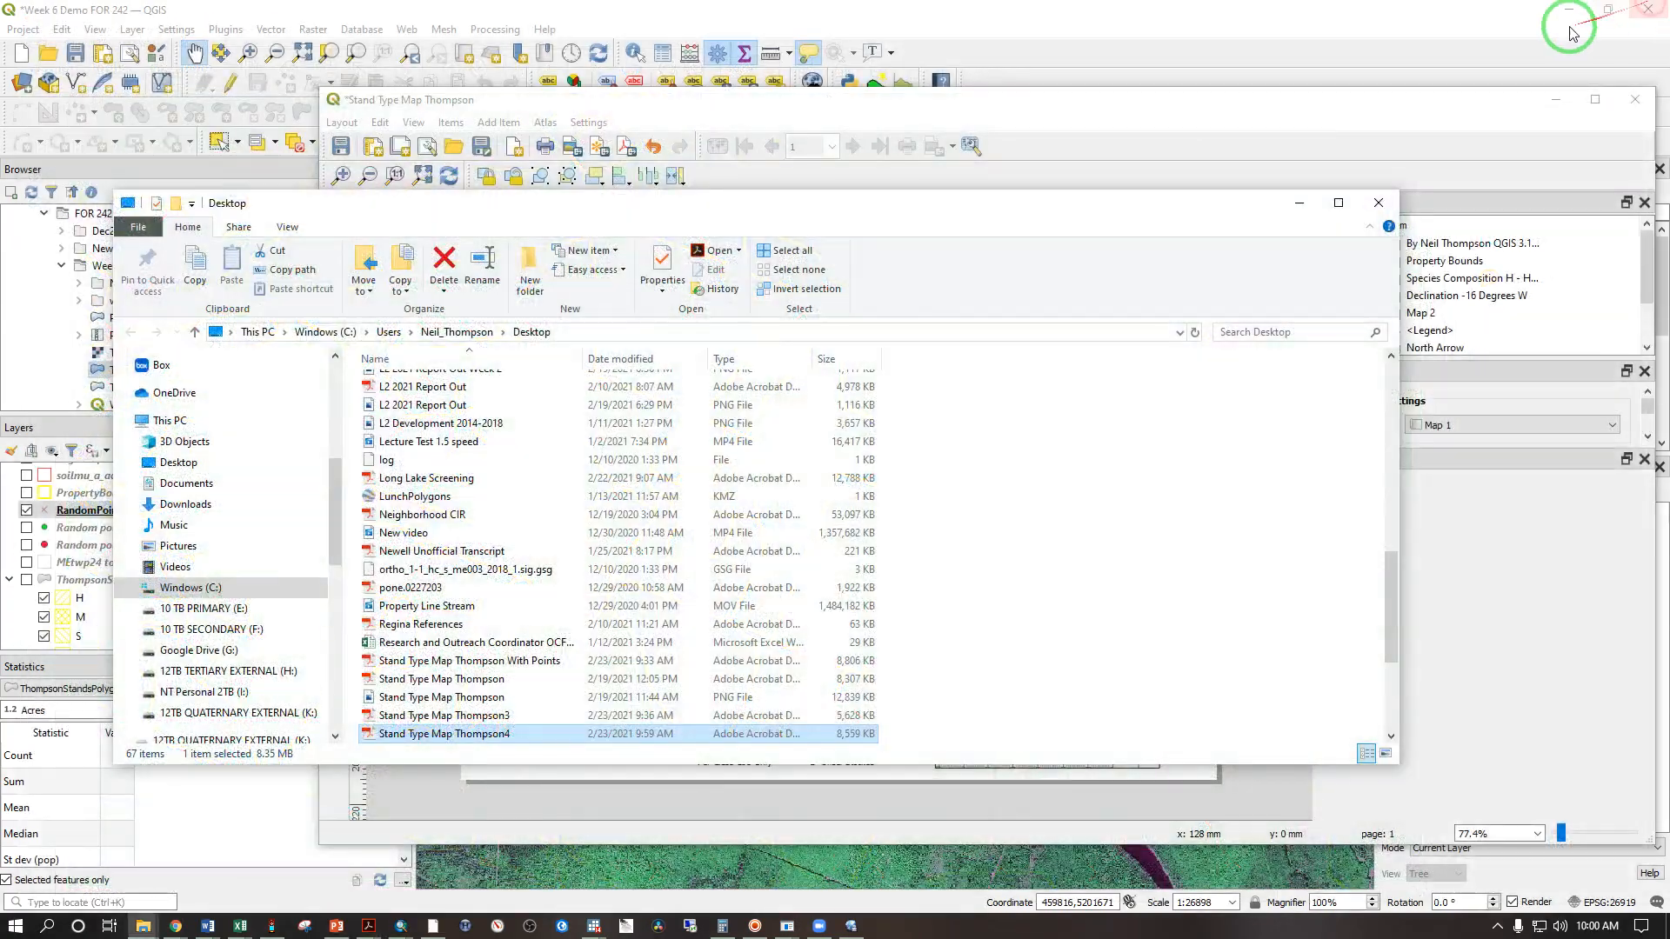
# Show the grid list of Map 1 in the layout, and close the layout and the Desktop folder window
pyautogui.click(840, 129)
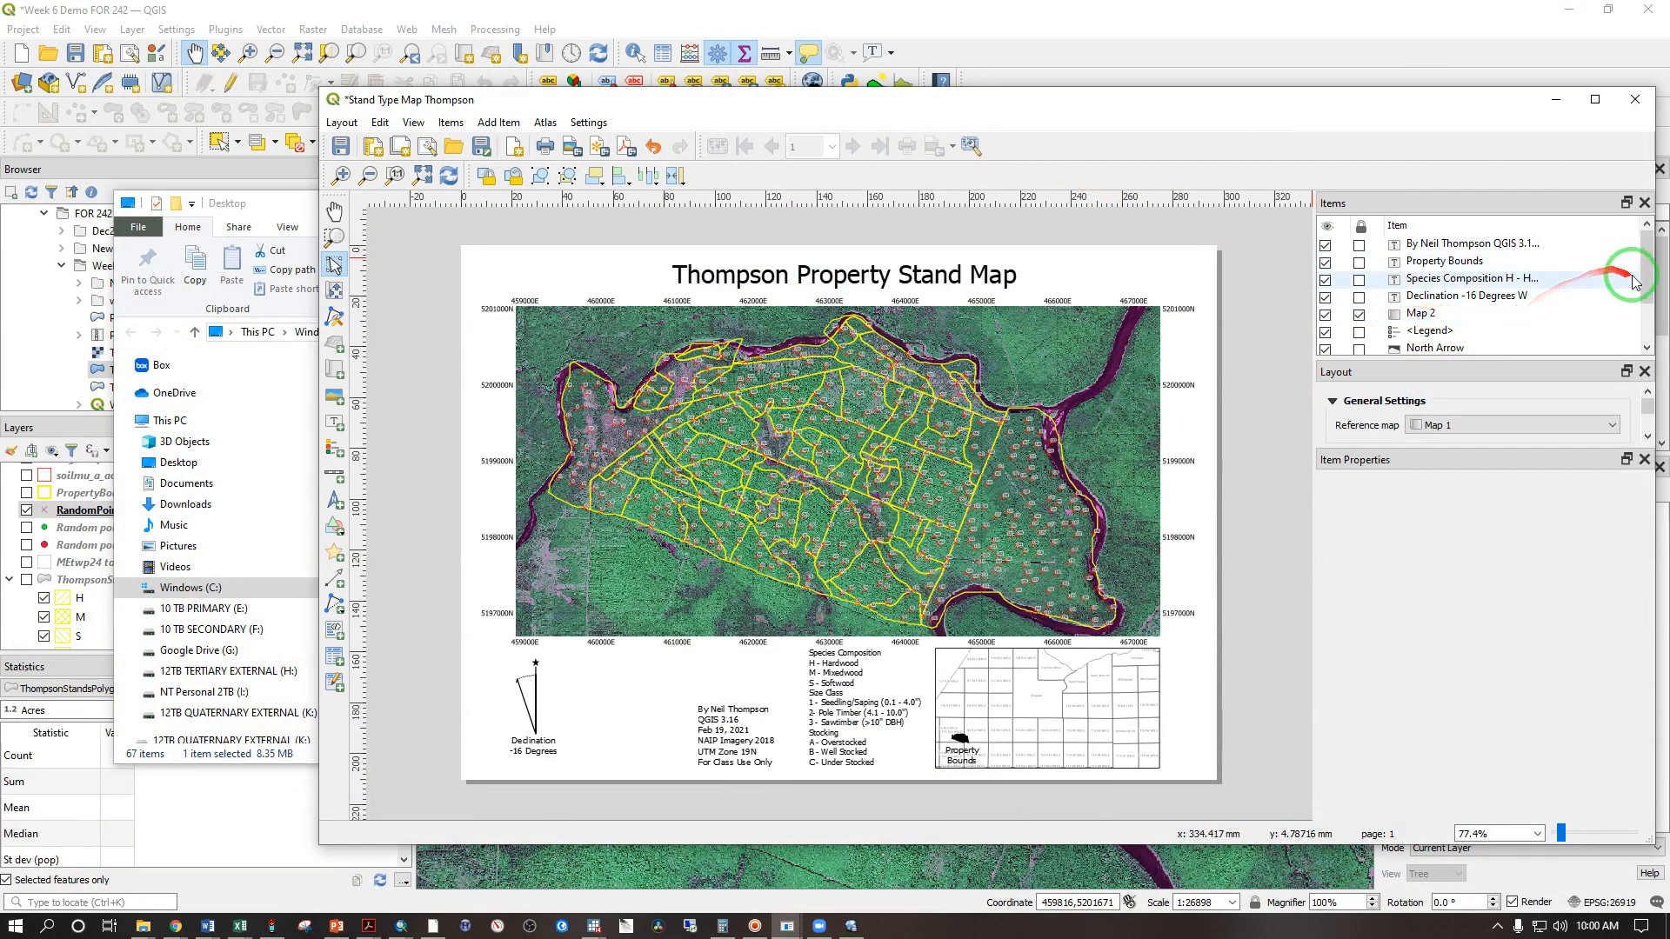
pyautogui.moveTo(1647, 281); pyautogui.dragTo(1630, 324)
pyautogui.click(1414, 333)
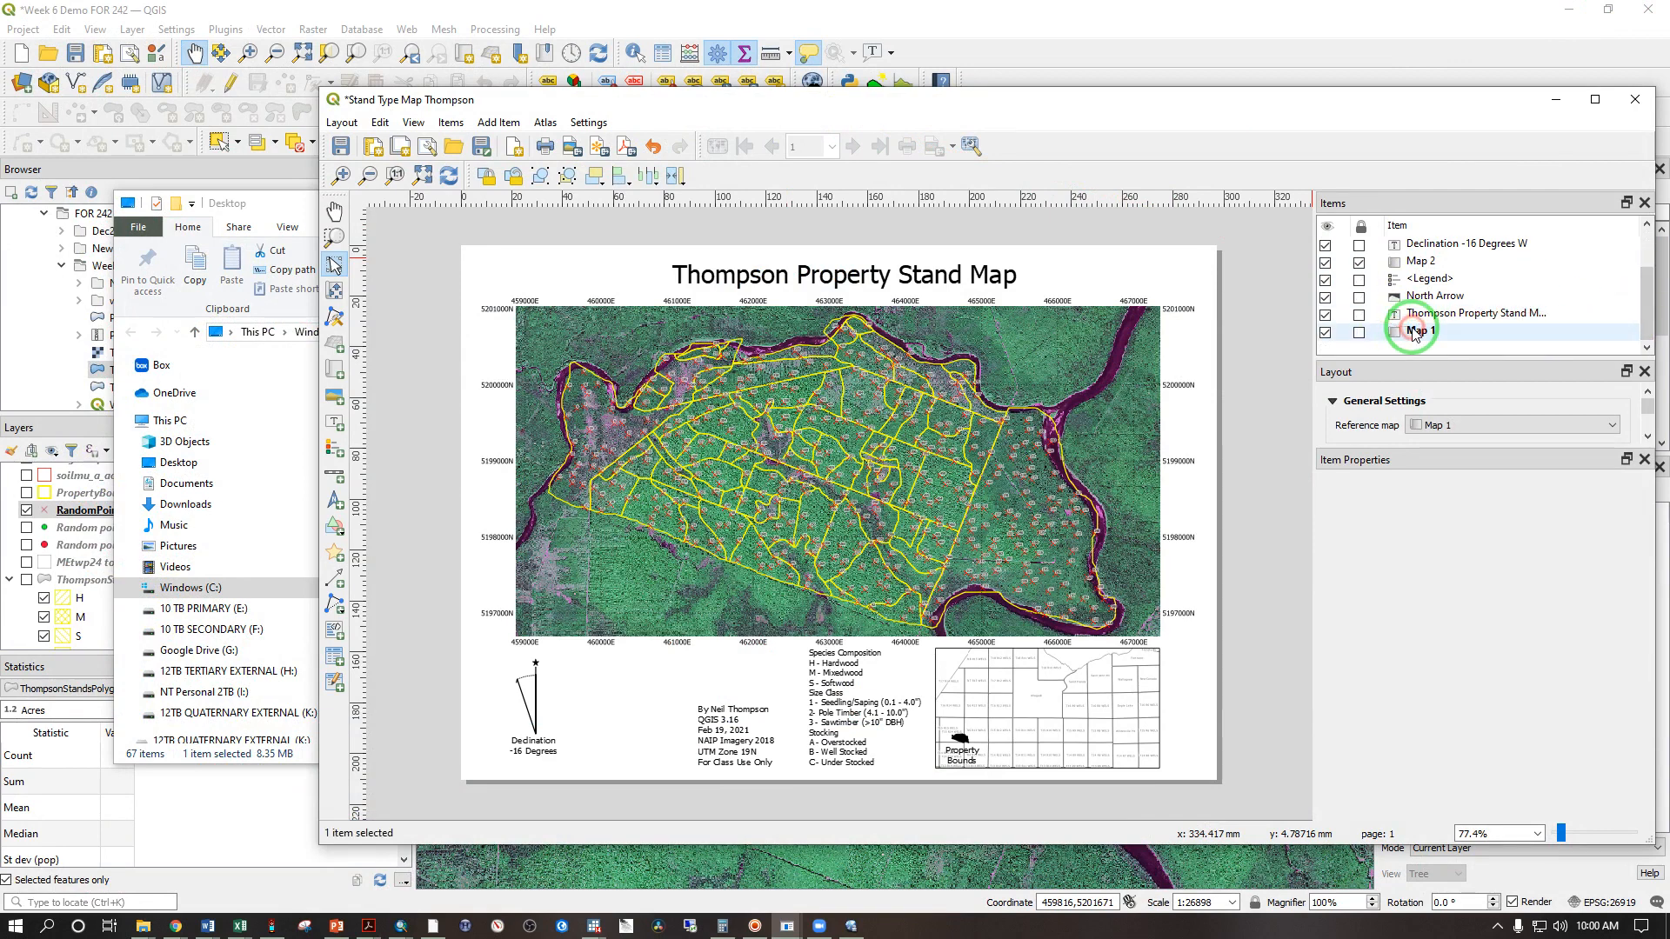
pyautogui.moveTo(1644, 544); pyautogui.dragTo(1626, 656)
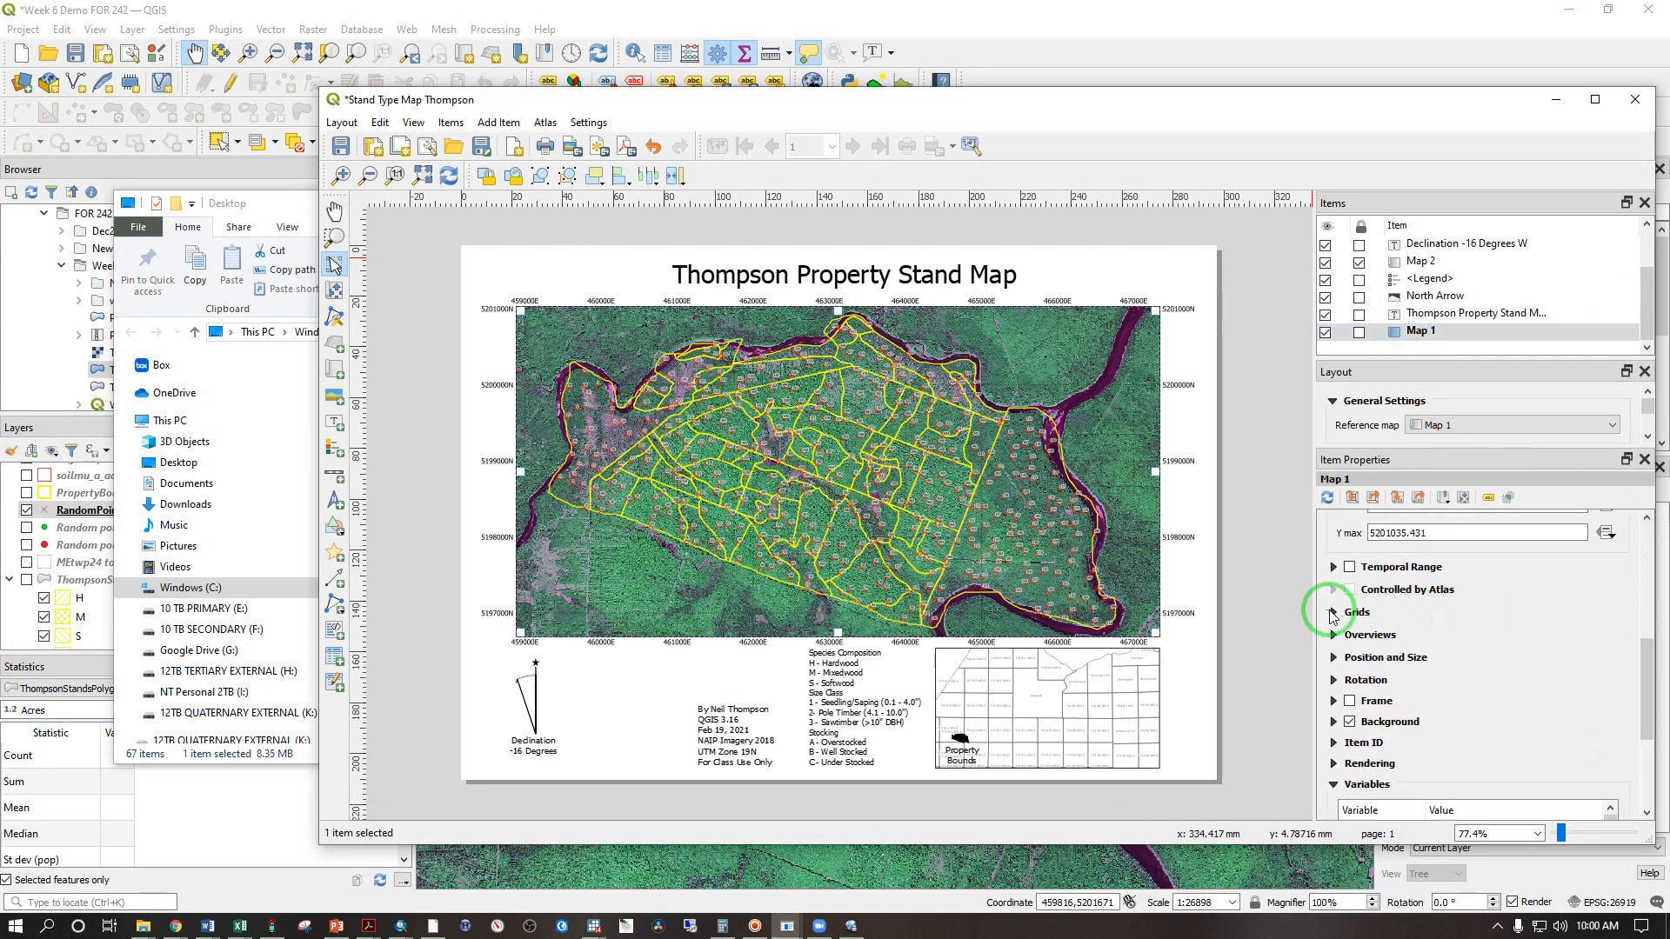
pyautogui.click(1333, 613)
pyautogui.click(1351, 660)
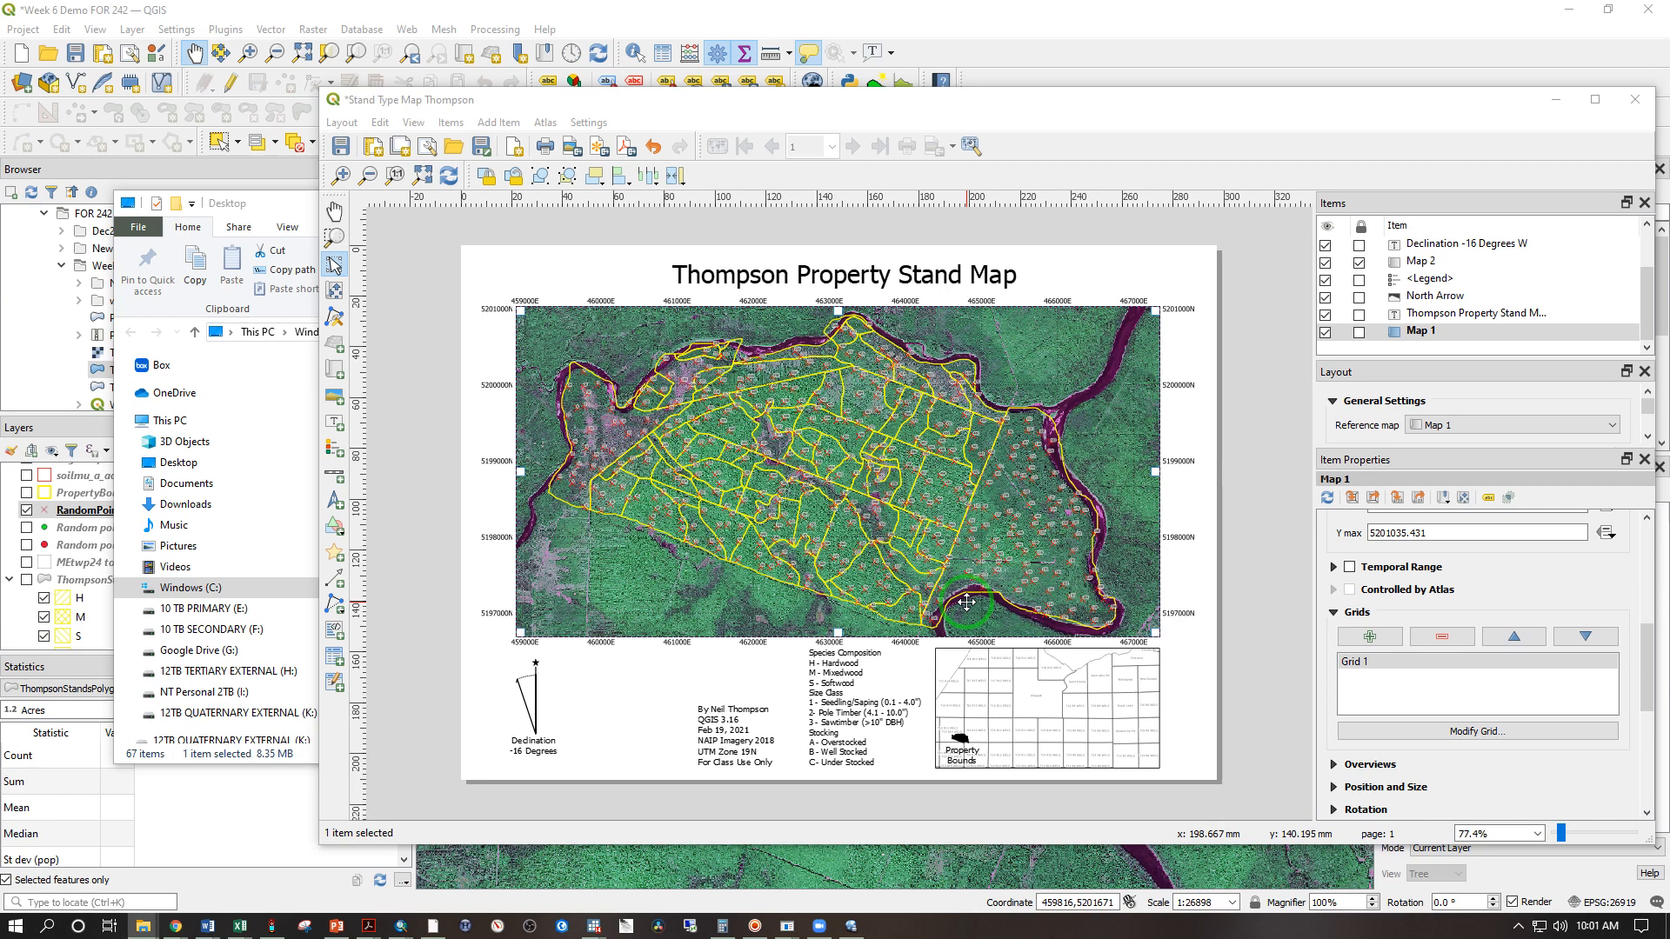
pyautogui.click(1633, 102)
pyautogui.click(1380, 201)
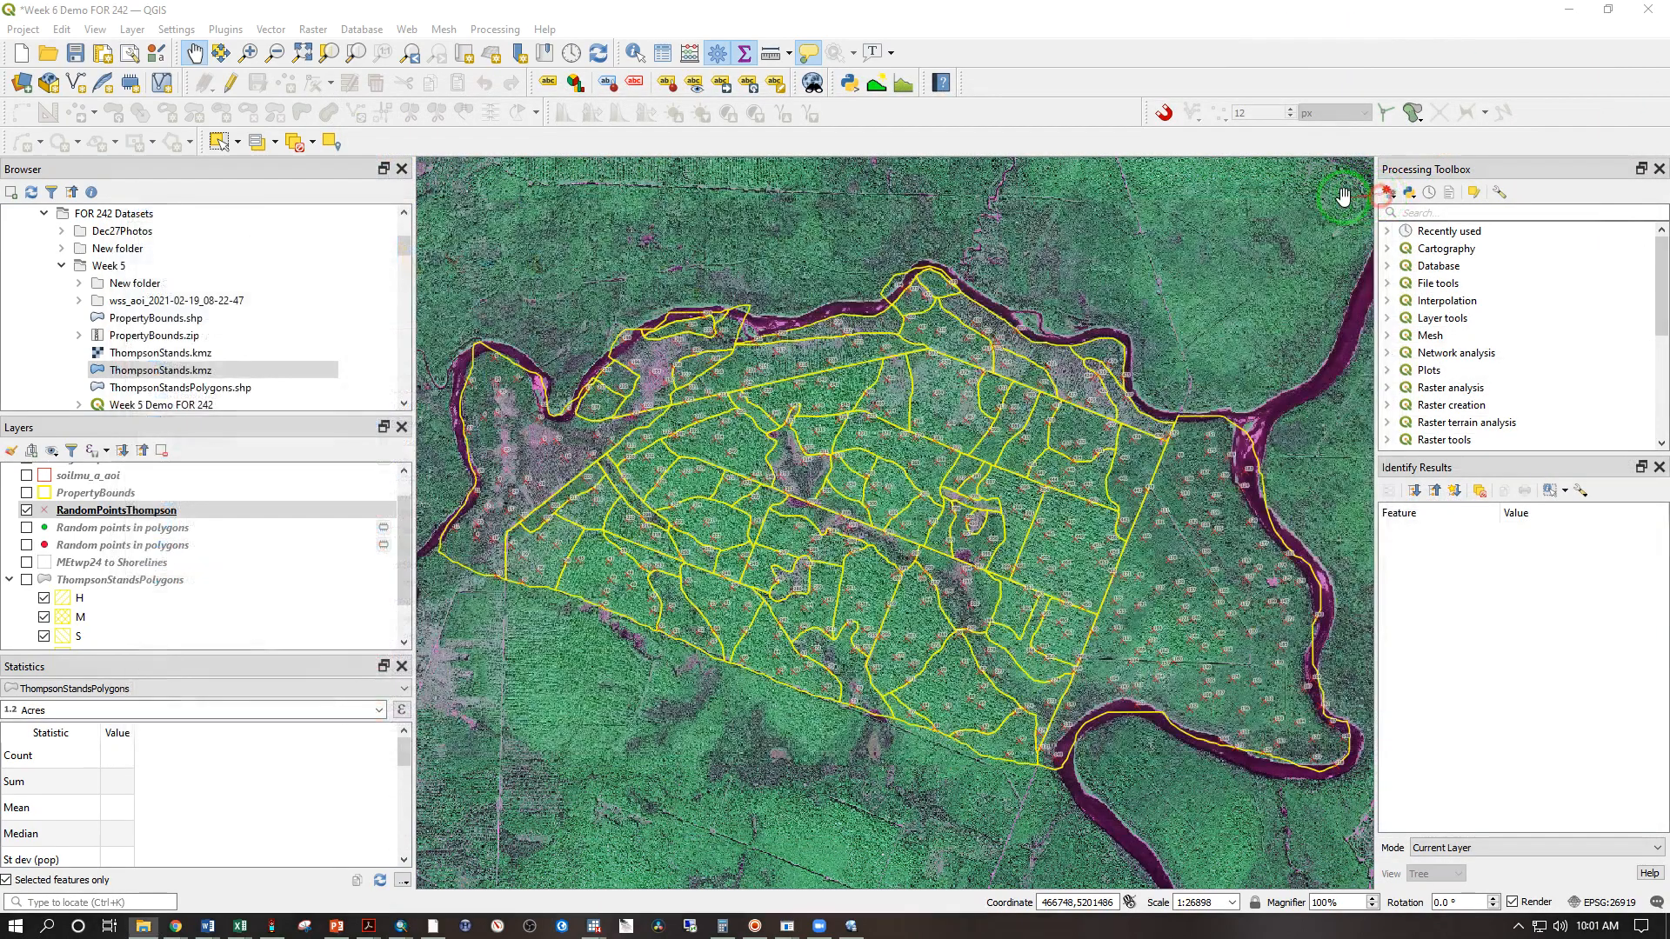